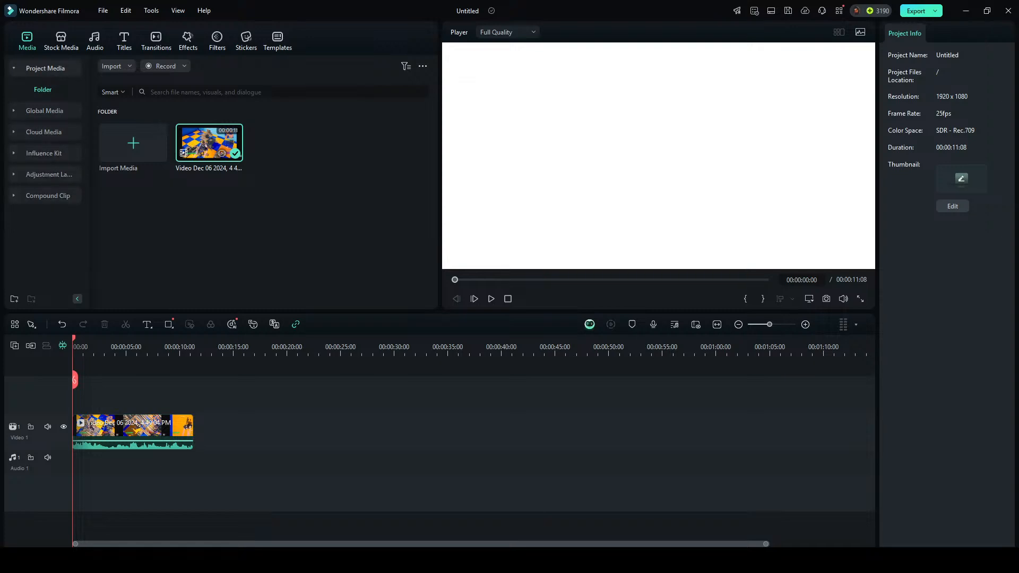
Browse the stock media library and its favorites, and return to the project media.
left_click(61, 40)
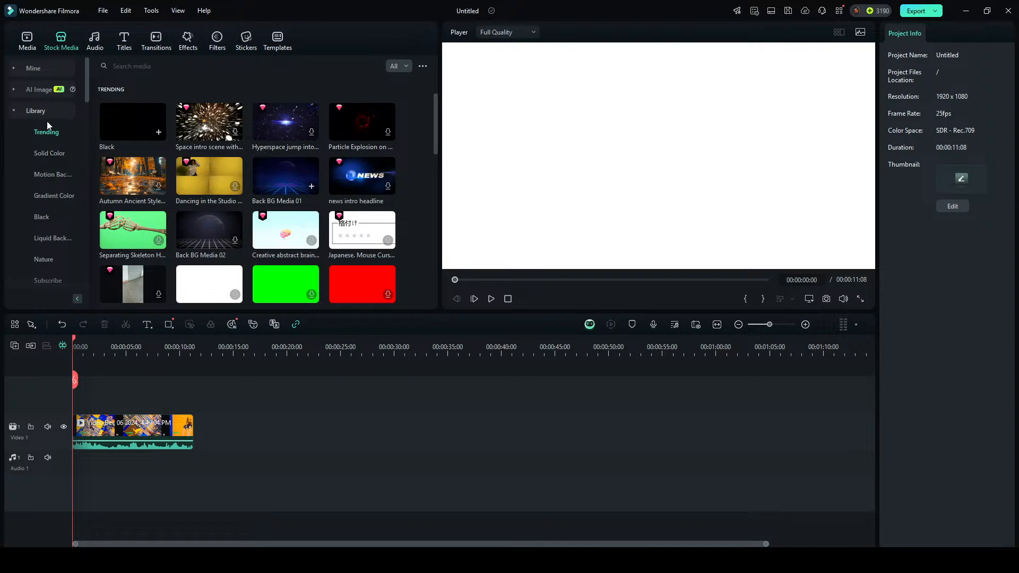
left_click(398, 66)
left_click(405, 92)
left_click(28, 68)
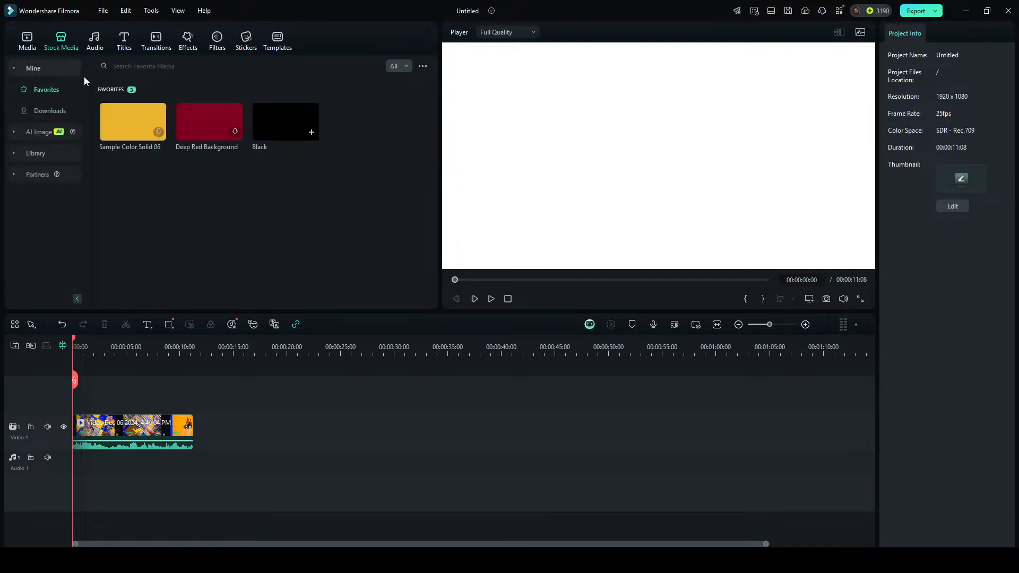
left_click(27, 39)
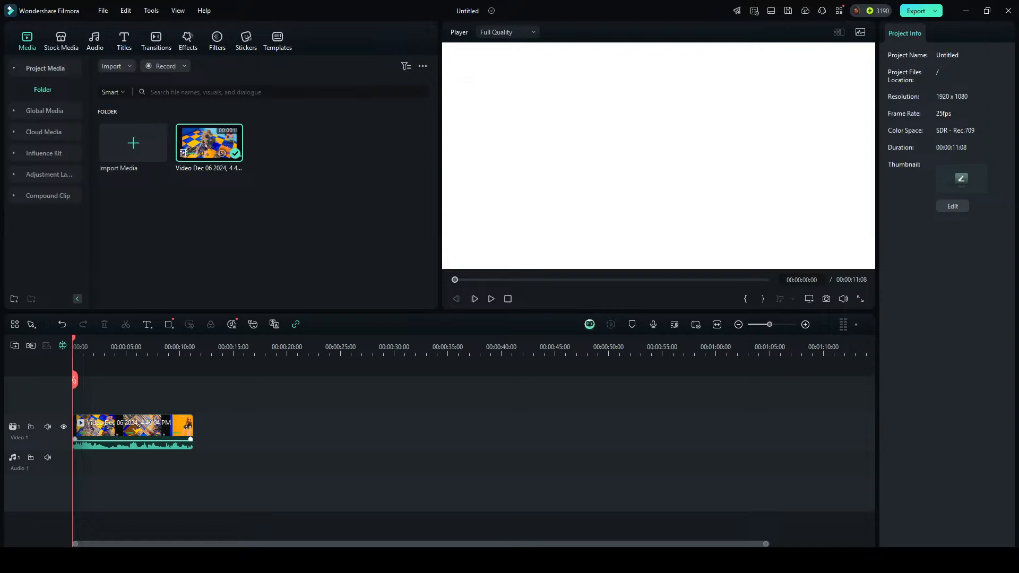
left_click(121, 430)
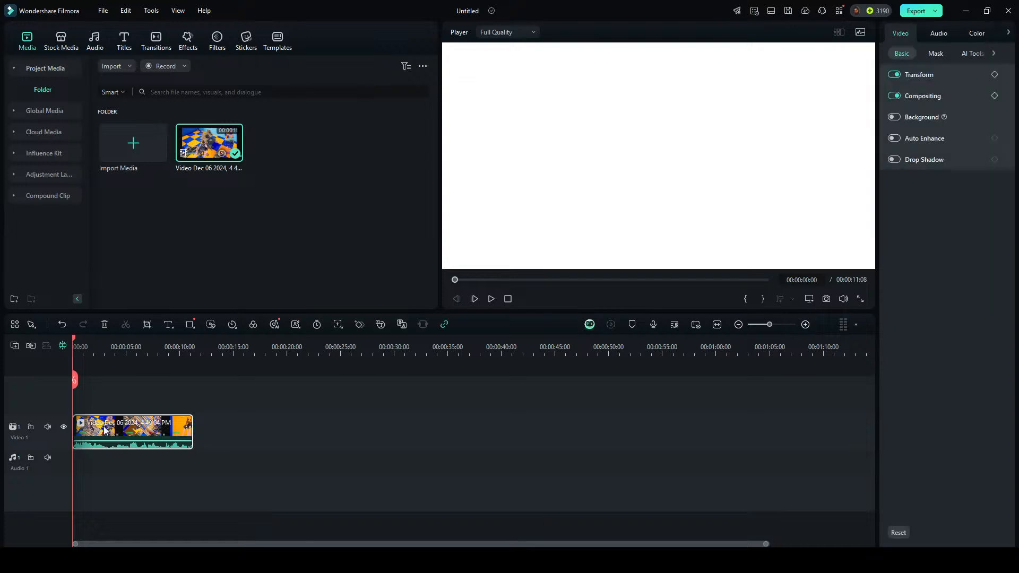
left_click(101, 407)
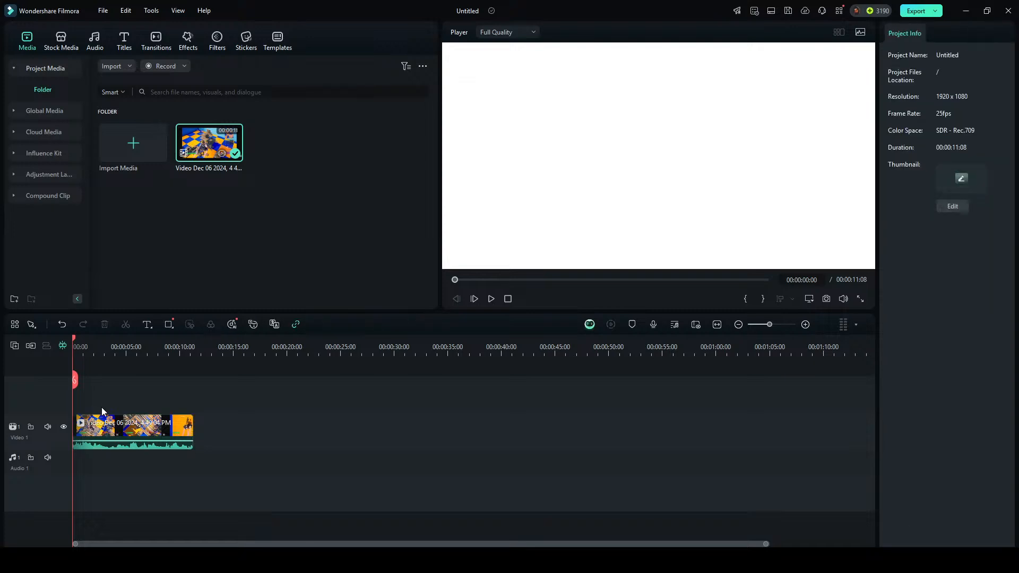
left_click(112, 424)
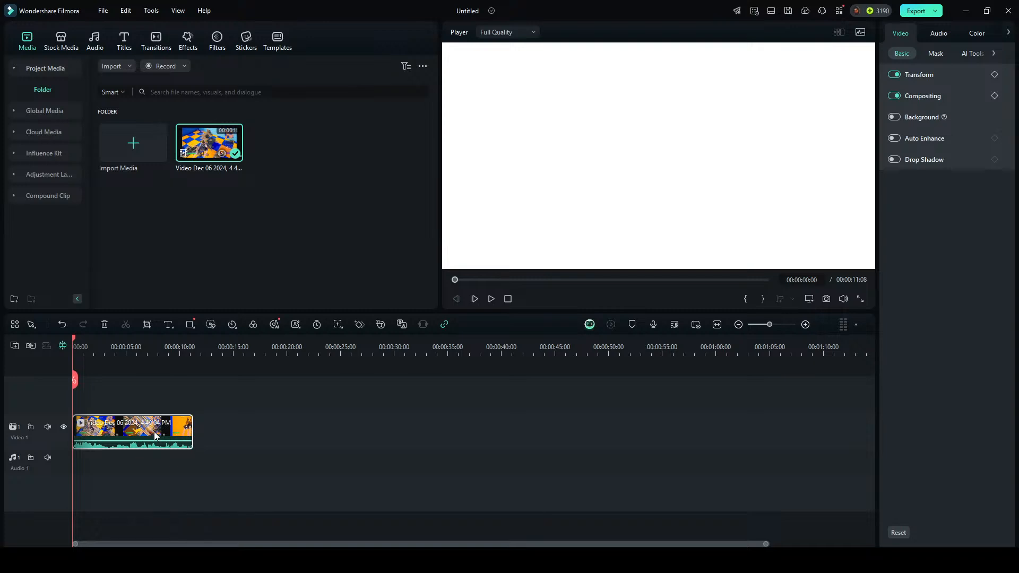
left_click(142, 402)
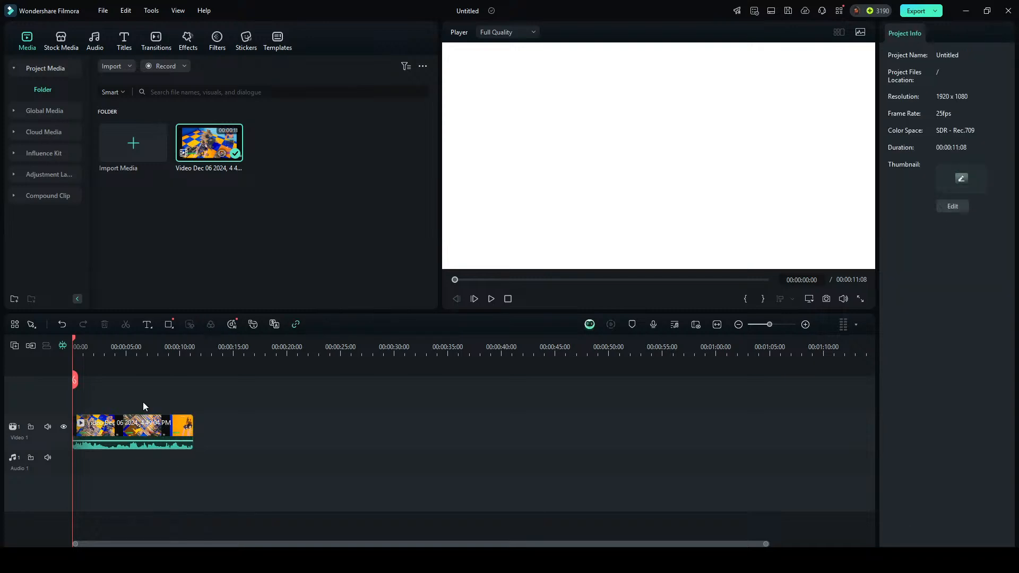
left_click(145, 432)
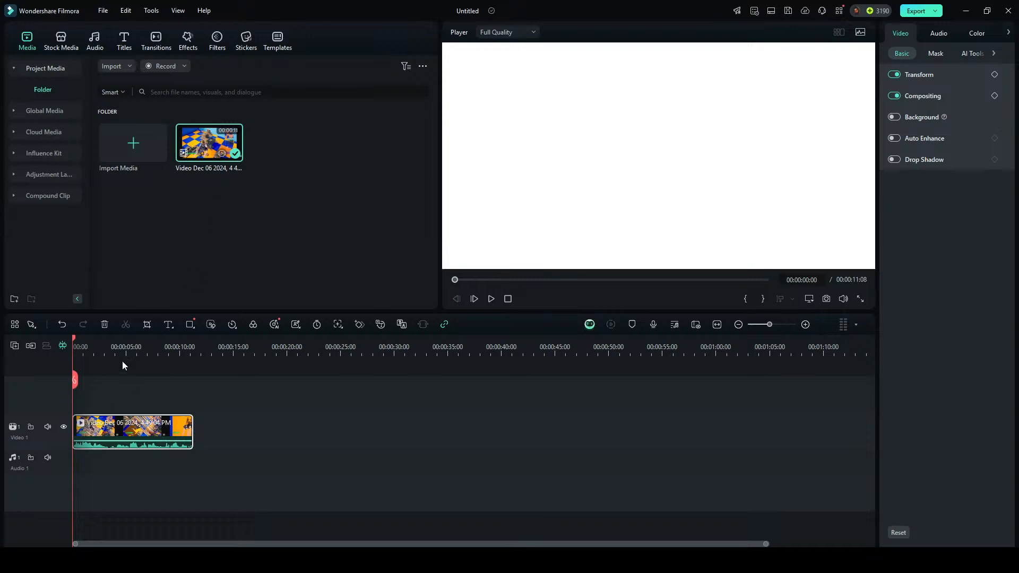
Move the playhead to 00:00:01:12 and return it to the start of the timeline.
left_click(101, 381)
left_click_drag(76, 382, 88, 383)
left_click(106, 428)
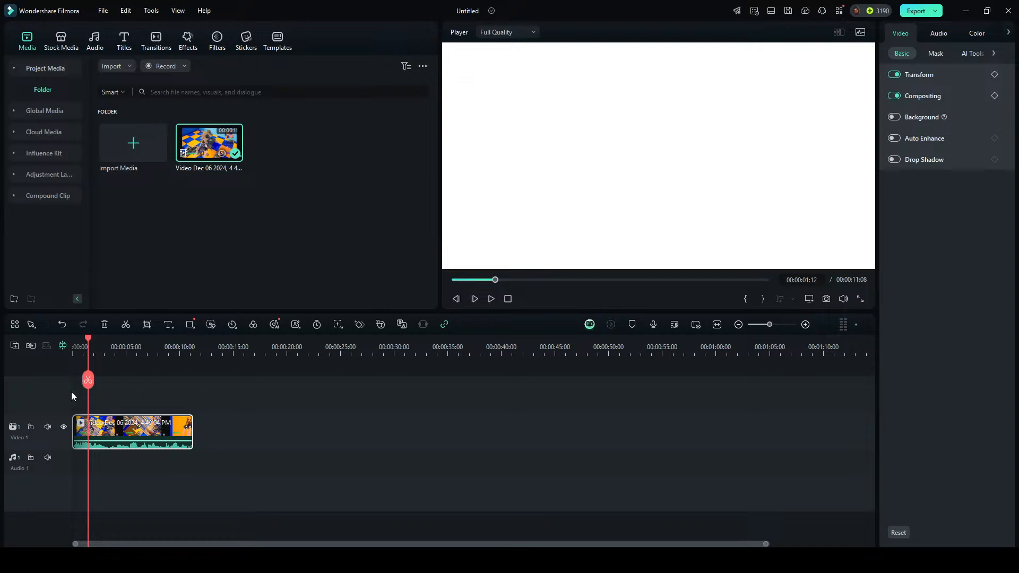
left_click(88, 393)
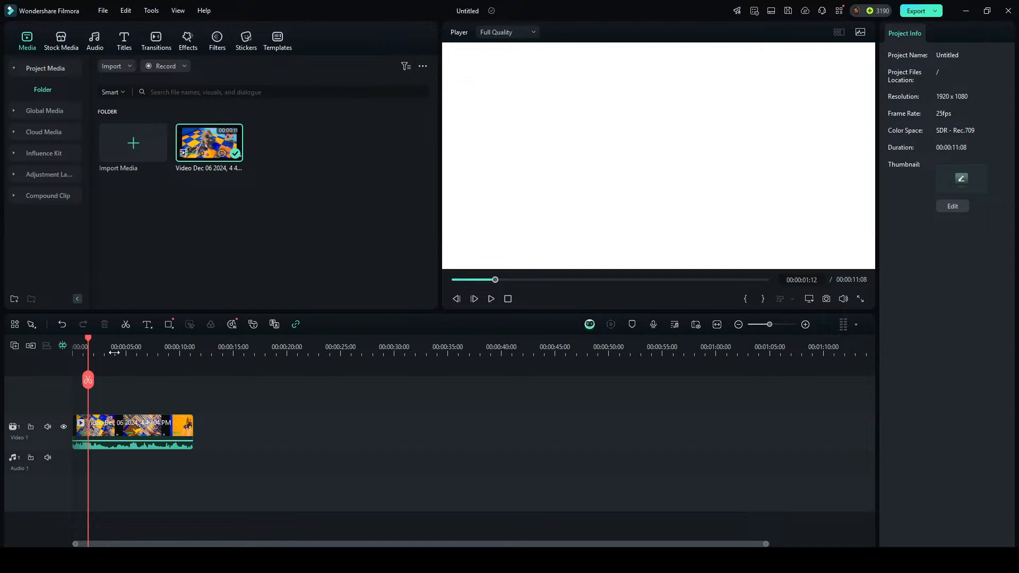
left_click_drag(88, 379, 75, 381)
Detach the audio from the video clip and delete the detached audio clip on Audio 1.
left_click(110, 427)
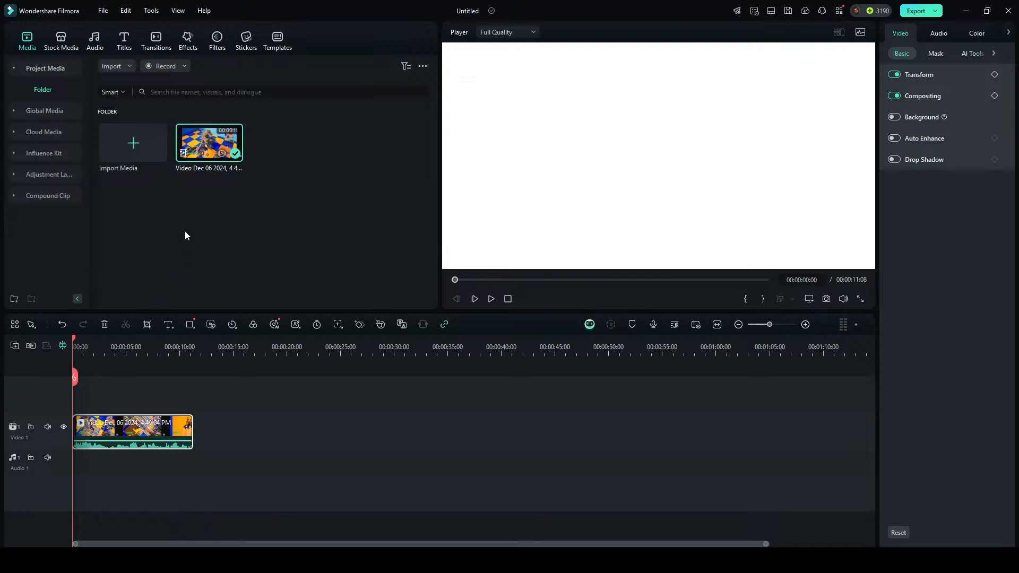
key("ctrl+alt+d")
left_click(127, 466)
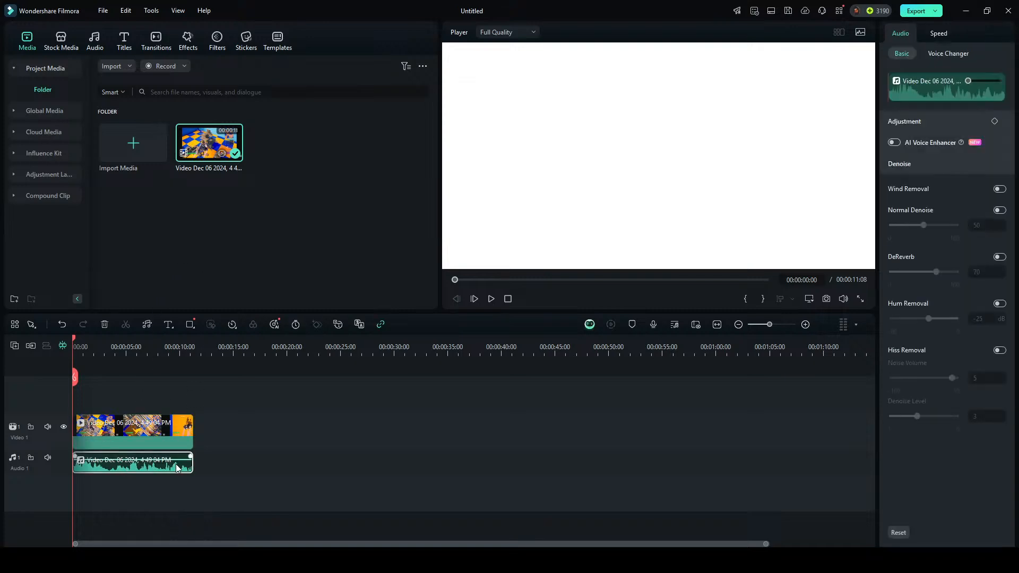
key("Delete")
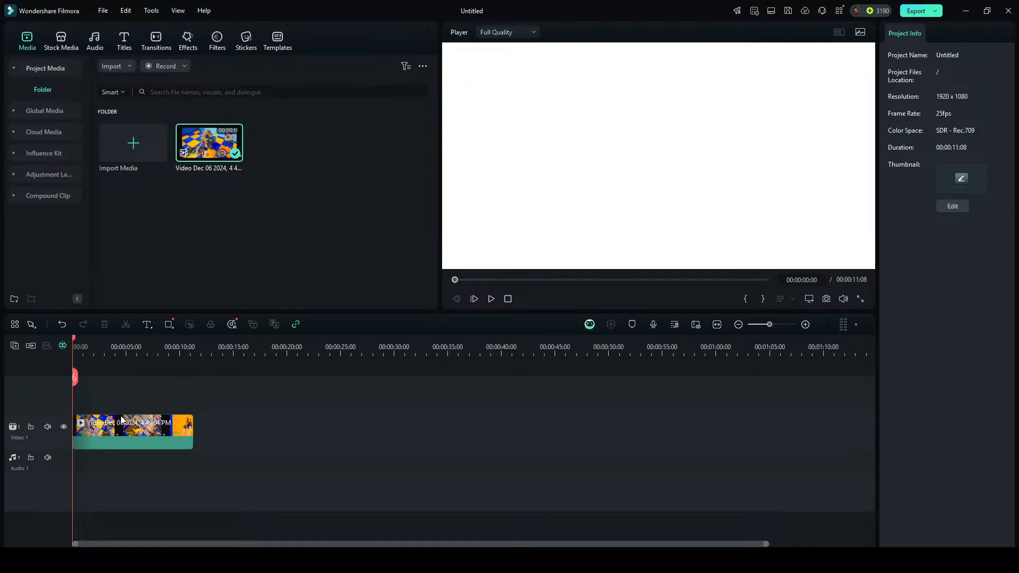
left_click(149, 428)
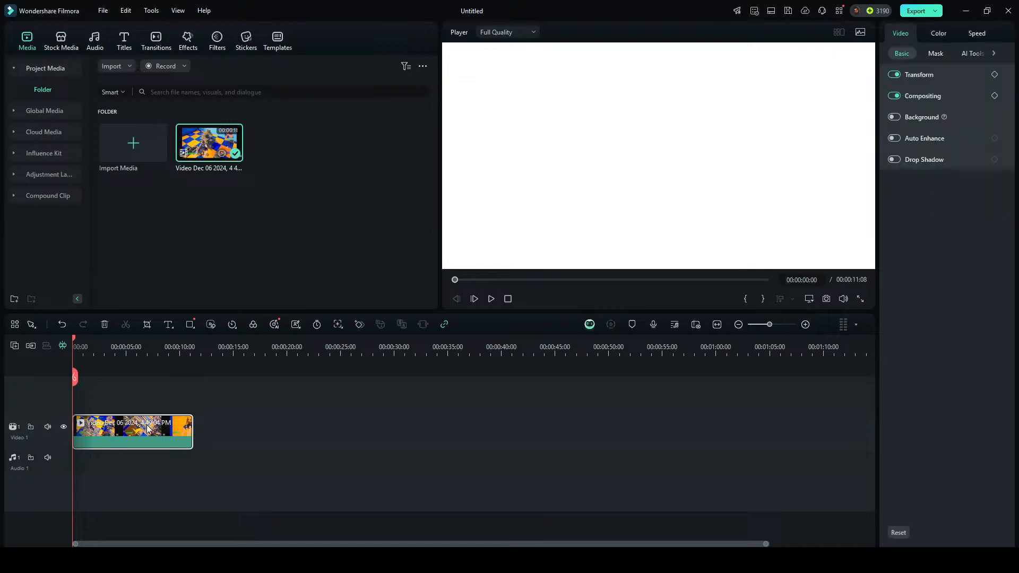
left_click(118, 405)
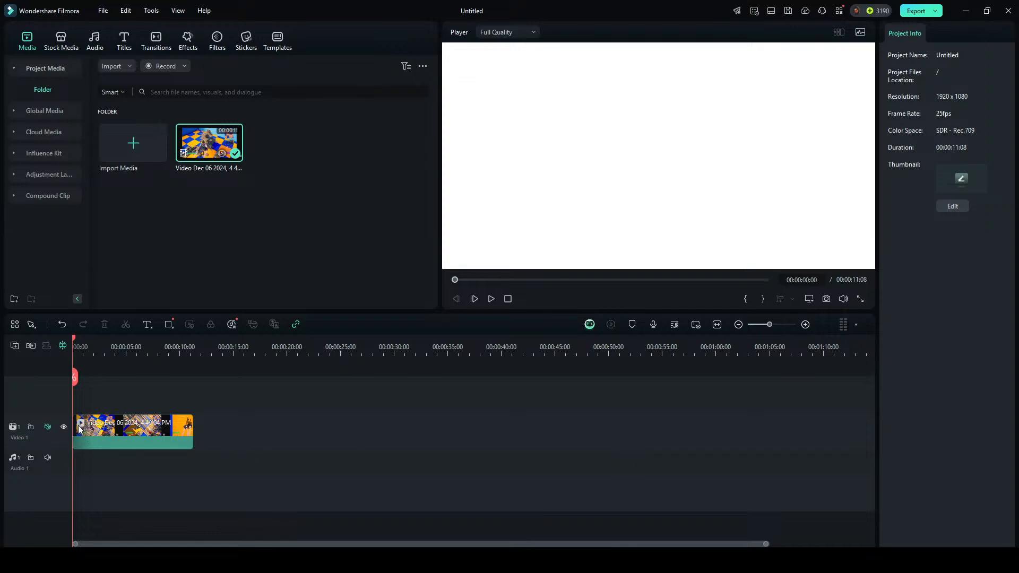
Play the beginning of the timeline briefly, pause it, and move the playhead to 00:00:00:11.
left_click(105, 431)
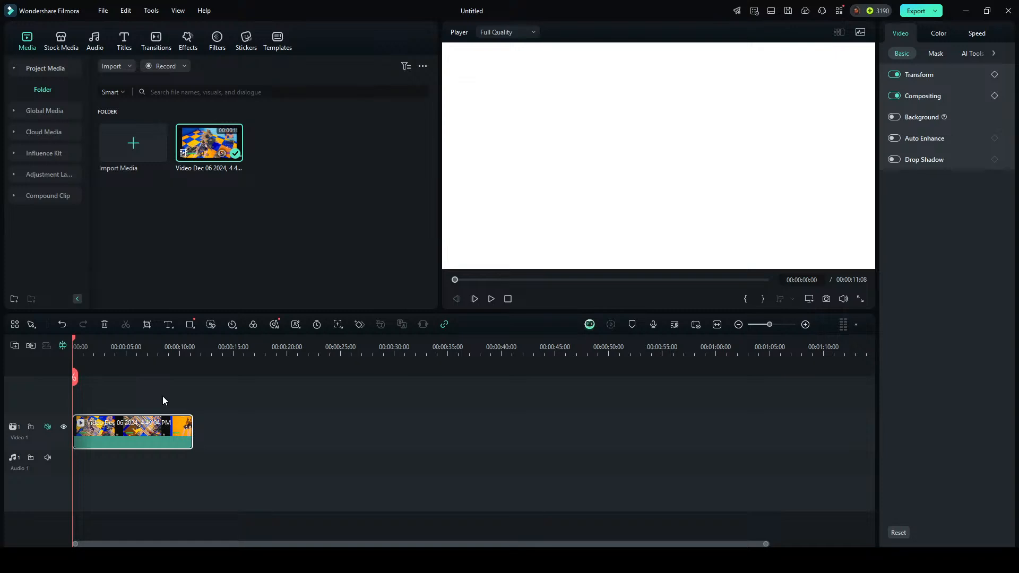
left_click(184, 399)
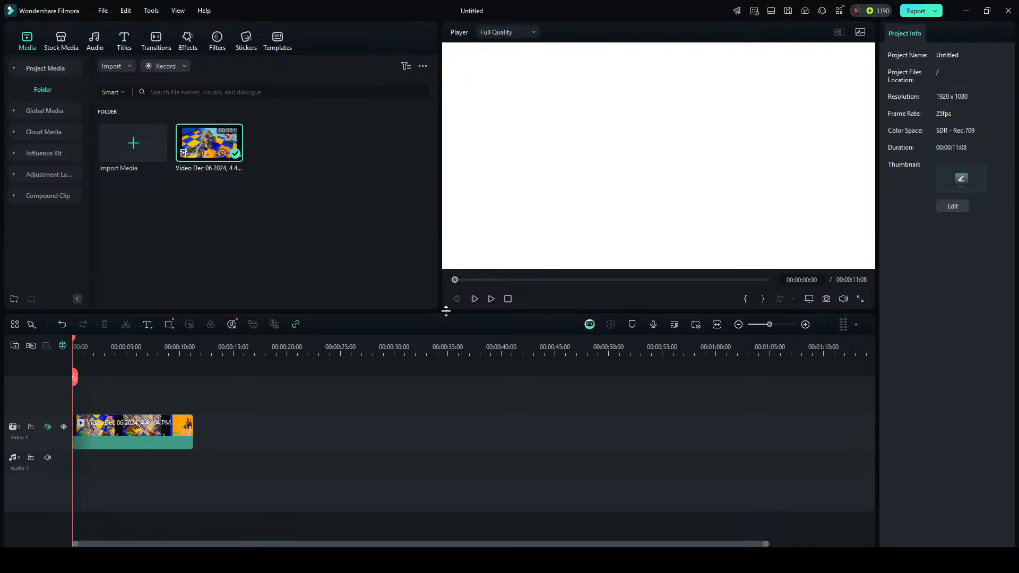
left_click(492, 299)
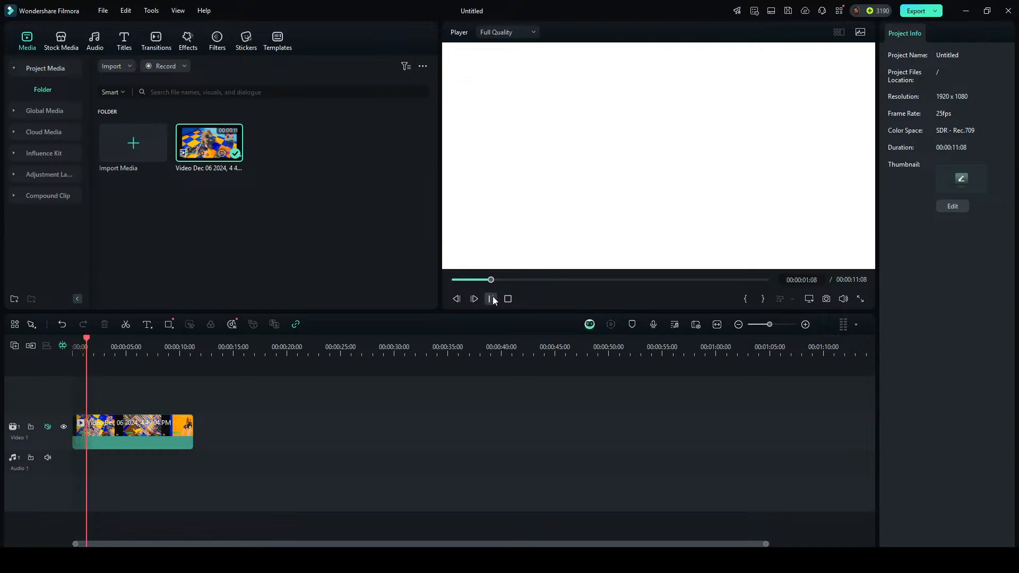
left_click(492, 299)
left_click_drag(82, 381, 78, 376)
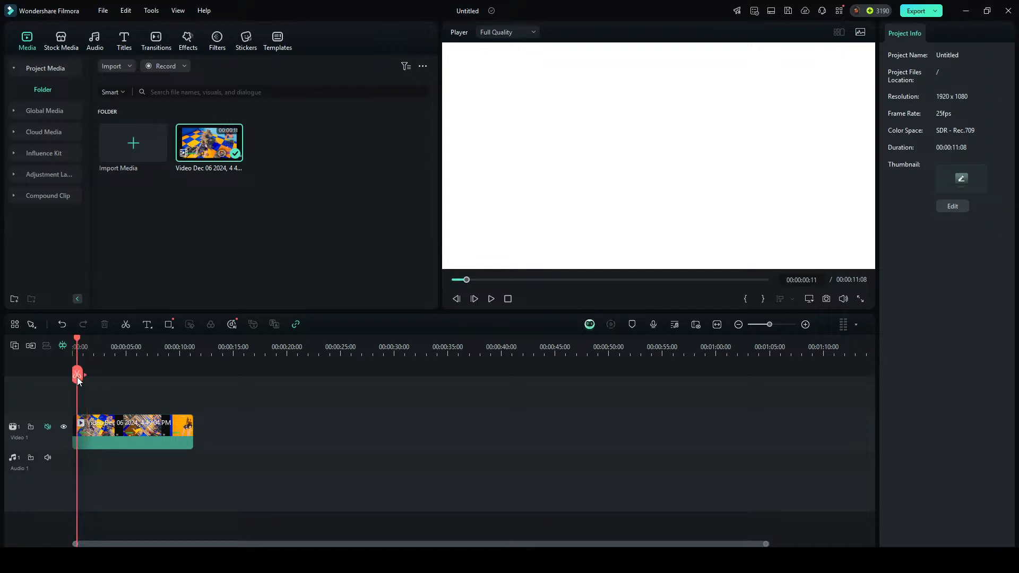
Hide and show the Video 1 track, and lock and unlock it.
left_click(100, 419)
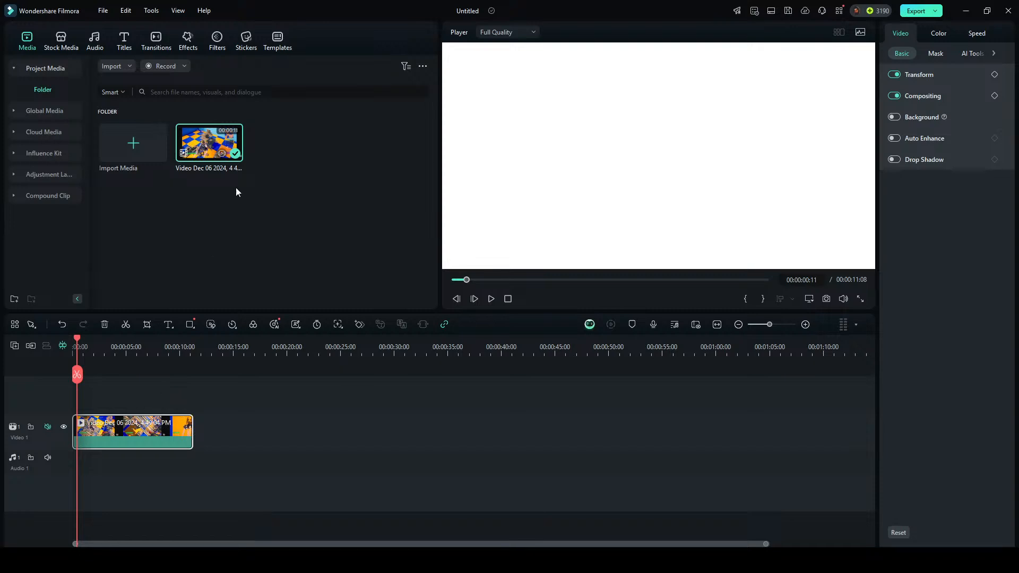
mouse_move(236, 154)
left_click(49, 427)
left_click(64, 428)
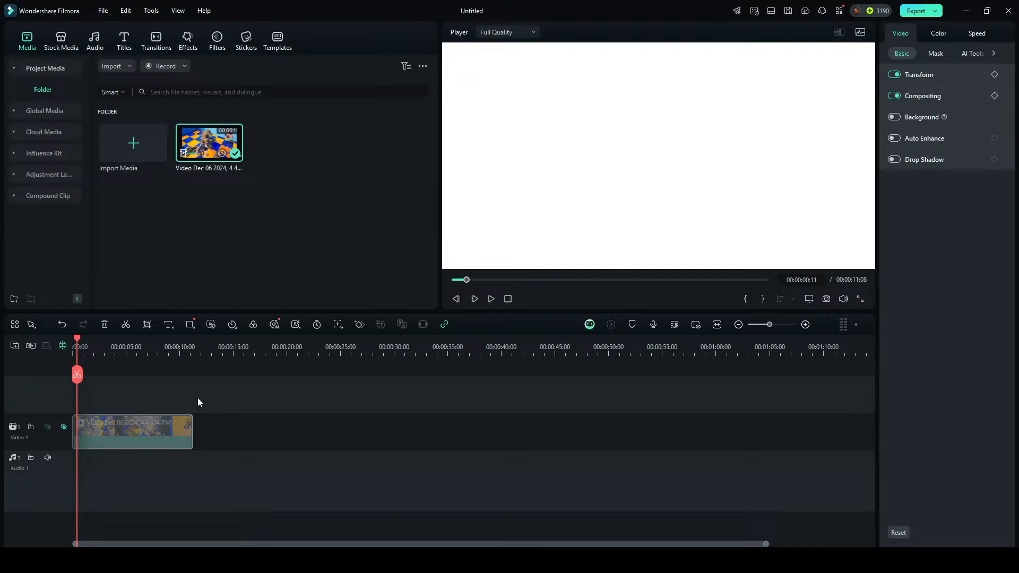
left_click(64, 428)
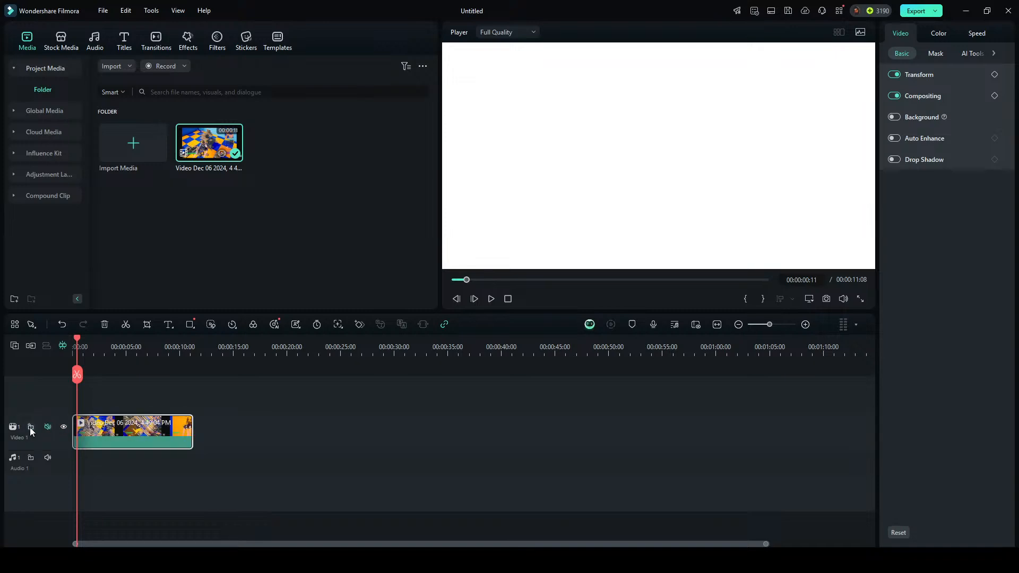
left_click(29, 427)
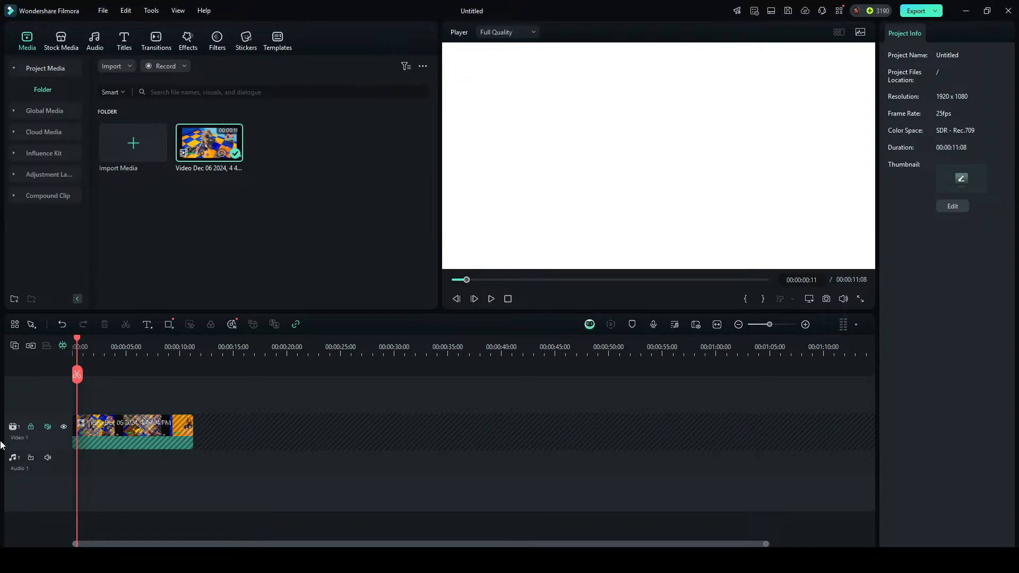
left_click(32, 426)
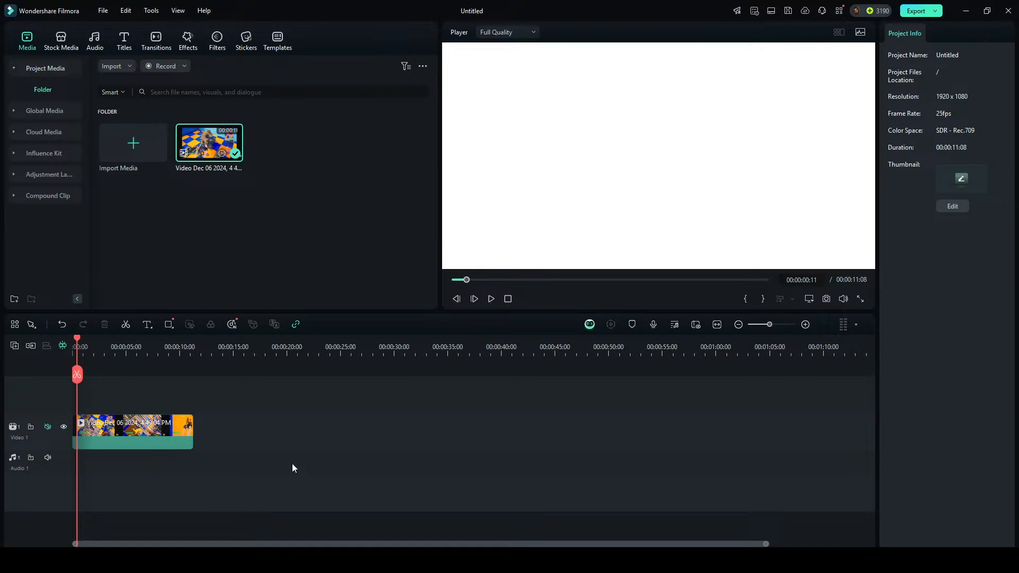
Split the video clip at 00:00:01:16 and undo the split.
left_click_drag(102, 353, 89, 372)
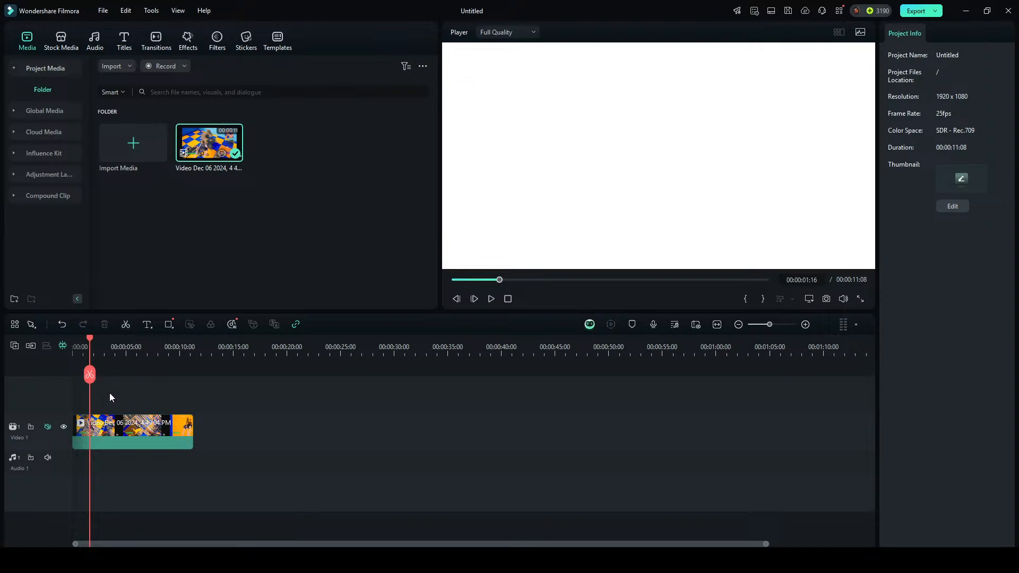
left_click(90, 376)
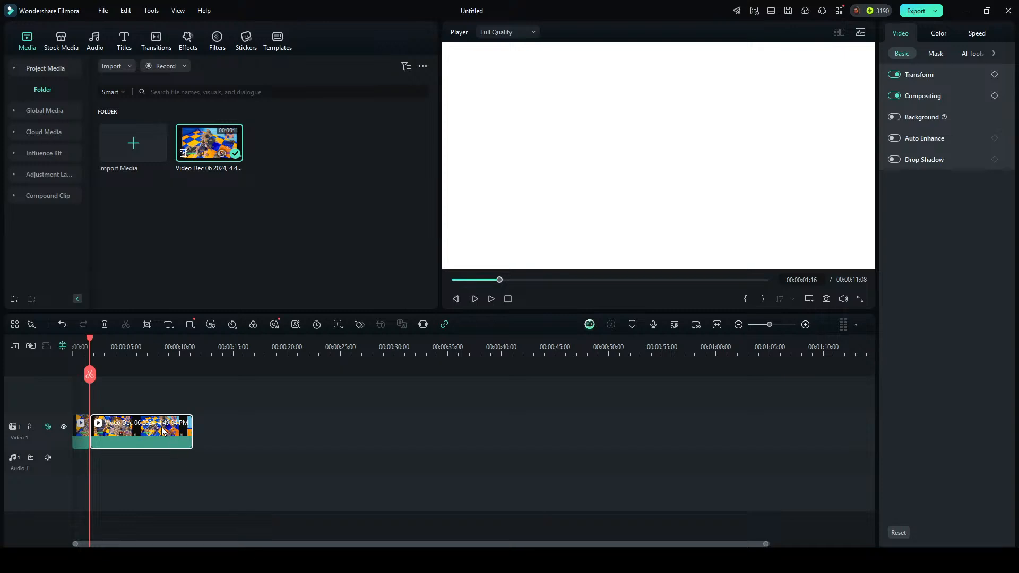
key("ctrl+z")
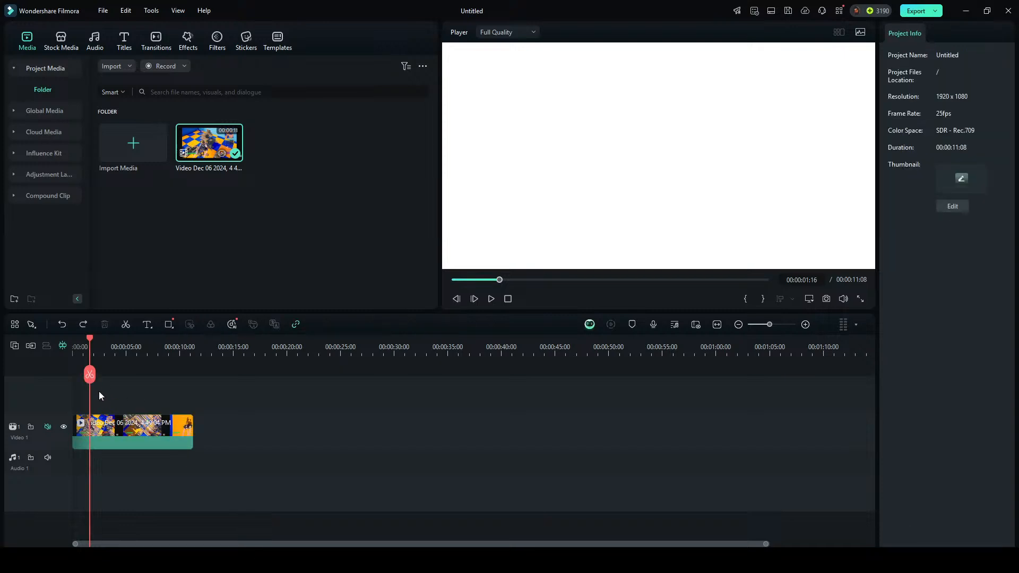
Move the playhead to 00:00:02:17 and try zooming the timeline out and in.
mouse_move(91, 381)
left_mouse_down()
mouse_move(155, 373)
mouse_move(102, 377)
left_mouse_up()
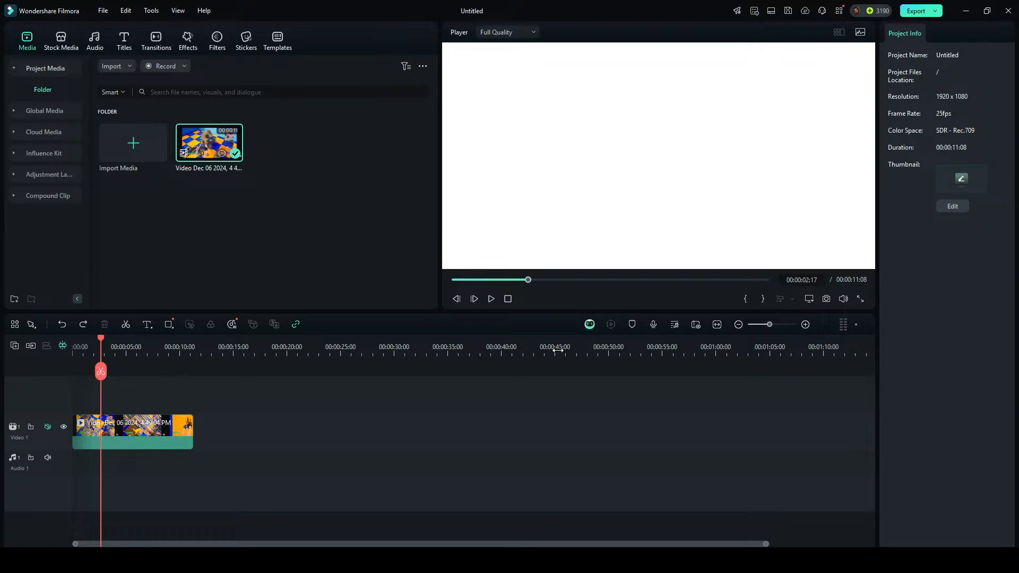
left_click_drag(591, 353, 689, 341)
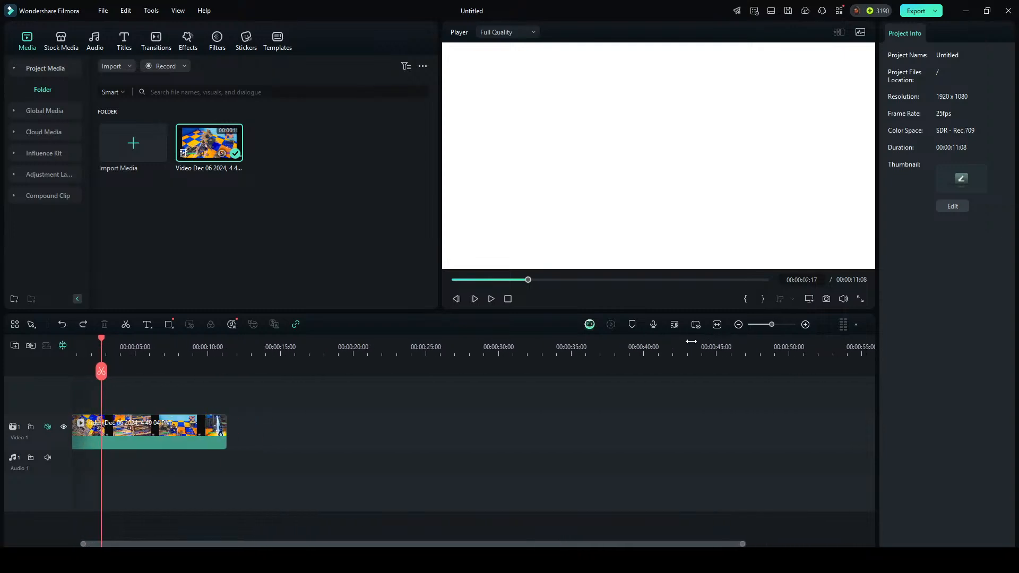
left_click(738, 324)
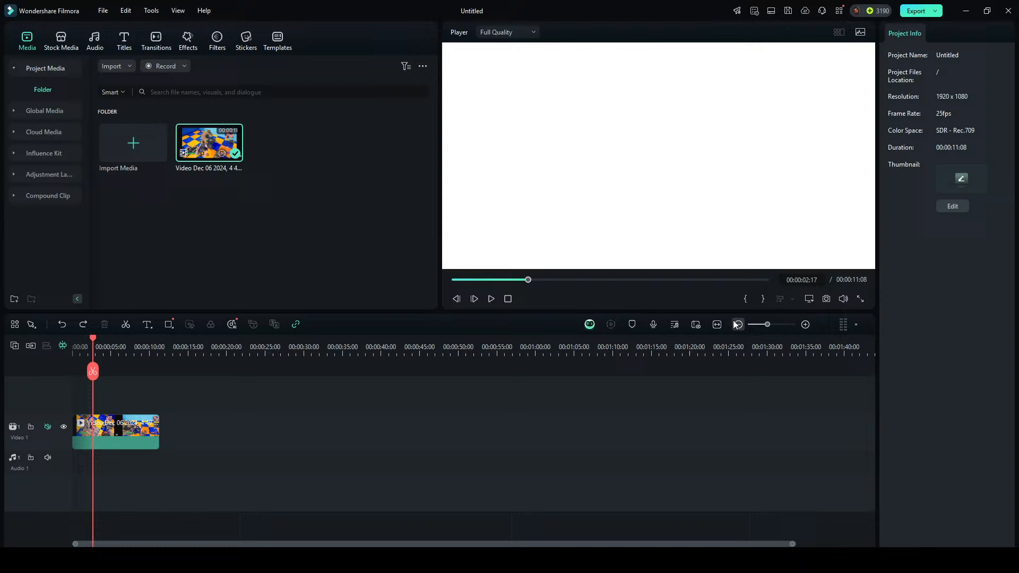
left_click(804, 325)
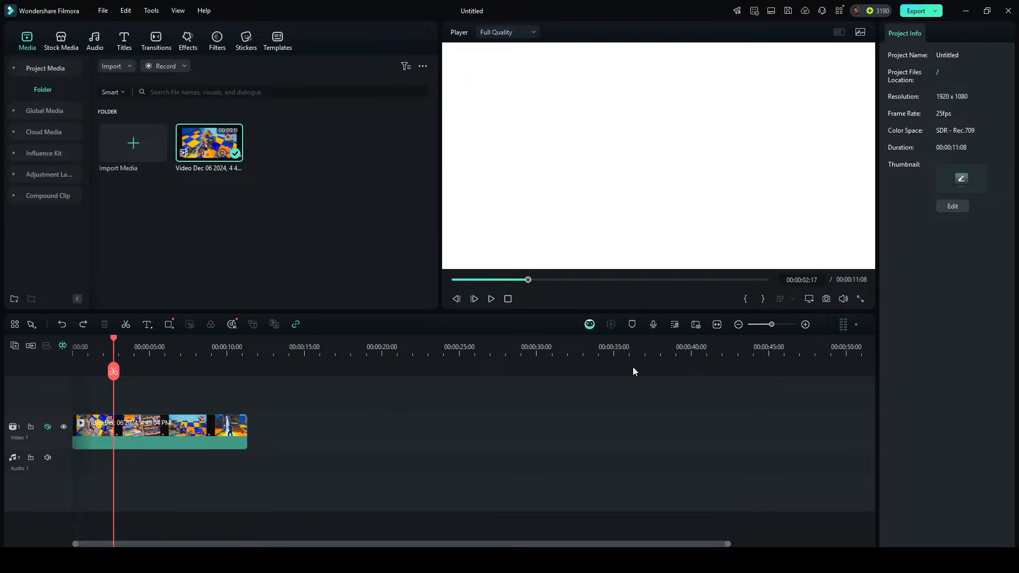
Paste seven copies of the video clip end to end on Video 1, starting at about 00:00:13, and fit the timeline to the view.
left_click(186, 432)
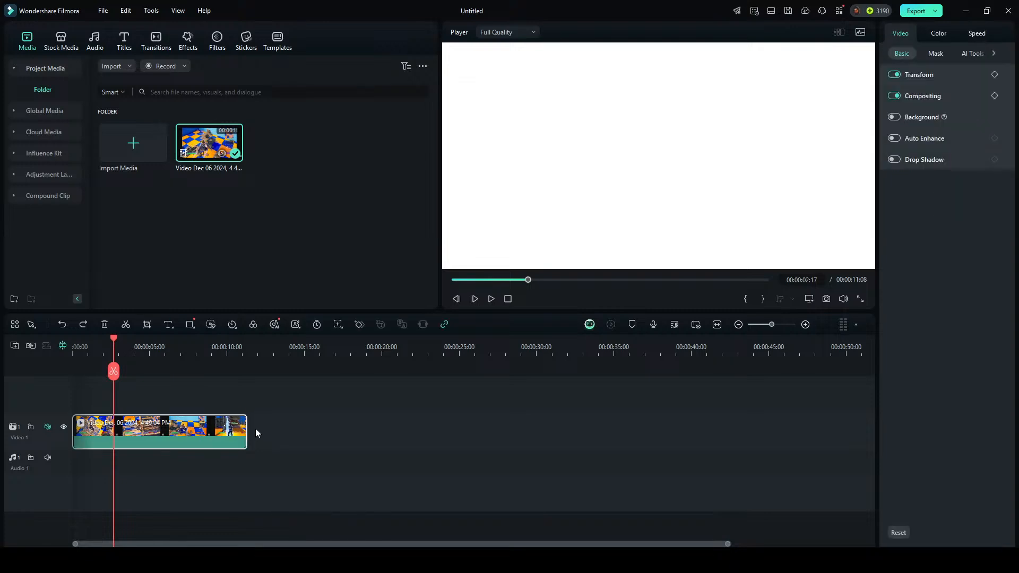
left_click(278, 353)
key("ctrl+v")
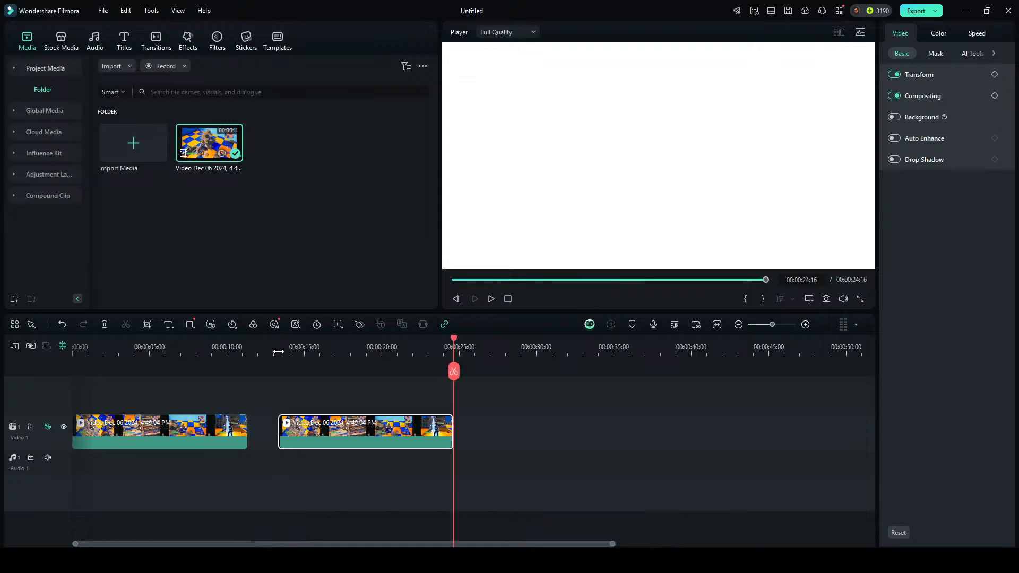
key("ctrl+v")
key("ctrl+v")
key("ctrl+v")
key("ctrl+v")
key("ctrl+v")
key("ctrl+v")
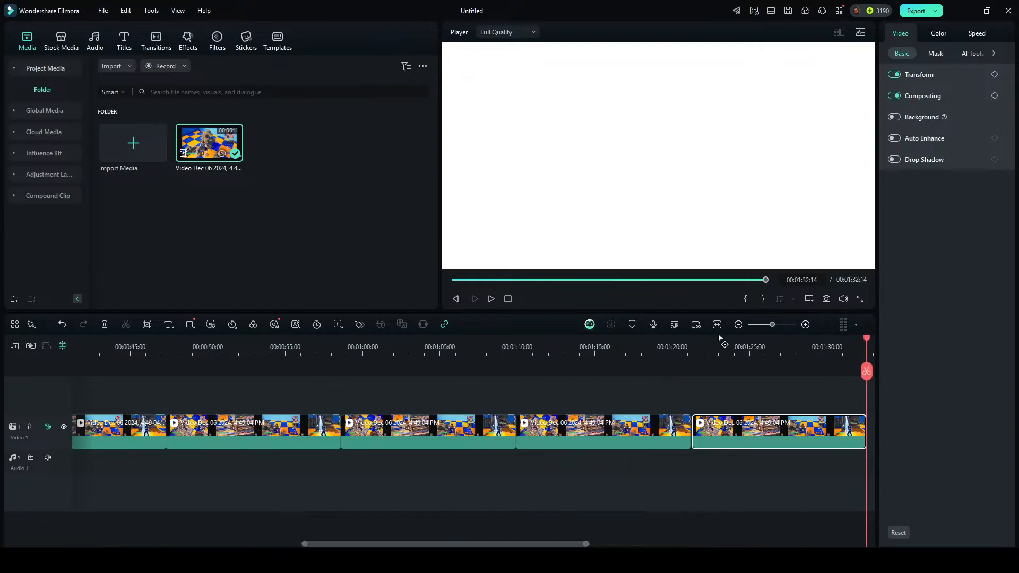
left_click(717, 325)
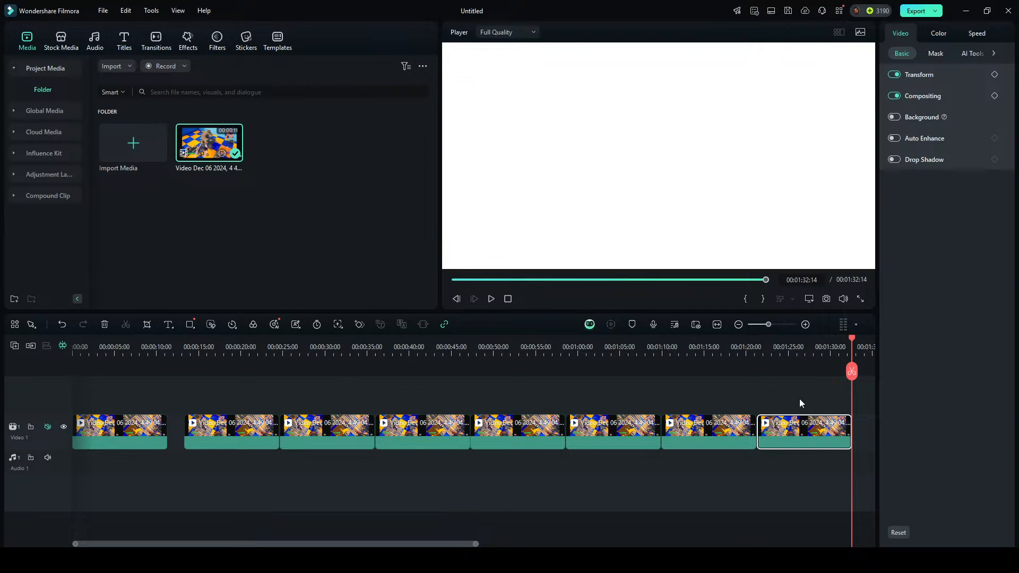
Close the gap after the first clip on Video 1, and delete the seven pasted copies.
left_click_drag(223, 390, 768, 433)
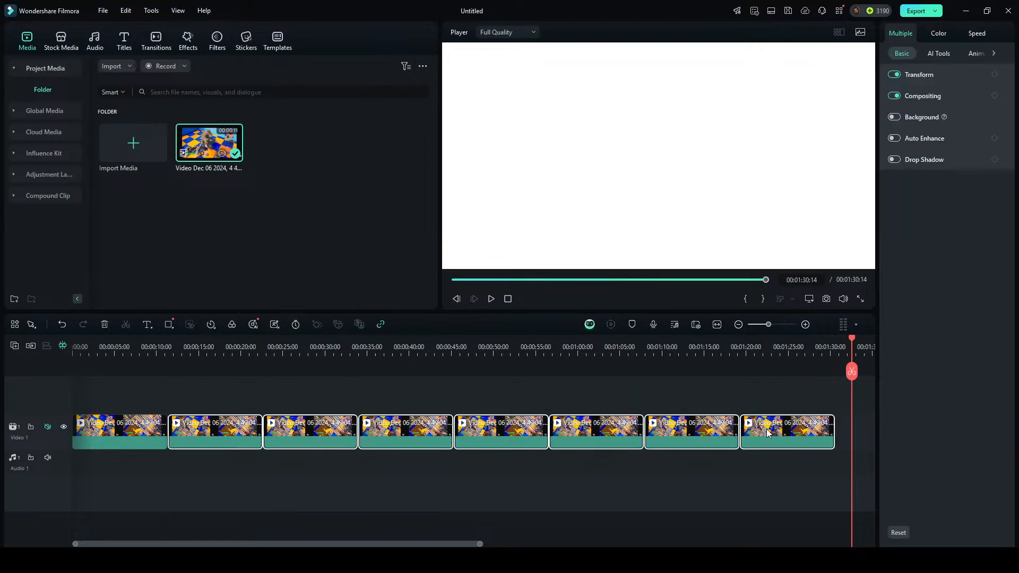
left_click(432, 403)
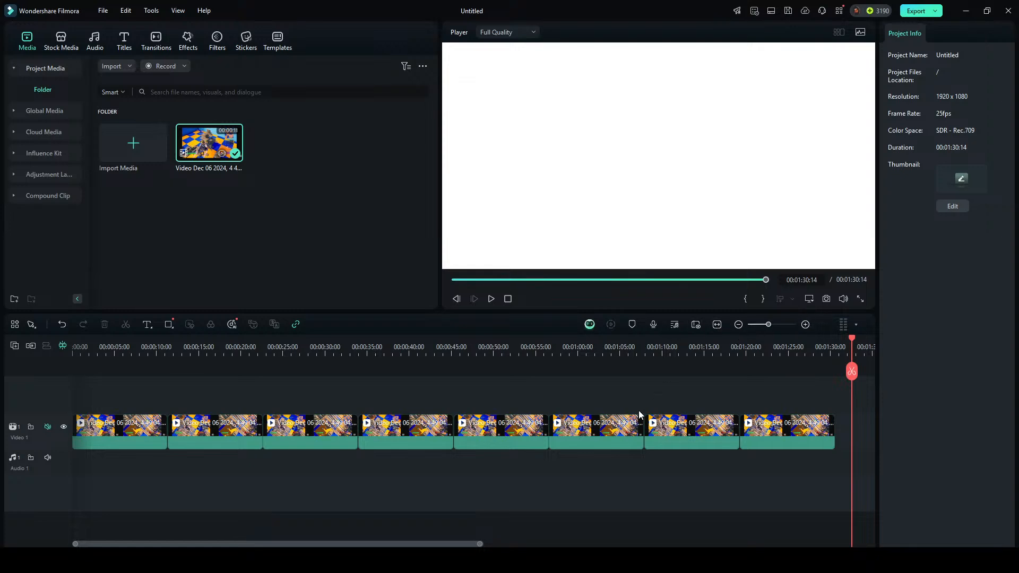
left_click_drag(219, 395, 828, 443)
key("Delete")
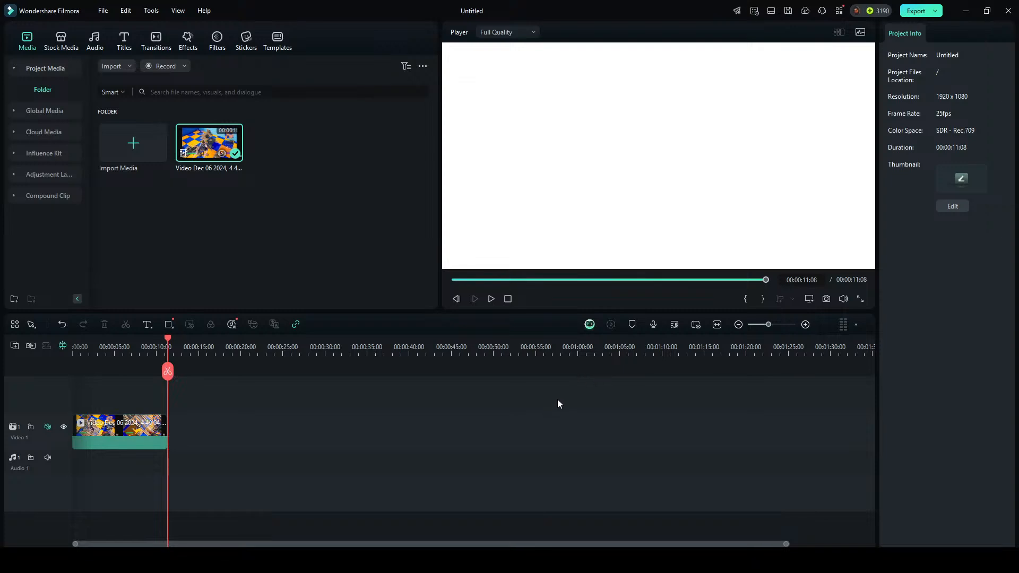
Add a marker at 00:00:11:08, remove it, and move the playhead to 00:00:02:08.
left_click(631, 326)
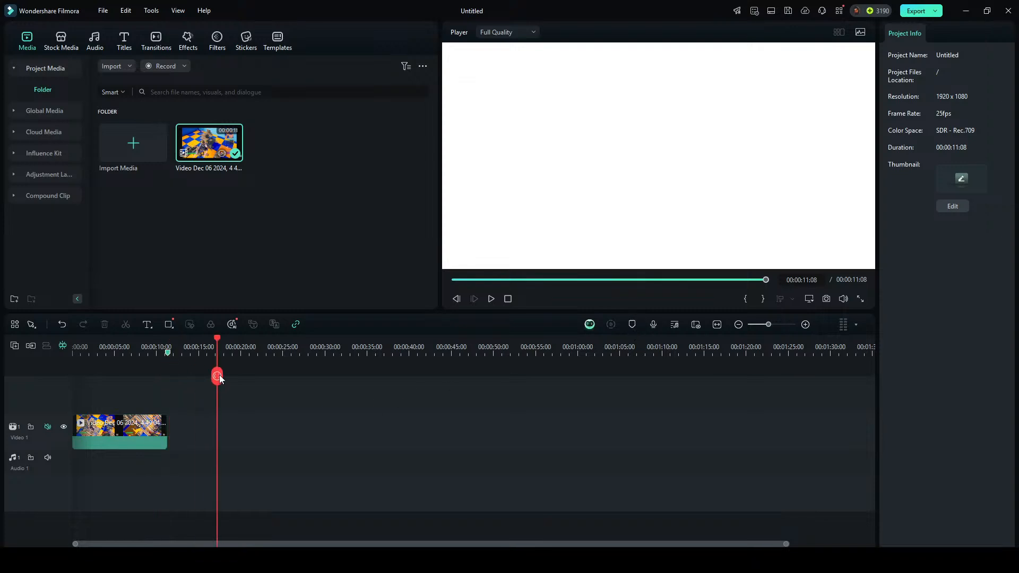
left_click(168, 353)
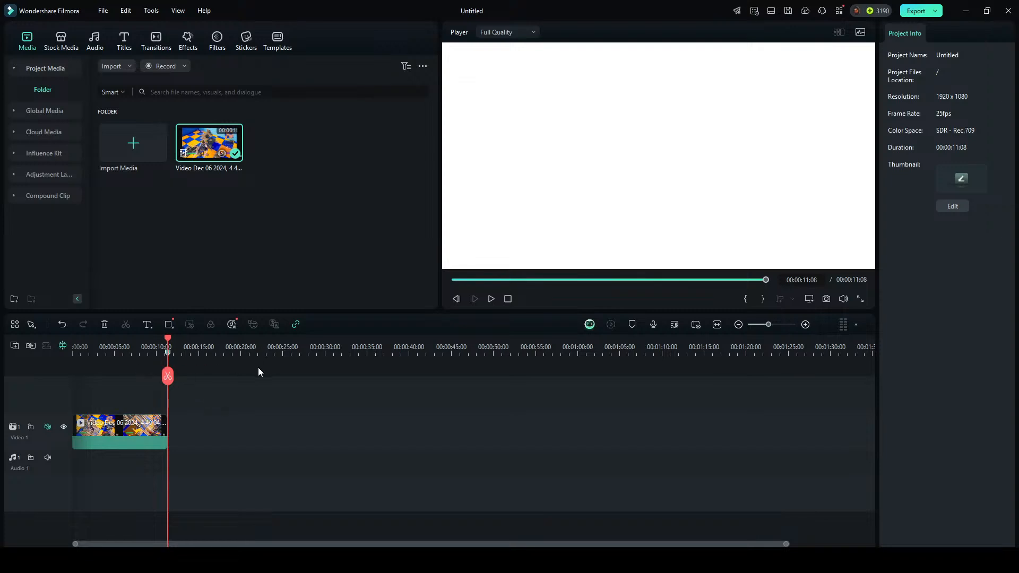
left_click(380, 374)
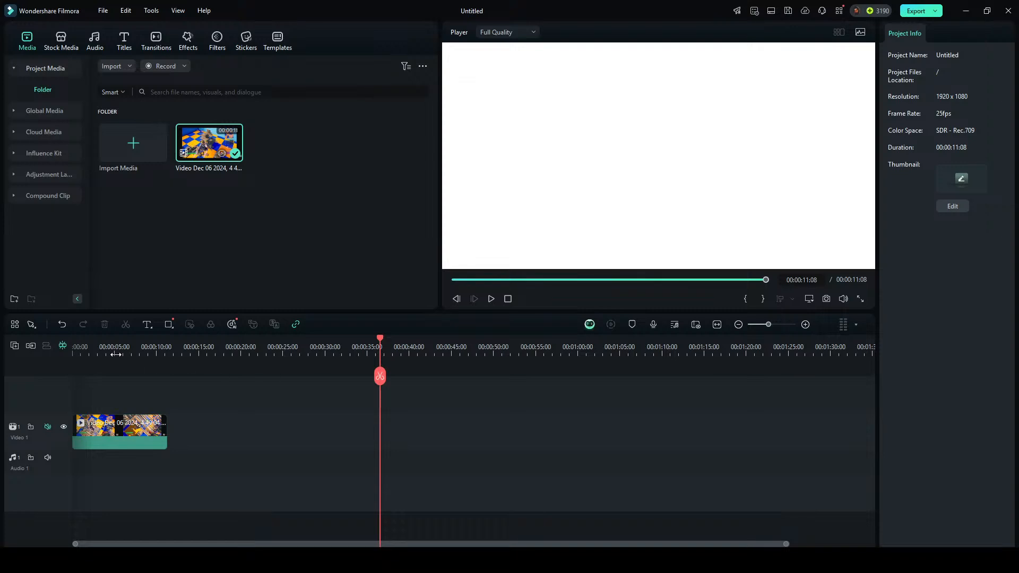
left_click(92, 350)
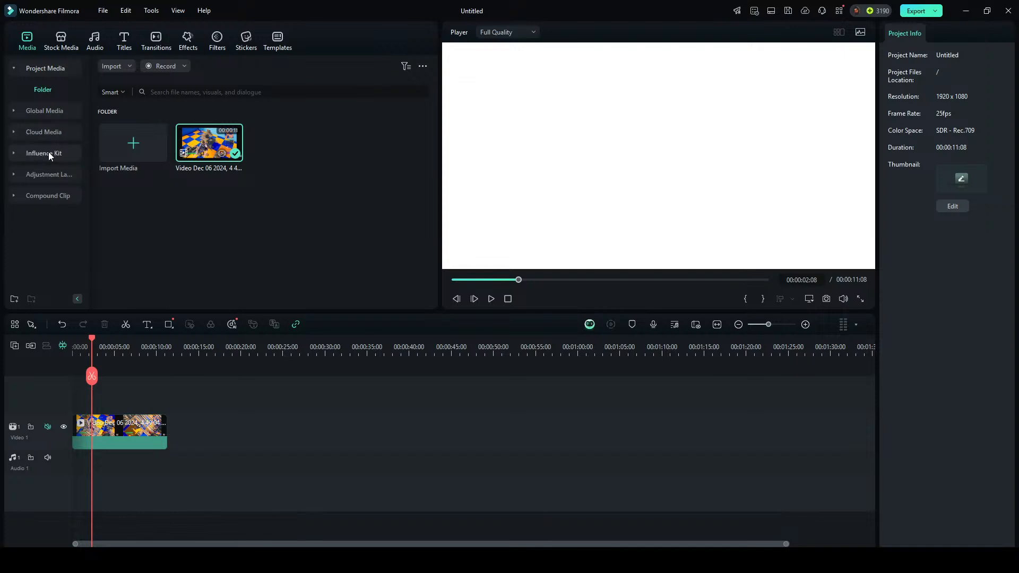
Insert a Retro Television Style 3-second intro from the Influence Kit at the start of Video 1, and move the playhead to 00:00:02:00.
left_click(61, 154)
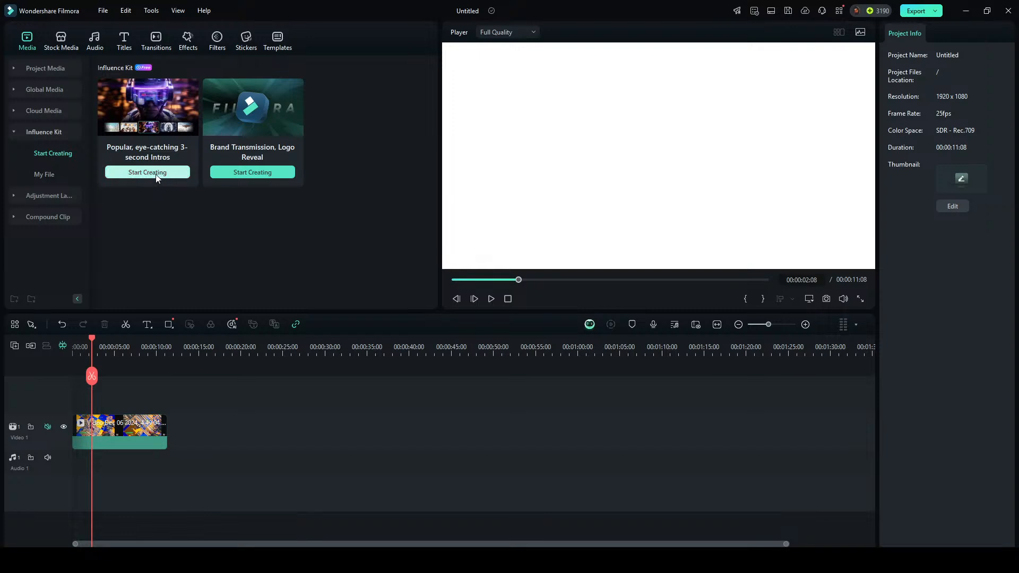
left_click(156, 178)
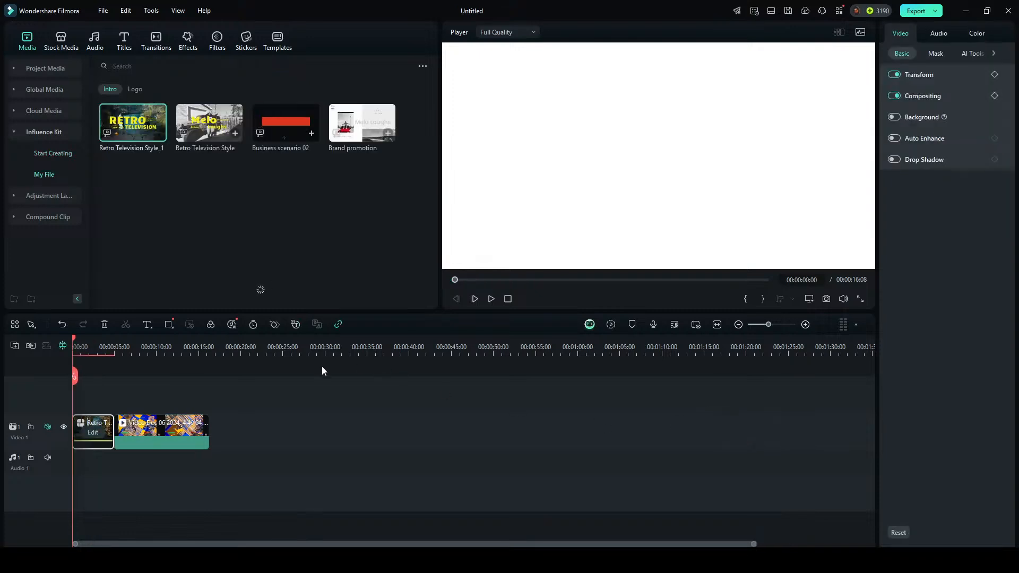
left_click(88, 347)
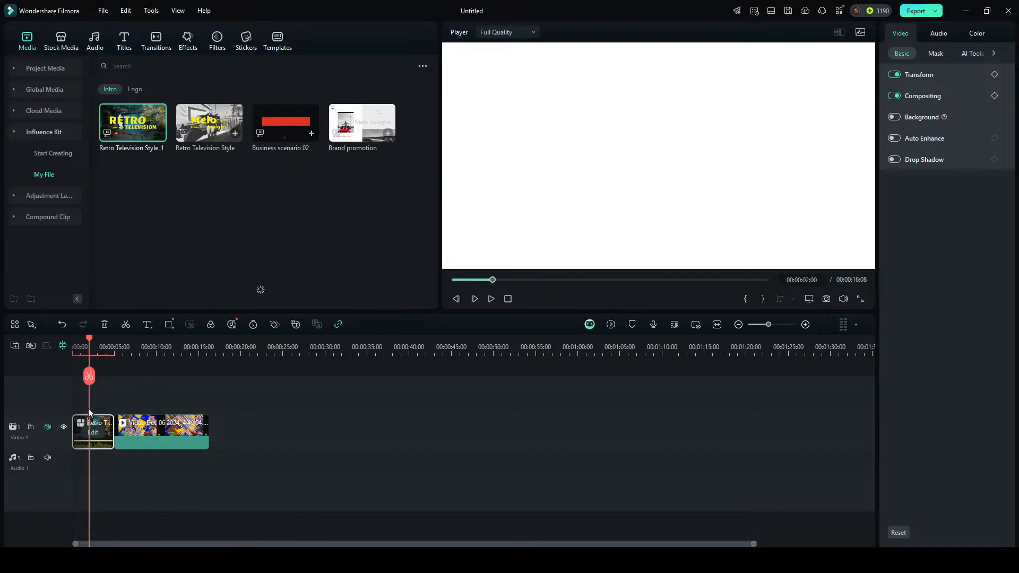
Unmute and mute the Video 1 track again, and return the playhead to the timeline start.
left_click(47, 427)
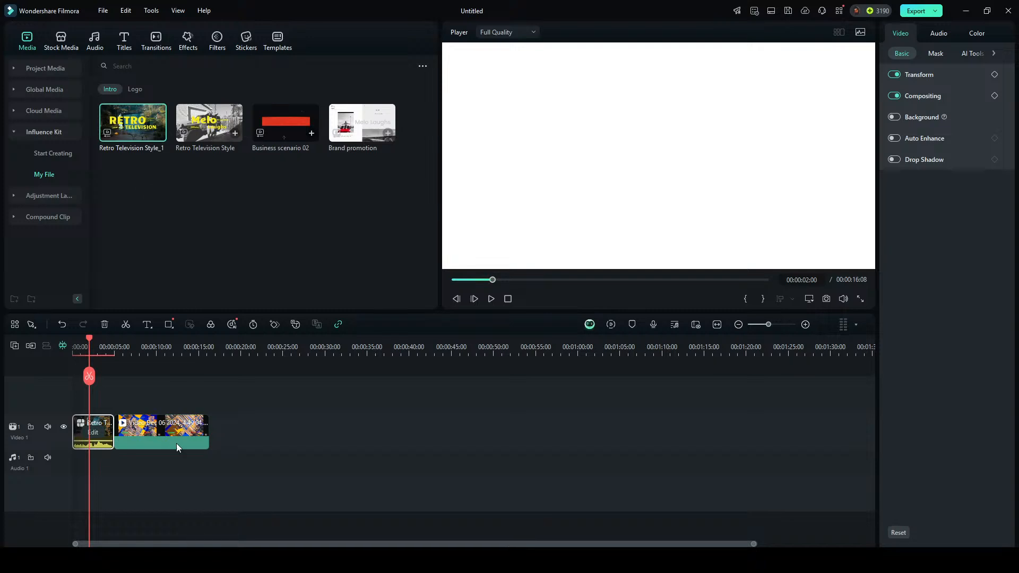
left_click(110, 482)
left_click(47, 426)
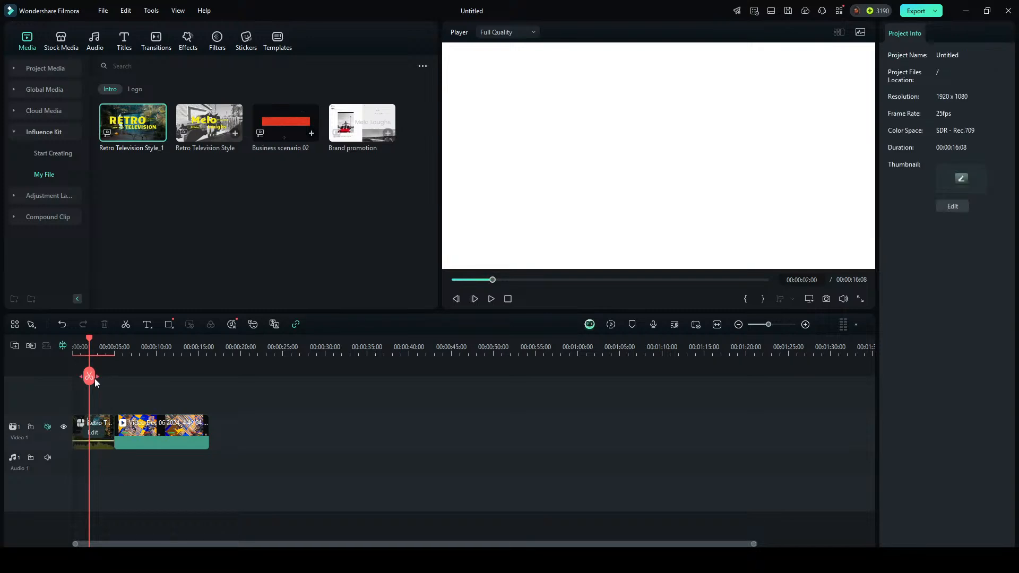
left_click_drag(90, 376, 65, 381)
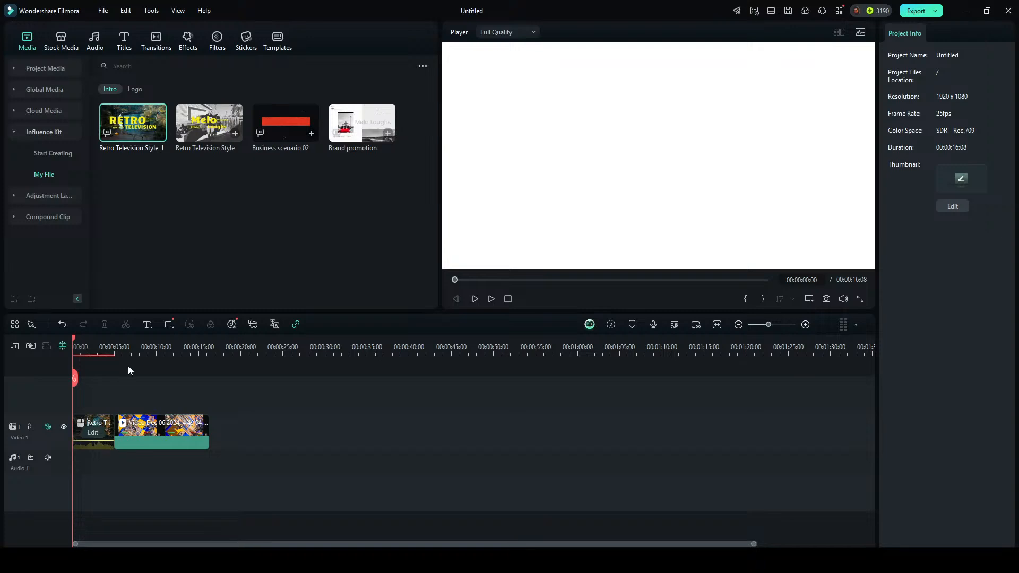
Add the spotifydown.com song to the project media and place it at the start of Audio 1.
left_click(57, 70)
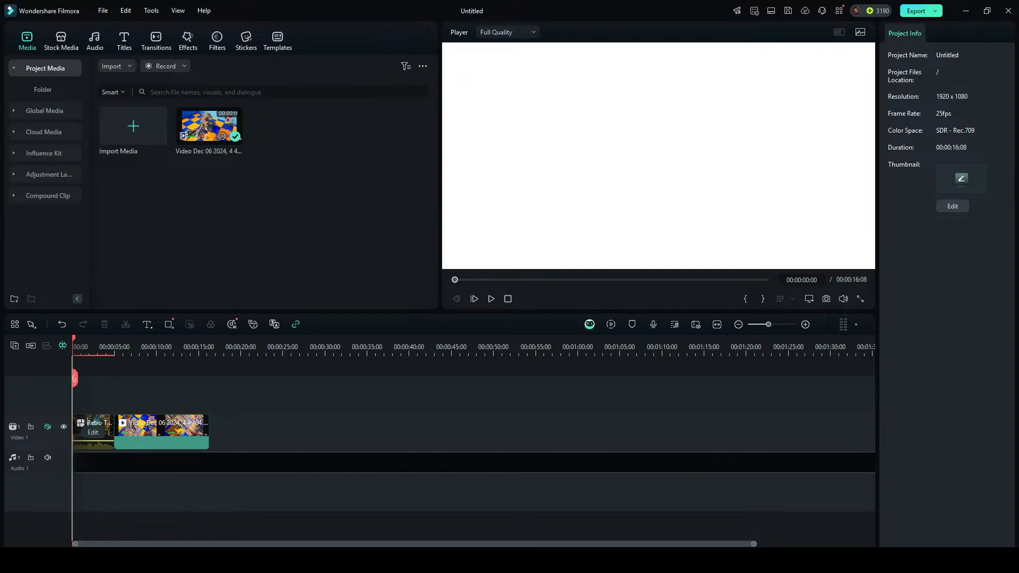
left_click_drag(89, 467, 88, 467)
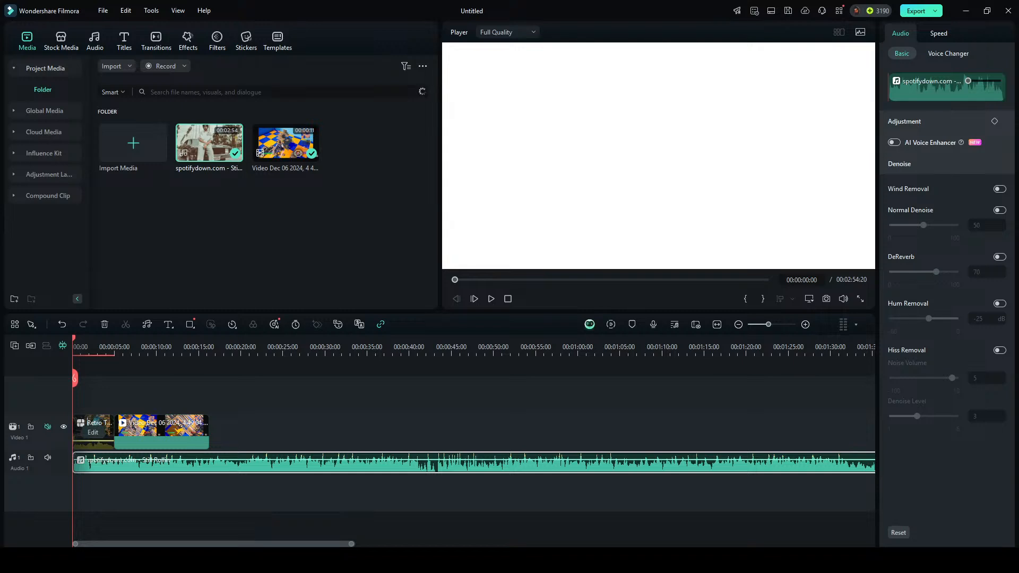
left_click(389, 434)
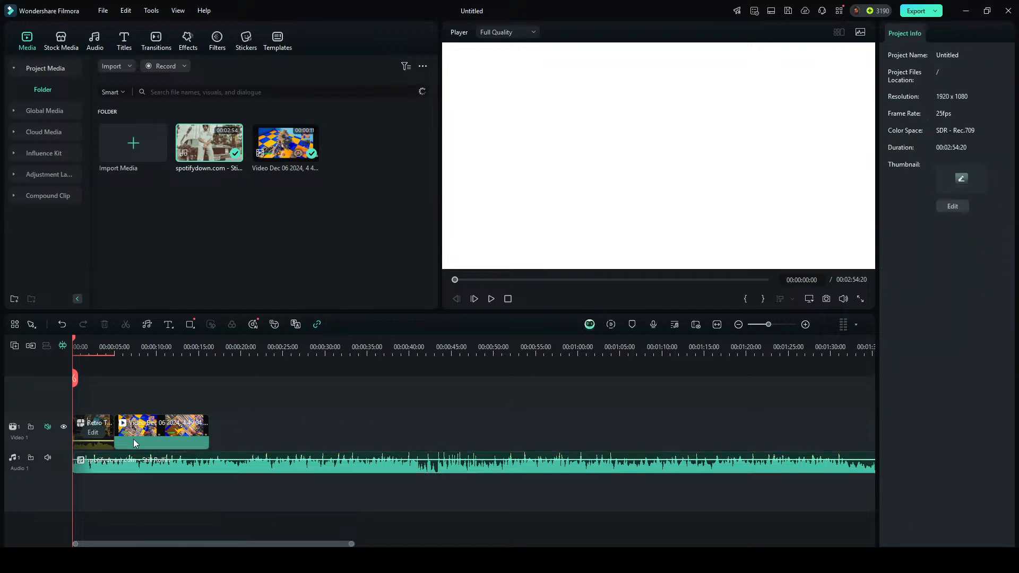
Scrub across the clips and play the timeline from the intro, stopping at 00:00:06:12.
left_click_drag(73, 380, 149, 396)
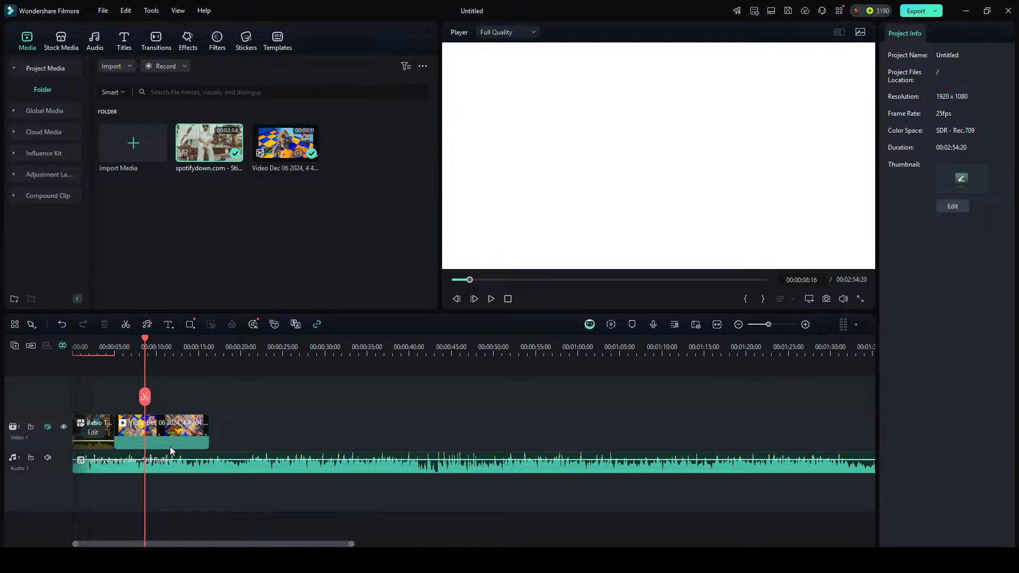
left_click_drag(146, 397, 124, 390)
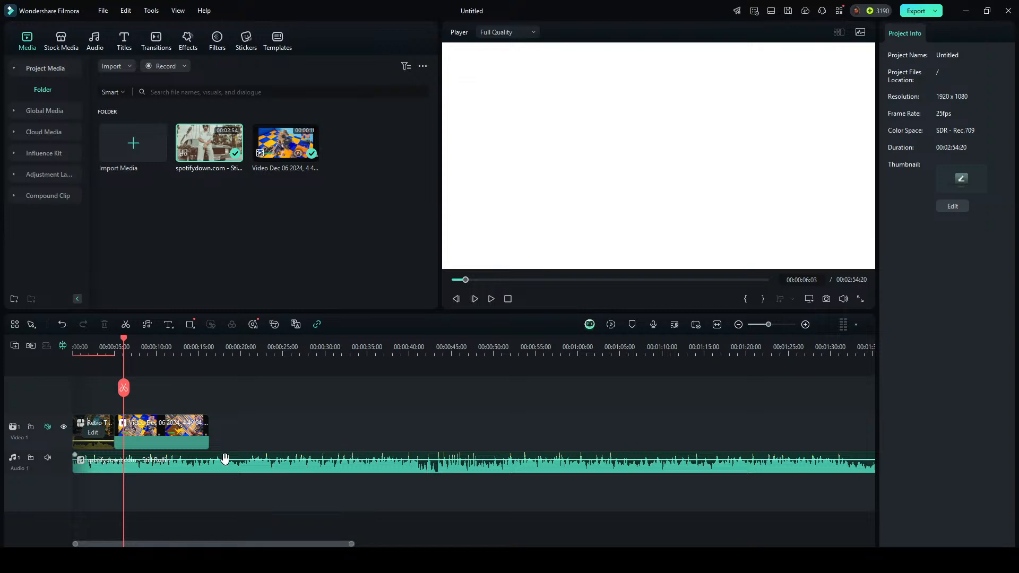
left_click_drag(124, 390, 92, 383)
key("space")
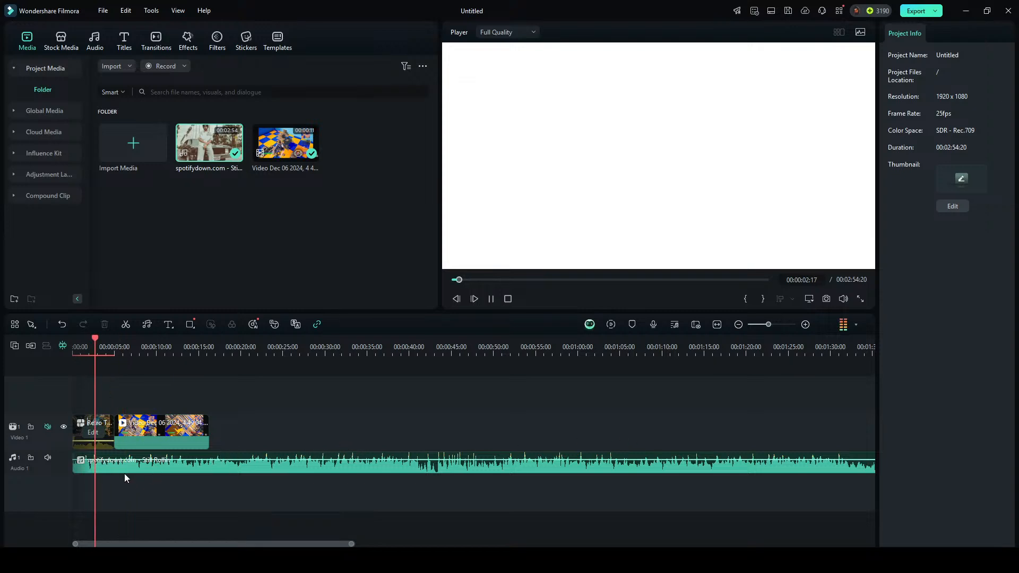
left_click(125, 466)
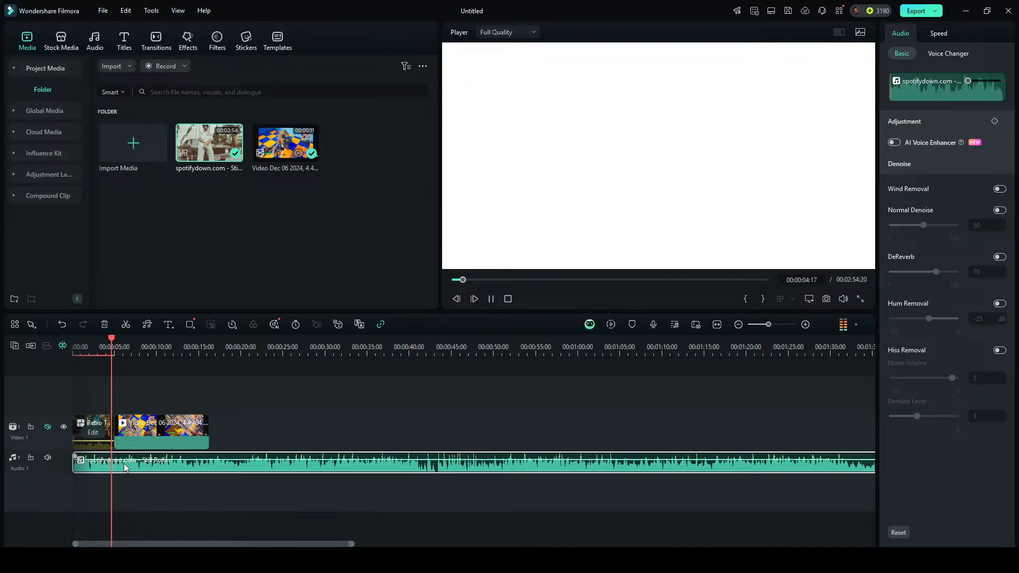
key("space")
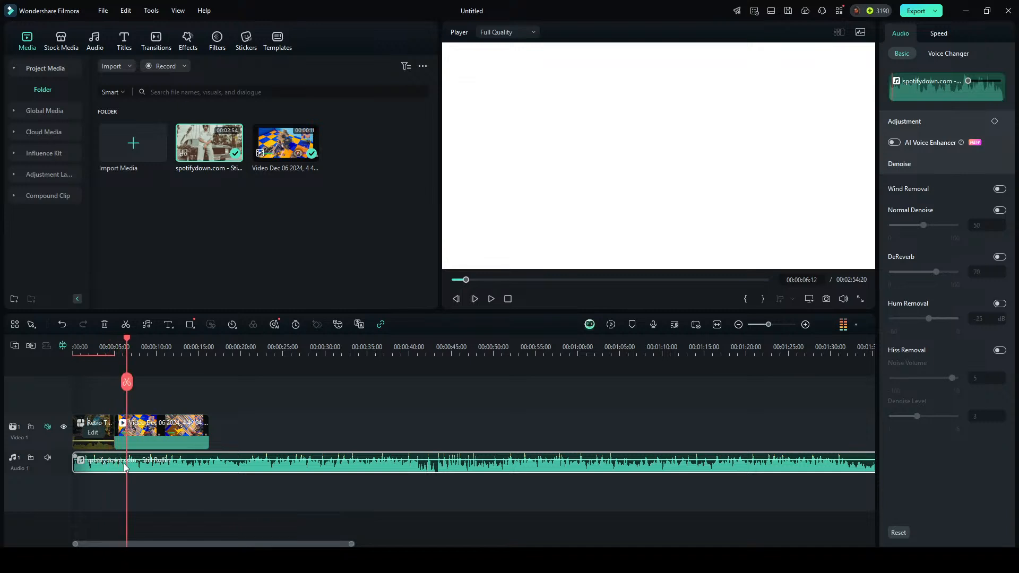
Split the song on Audio 1 at 00:00:06:12 and delete the part after the cut.
left_click(126, 381)
left_click_drag(180, 471, 226, 471)
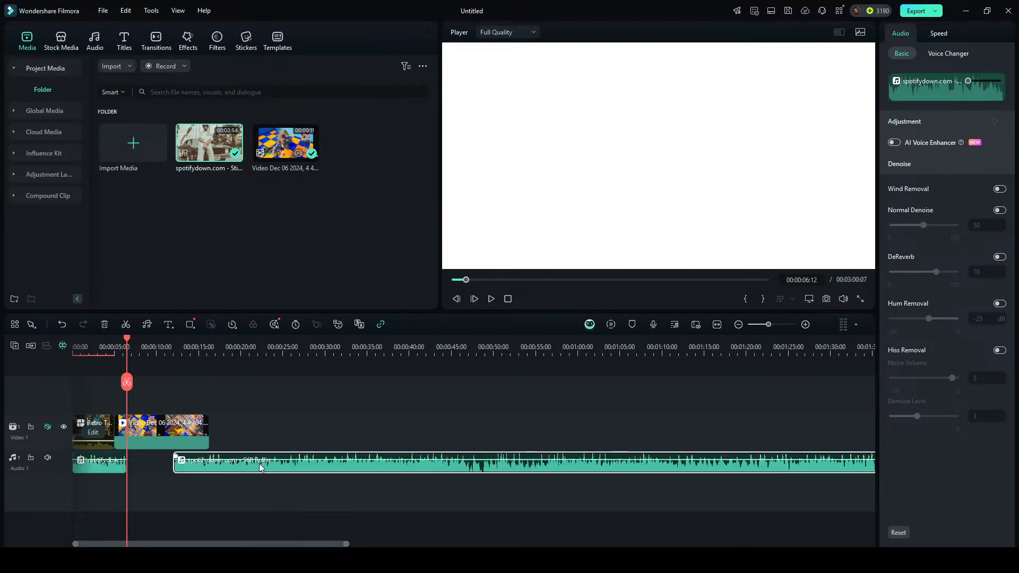
key("Delete")
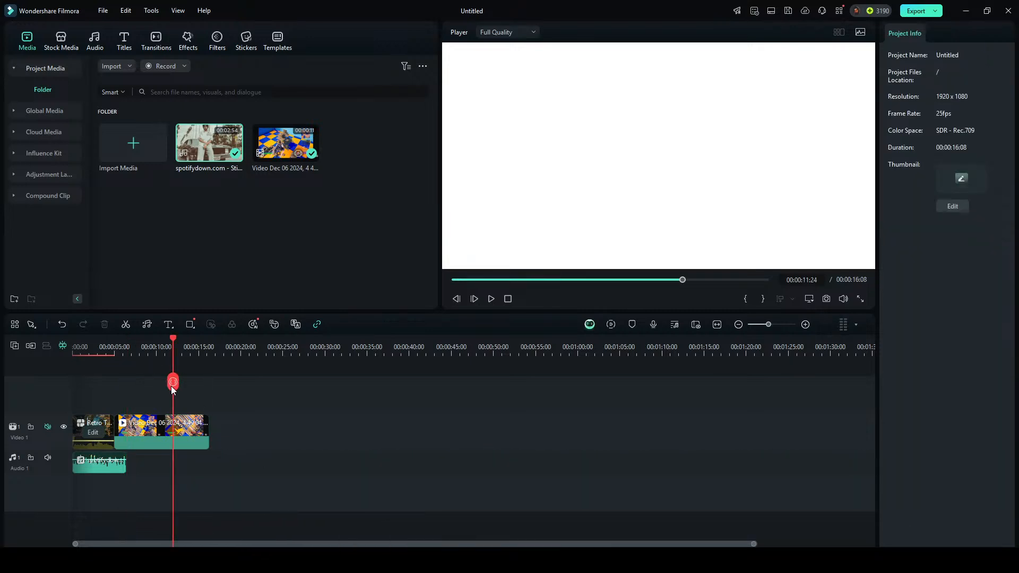
Trim the song's end to the end of the intro clip and fade the song out from about 00:00:03.
key("Home")
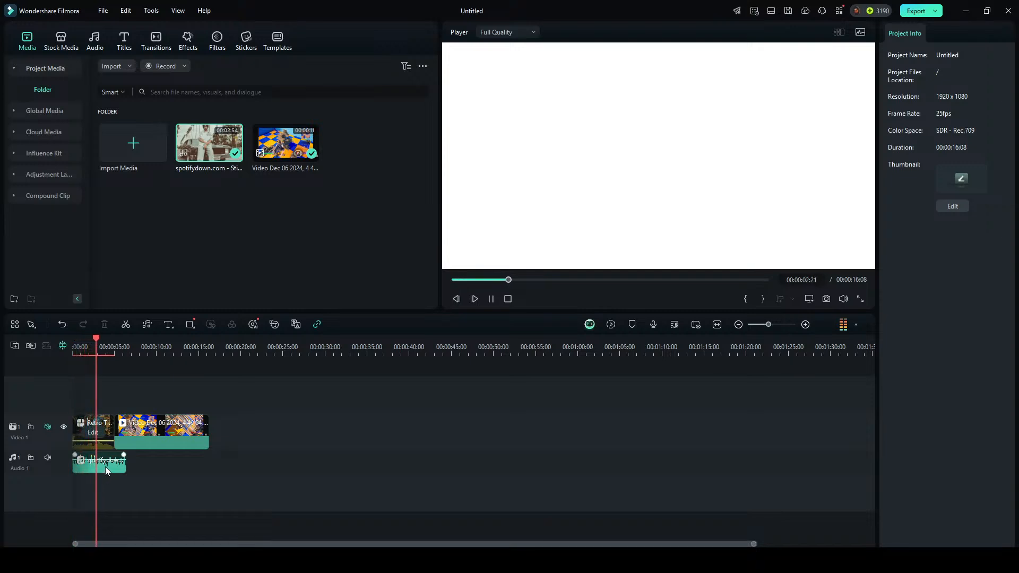
key("space")
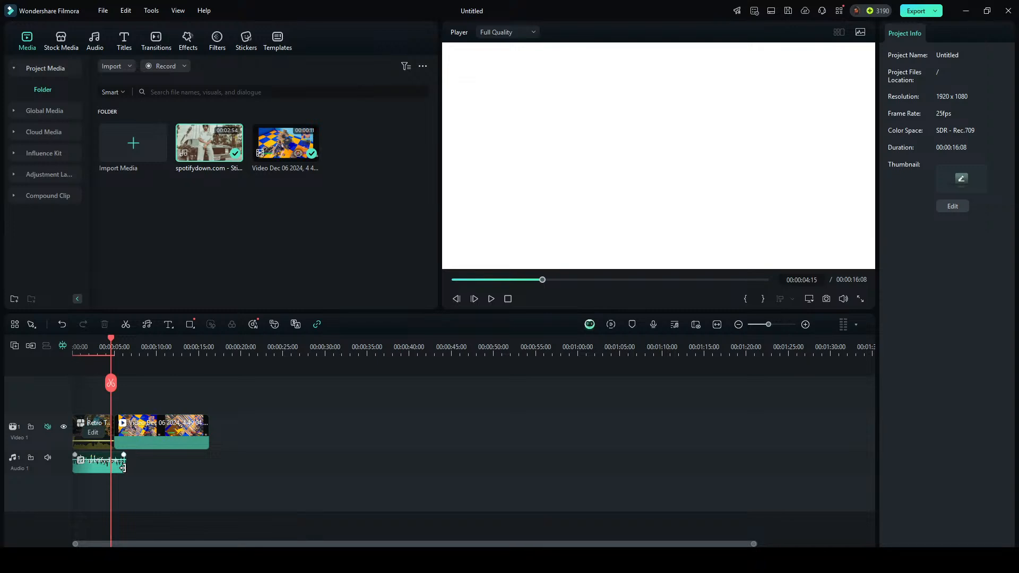
left_click_drag(123, 467, 113, 467)
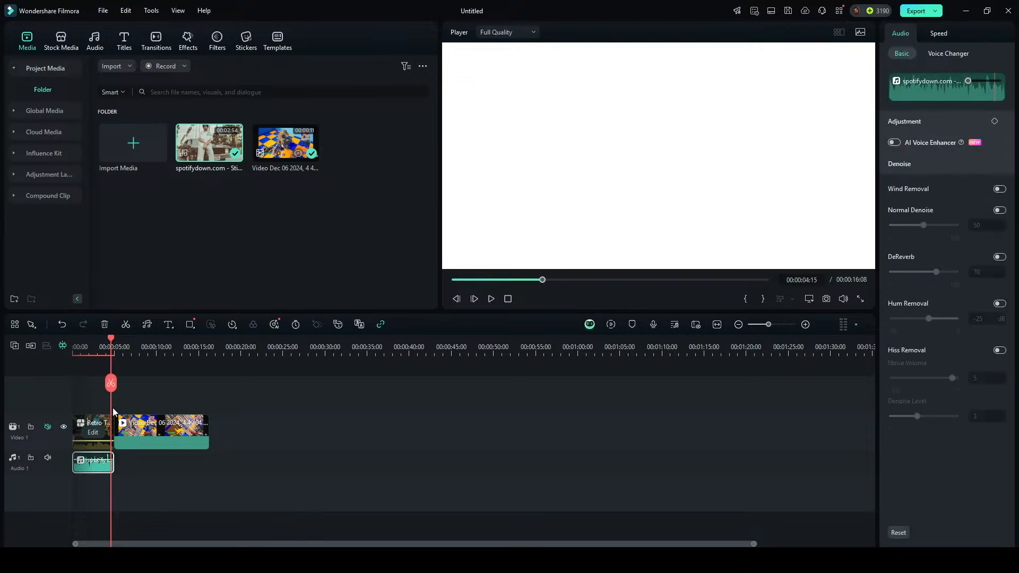
left_click_drag(111, 385, 98, 386)
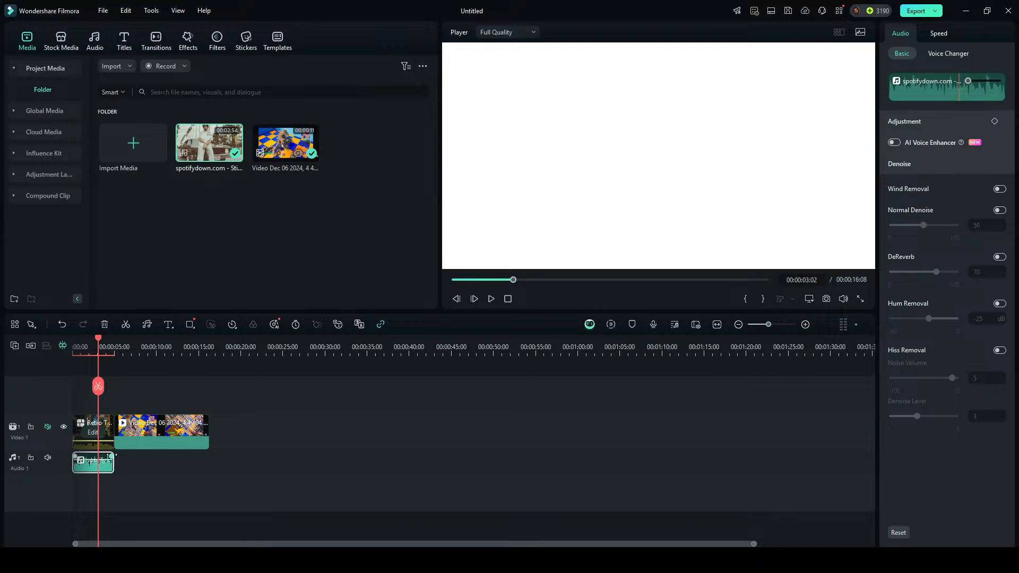
mouse_move(112, 456)
left_mouse_down()
mouse_move(77, 457)
mouse_move(97, 458)
left_mouse_up()
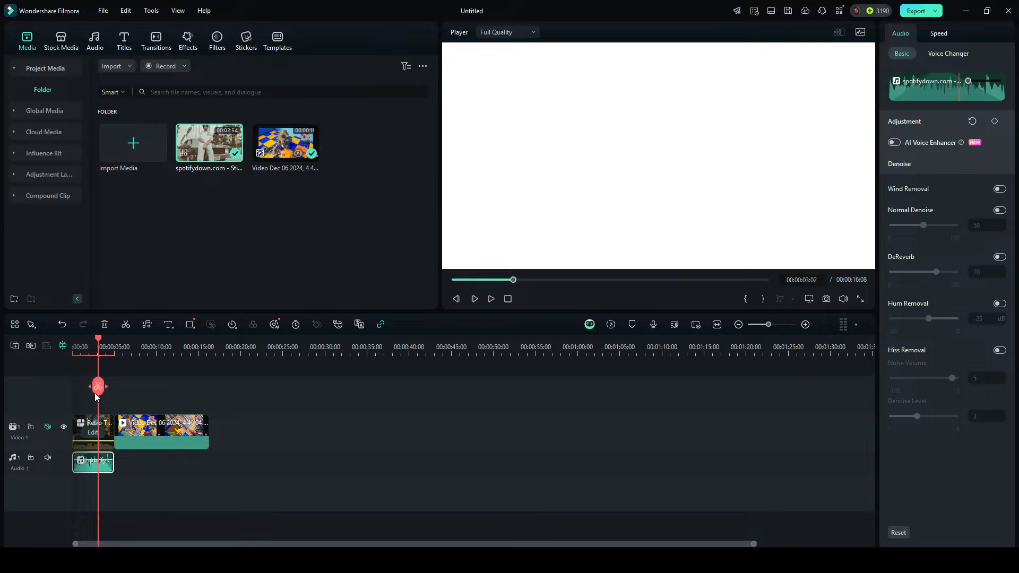
Play the timeline twice from the start to check the song's fade, stopping the second time at 00:00:02:07.
left_click_drag(96, 395, 44, 390)
key("space")
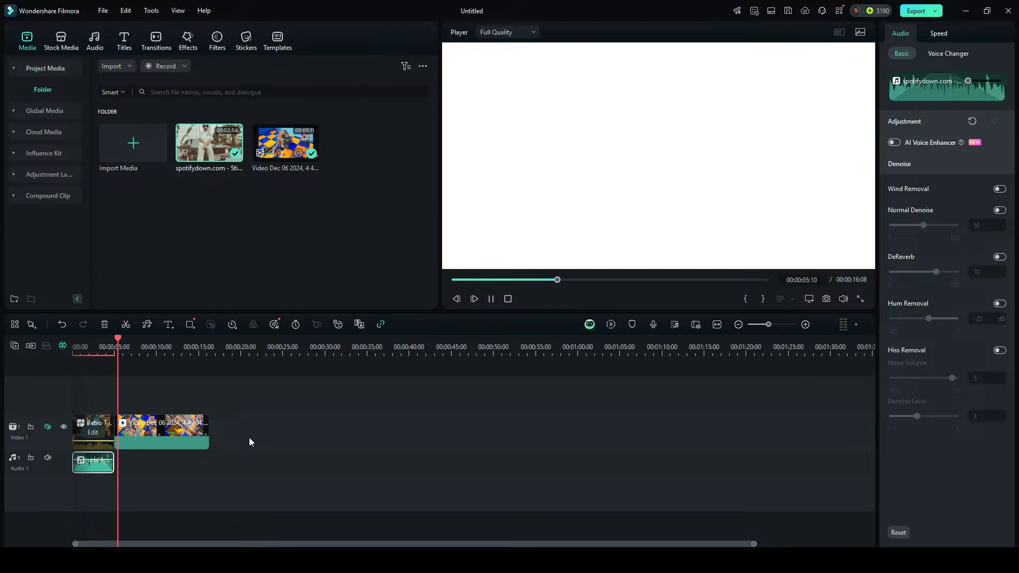
key("space")
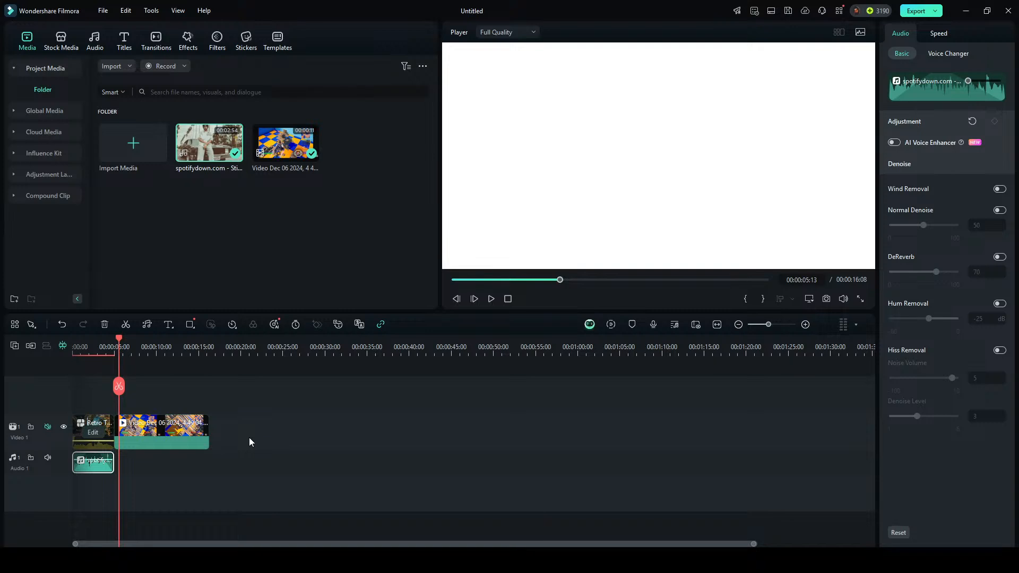
left_click_drag(118, 390, 30, 391)
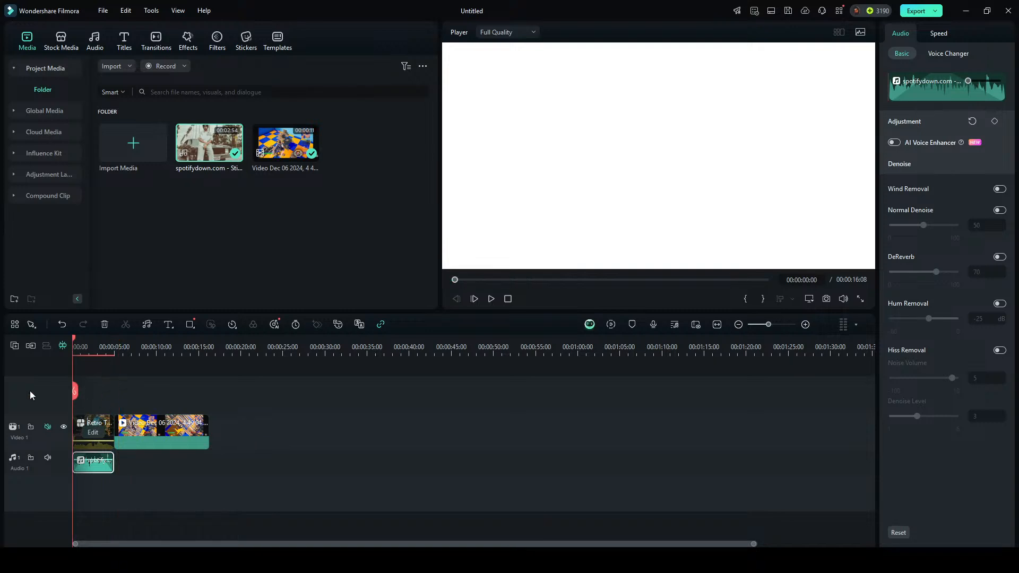
key("space")
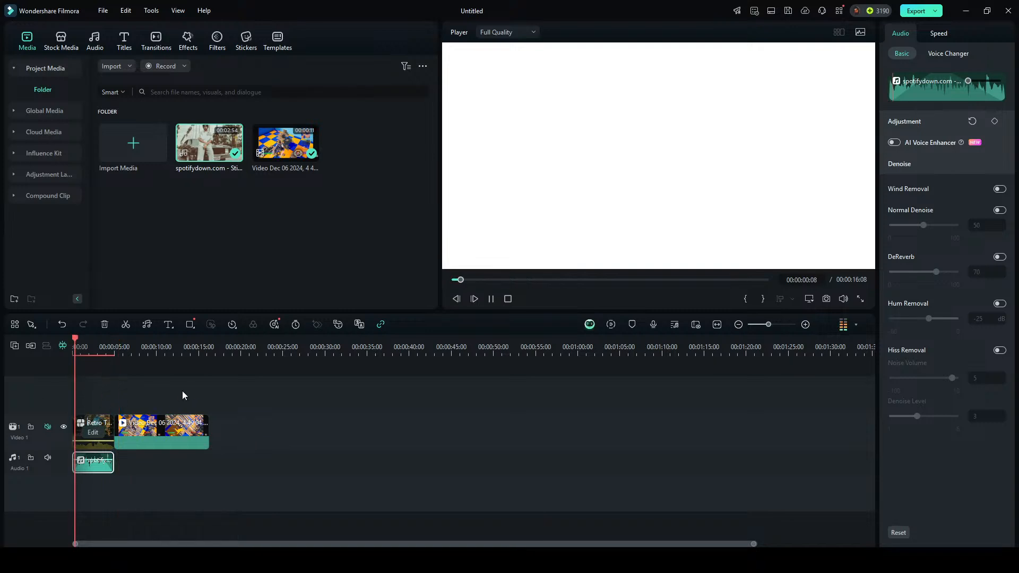
left_click(310, 467)
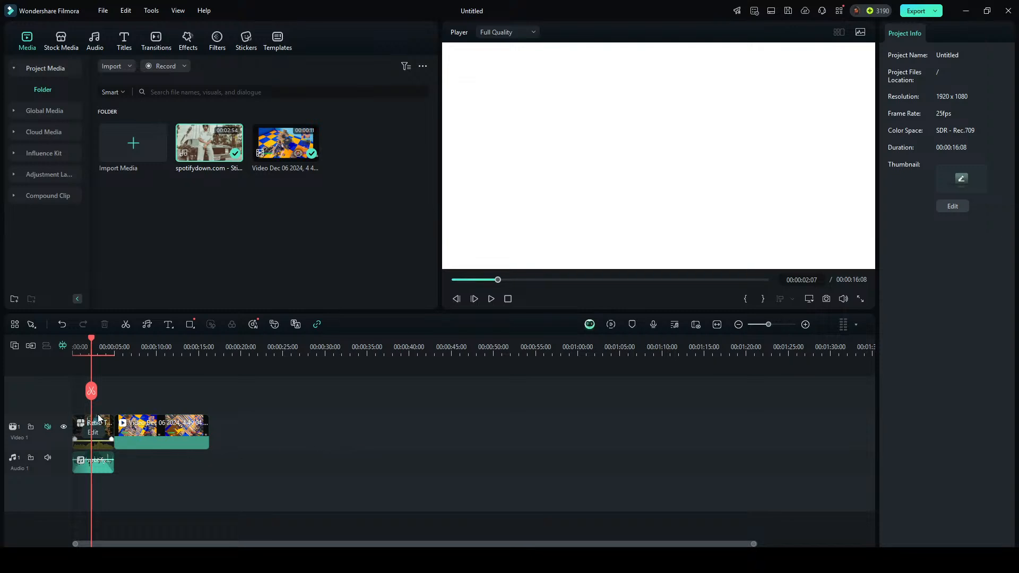
Group the intro clip on Video 1 with the song clip below it on Audio 1.
left_click_drag(106, 401, 103, 490)
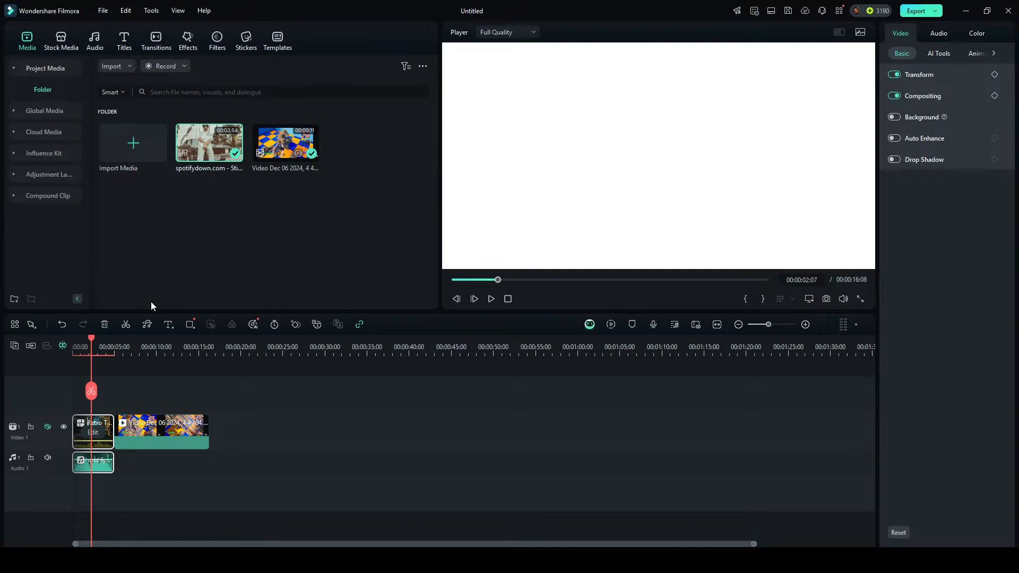
left_click(151, 395)
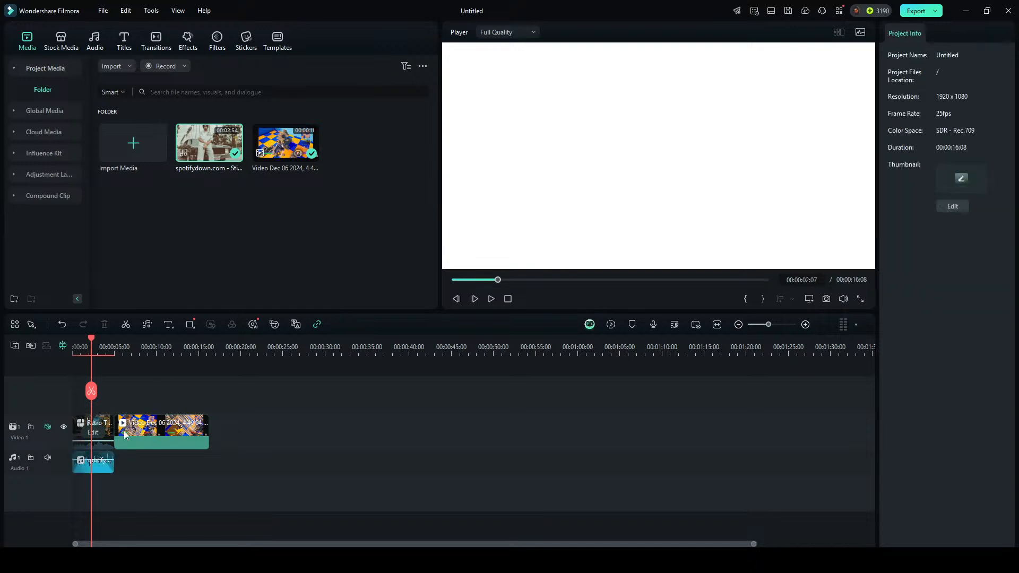
Move the video clip on Video 1 to start at about 00:00:16, and place the intro and song clips directly after it.
mouse_move(98, 469)
left_mouse_down()
mouse_move(412, 474)
mouse_move(87, 467)
left_mouse_up()
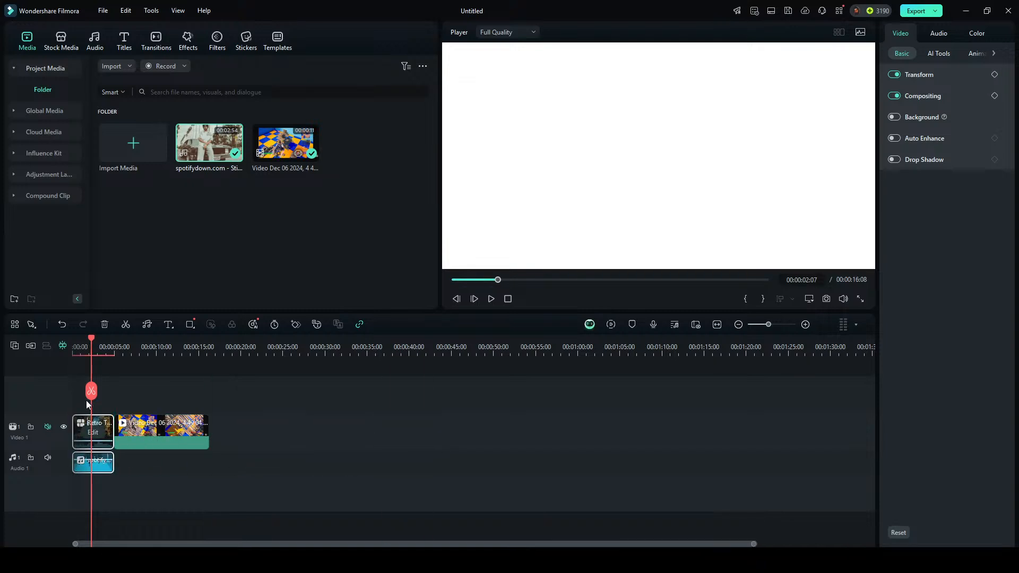
left_click_drag(91, 391, 243, 372)
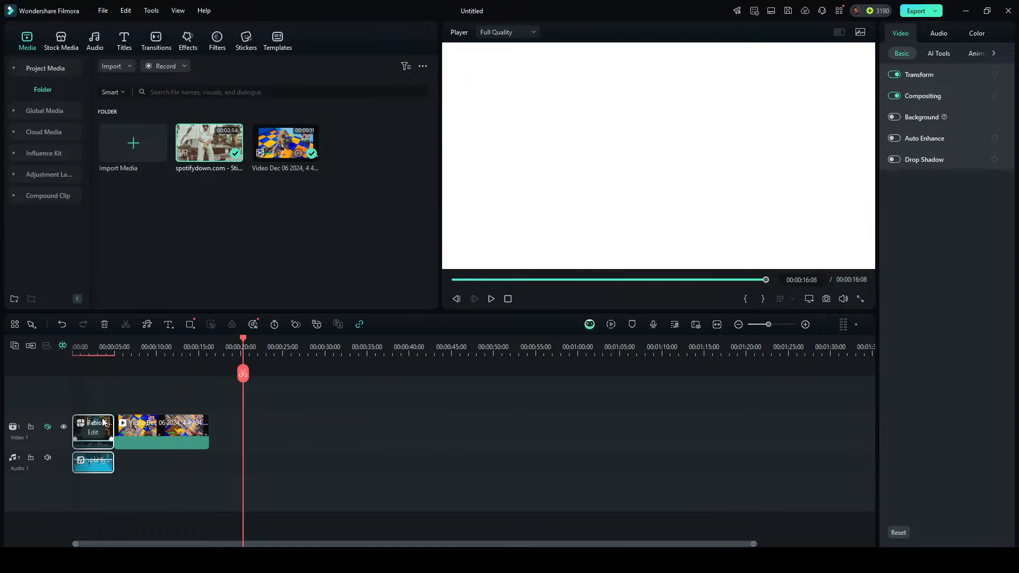
left_click_drag(110, 423, 65, 457)
mouse_move(93, 434)
left_mouse_down()
mouse_move(431, 434)
mouse_move(112, 431)
left_mouse_up()
left_click(131, 401)
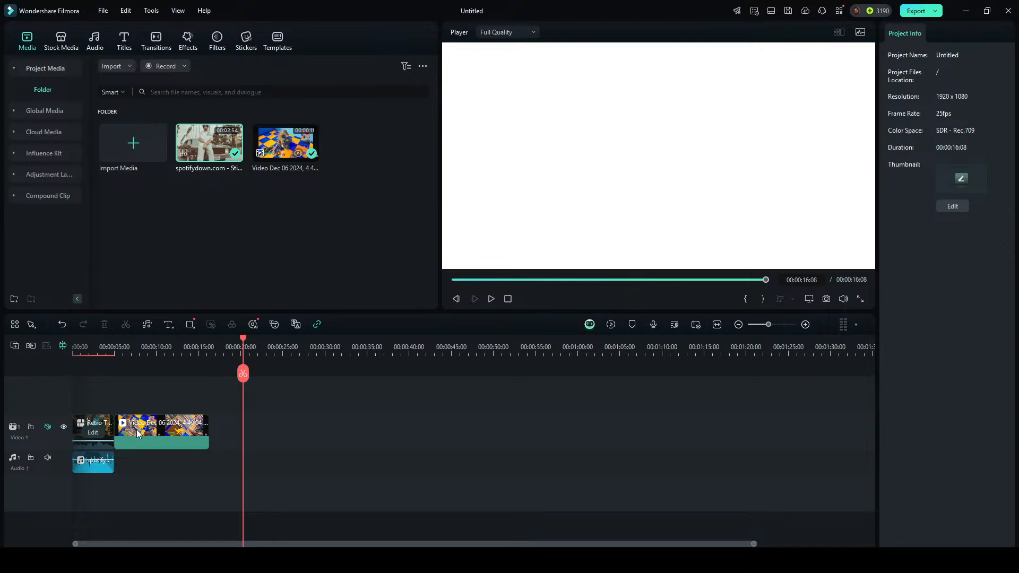
left_click_drag(137, 434, 231, 436)
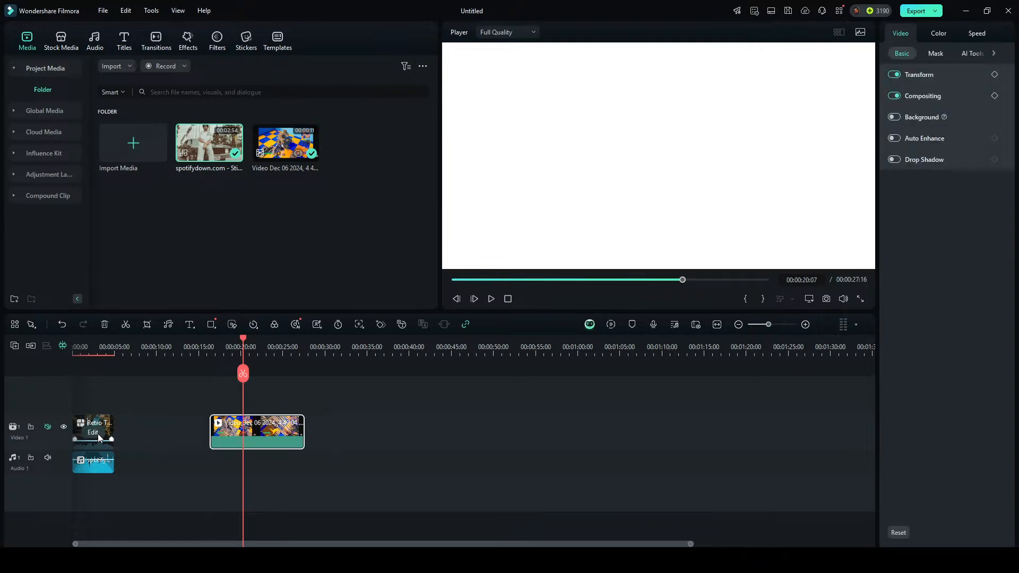
left_click_drag(98, 435, 323, 433)
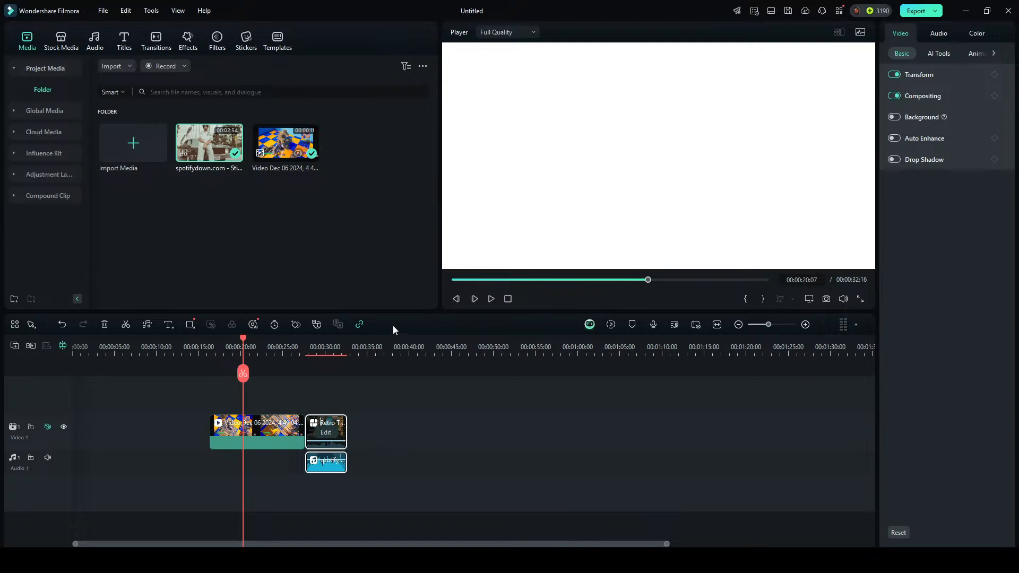
Move only the intro clip on Video 1 to about 00:00:40, away from its song, and undo the move.
left_click(526, 414)
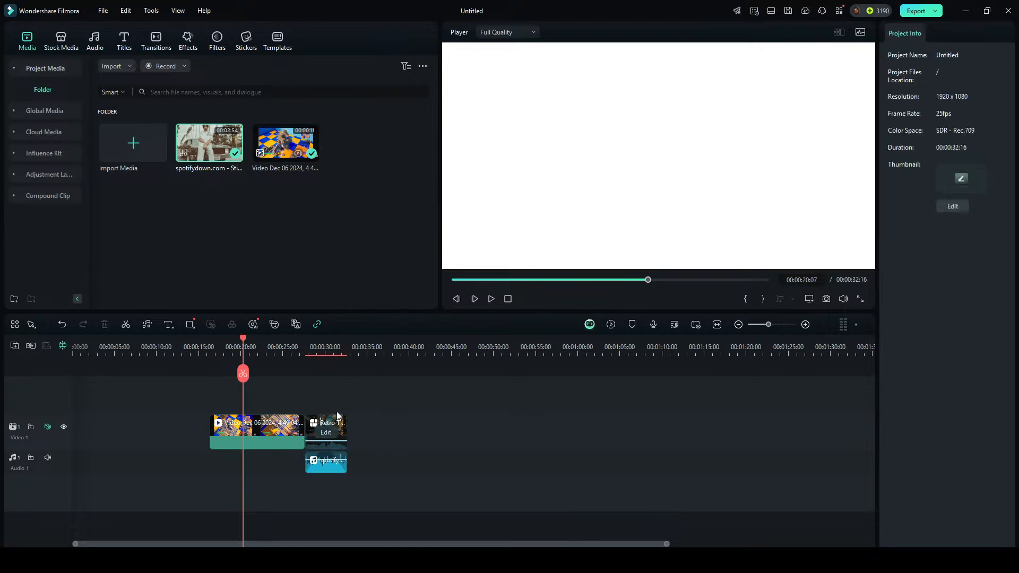
left_click(346, 444)
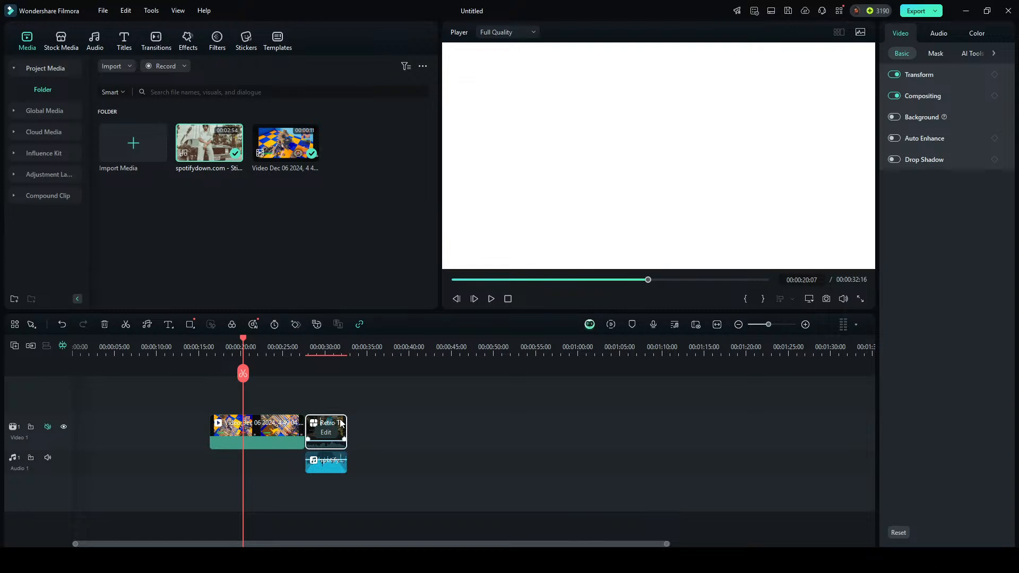
left_click_drag(339, 424, 439, 424)
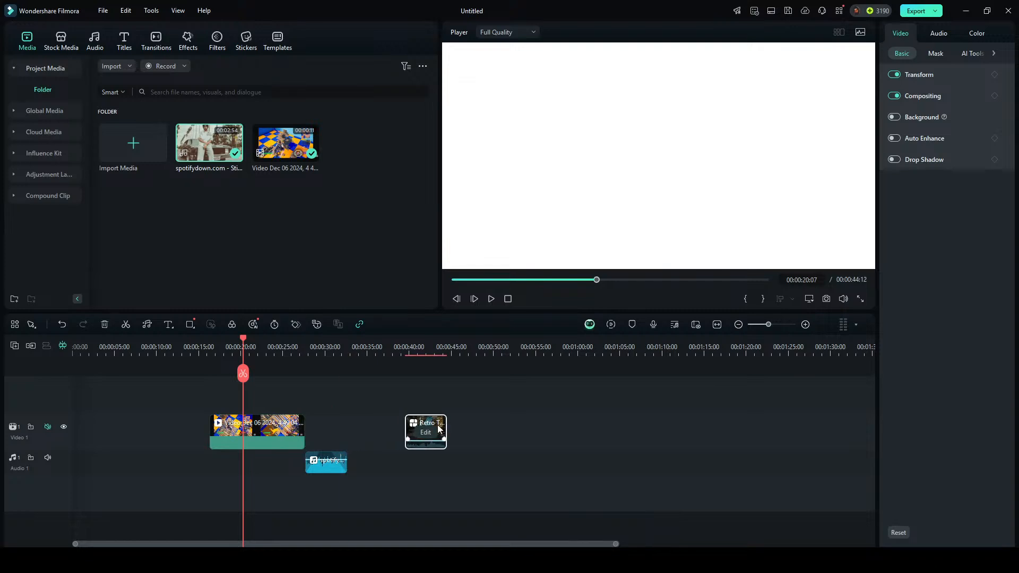
key("ctrl+z")
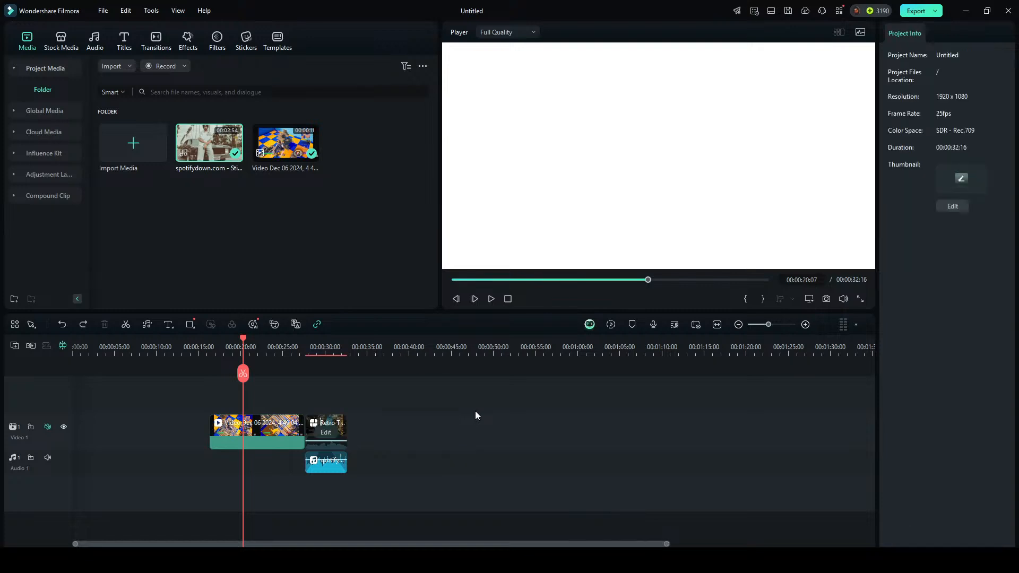
Select the intro clip together with the song clip beneath it and group the pair again.
left_click(345, 426)
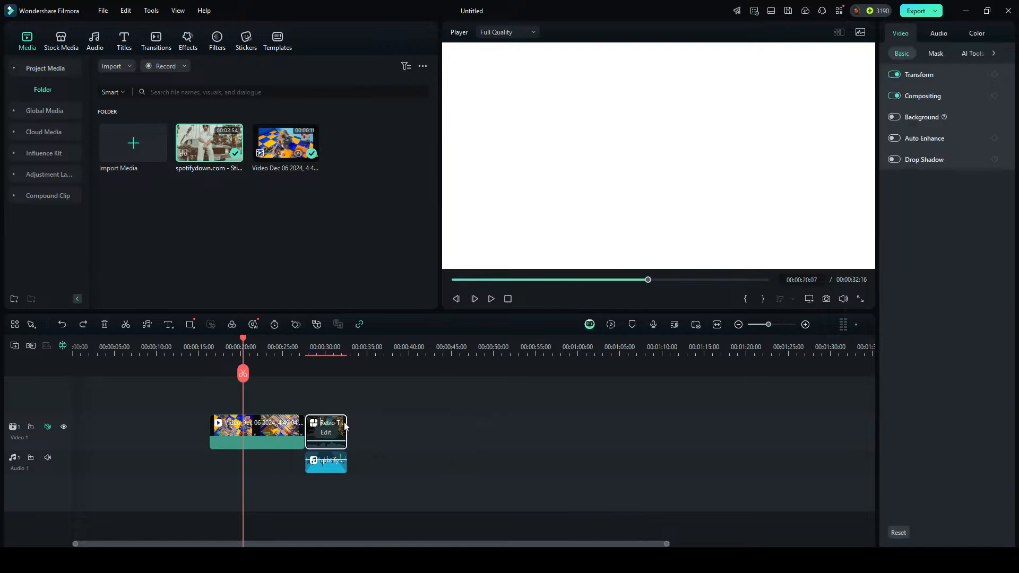
left_click(466, 444)
left_click(316, 423)
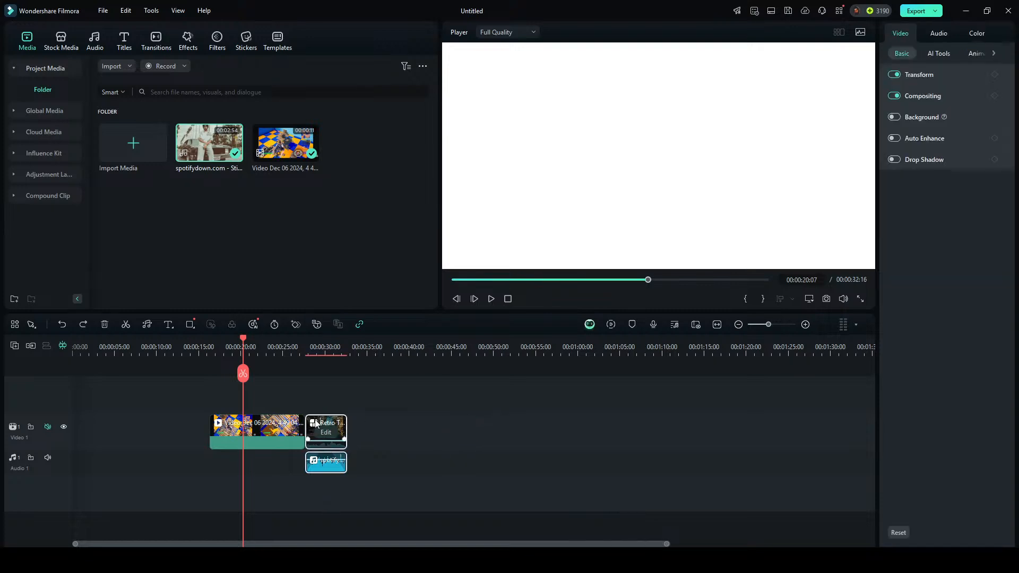
key("ctrl+g")
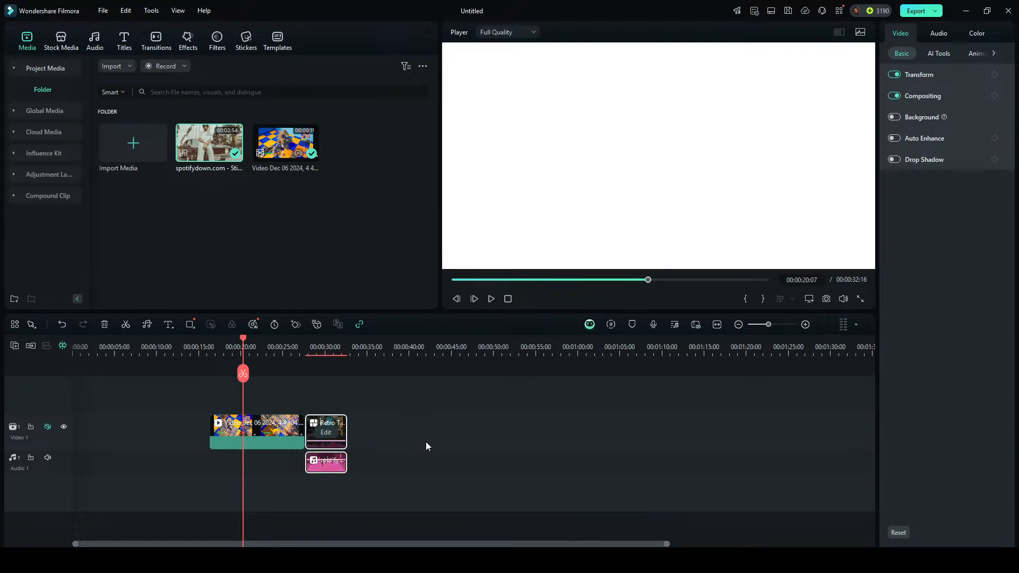
key("ctrl+g")
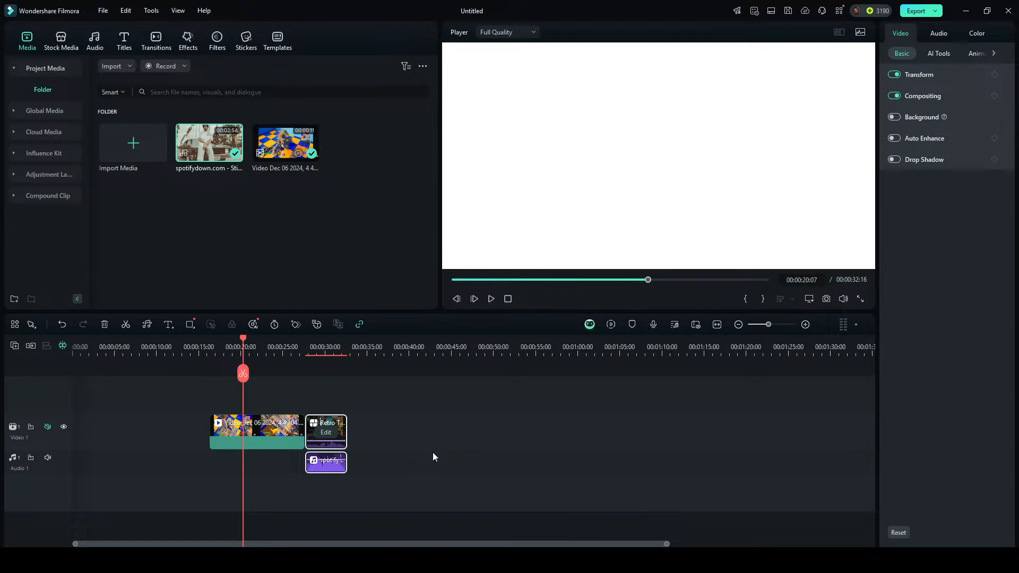
left_click(410, 445)
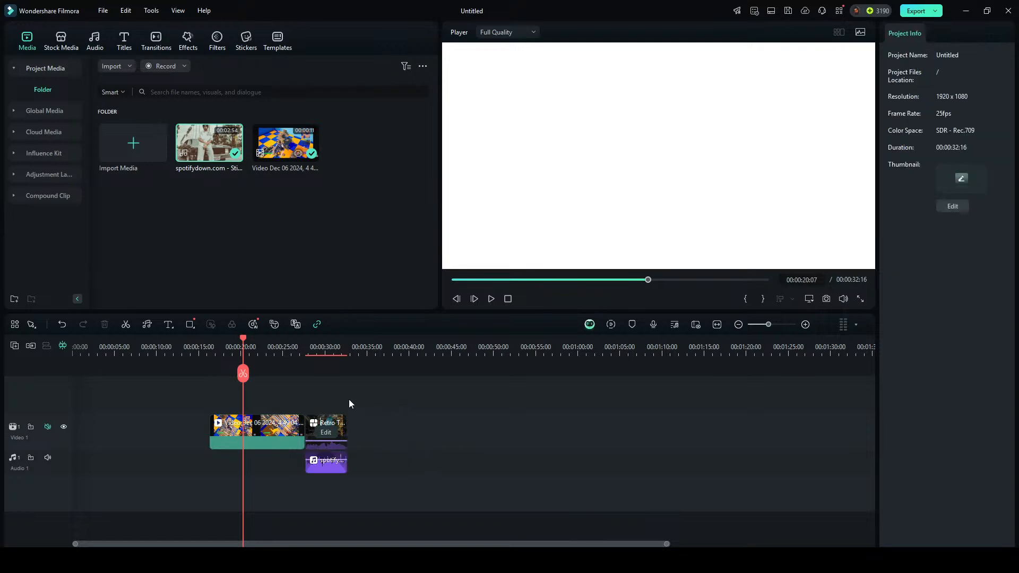
Move the grouped intro and song back to the timeline's start and delete the gap before the video clip on Video 1.
left_click(335, 432)
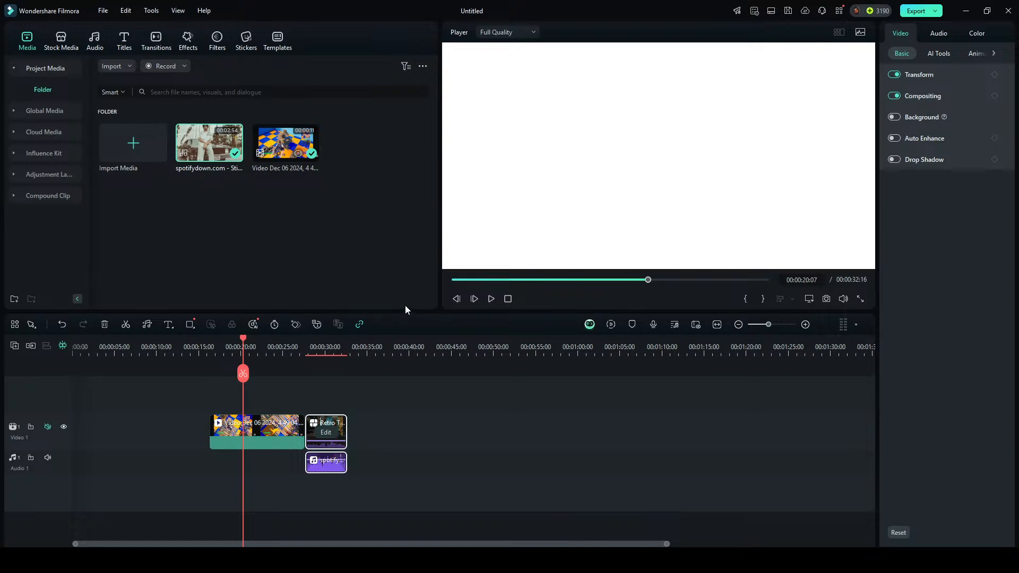
left_click_drag(327, 423, 4, 454)
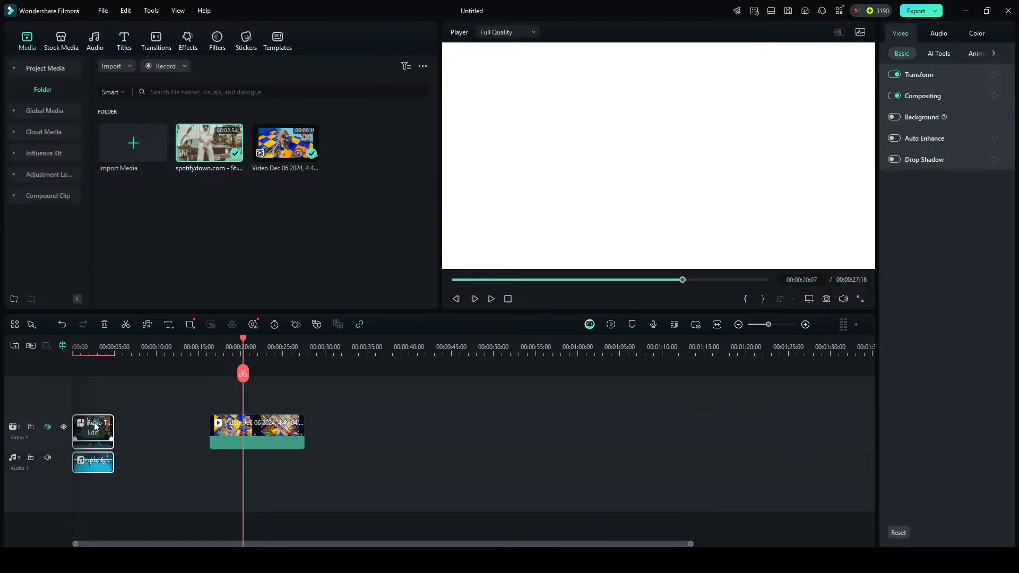
left_click(193, 444)
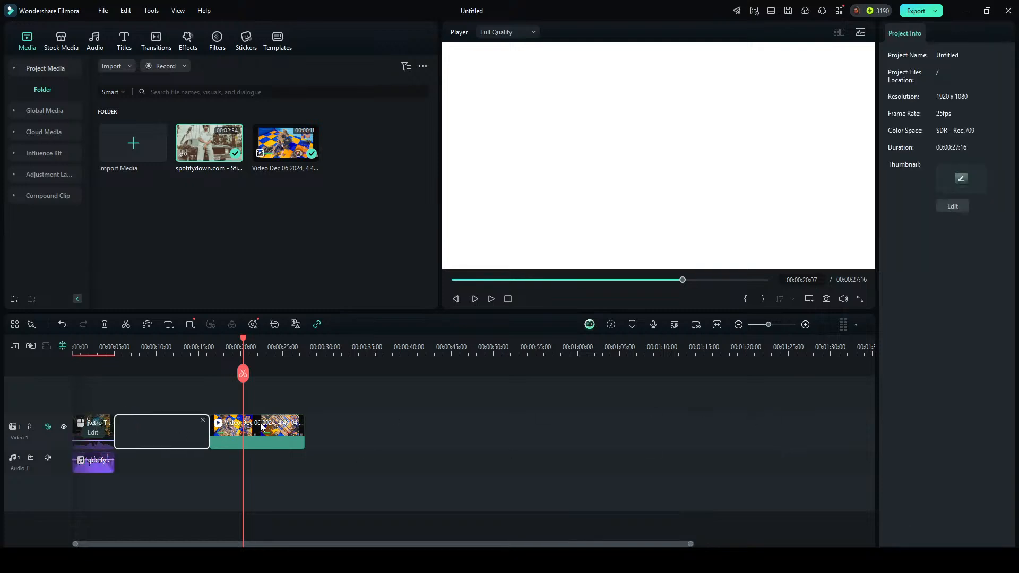
key("Delete")
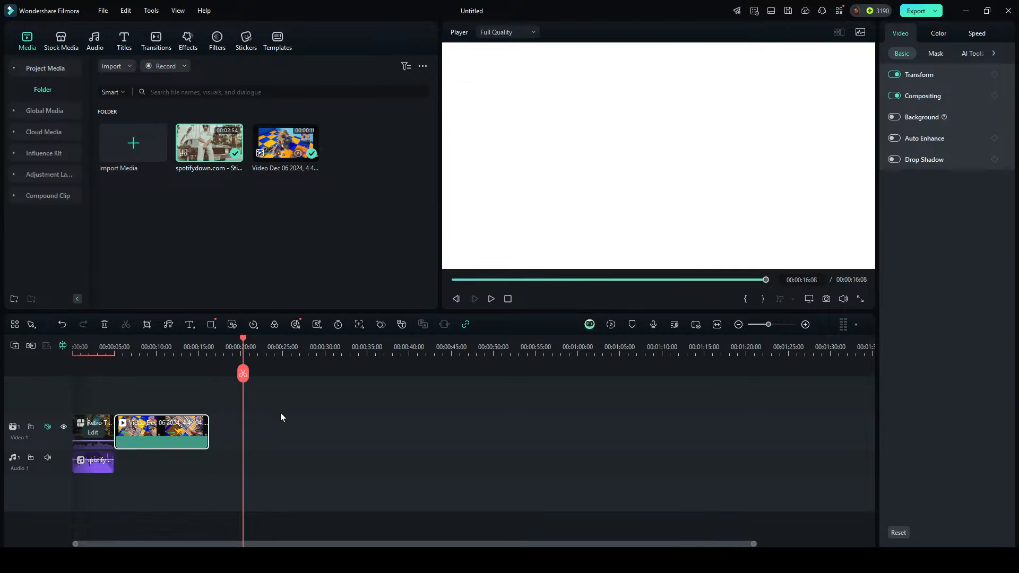
Add the Default Title to Video 1 at about 00:00:19, after the end of the video clip.
left_click(121, 347)
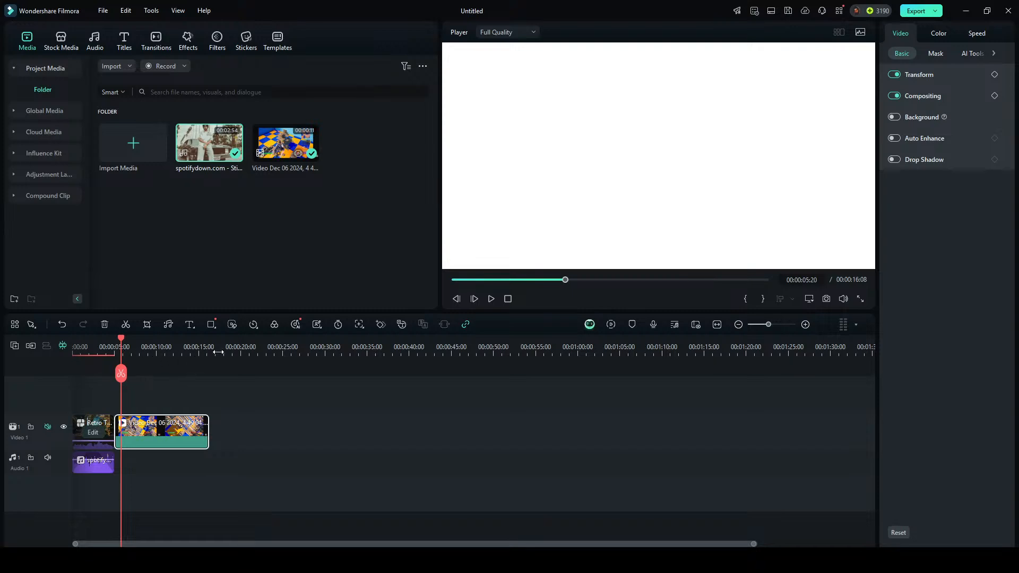
left_click(235, 352)
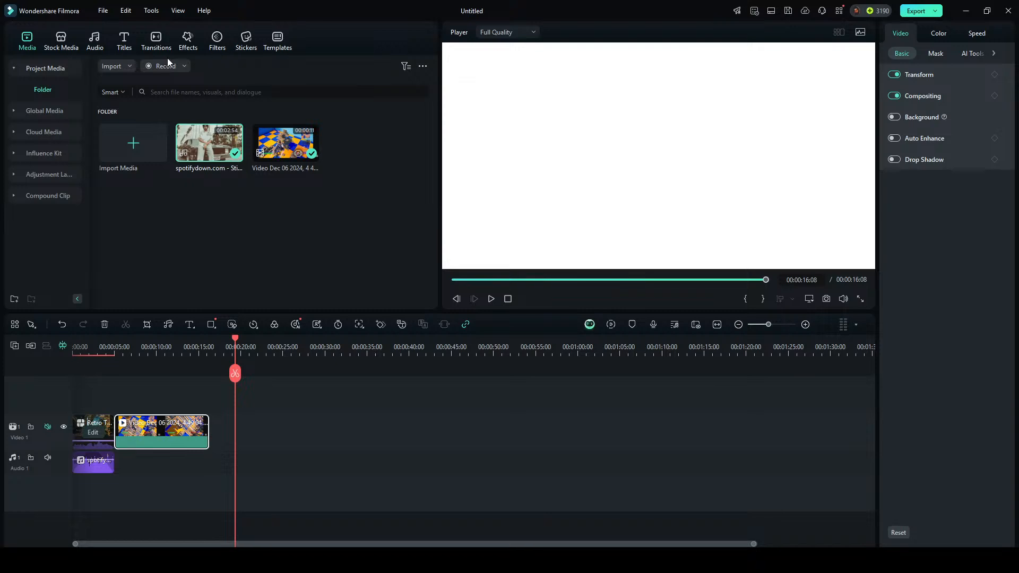
left_click(123, 39)
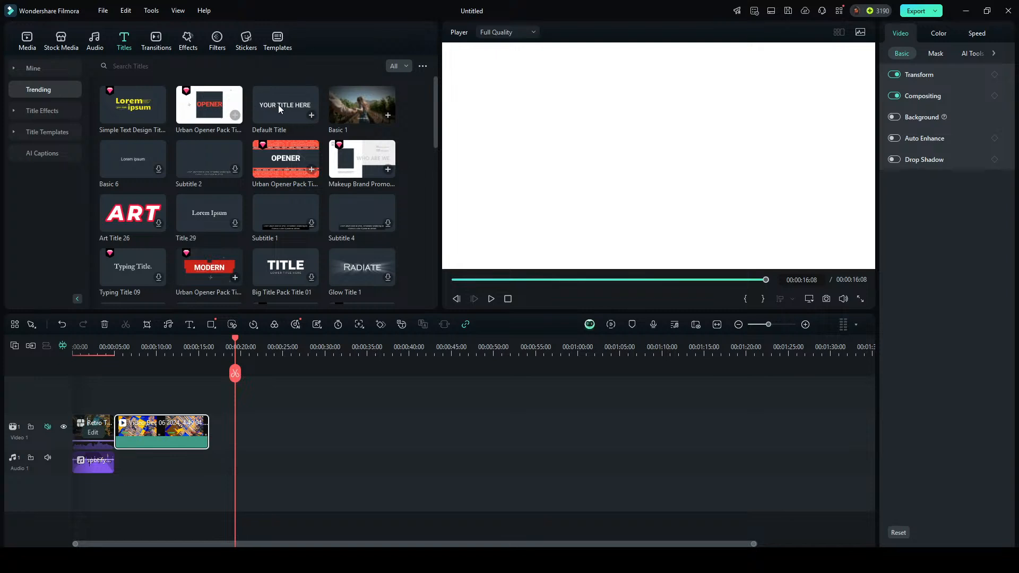
left_click(308, 118)
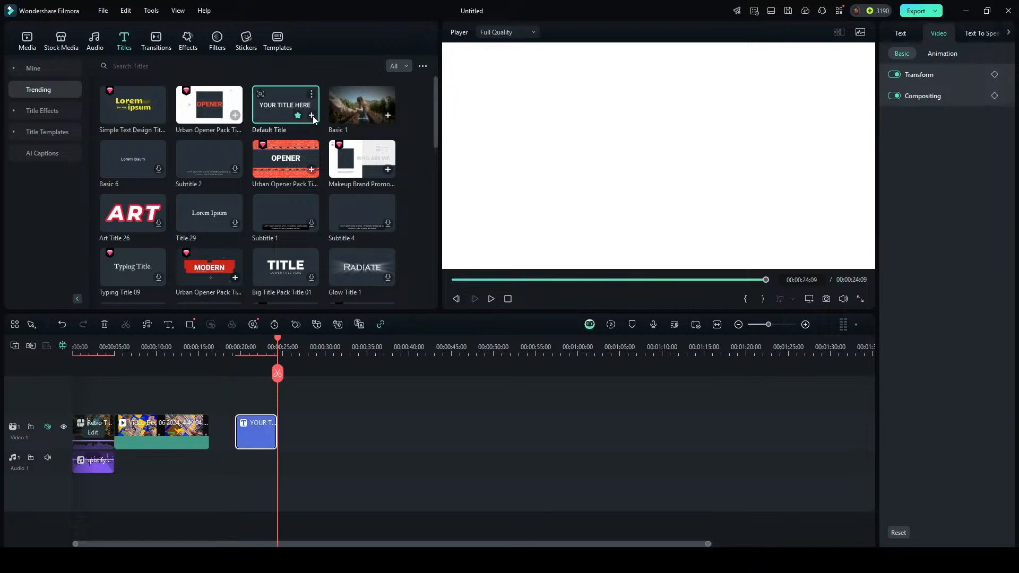
Check the title in the preview with the playhead over the title clip, from 00:00:21:09 to 00:00:21:23, and past its end.
left_click(253, 375)
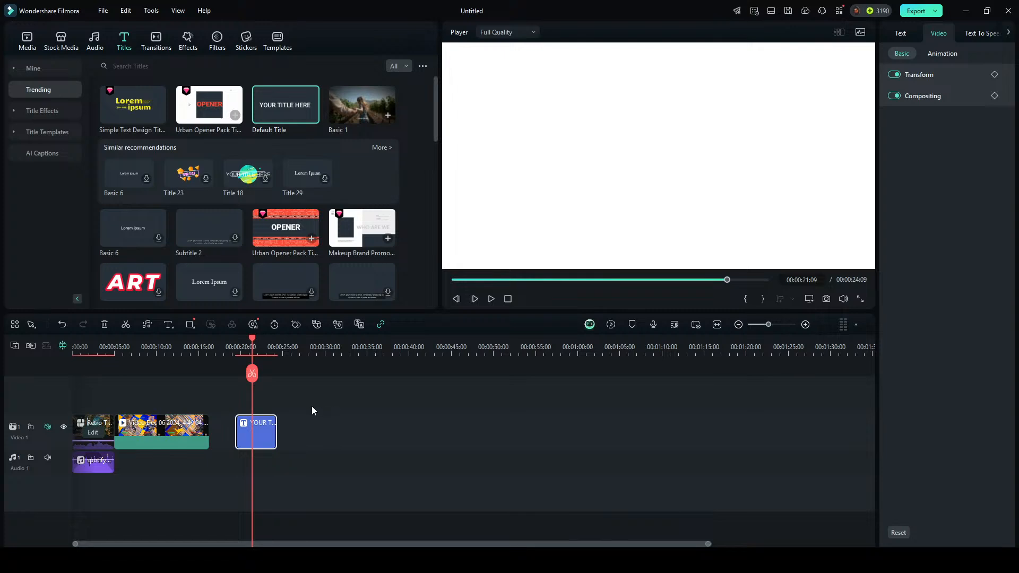
left_click(297, 426)
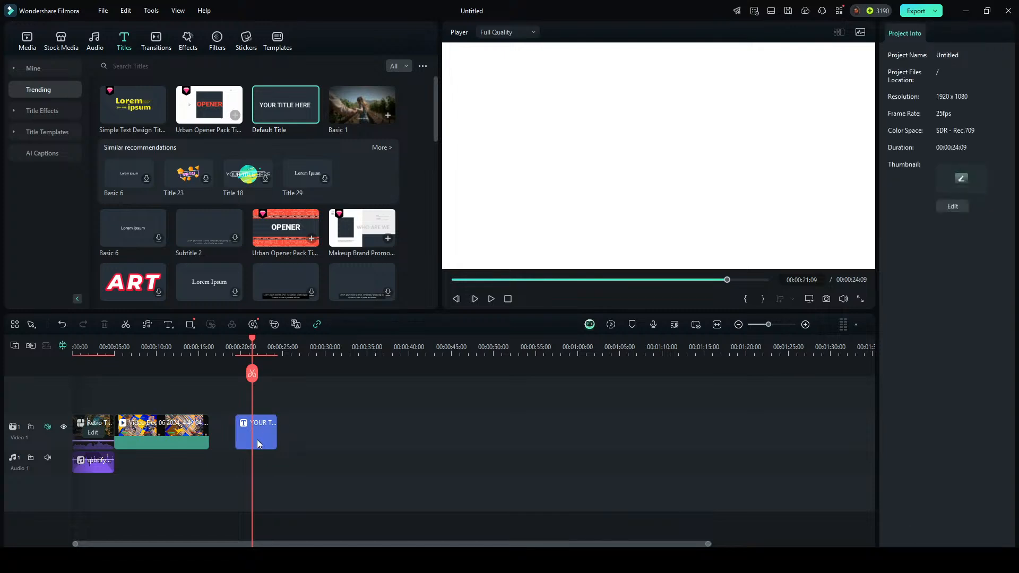
left_click_drag(252, 376, 257, 375)
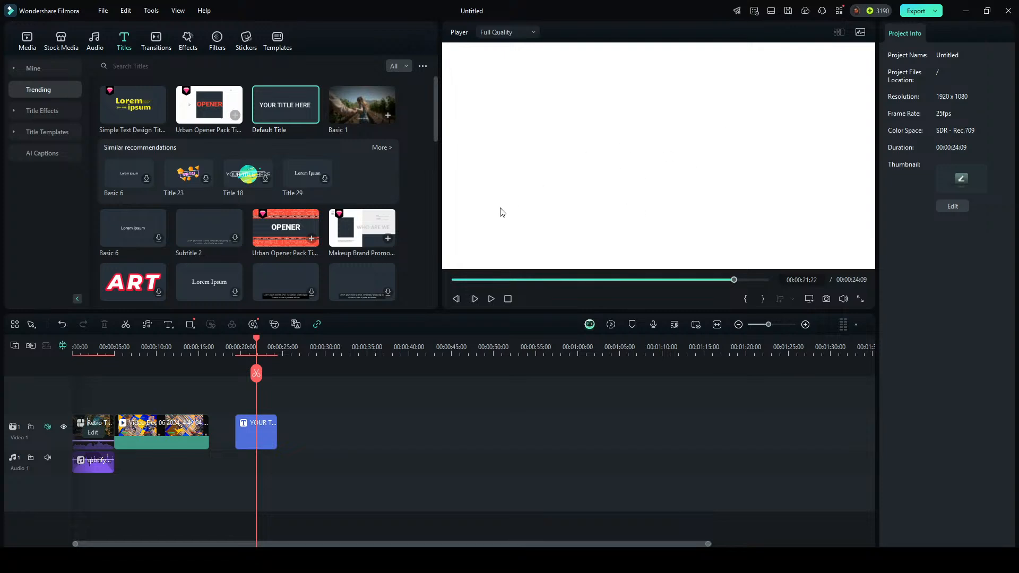
mouse_move(256, 373)
left_mouse_down()
mouse_move(315, 383)
mouse_move(192, 378)
mouse_move(257, 380)
left_mouse_up()
left_click(260, 440)
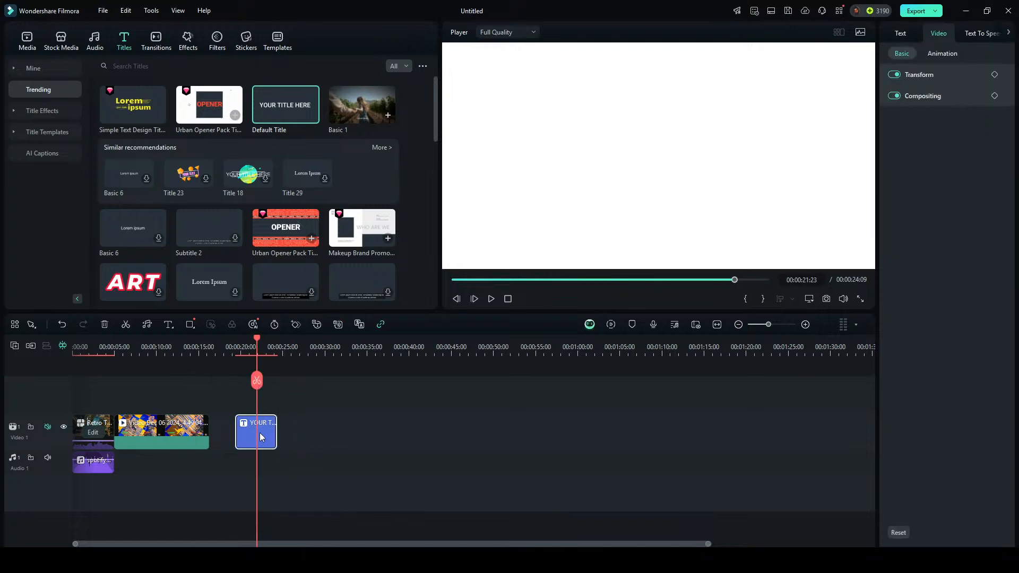
left_click(295, 363)
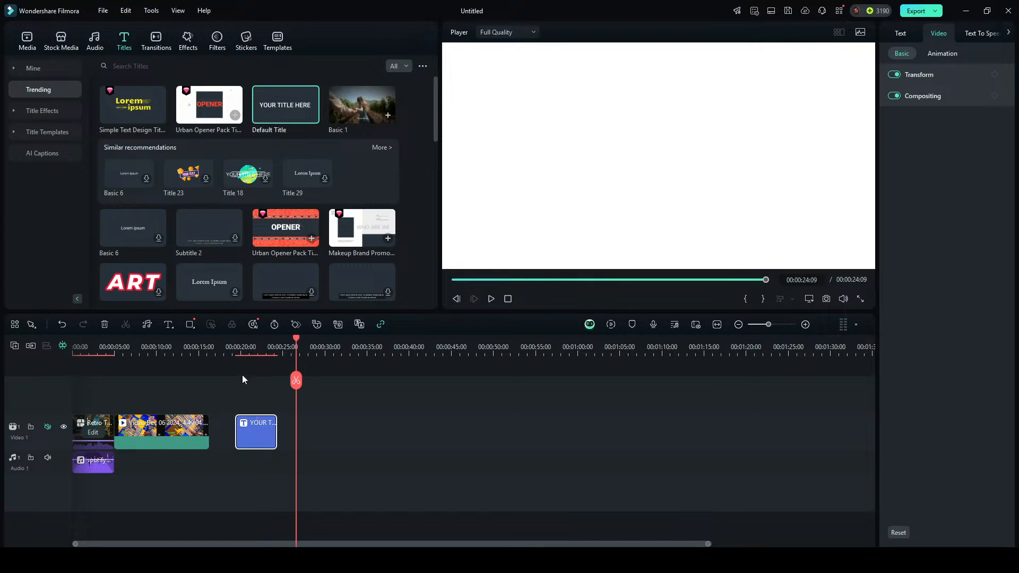
Replace the title's text with a line beginning "what di" at 00:00:22:04 and check the title at 00:00:22:14.
left_click_drag(295, 380, 261, 384)
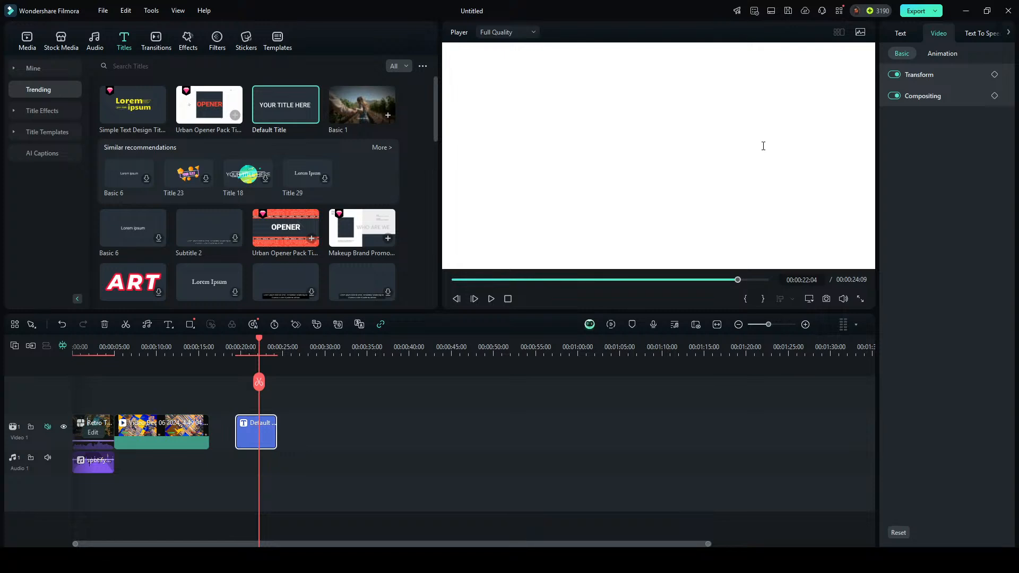
type("W")
left_click(485, 418)
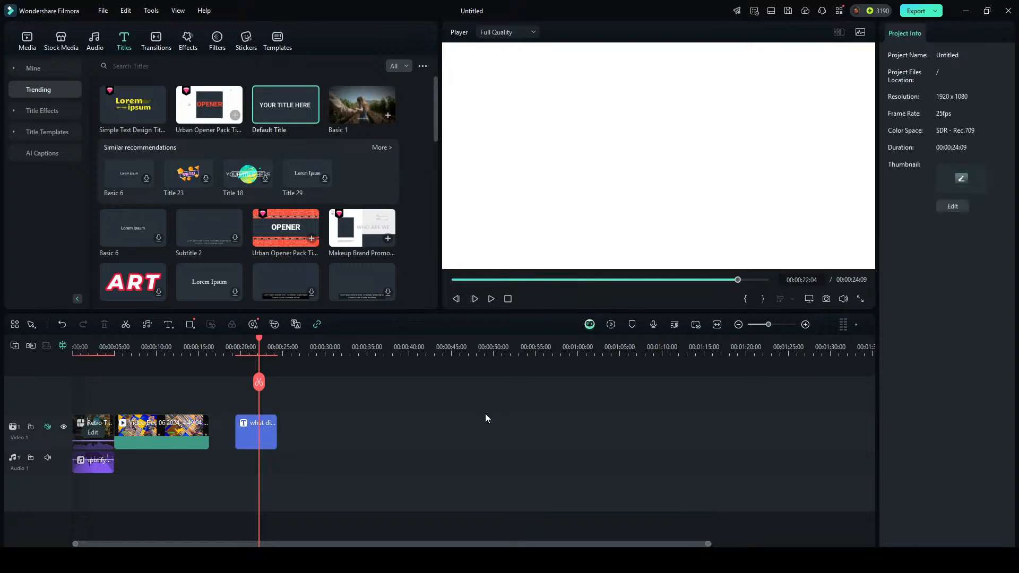
mouse_move(259, 384)
left_mouse_down()
mouse_move(288, 379)
mouse_move(262, 379)
left_mouse_up()
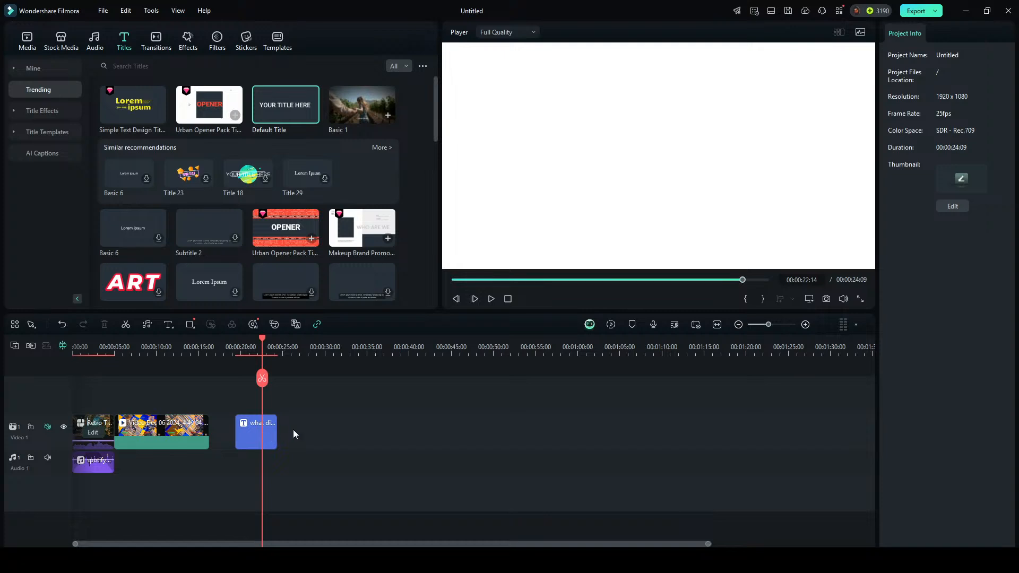
left_click(262, 434)
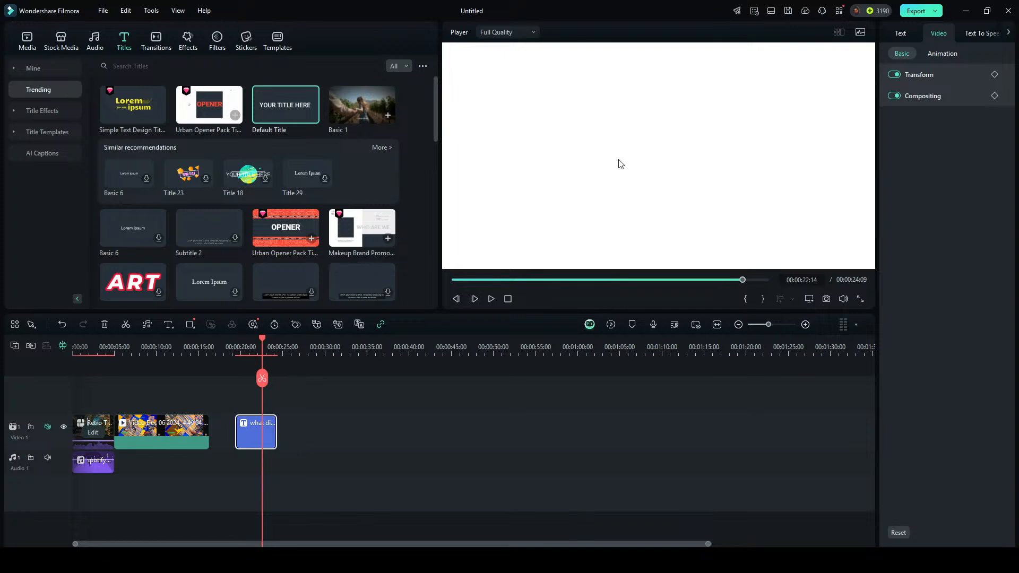
left_click(312, 457)
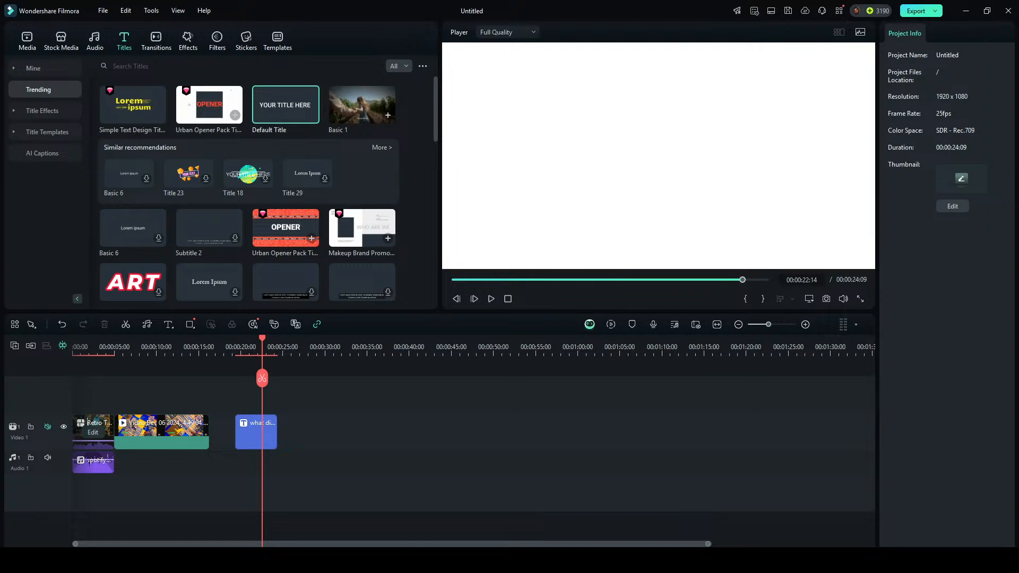
Move the title clip to the Video 2 track above the video clip, aligning its end with the video's end at 00:00:16:08.
left_click_drag(263, 437, 149, 405)
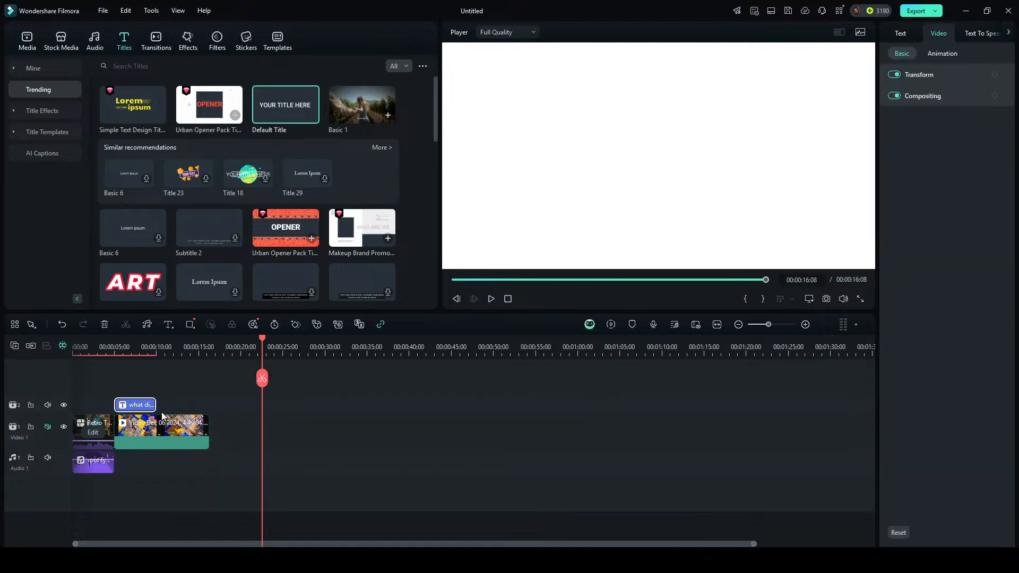
left_click(134, 359)
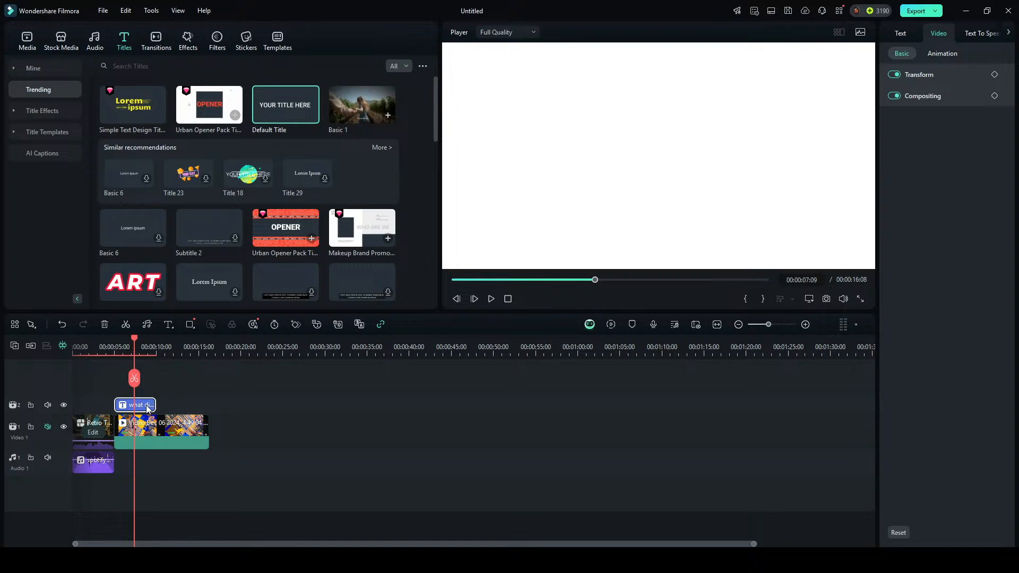
left_click_drag(148, 408, 200, 405)
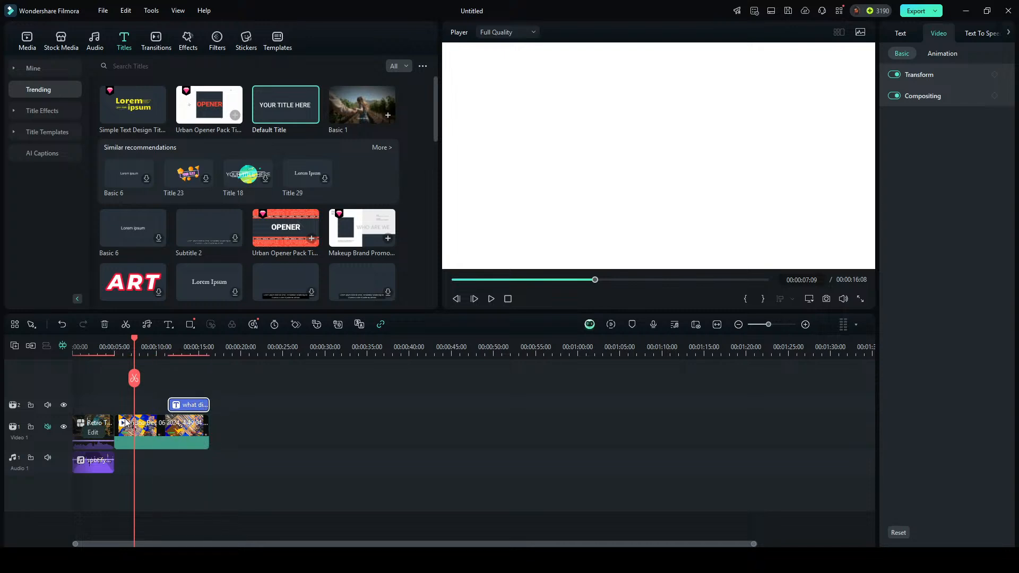
Change the title's text to "How?!?" and shift its clip on Video 2 to end at about 00:00:18:17.
left_click(194, 409)
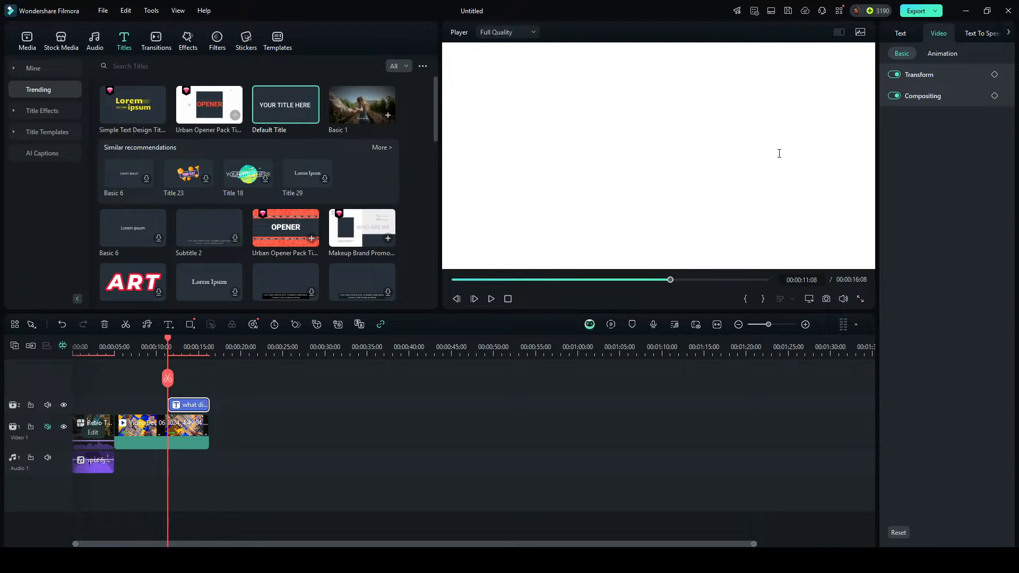
type("How?!?")
left_click(304, 412)
left_click_drag(190, 407, 212, 406)
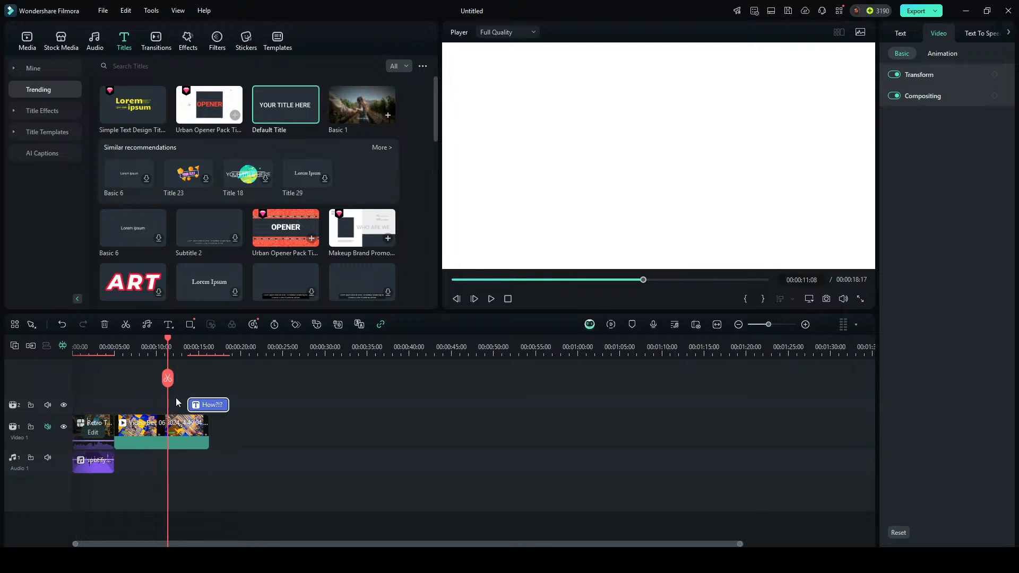
Play the timeline up to 00:00:13:12 and move the title clip to start at that point.
left_click(101, 351)
key("space")
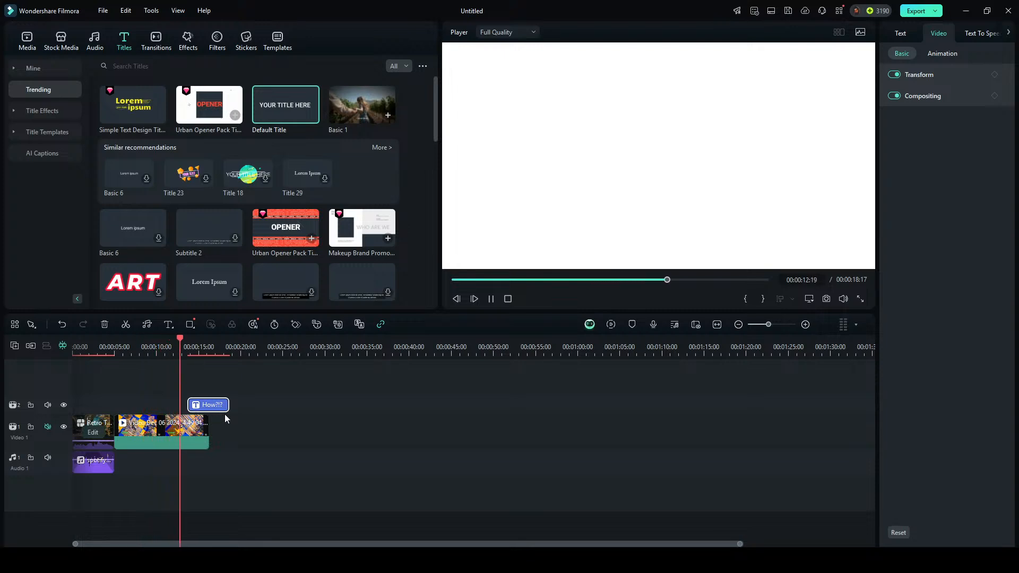
key("space")
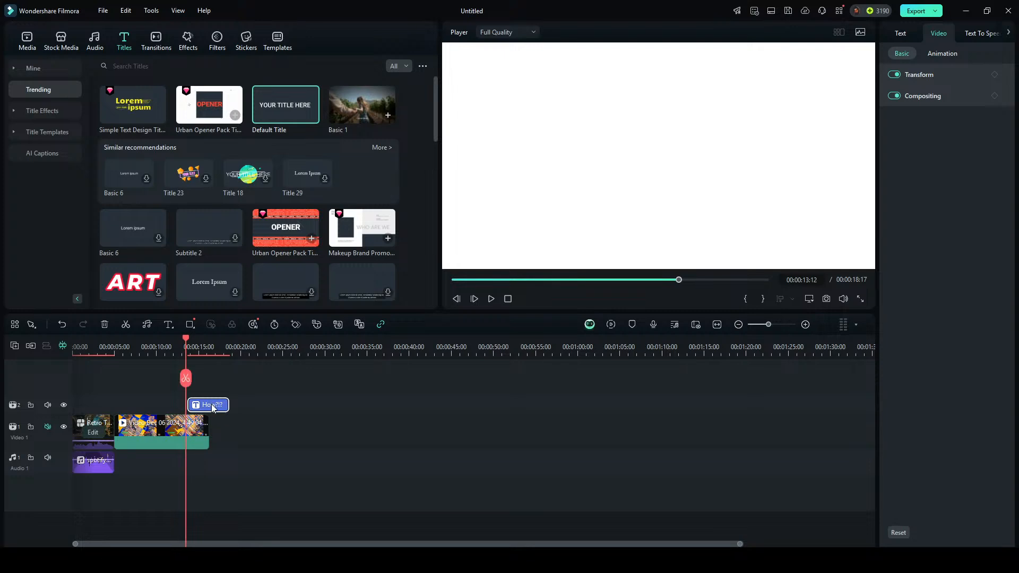
left_click_drag(212, 407, 210, 407)
left_click(284, 418)
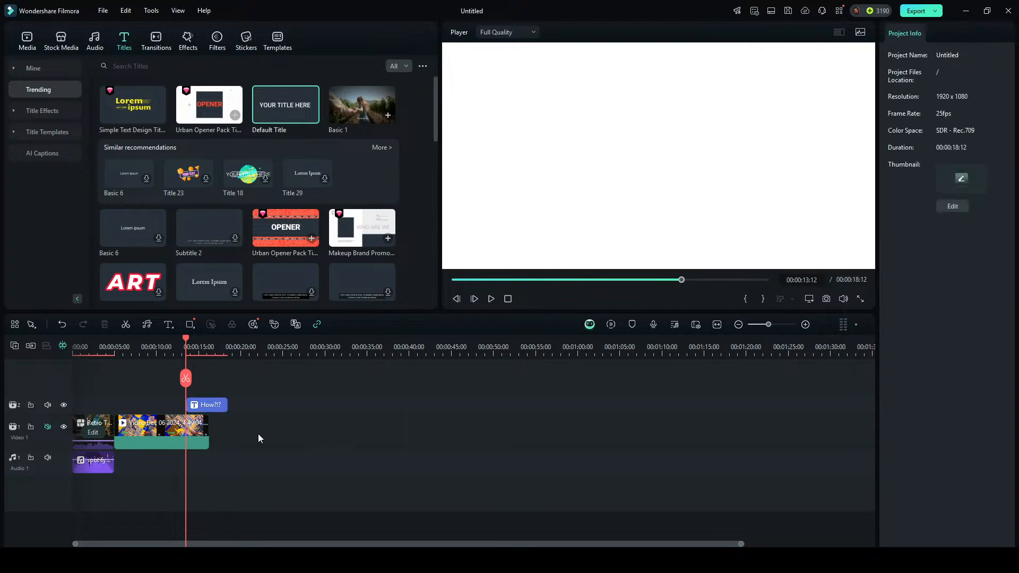
Trim the title clip's end to match the video's end at 00:00:16:08 and play the shortened title.
key("space")
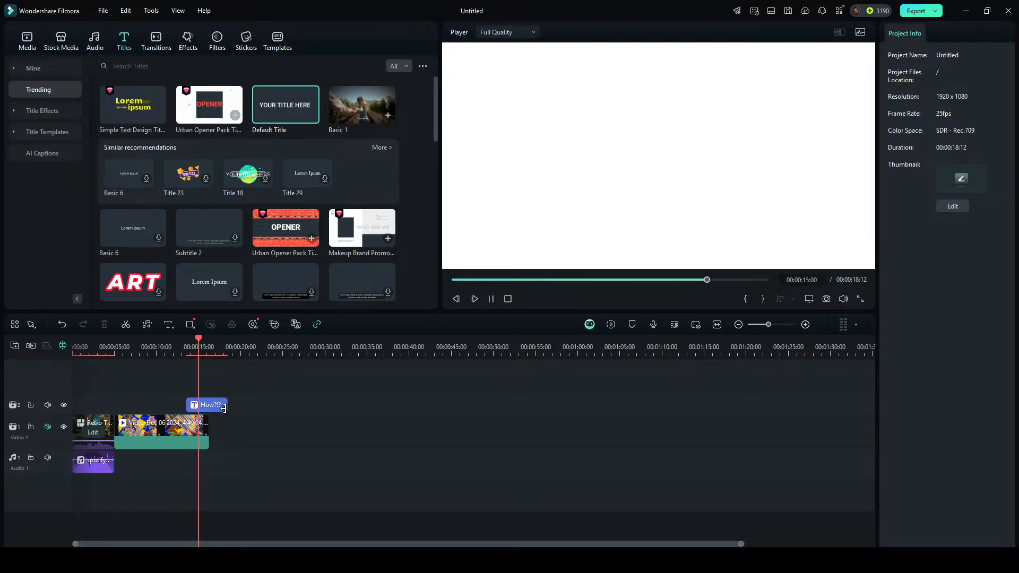
mouse_move(223, 408)
left_mouse_down()
mouse_move(210, 417)
mouse_move(210, 406)
left_mouse_up()
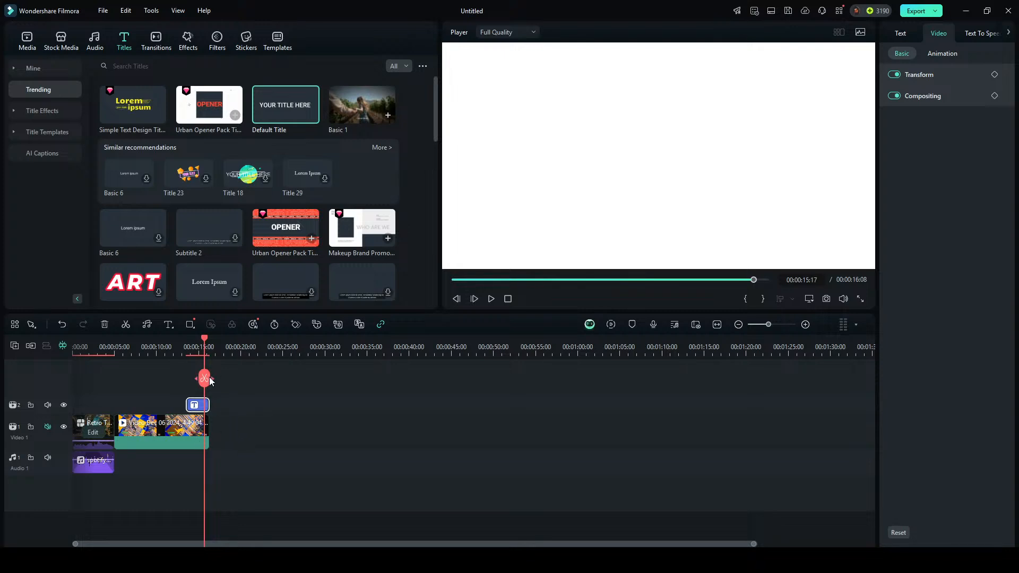
left_click_drag(203, 378, 209, 408)
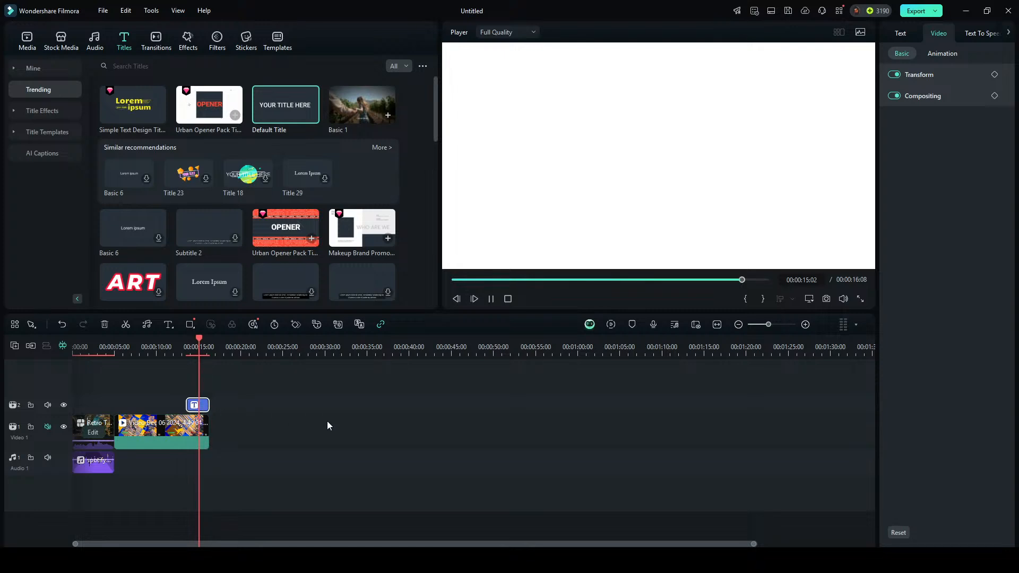
key("space")
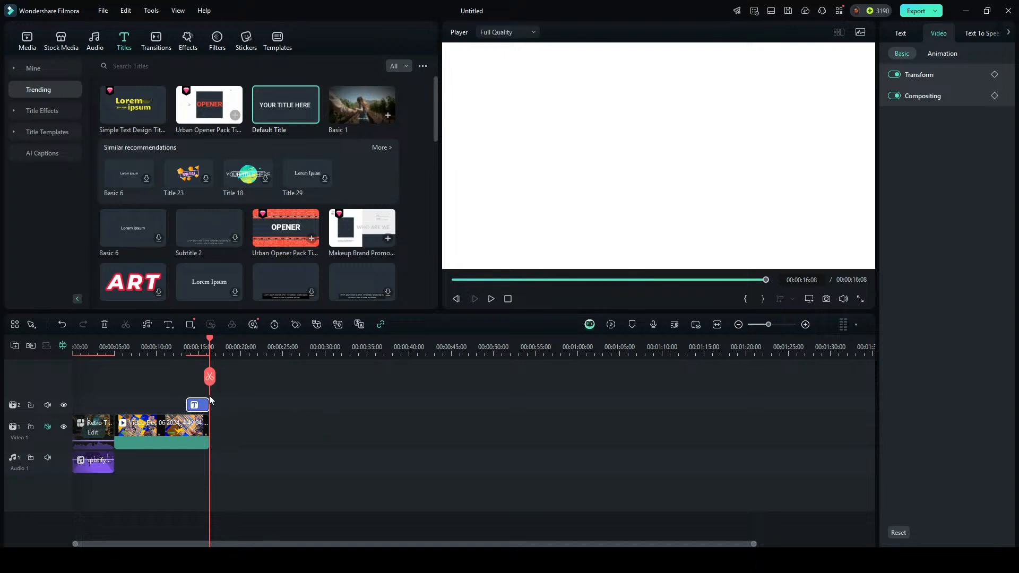
Duplicate the title clip onto a third video track directly above the original and check both titles at 00:00:14:04.
key("ctrl+v")
left_click_drag(220, 408, 207, 388)
left_click(192, 349)
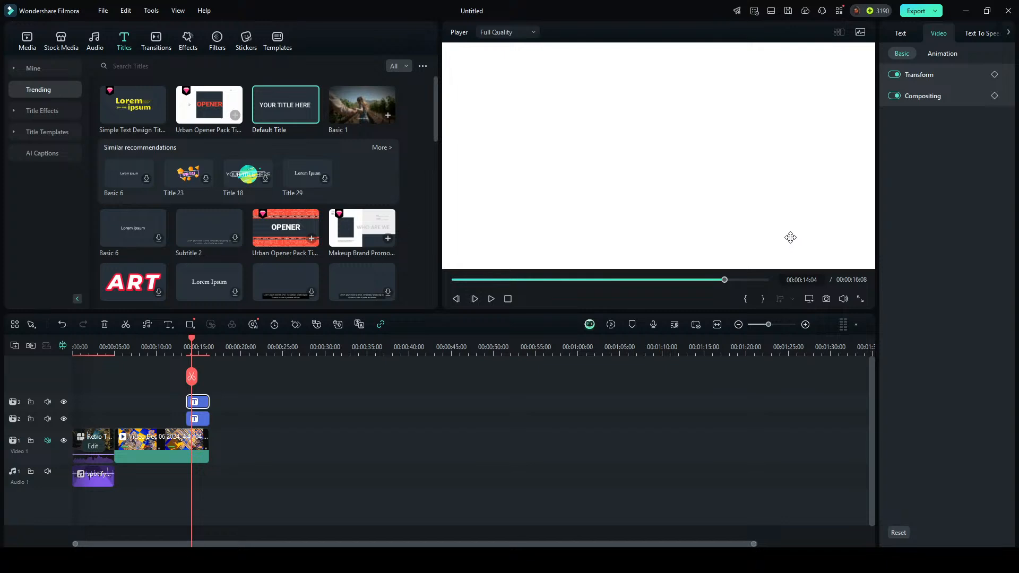
left_click(297, 455)
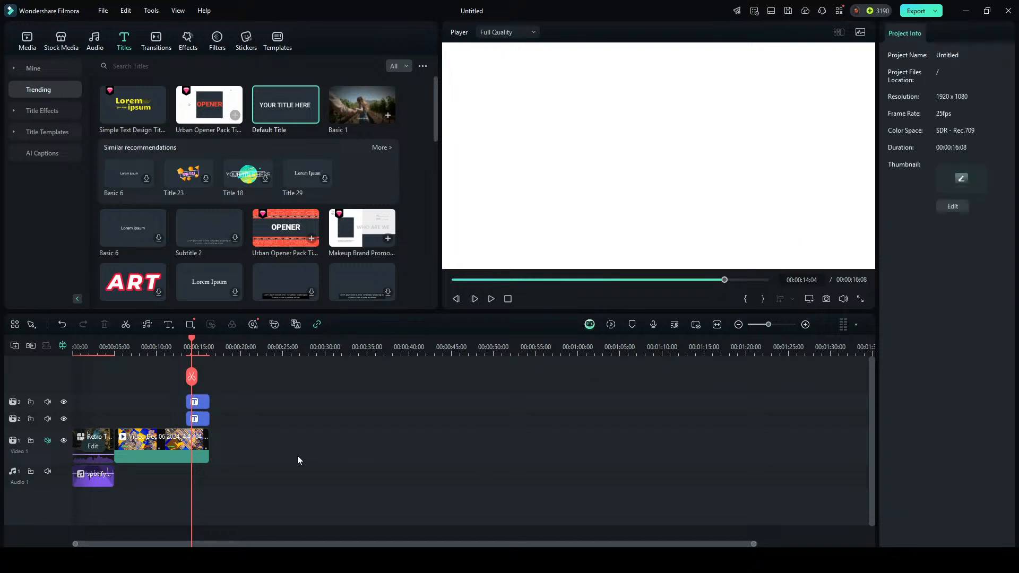
Play both titles from 00:00:13:12 to the end of the video and check the second title in the preview.
left_click(186, 347)
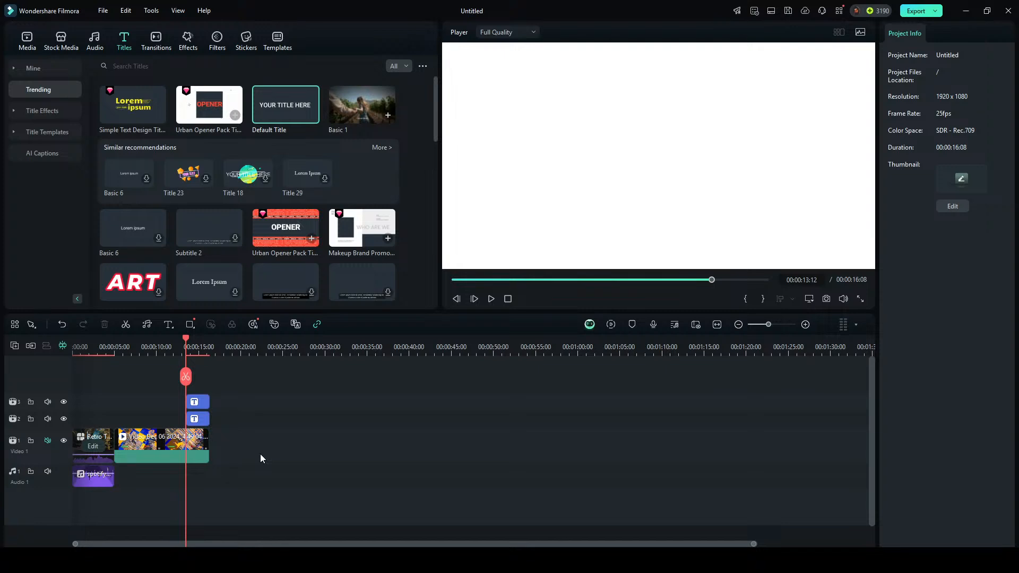
key("space")
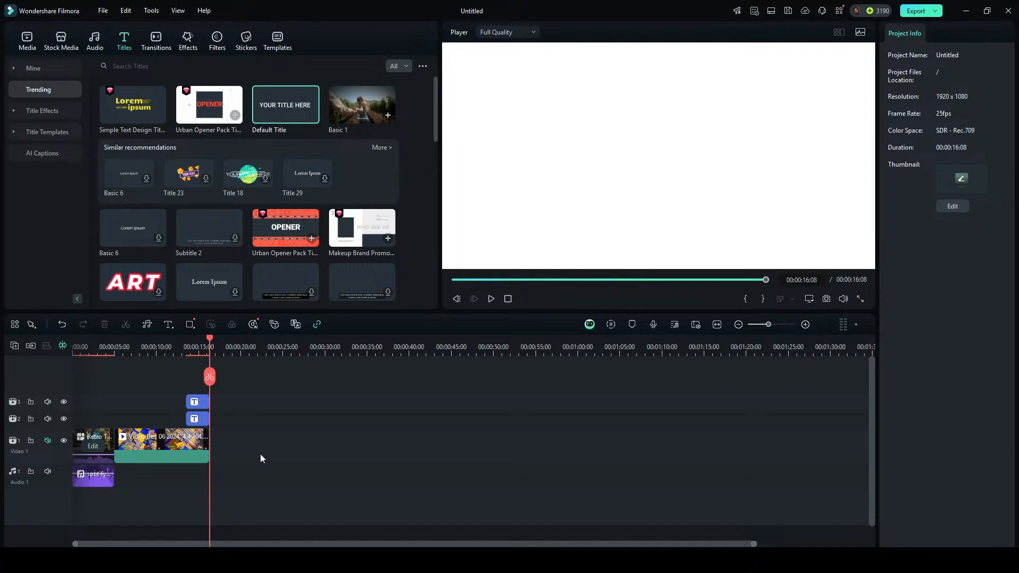
left_click(800, 253)
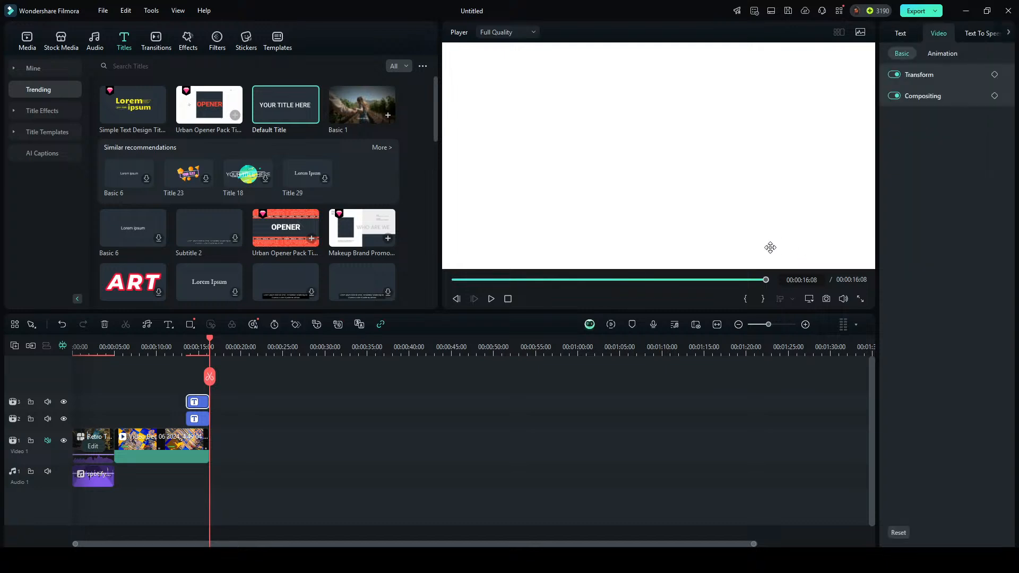
left_click(437, 459)
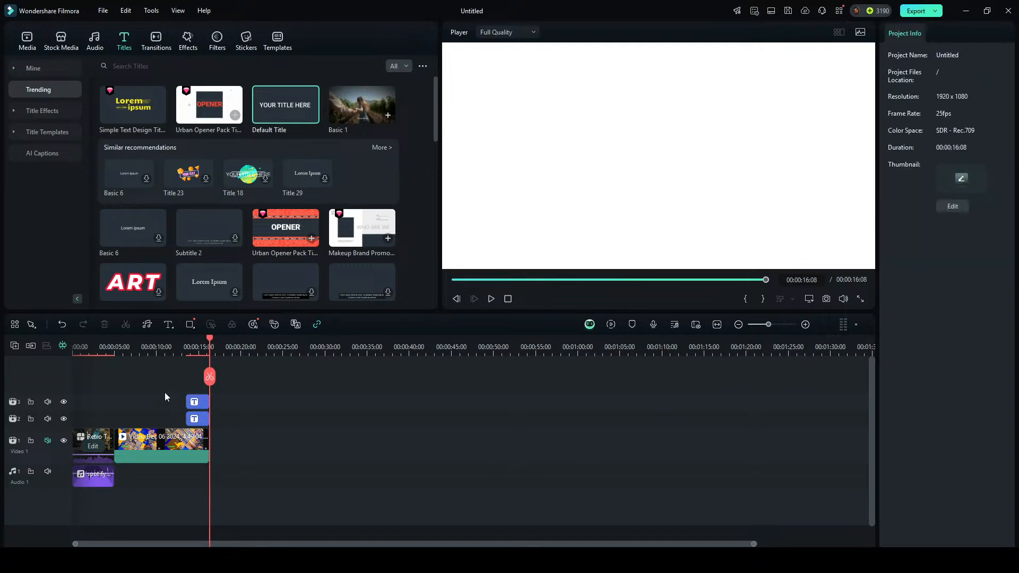
Place the playhead at 00:00:03:05 near the end of the intro and select the intro clip with its music.
left_click(111, 439)
left_click(110, 347)
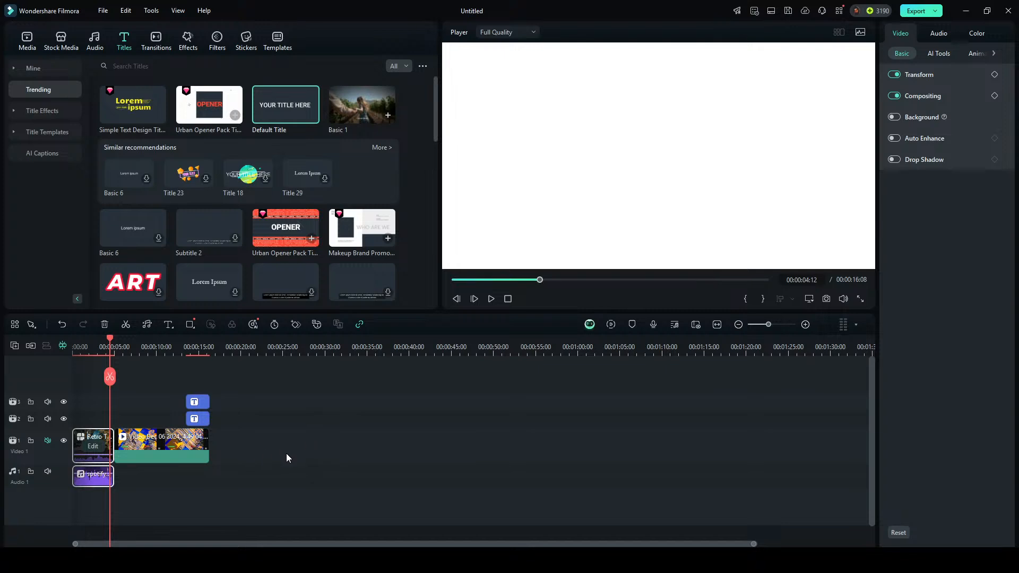
left_click(253, 492)
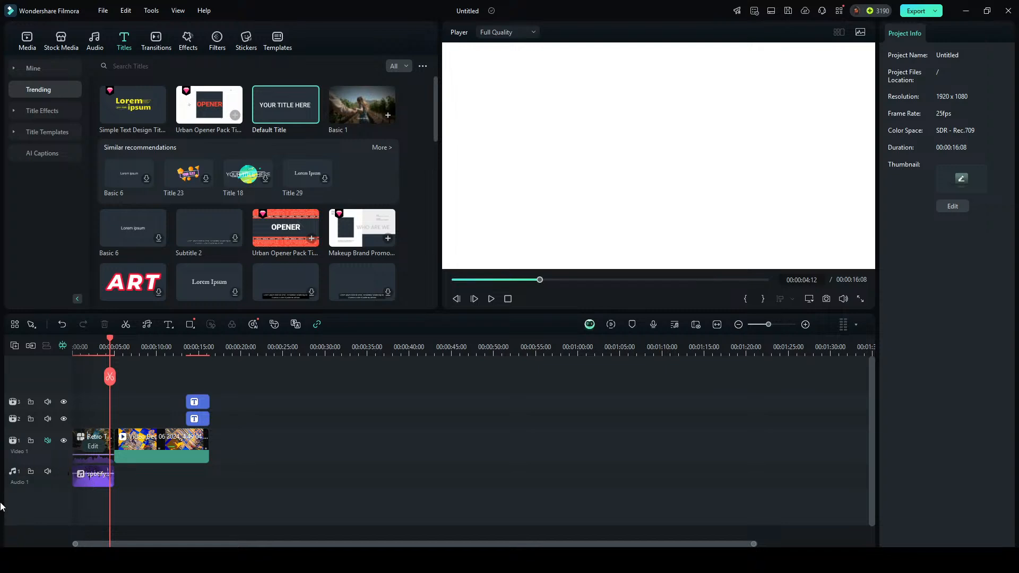
left_click_drag(113, 382, 103, 382)
left_click(109, 443)
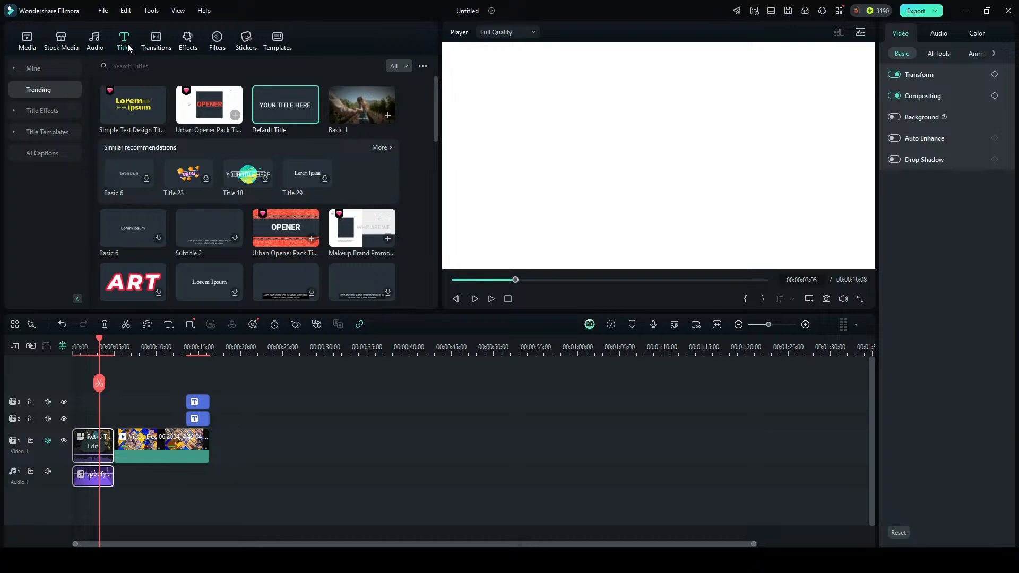
Browse the trending transitions and add Fade Single Track at the start of the video clip, after the intro.
left_click(151, 42)
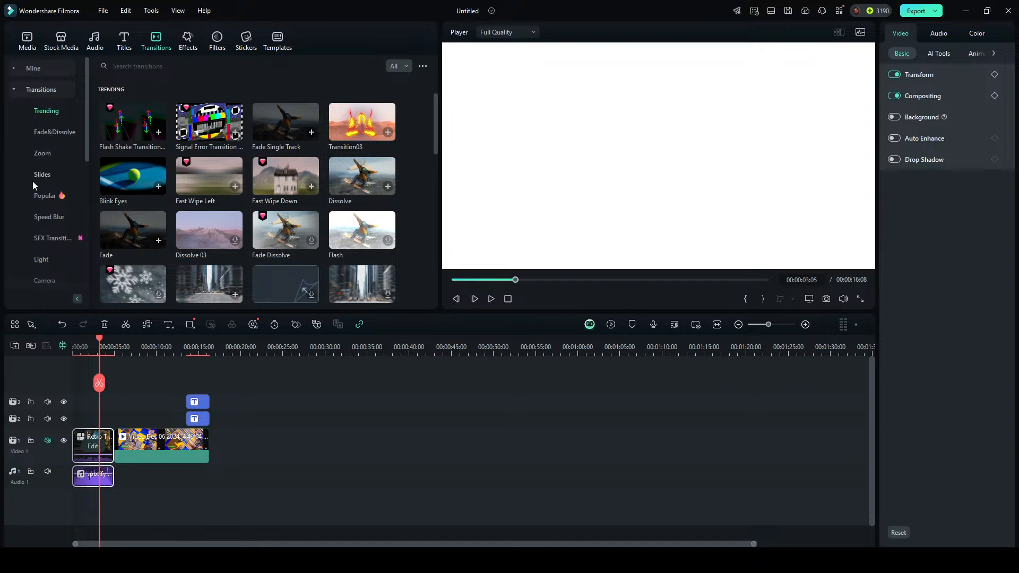
scroll(42, 250, "down", 5)
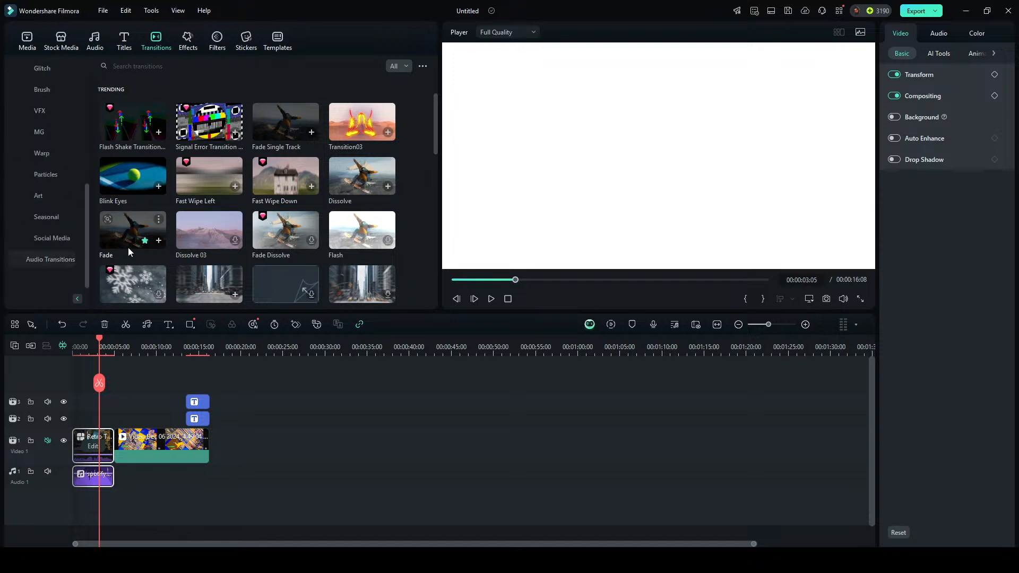
scroll(52, 210, "up", 5)
scroll(260, 162, "down", 1)
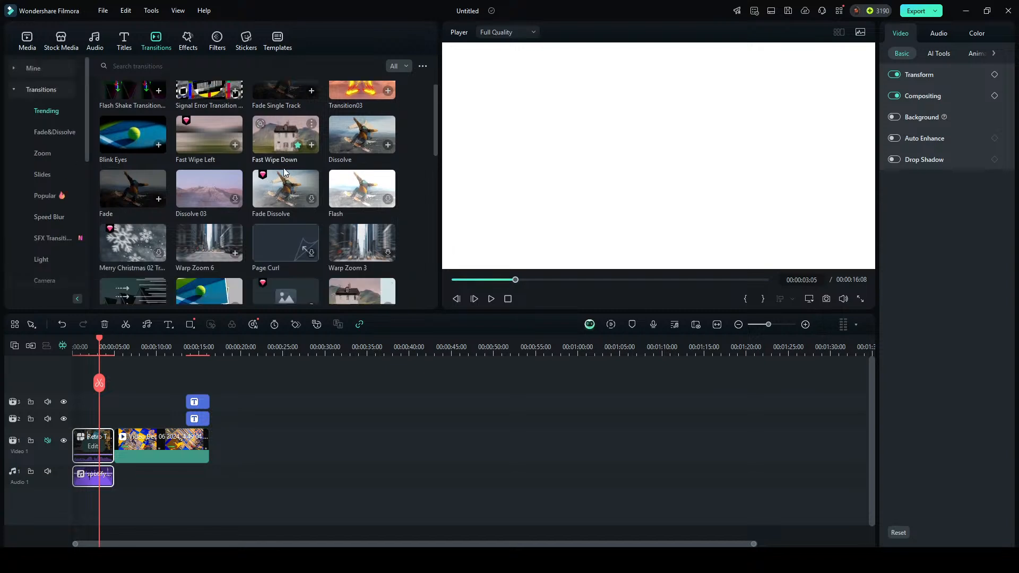
scroll(305, 187, "up", 1)
scroll(356, 209, "down", 3)
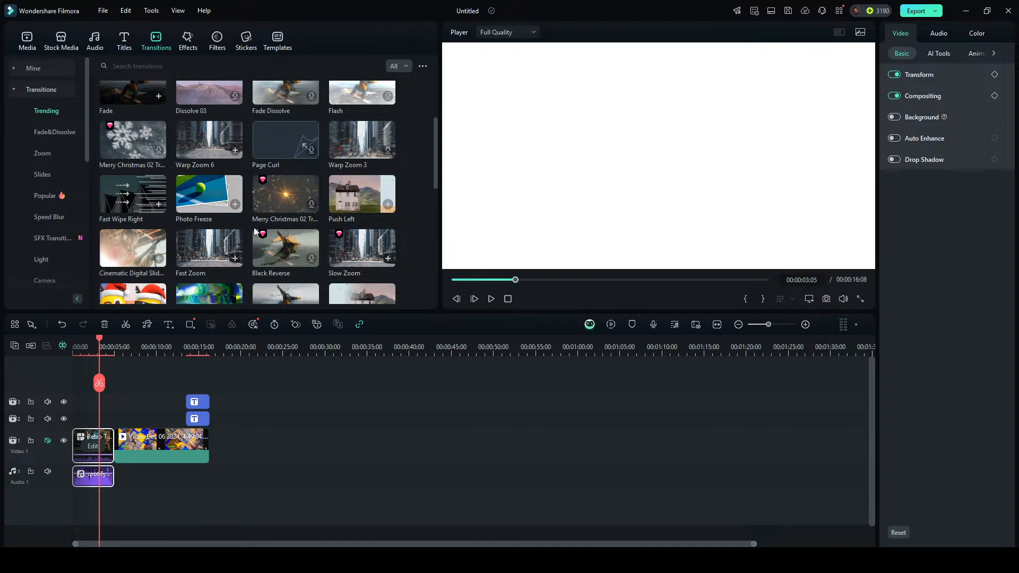
scroll(275, 228, "up", 3)
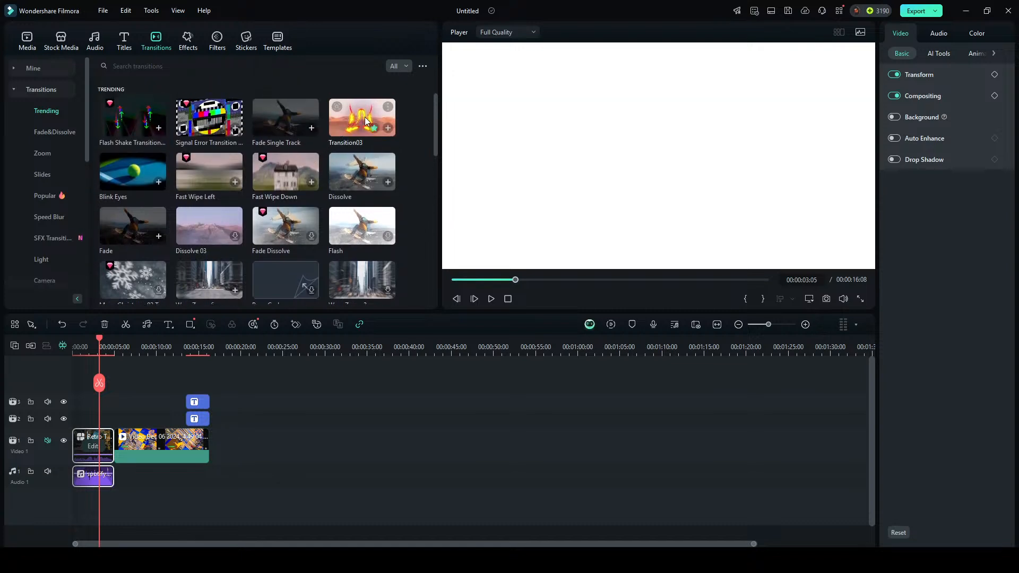
left_click(312, 129)
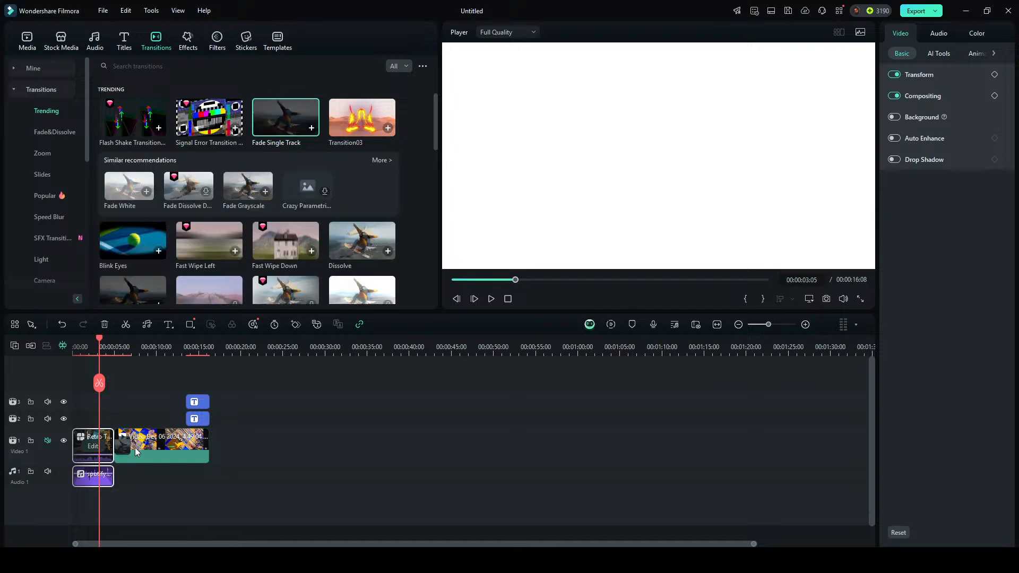
left_click(310, 437)
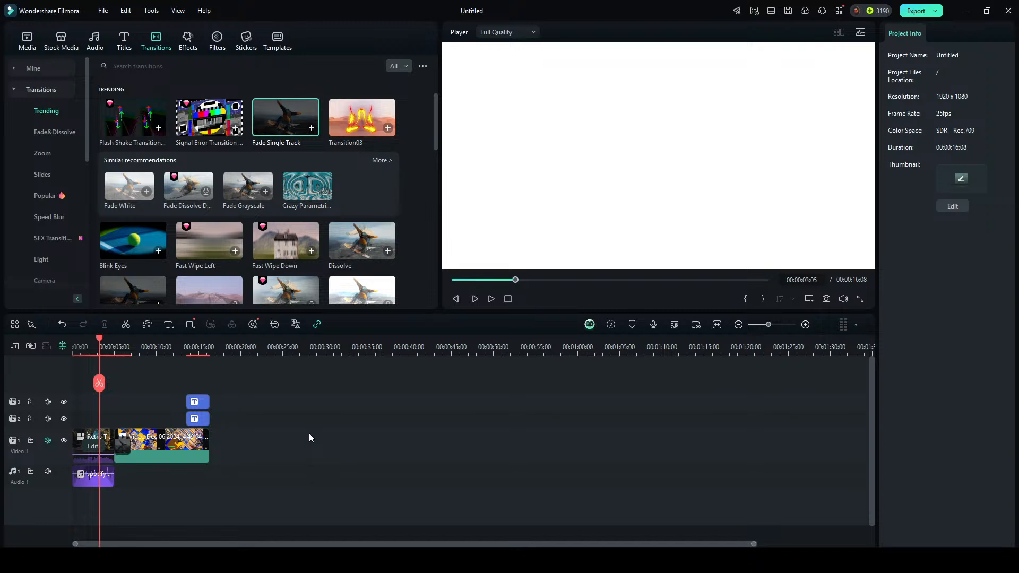
Move the transition onto the cut between the intro and the video clip so it uses the Overlap mode.
left_click(96, 440)
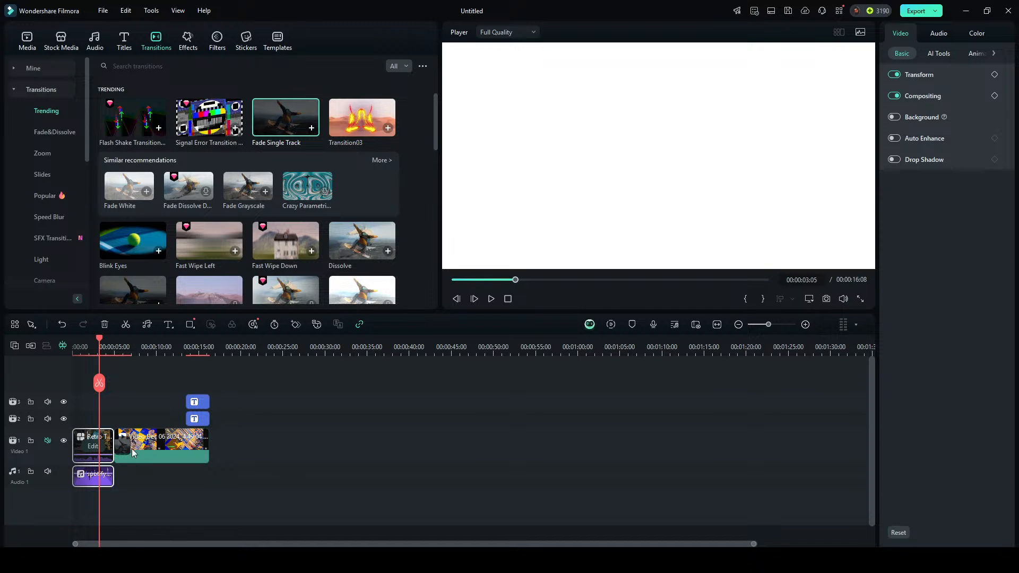
left_click(149, 440)
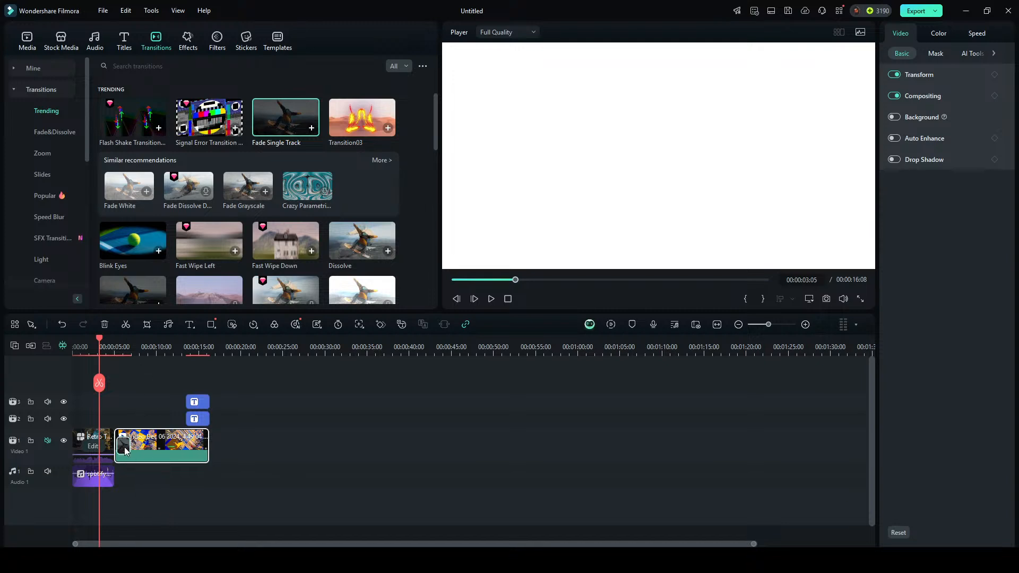
left_click_drag(104, 446, 112, 445)
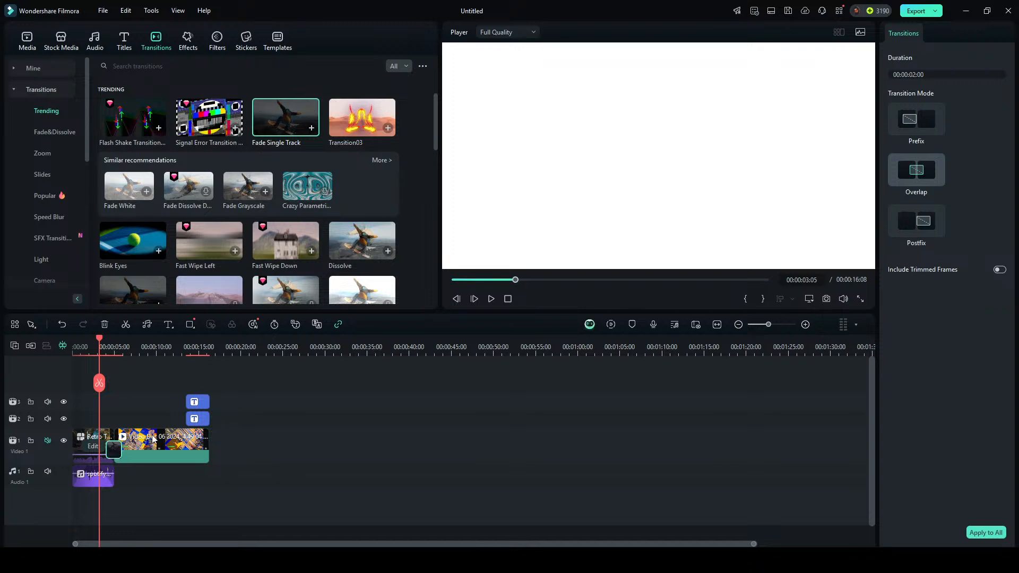
Return to the project media and shorten the overlapping transition to a duration of 00:00:01:15.
scroll(238, 249, "down", 3)
left_click(28, 47)
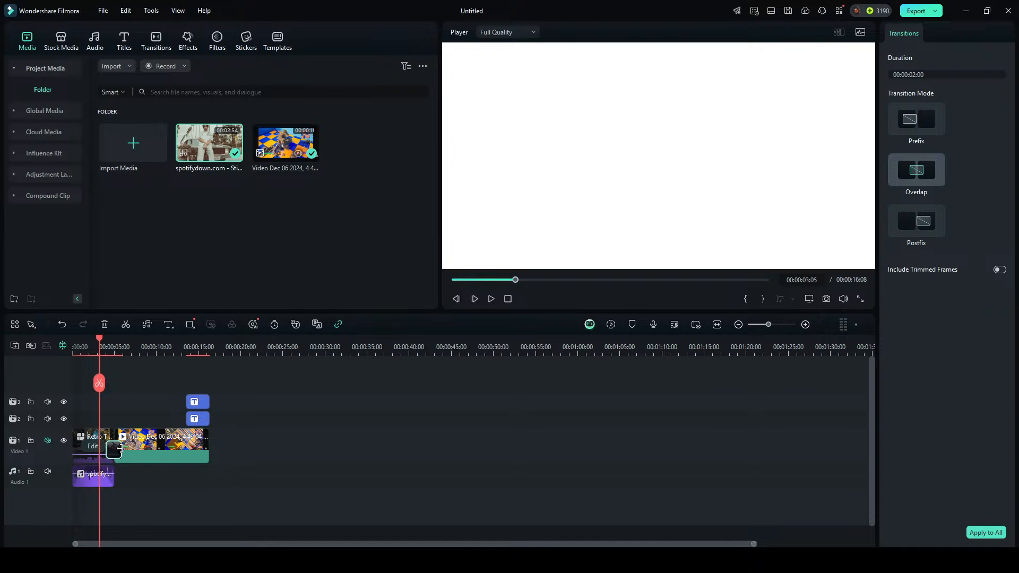
left_click_drag(120, 449, 120, 452)
Play the shortened transition between the intro and the video clip, replaying it from just before the cut.
key("space")
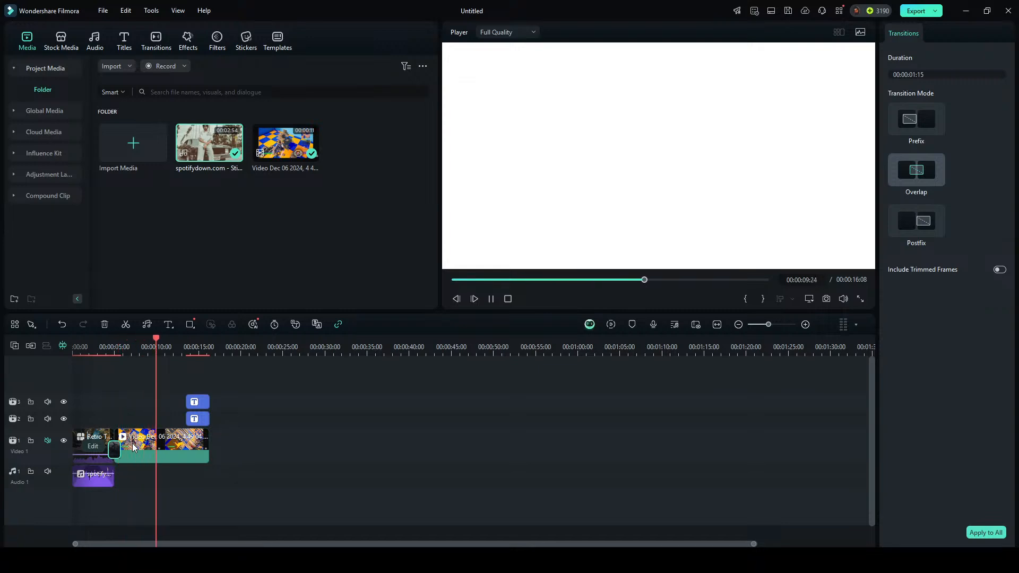
key("space")
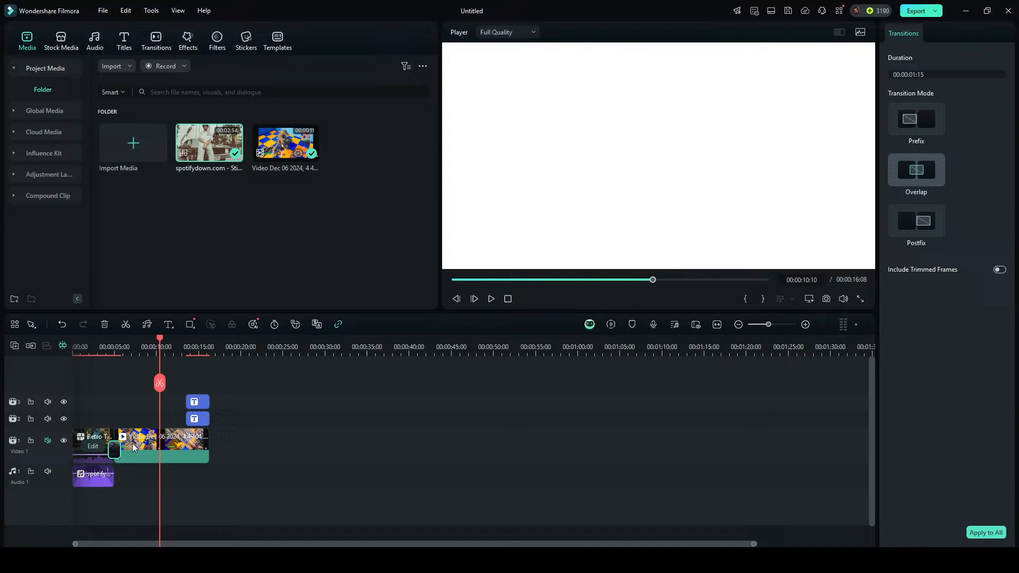
left_click(111, 347)
key("space")
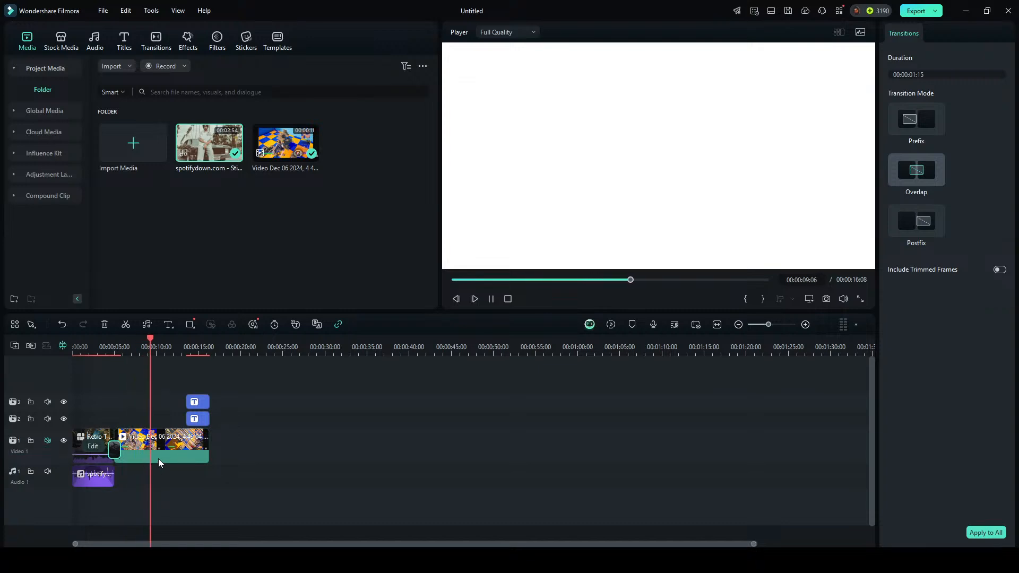
Split the video clip on the first video track at 00:00:12:12 and briefly play across the cut.
left_click(162, 444)
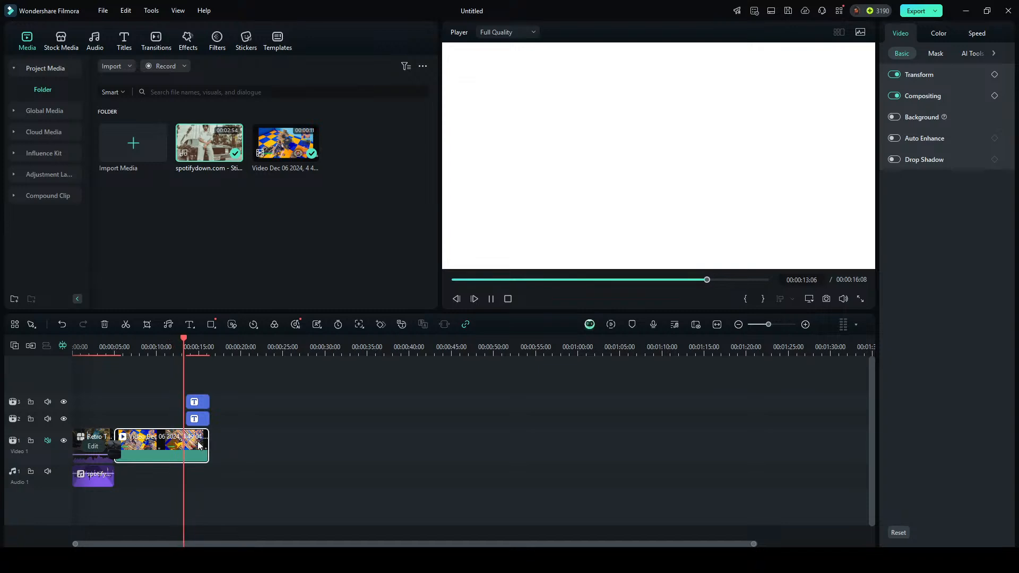
key("space")
left_click(173, 350)
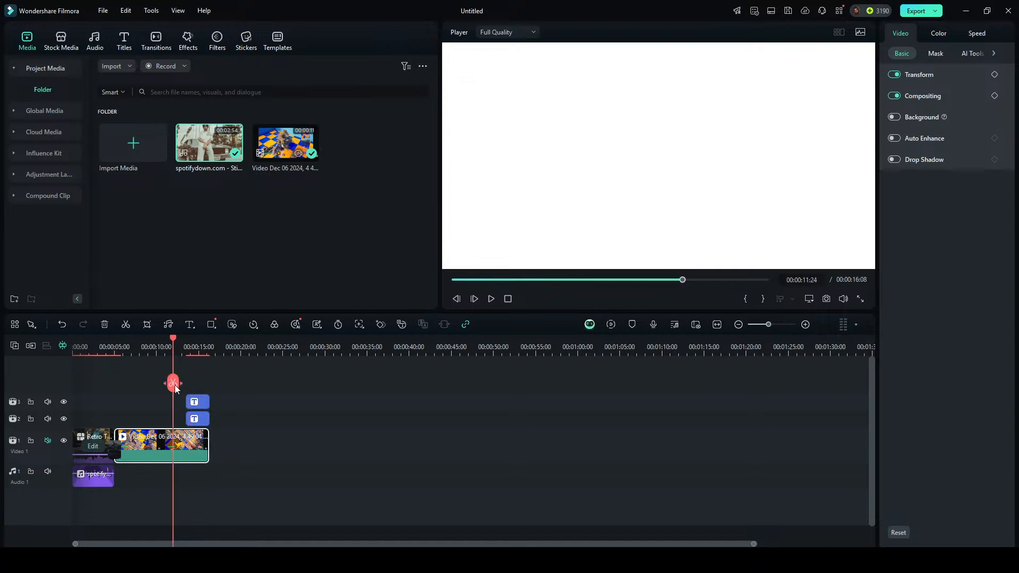
left_click_drag(170, 384, 178, 388)
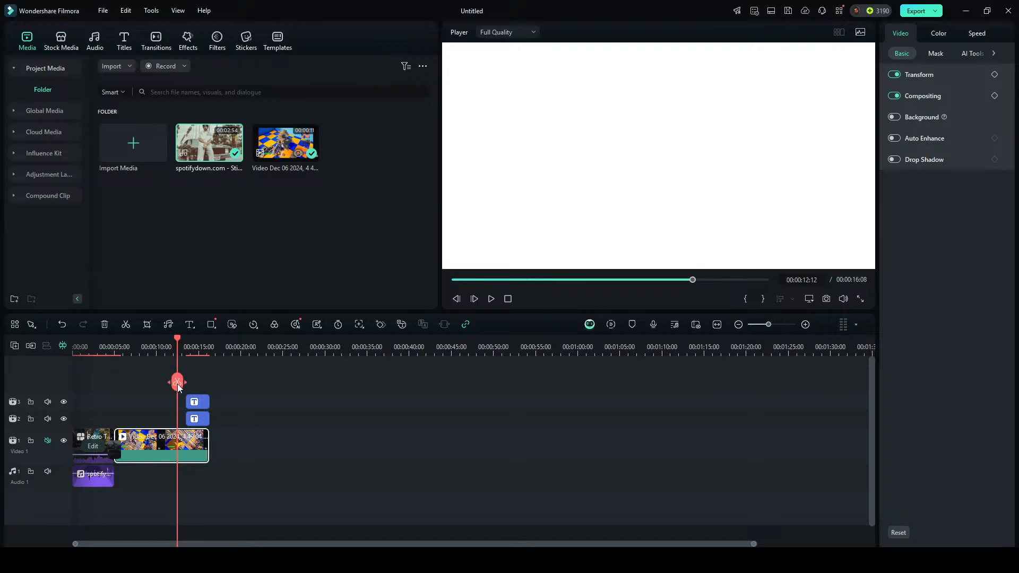
left_click(173, 391)
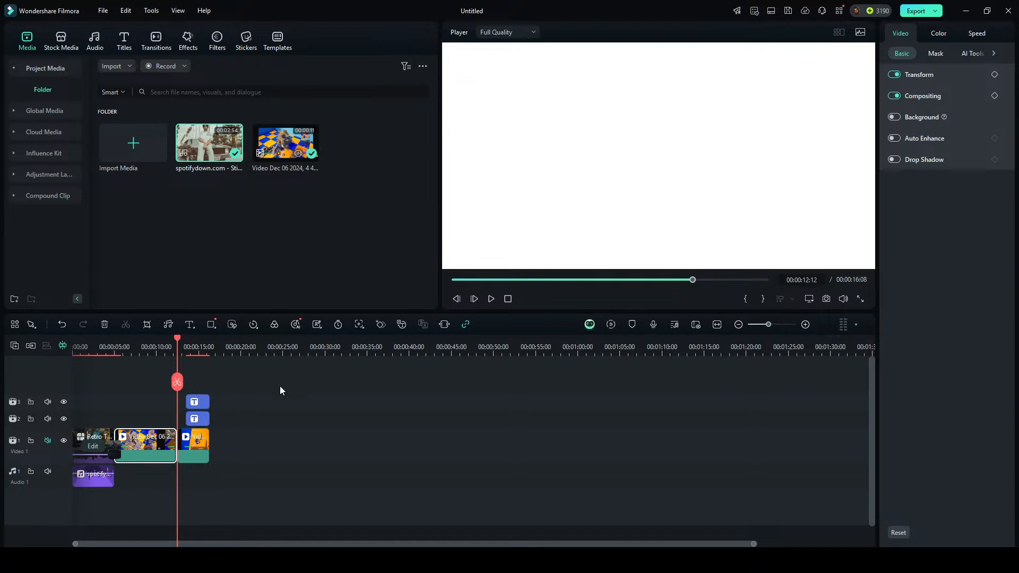
key("space")
key("space")
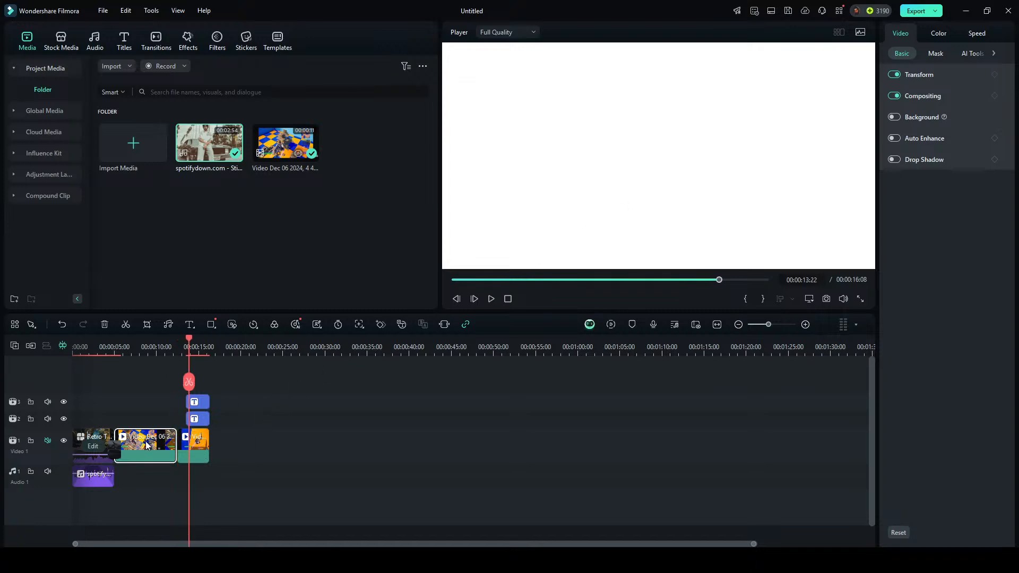
Browse the transitions and favourites, add Pinstripe Flash Glitch at the new cut in the video clip, and play it.
left_click(156, 38)
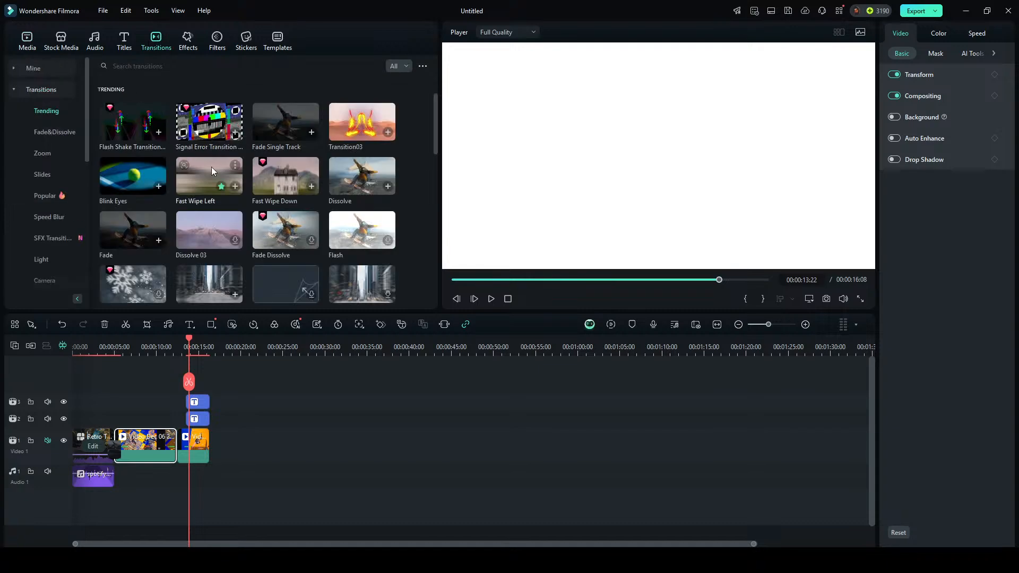
scroll(202, 193, "down", 3)
scroll(201, 193, "down", 3)
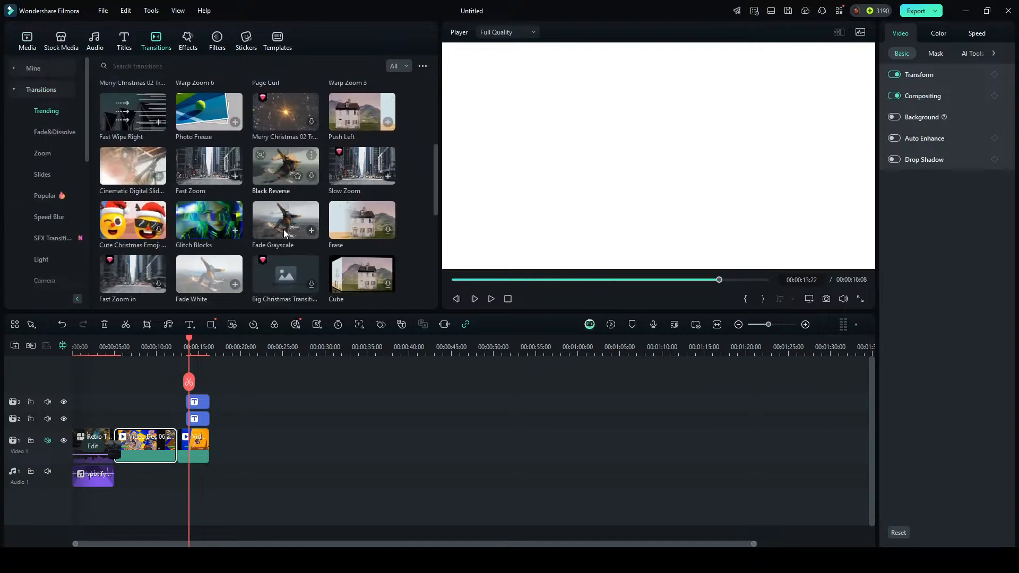
scroll(159, 183, "down", 2)
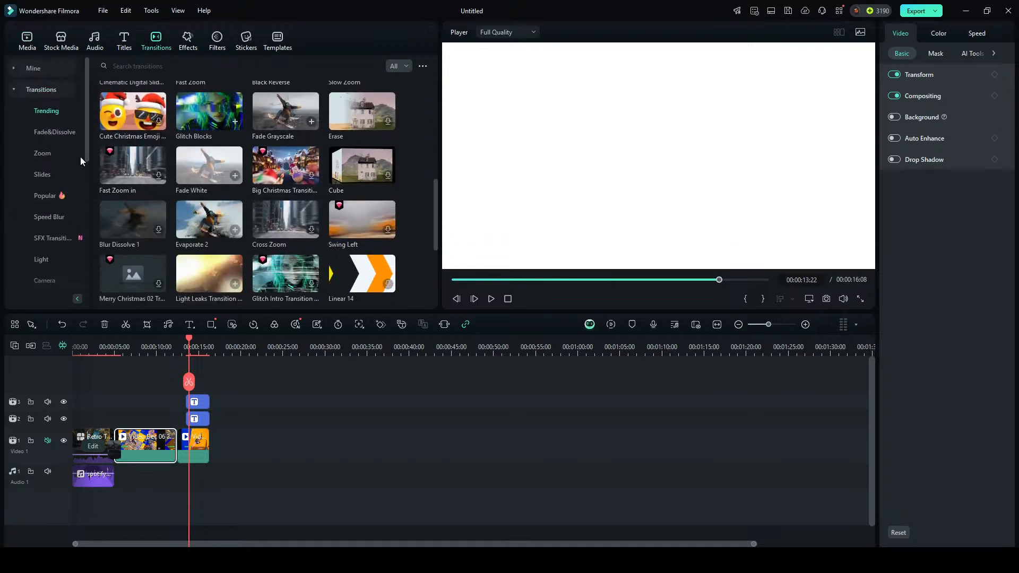
left_click(33, 68)
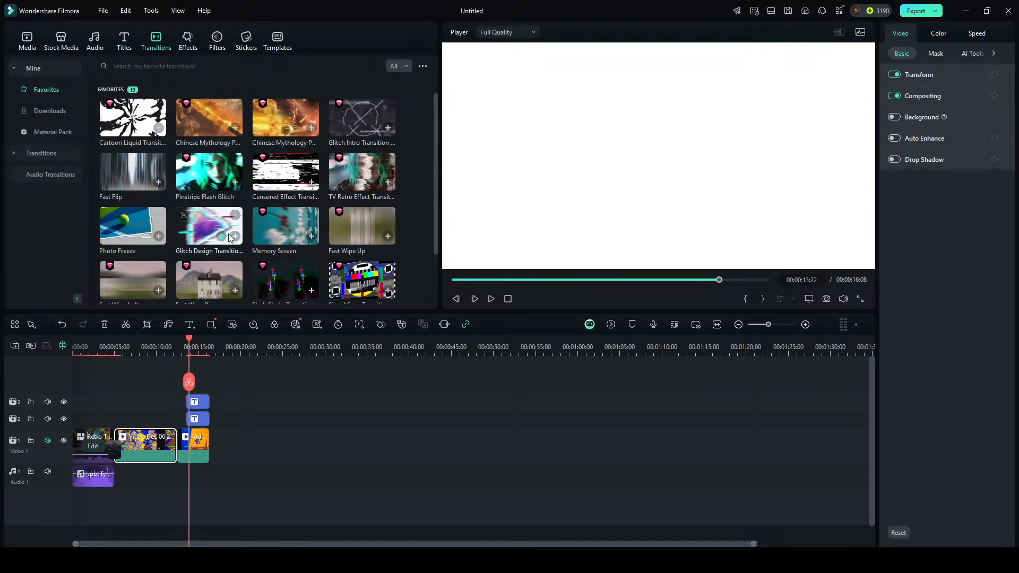
left_click(235, 182)
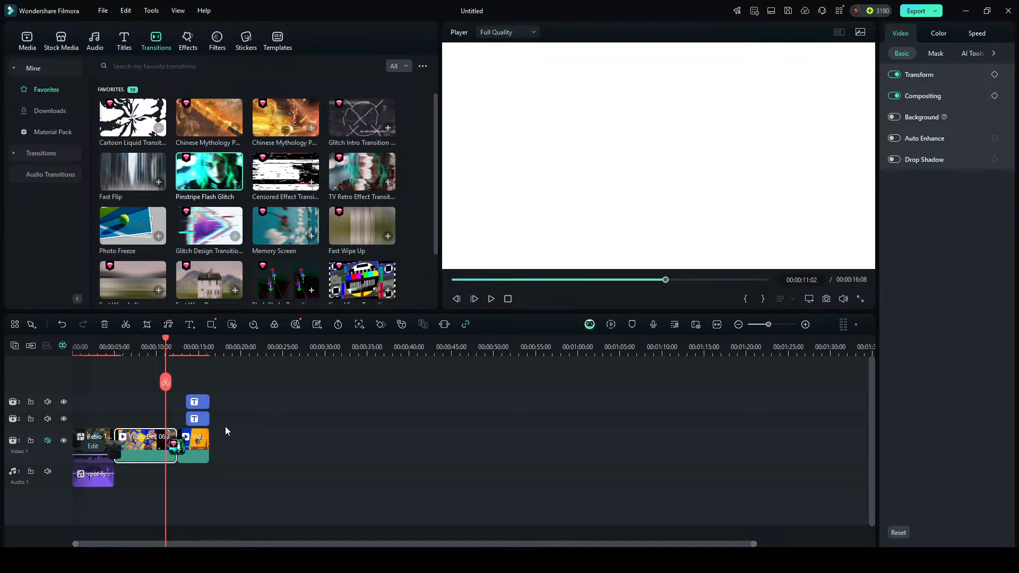
key("space")
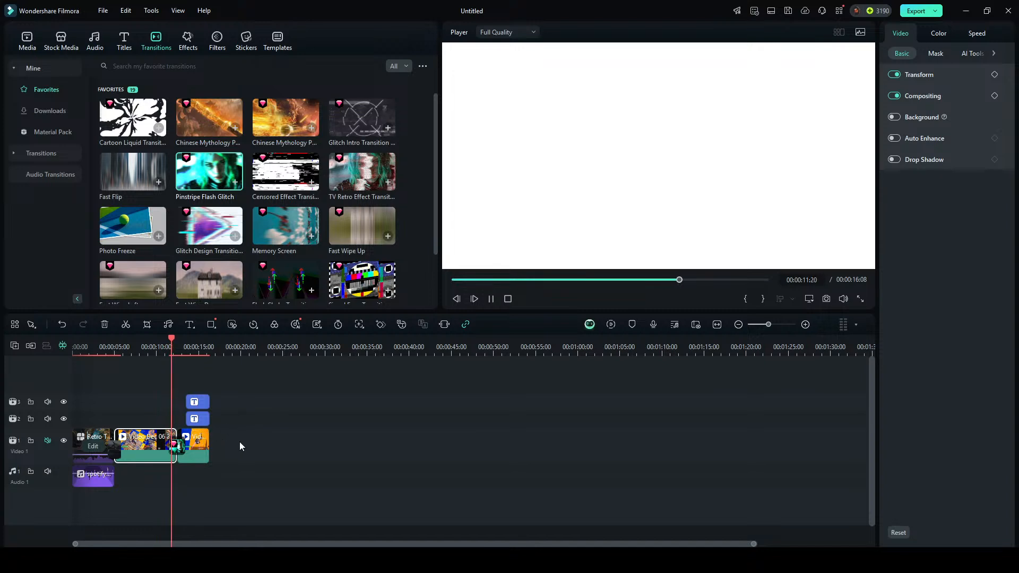
key("space")
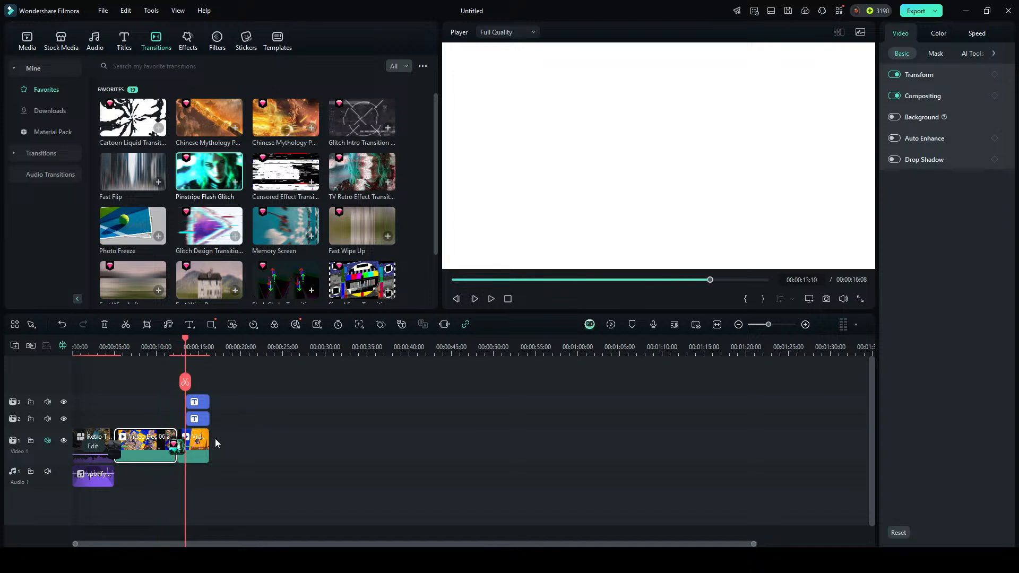
Shorten the Pinstripe Flash Glitch transition to a duration of 00:00:01:03 and play it from before the cut.
left_click(172, 351)
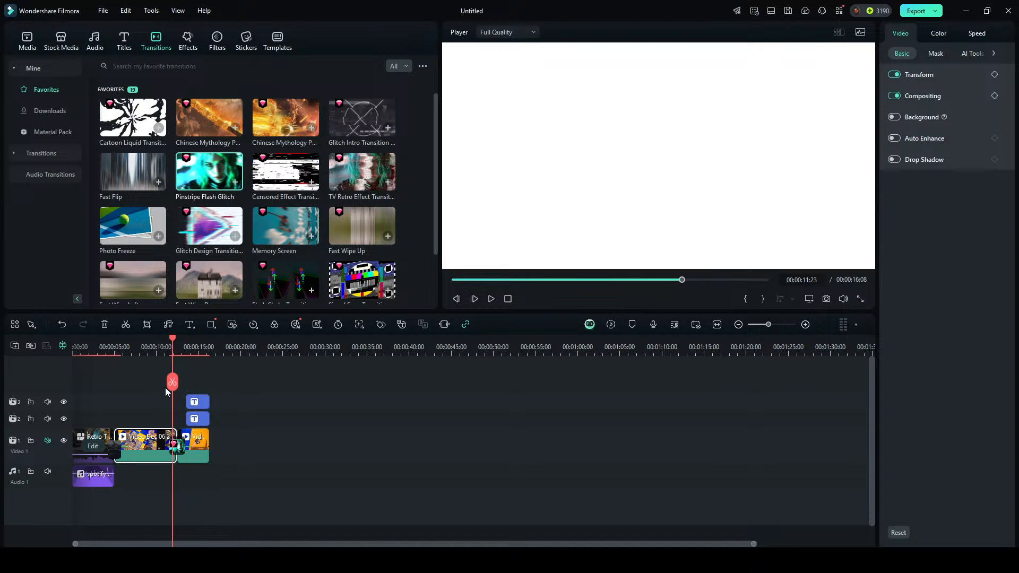
left_click_drag(171, 383, 167, 385)
left_click(179, 445)
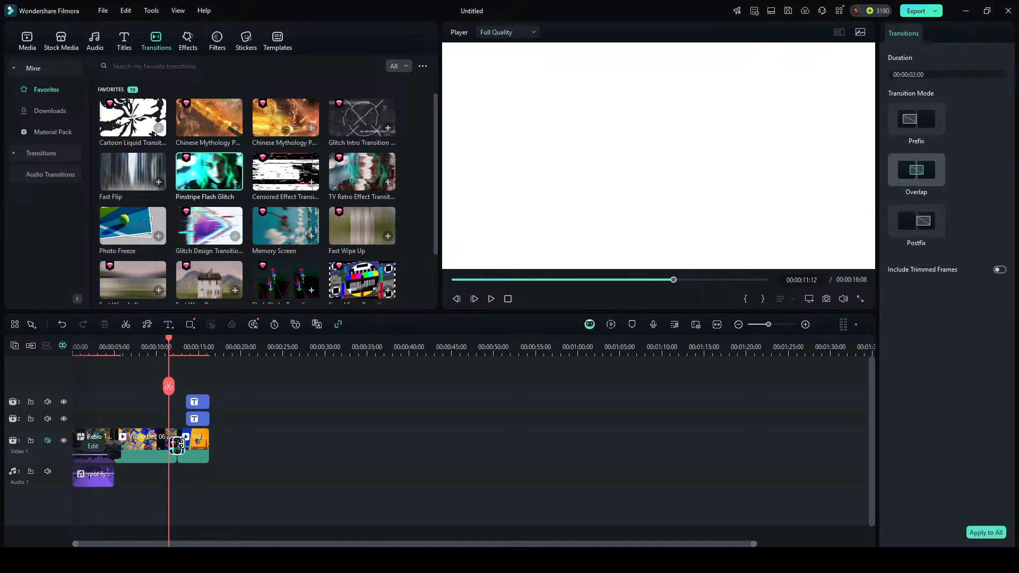
left_click_drag(180, 444, 184, 444)
left_click_drag(168, 386, 151, 385)
left_click_drag(183, 443, 177, 446)
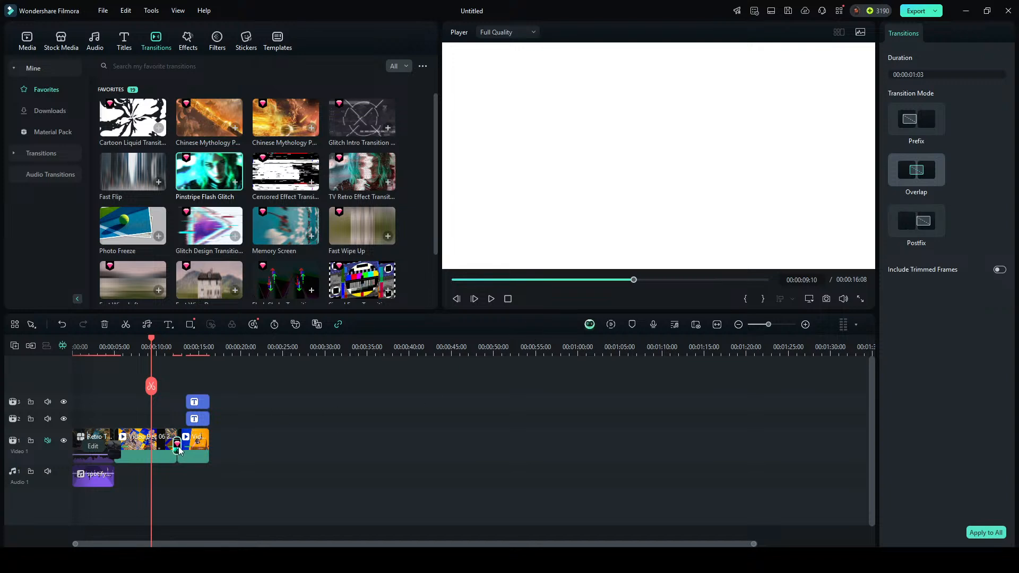
key("space")
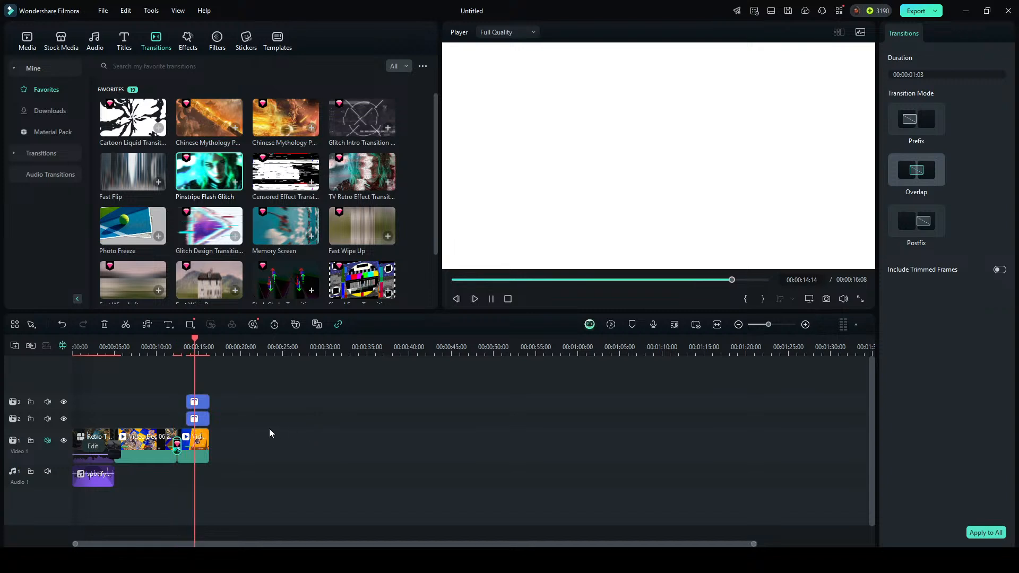
key("space")
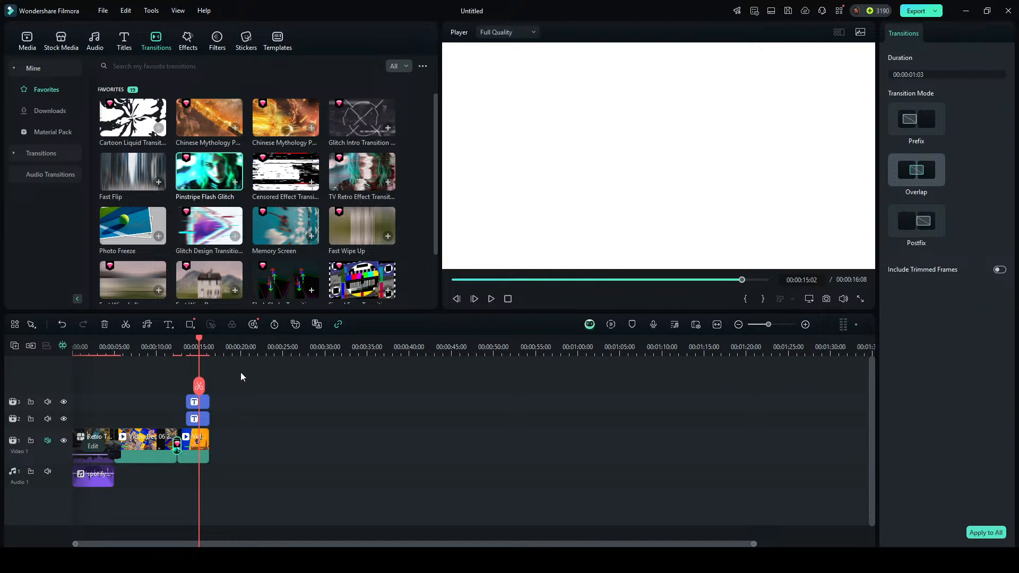
Select the title on the second video track and examine its preset animations and basic text settings.
left_click(505, 78)
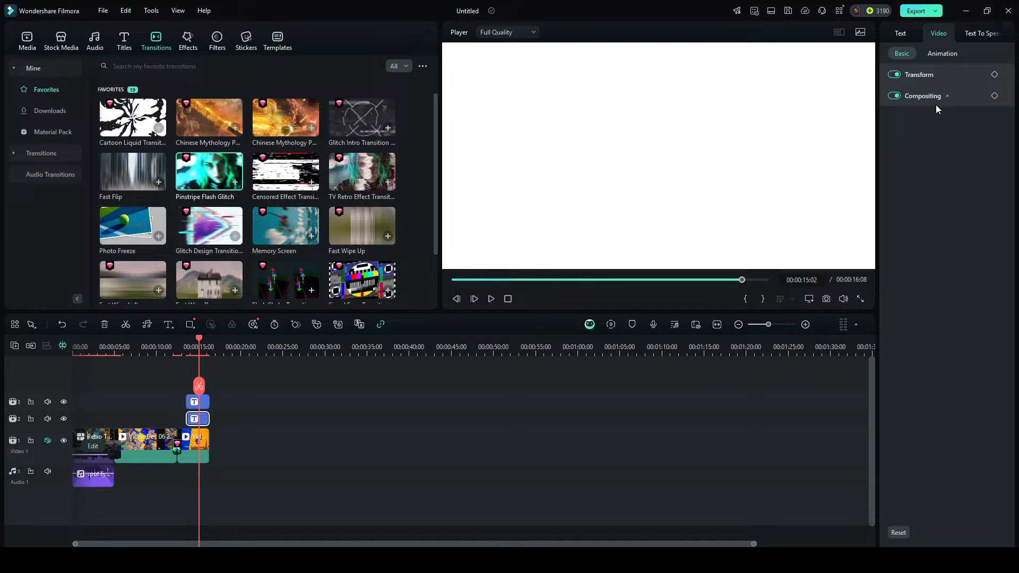
left_click(940, 53)
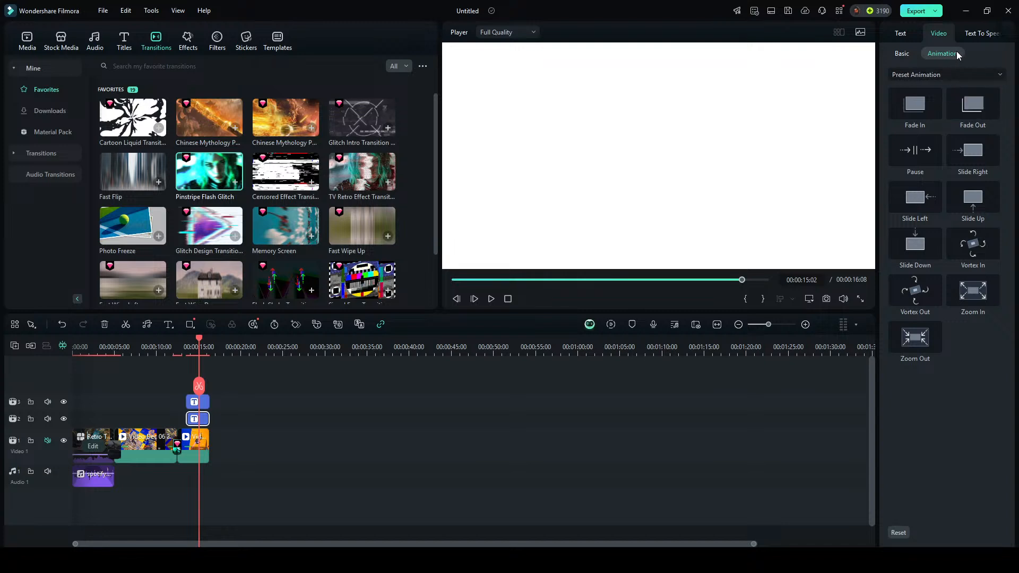
left_click(1007, 33)
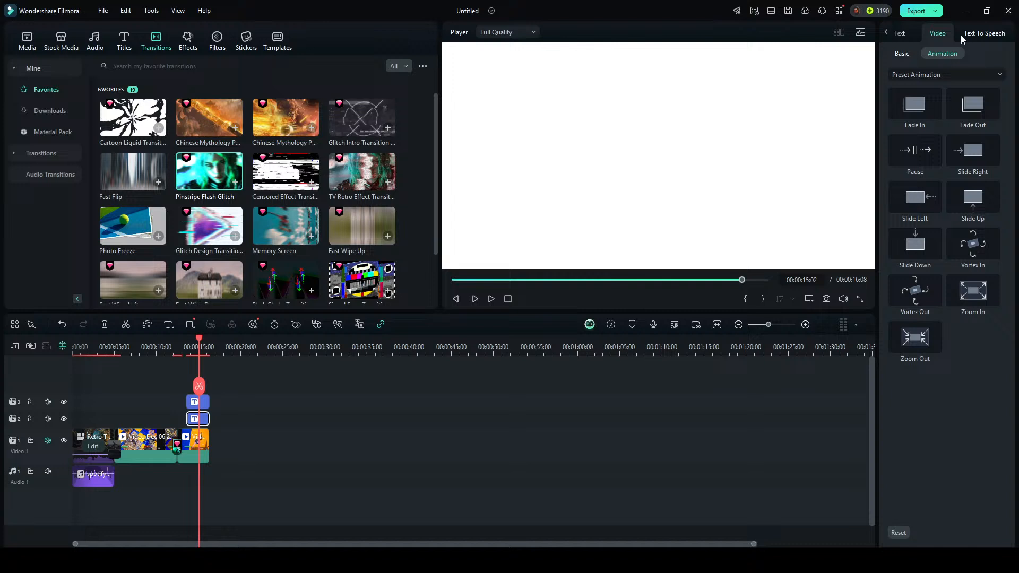
left_click(884, 32)
left_click(906, 32)
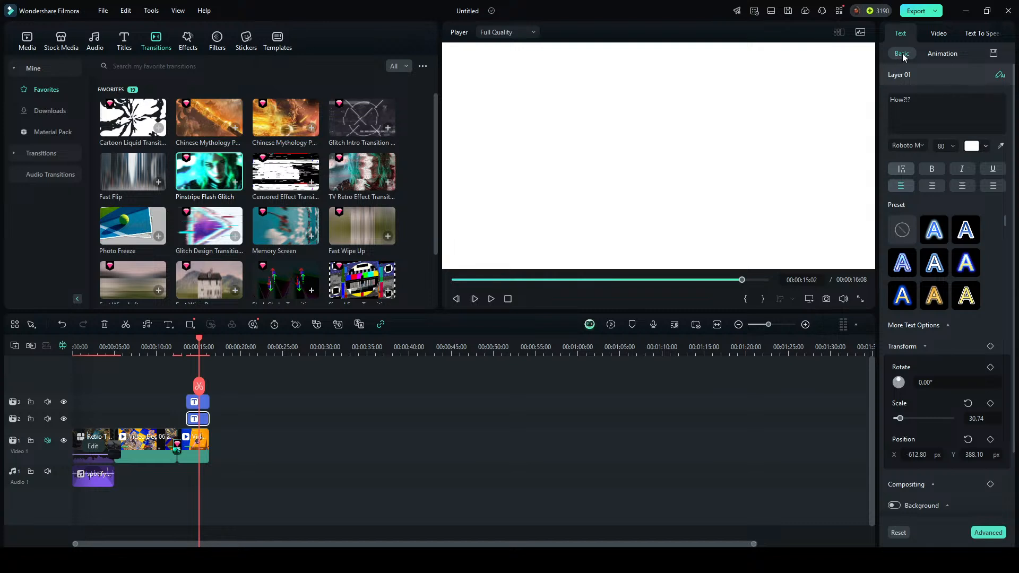
scroll(934, 228, "down", 2)
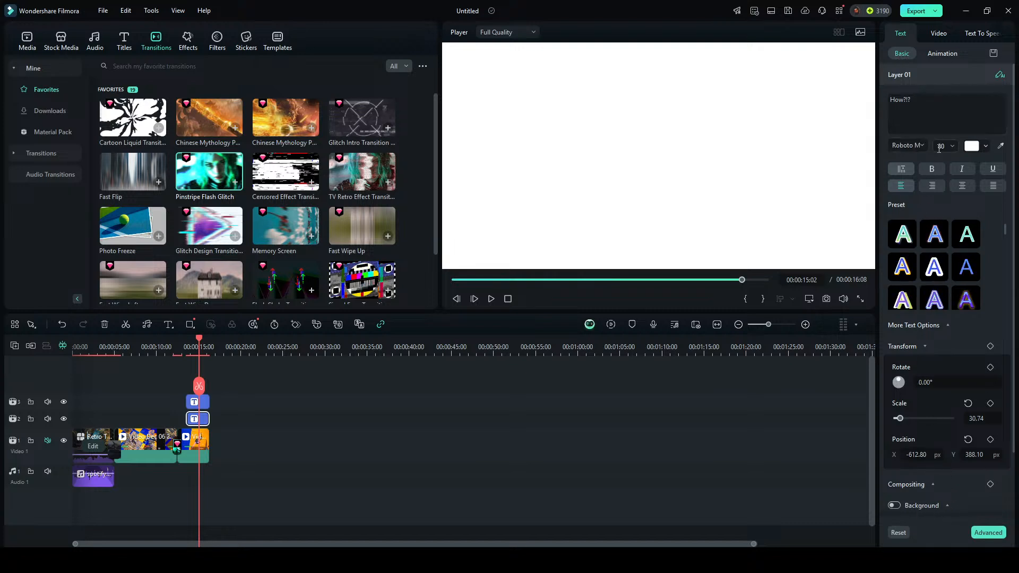
Examine the In and Out text animations available for the title on the second video track.
left_click(935, 36)
left_click(904, 39)
left_click(942, 54)
left_click(926, 77)
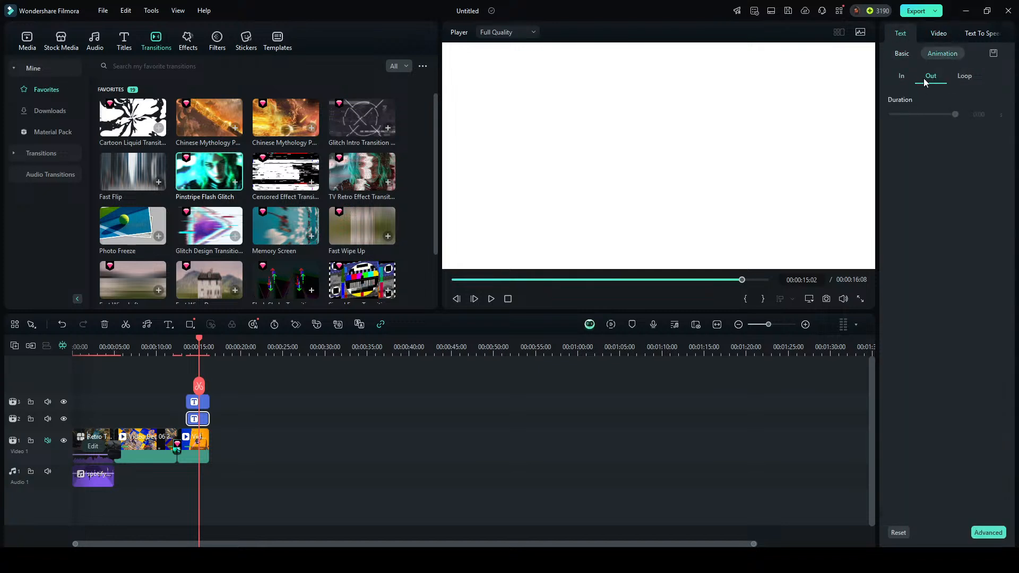
left_click(901, 77)
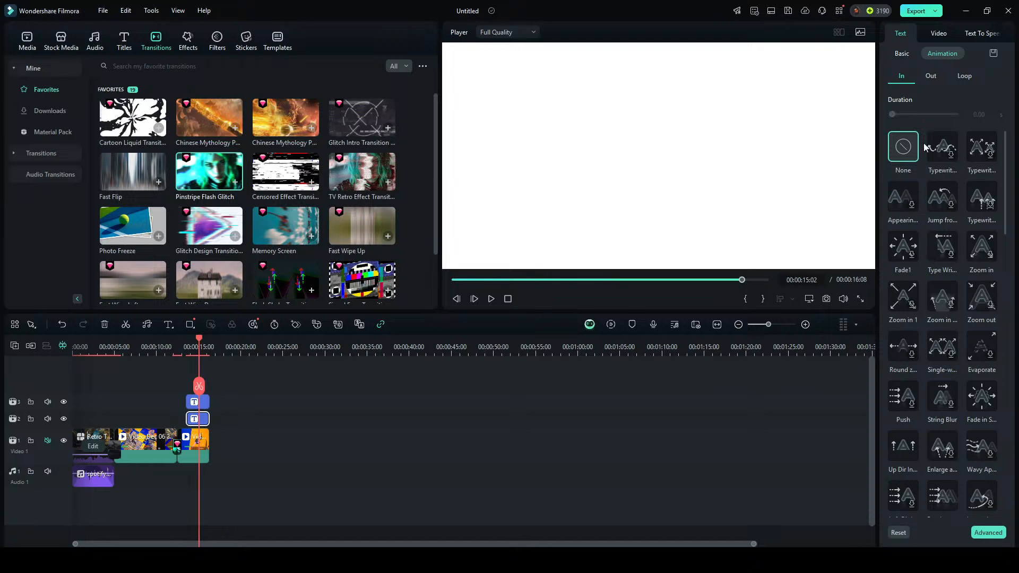
scroll(953, 331, "down", 10)
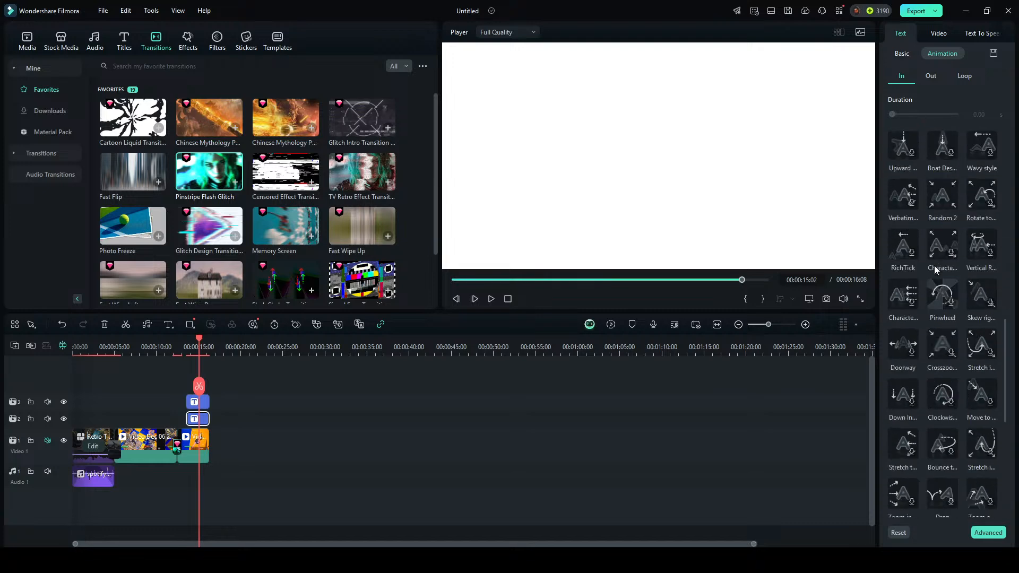
scroll(935, 265, "up", 10)
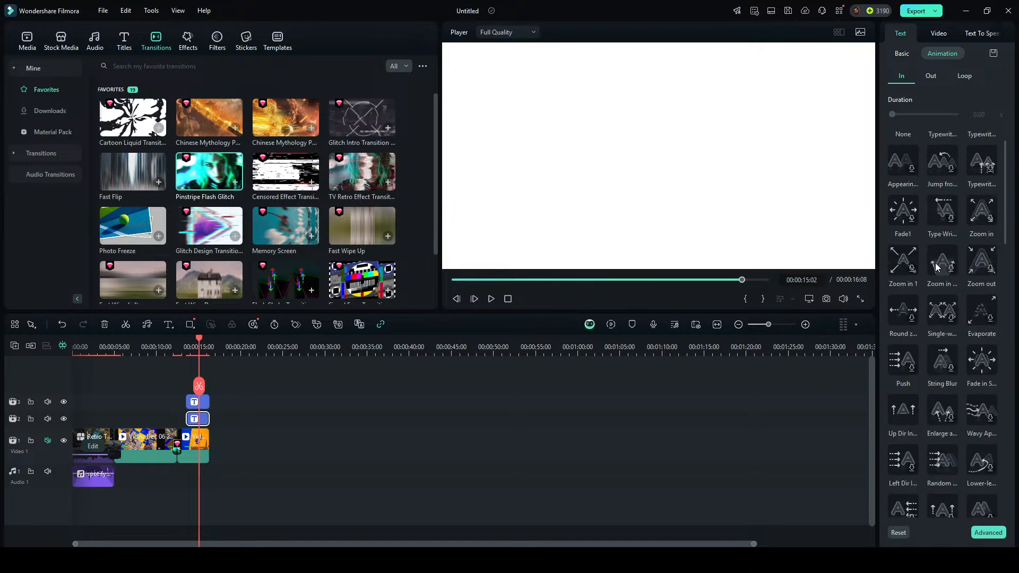
Try several text style presets on the title on the second video track, including the purple glowing one.
left_click(901, 54)
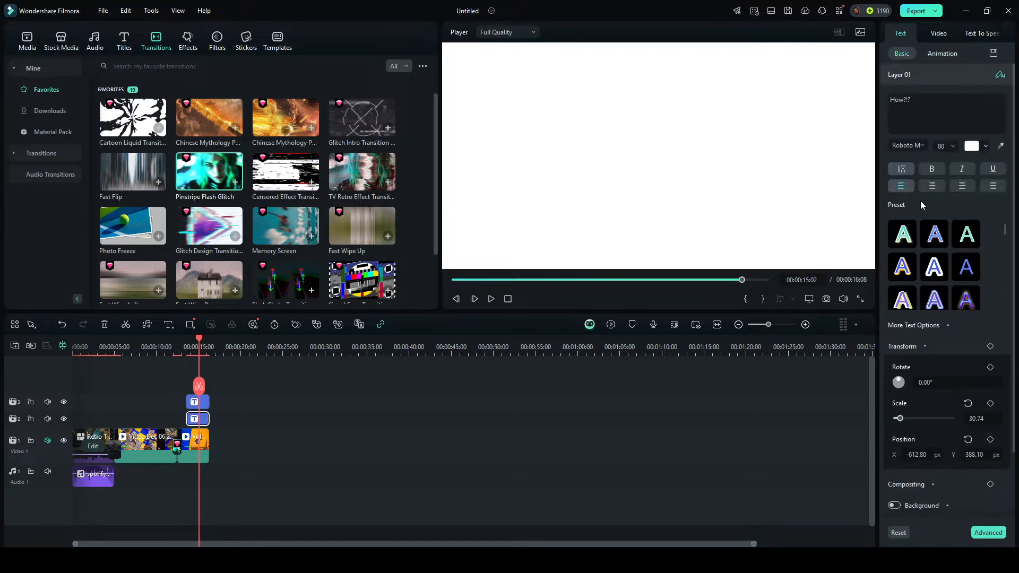
left_click(933, 233)
left_click(903, 235)
left_click(955, 295)
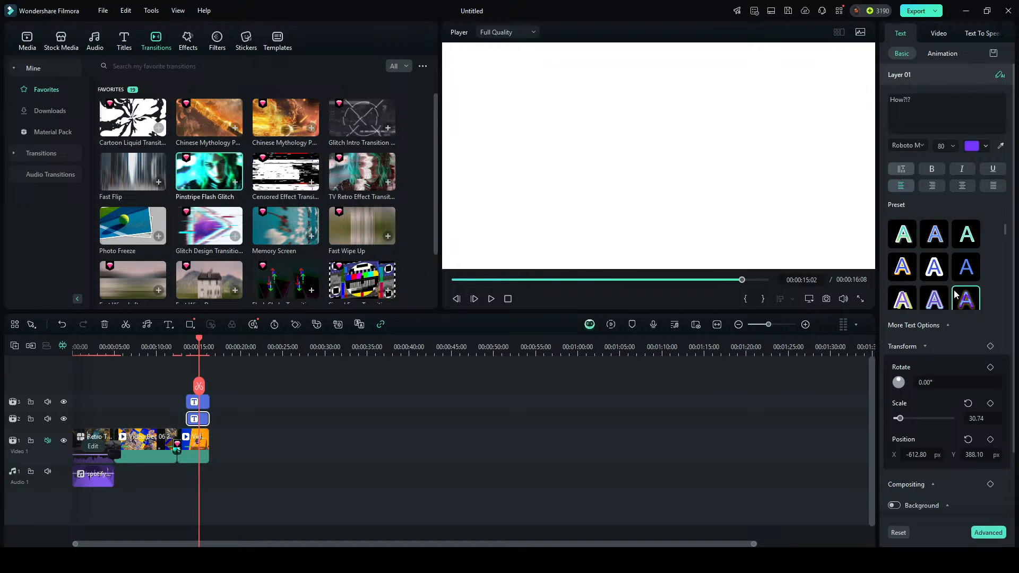
scroll(948, 289, "down", 2)
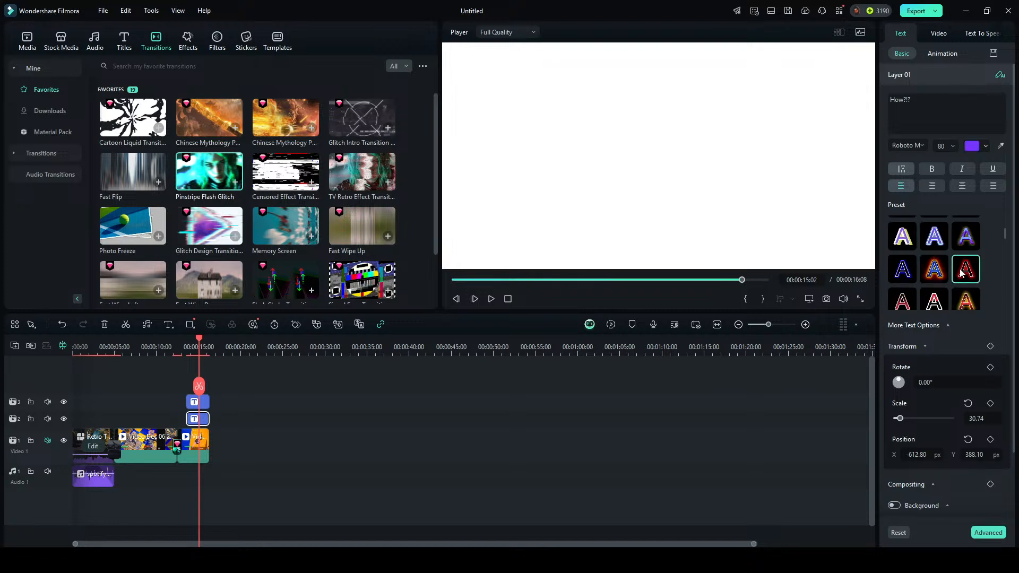
Select the title on the third video track, try several text style presets, and apply the red outlined one.
left_click(795, 235)
left_click(965, 269)
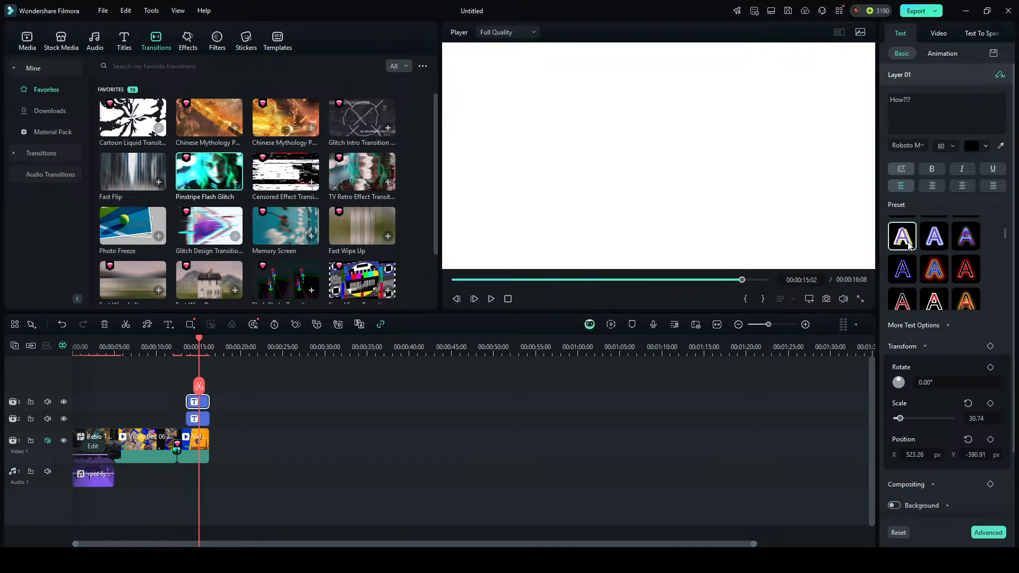
left_click(936, 278)
left_click(966, 270)
Apply the orange glowing text style preset to the title on the second video track and deselect it.
left_click(498, 89)
left_click(931, 272)
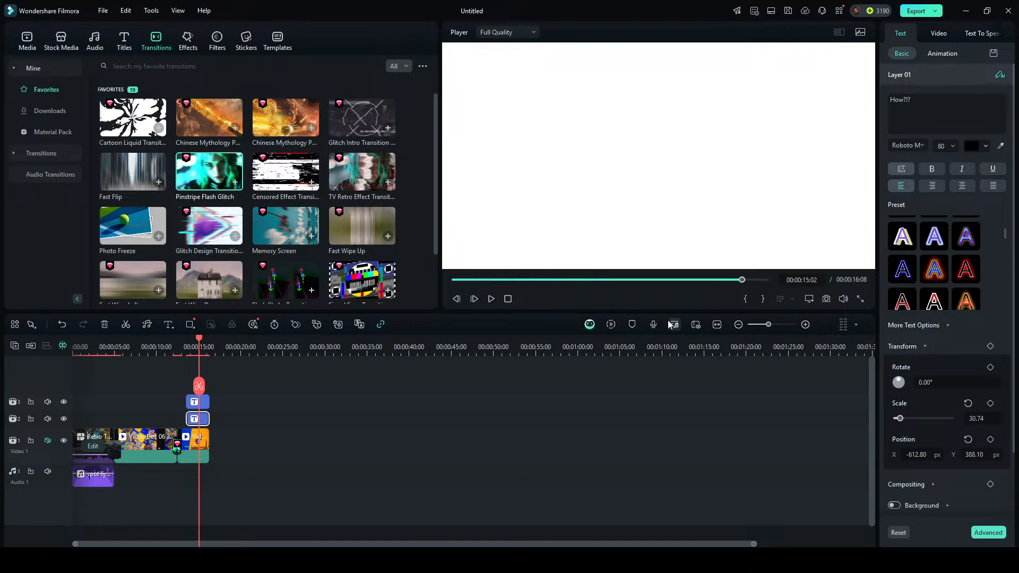
left_click(539, 374)
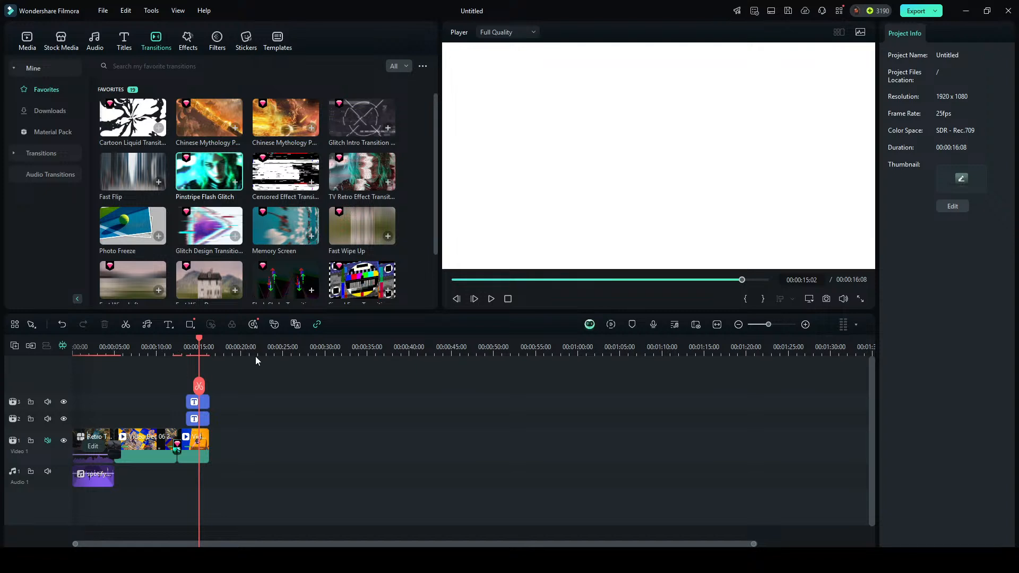
Play from just before the glitch transition into the restyled titles, and select the title on the third video track.
left_click(224, 346)
left_click(172, 347)
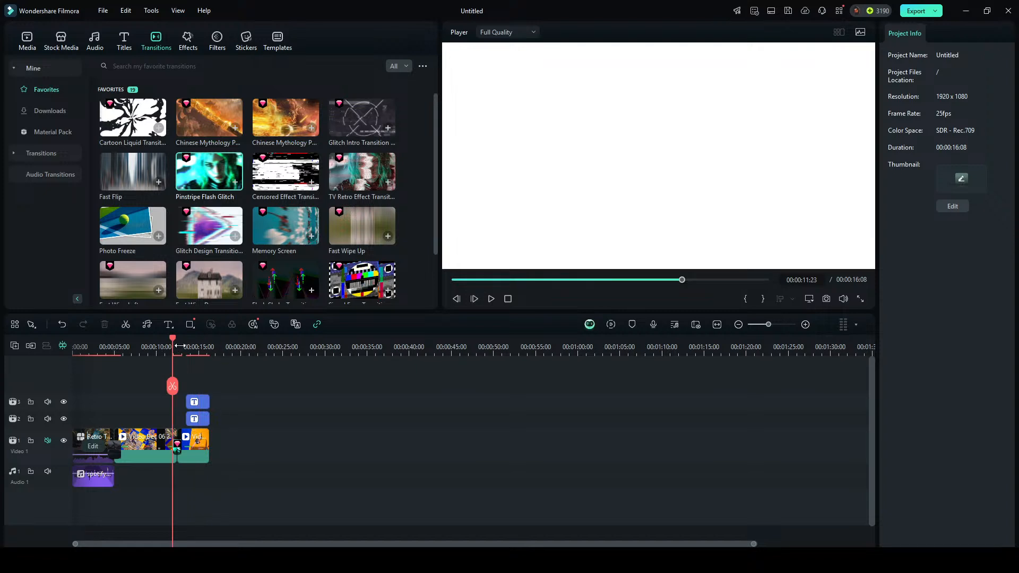
key("space")
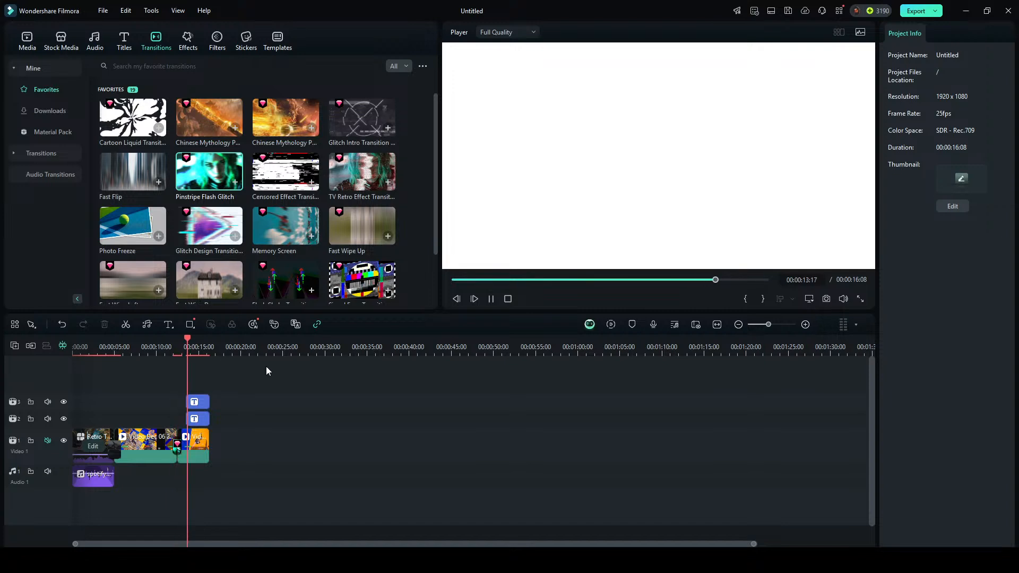
key("space")
left_click(205, 402)
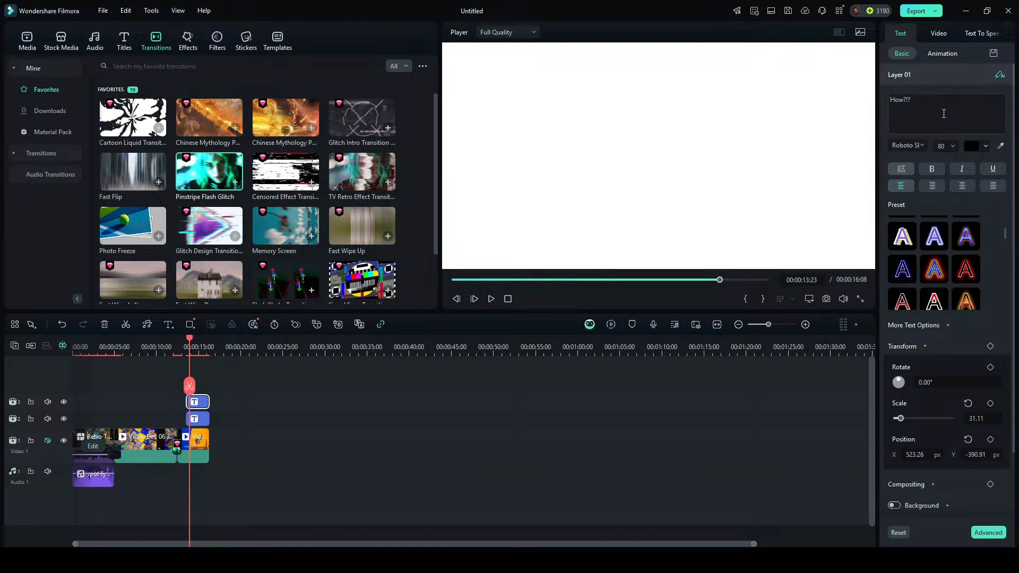
Apply the "Fade in S…" entrance animation to the title on the third video track and to the one on the second.
left_click(941, 56)
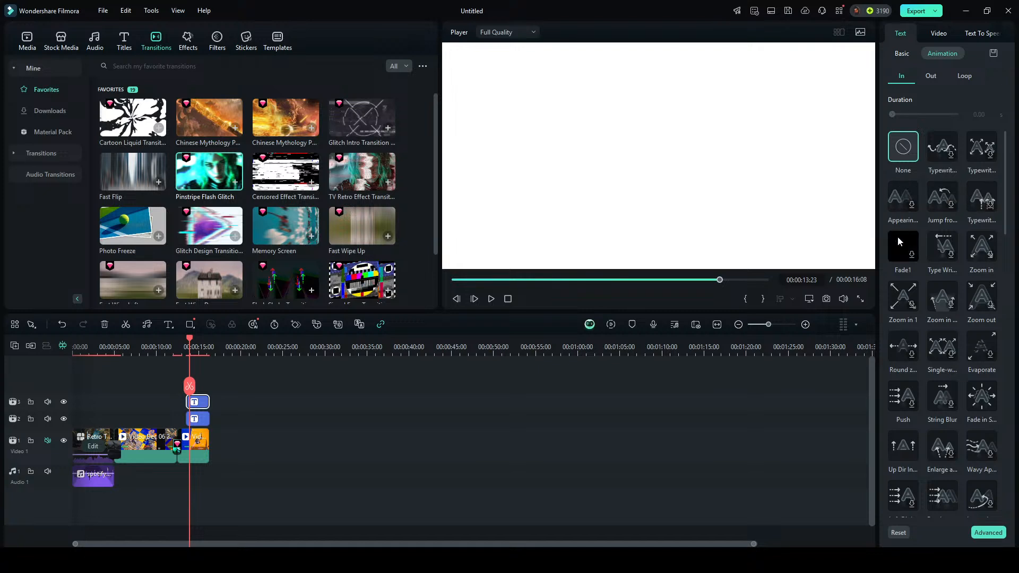
scroll(896, 236, "down", 1)
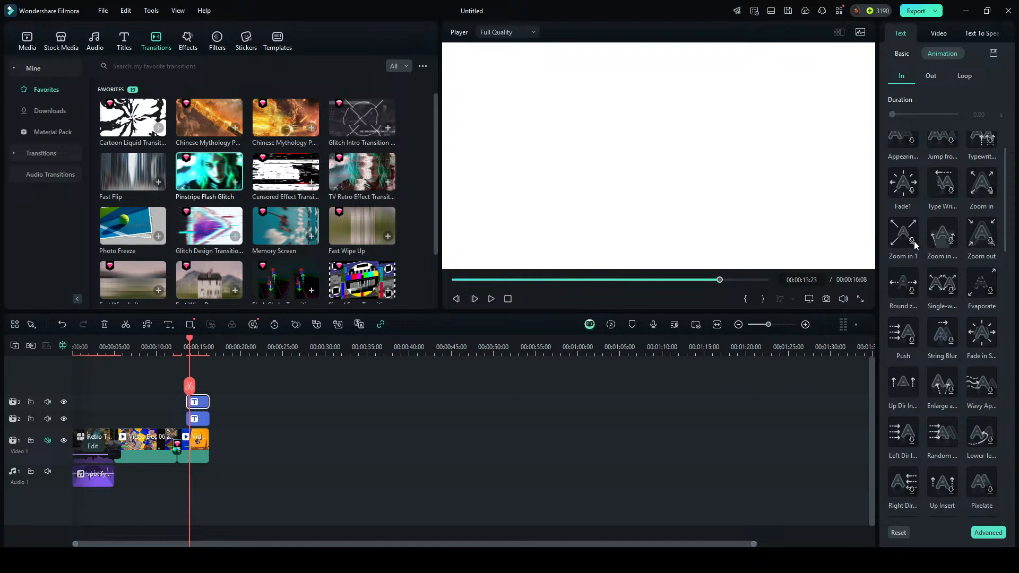
left_click(912, 242)
left_click(978, 331)
left_click(552, 91)
left_click(979, 340)
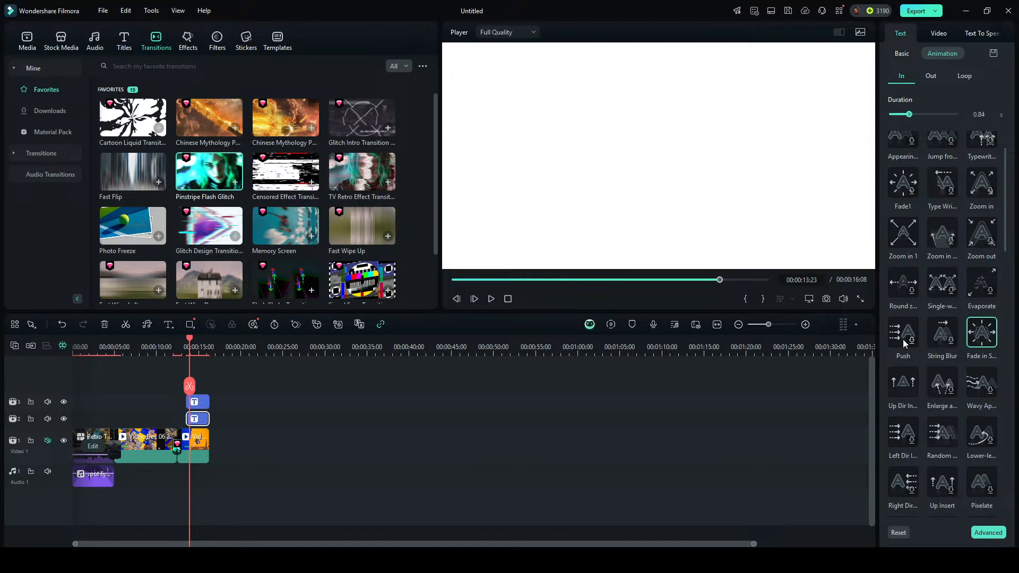
Play the animated titles from the glitch transition before them to check how they enter.
left_click(175, 349)
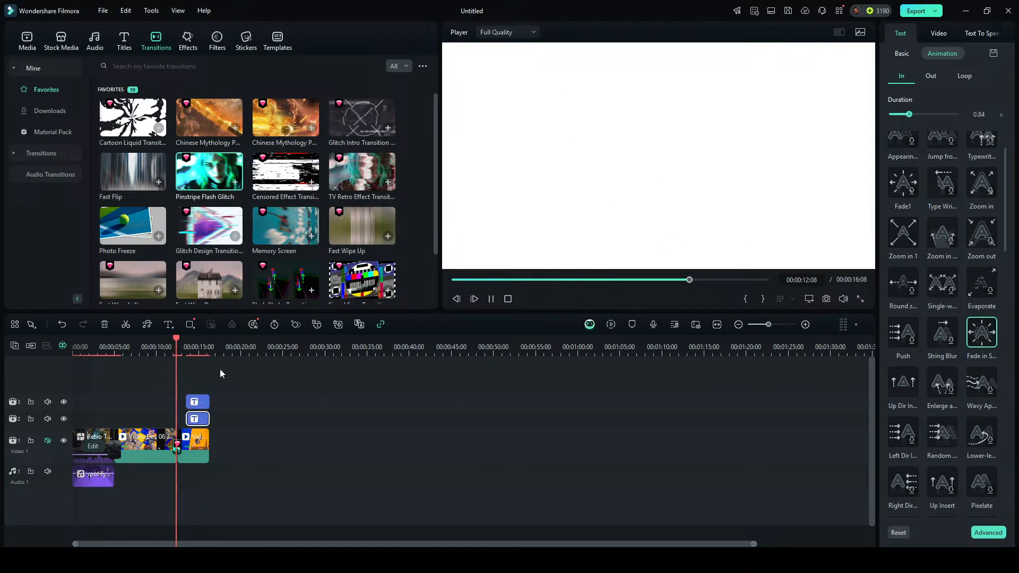
key("space")
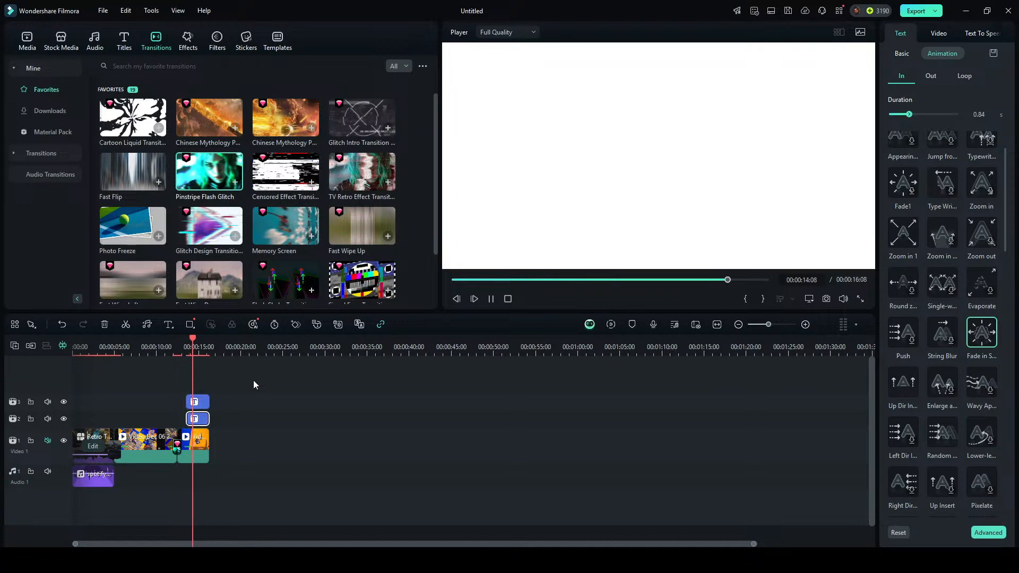
key("space")
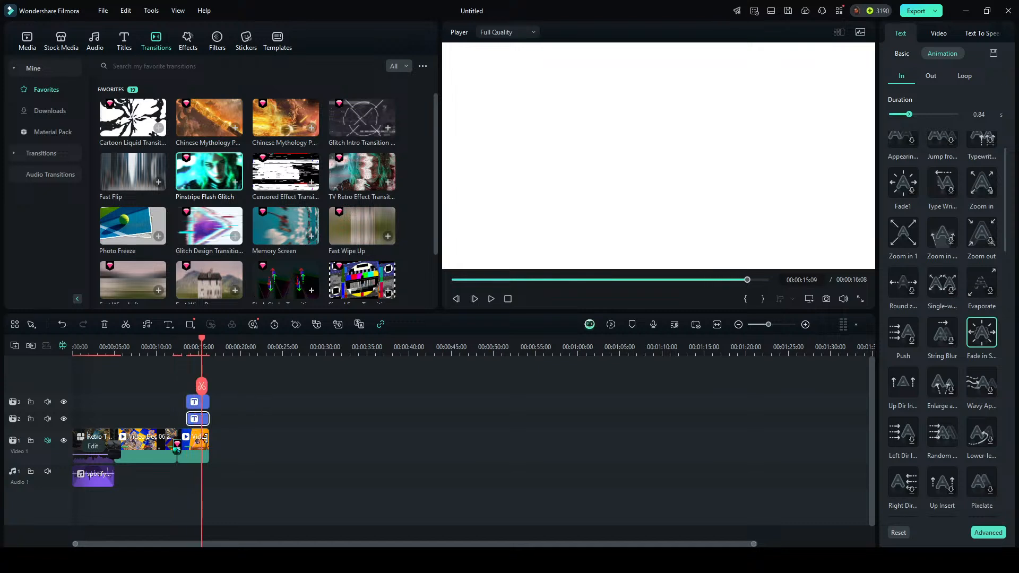
Try splitting the last video clip at 00:00:15:09 and moving its end piece away and back.
left_click(204, 438)
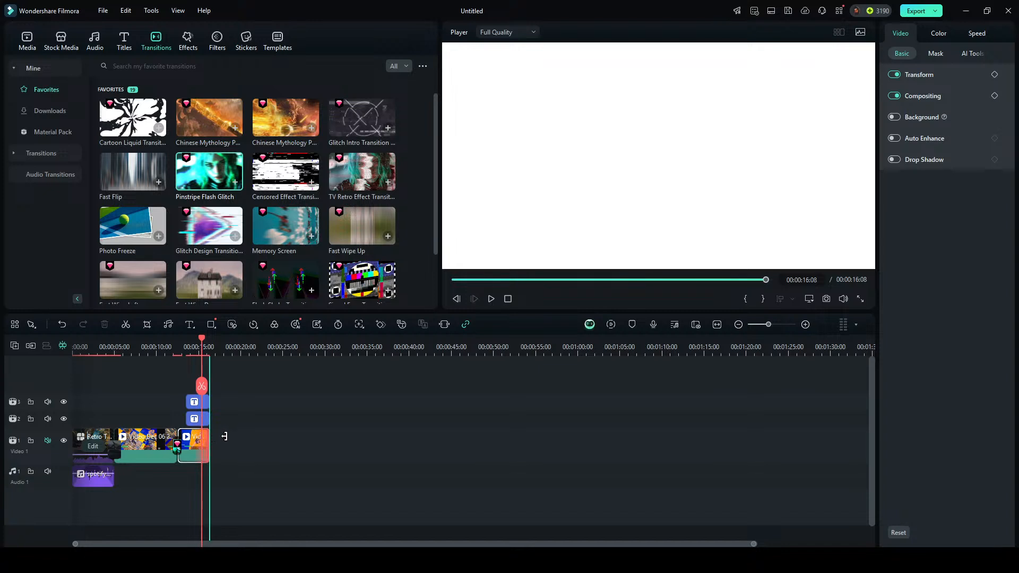
left_click(202, 438)
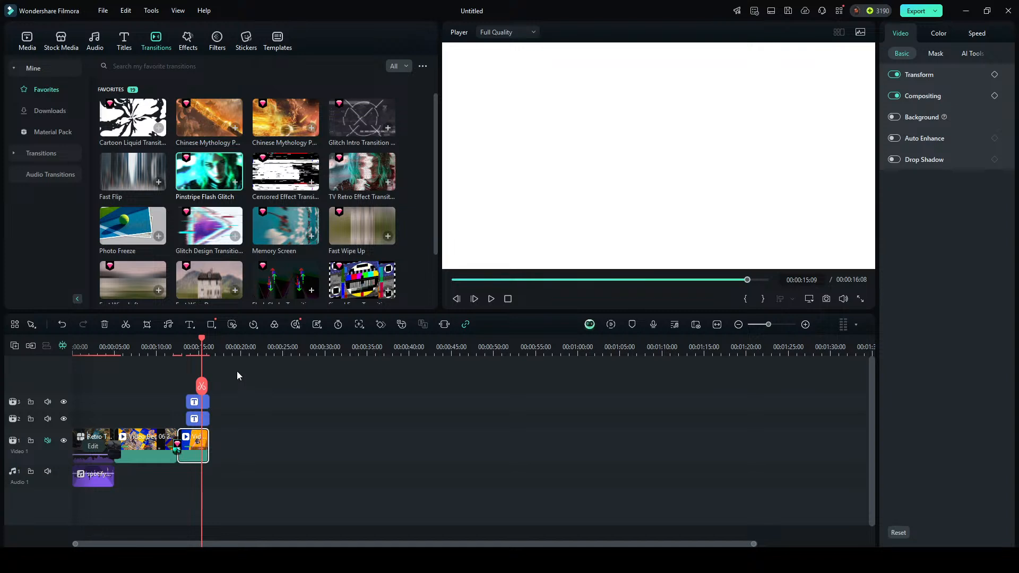
left_click(200, 389)
left_click_drag(205, 449, 228, 448)
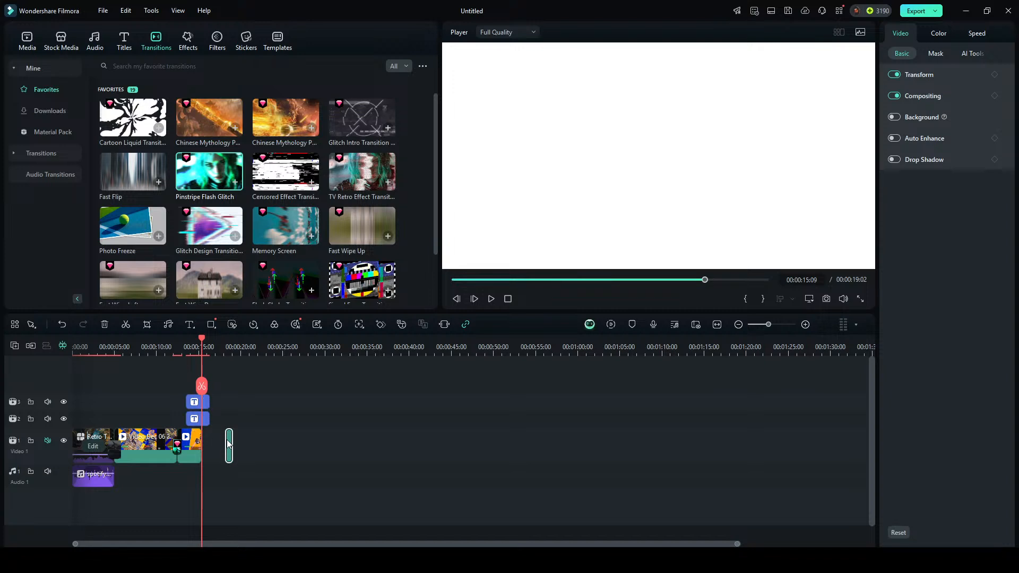
left_click_drag(229, 443, 206, 448)
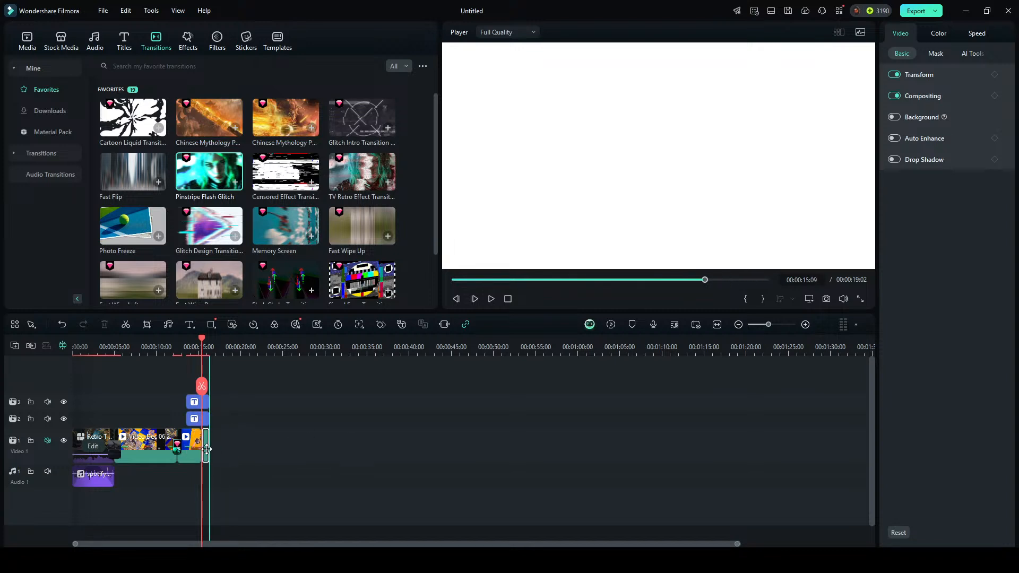
left_click(277, 412)
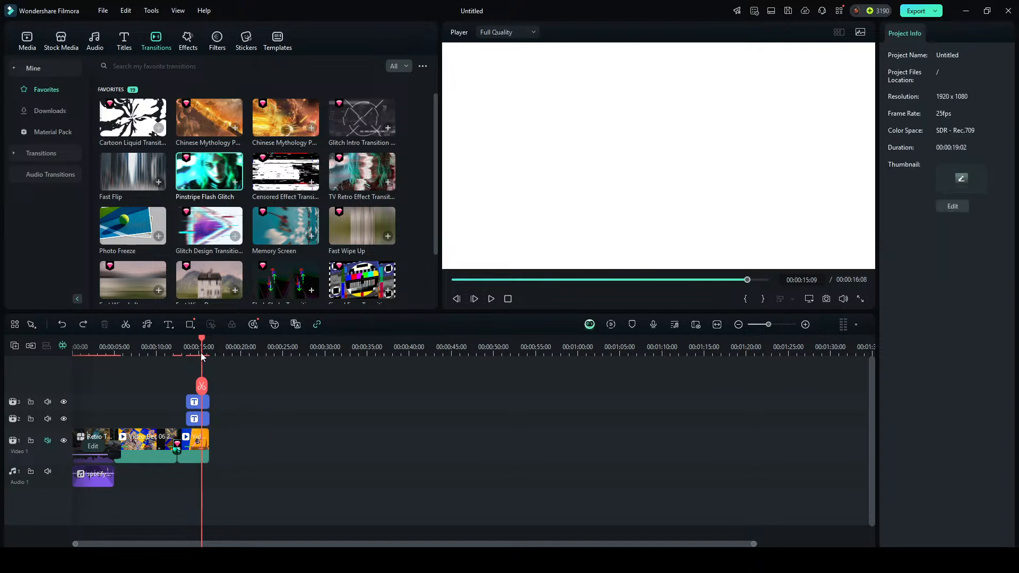
Play the last clip from the glitch transition through the titles, stopping shortly before the clip's end.
left_click(174, 352)
key("space")
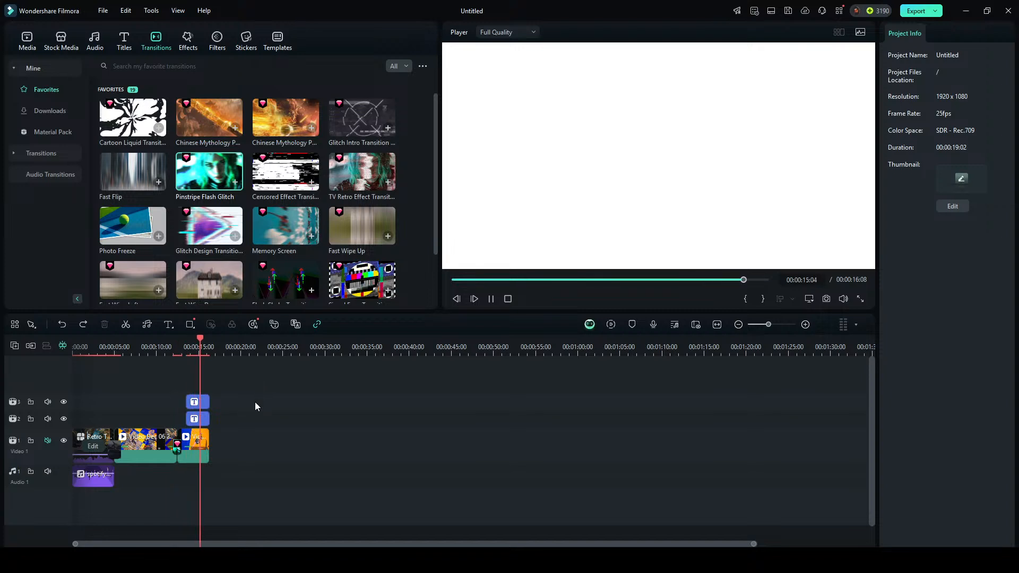
key("space")
Add the Pinstripe Flash Glitch transition to the end of the last clip, shorten it to 00:00:00:20, and play it.
left_click(201, 444)
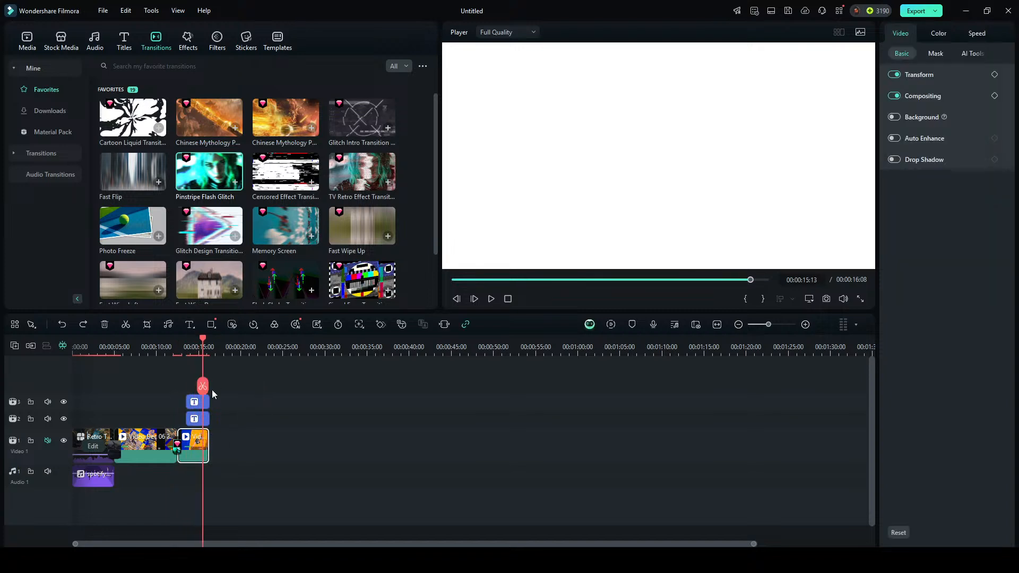
left_click(235, 182)
left_click(198, 445)
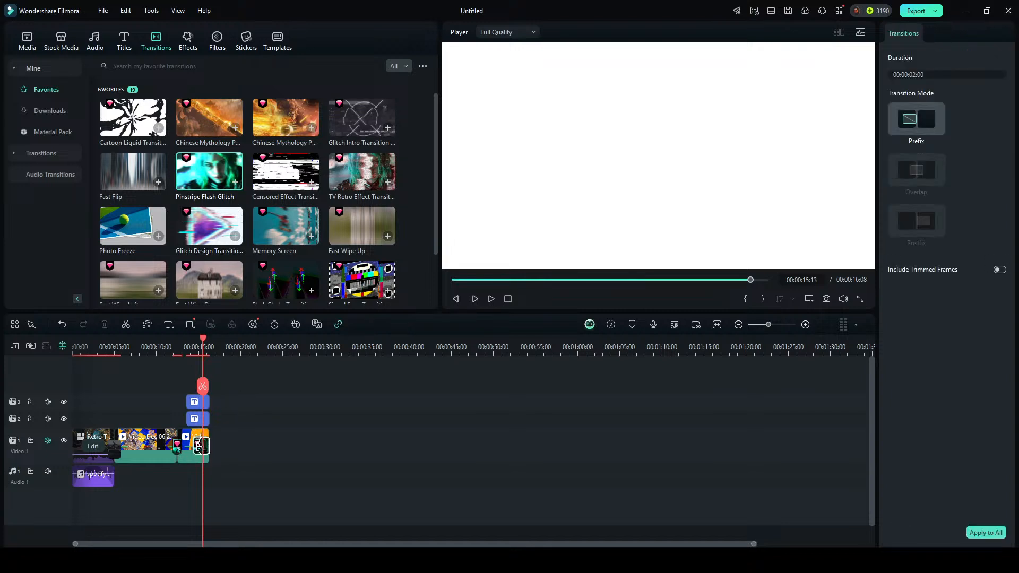
key("space")
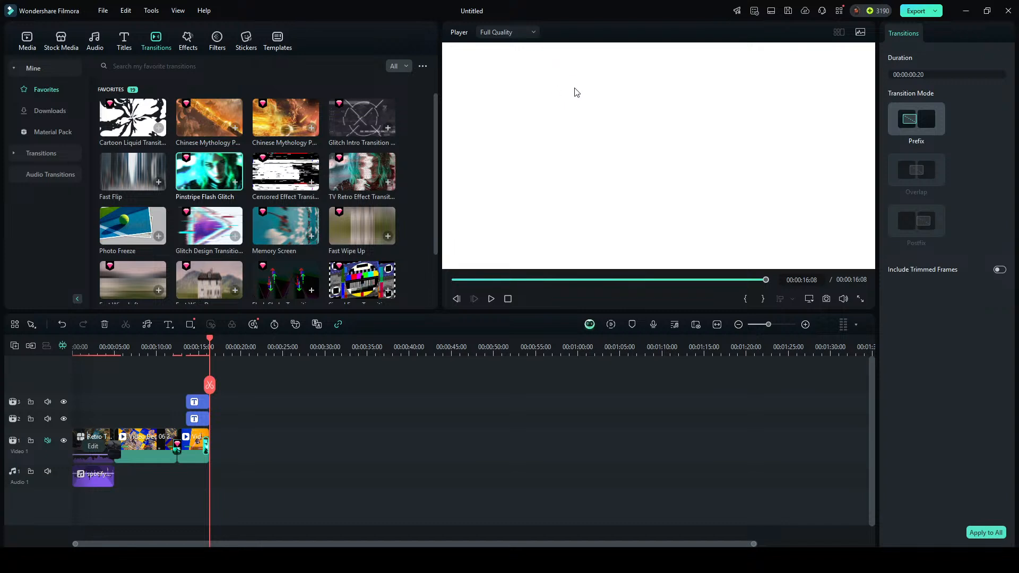
Trim the ends of both titles to 00:00:15:23, where the closing glitch transition starts, and play the result.
left_click(201, 348)
left_click_drag(204, 384, 207, 389)
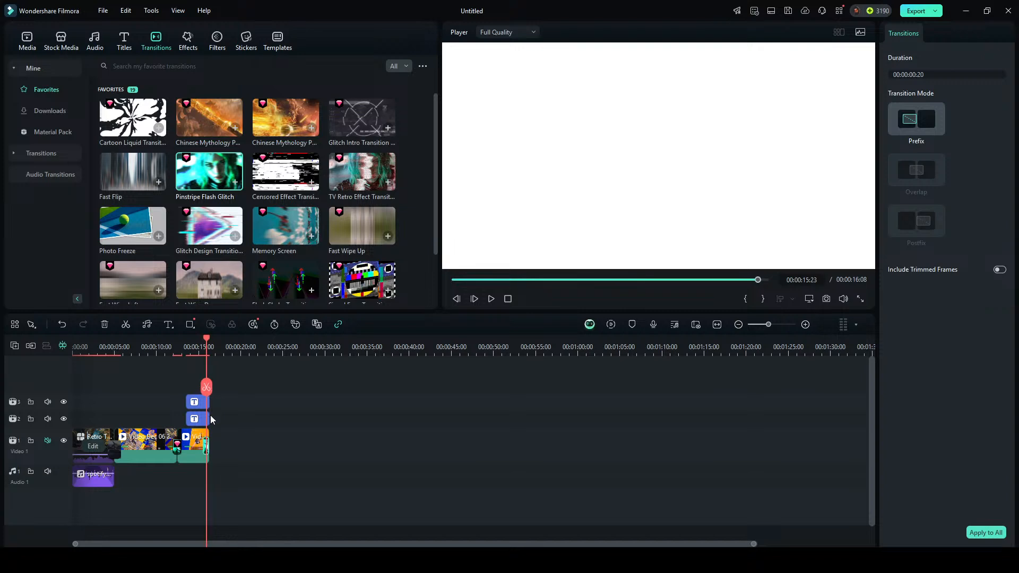
left_click_drag(216, 425, 208, 407)
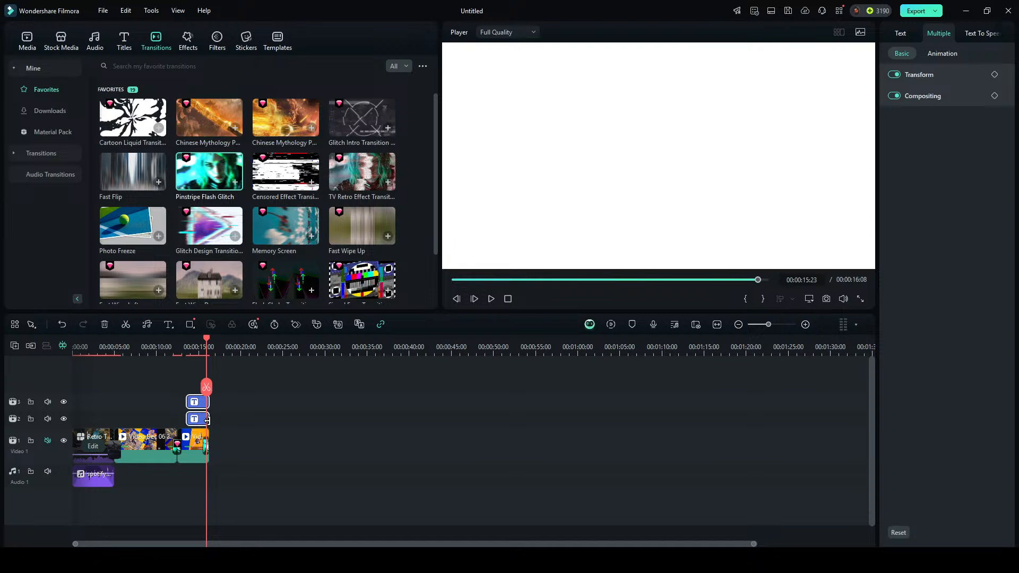
left_click(239, 415)
key("space")
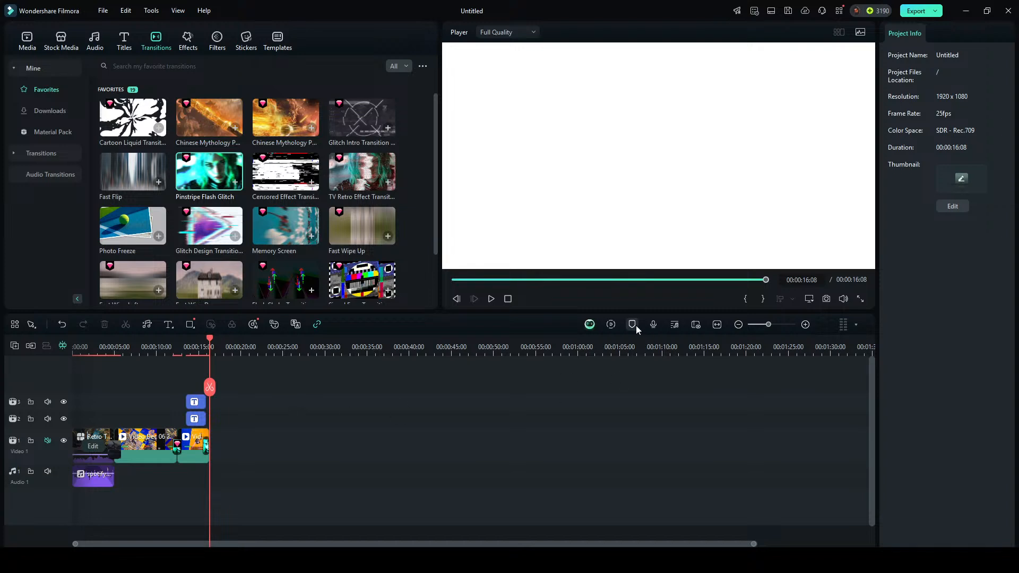
Mark the titles' start at 00:00:13:12 and their end at 00:00:15:23 with timeline markers.
left_click(186, 364)
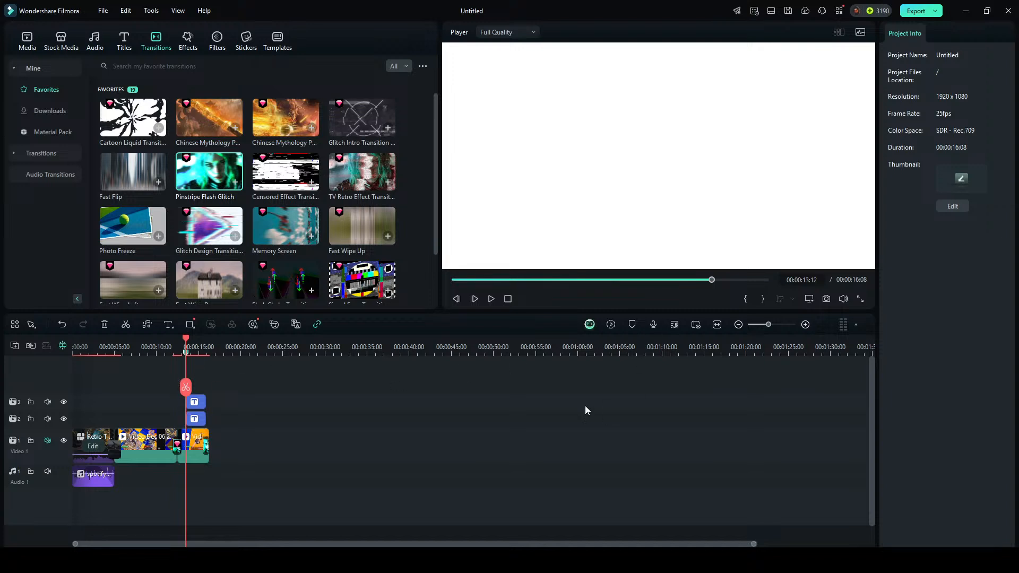
left_click(272, 353)
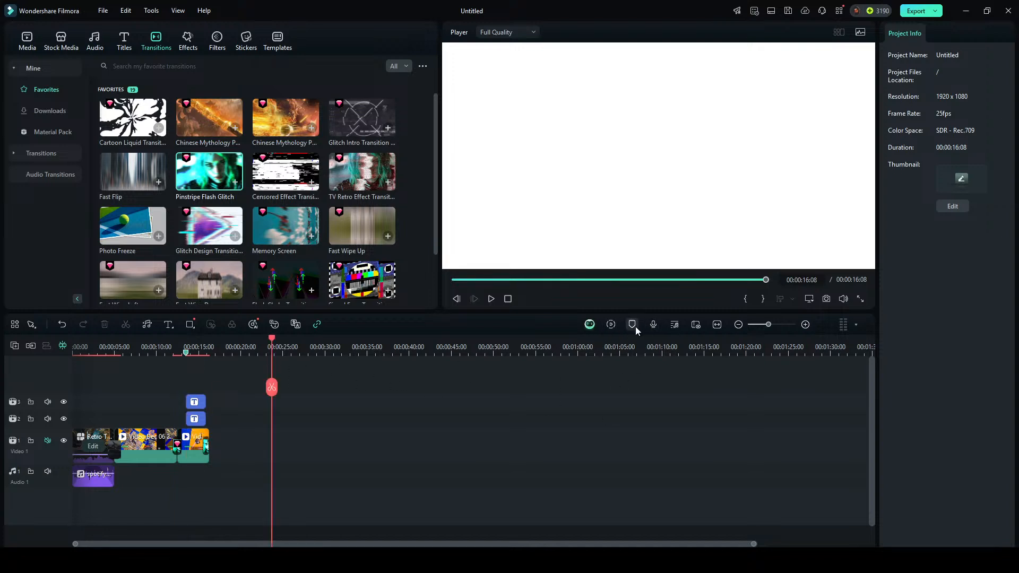
left_click(633, 325)
left_click_drag(271, 352, 206, 373)
left_click(205, 368)
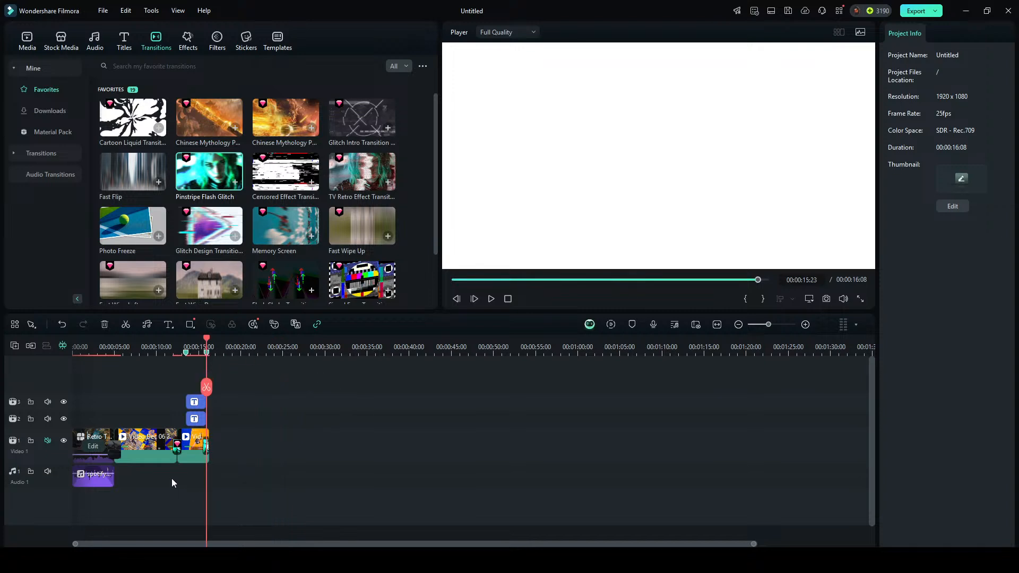
Move all clips on the main video and audio tracks away from the titles and back to the timeline's start.
left_click_drag(105, 499, 236, 456)
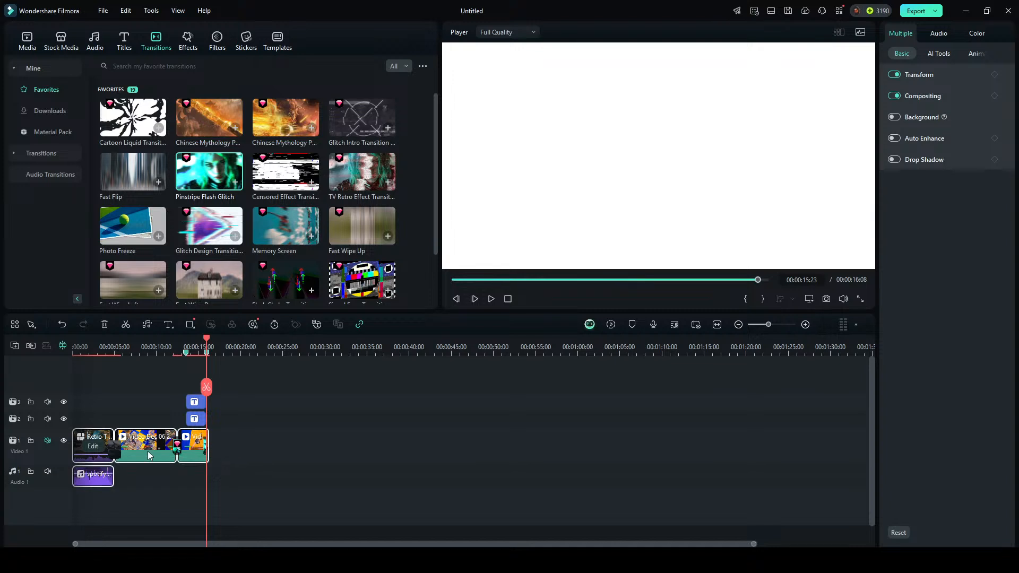
left_click_drag(147, 451, 517, 466)
left_click(537, 425)
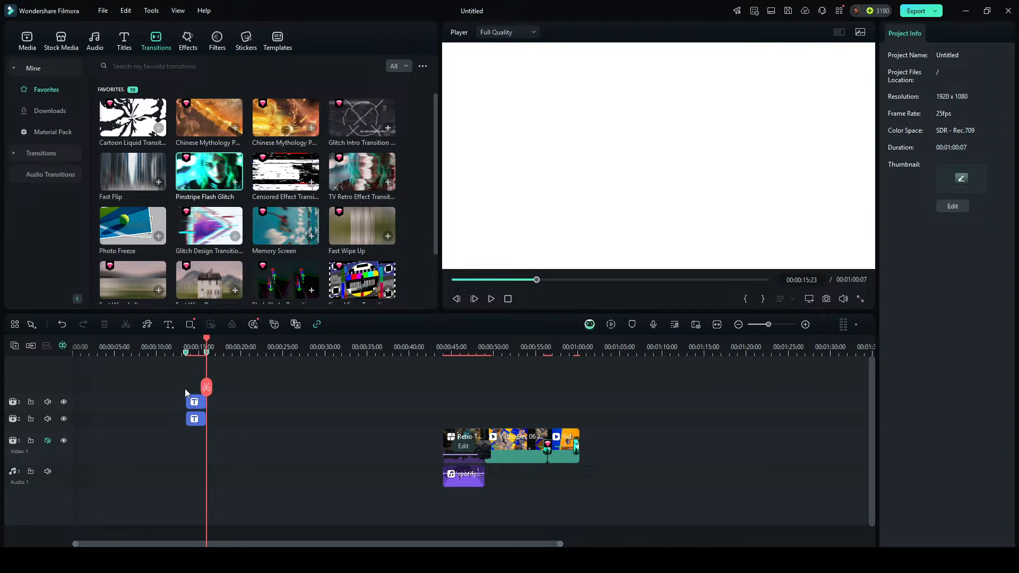
left_click_drag(622, 497, 40, 434)
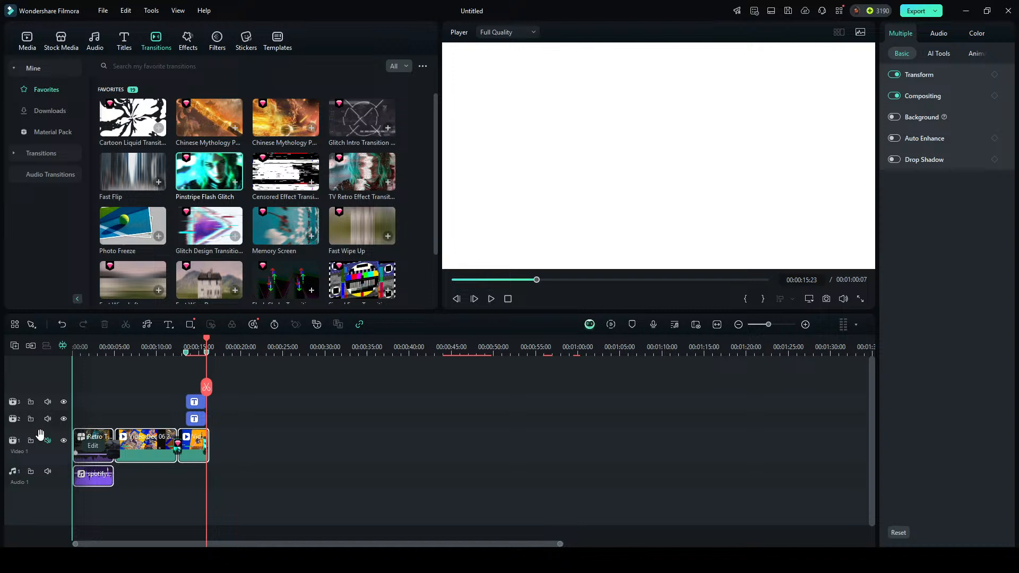
Deselect the clips and play from the first marker to the end of the video.
left_click(247, 442)
left_click(183, 354)
key("space")
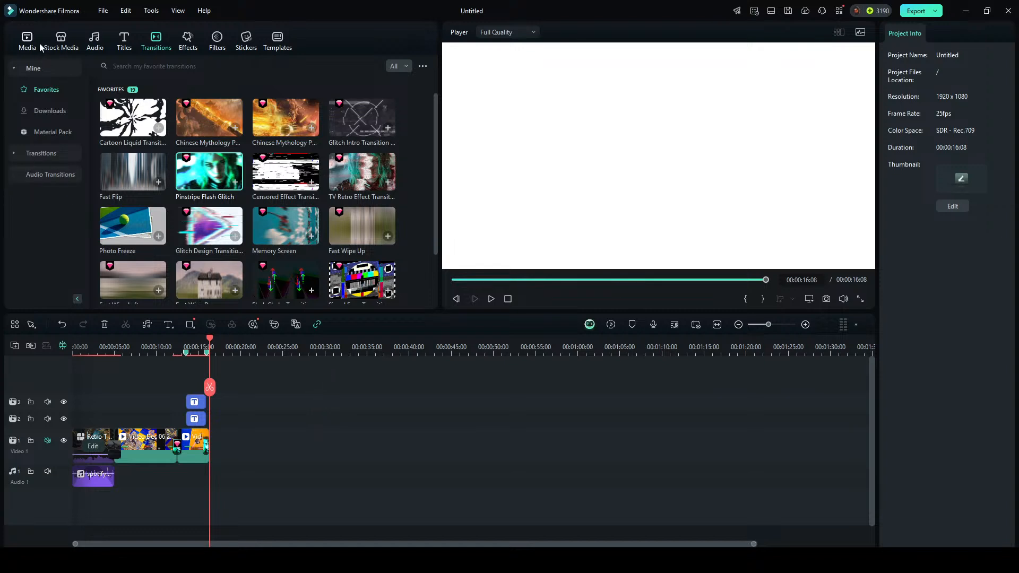
Browse the audio library's music and add the favorite track Hip Hop Cap-AI Music to the timeline.
left_click(97, 42)
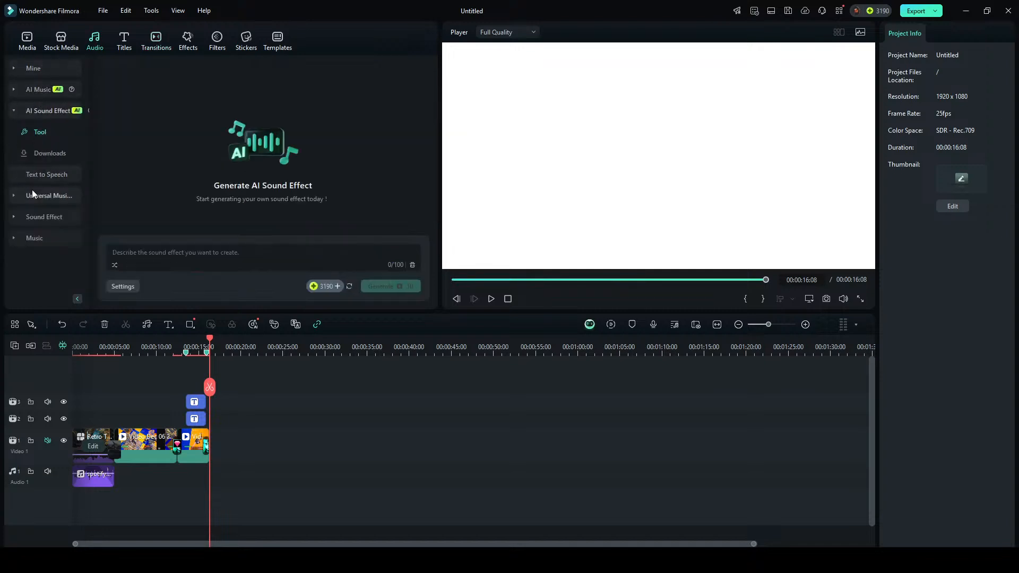
left_click(52, 195)
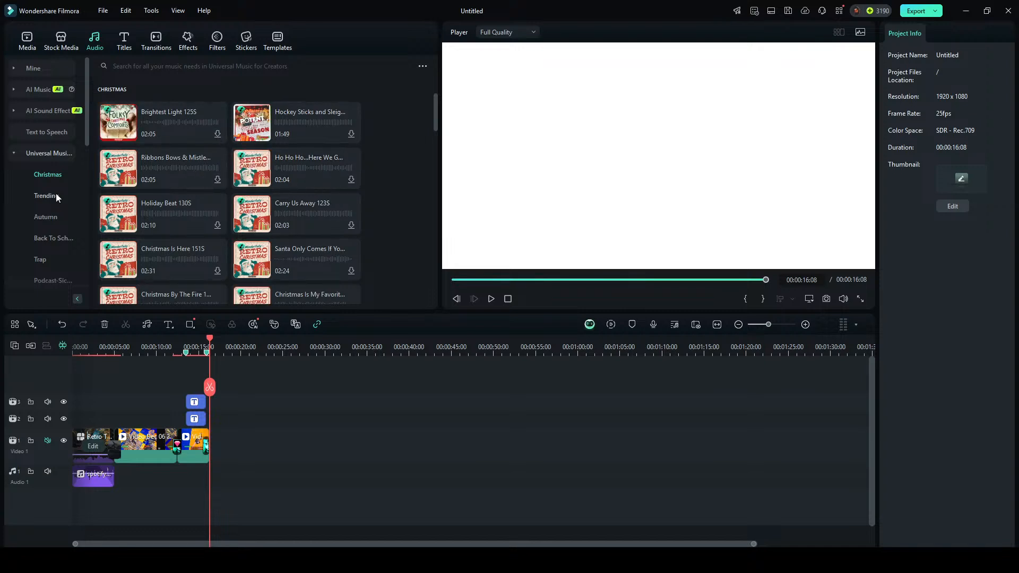
left_click(50, 68)
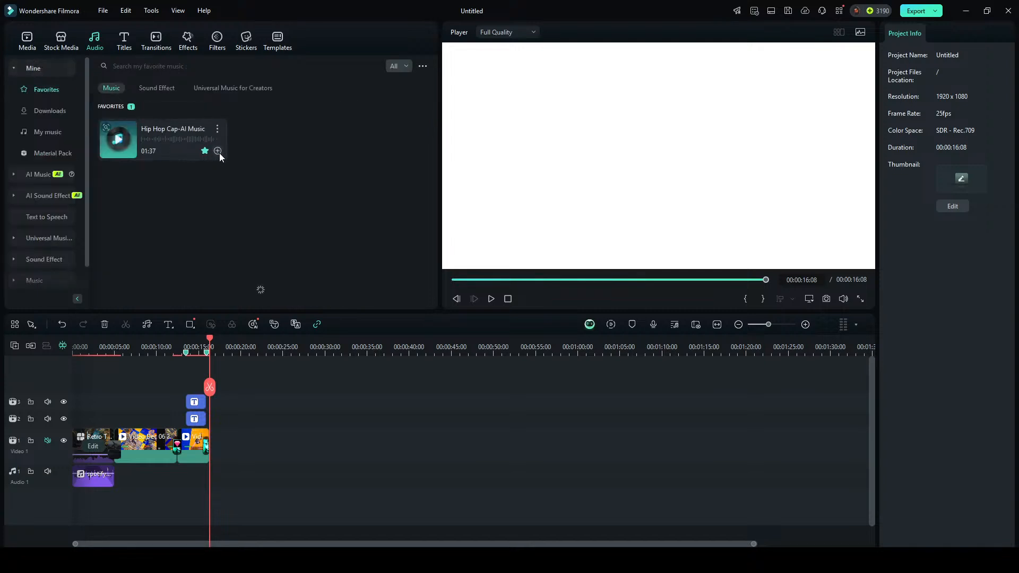
left_click(217, 152)
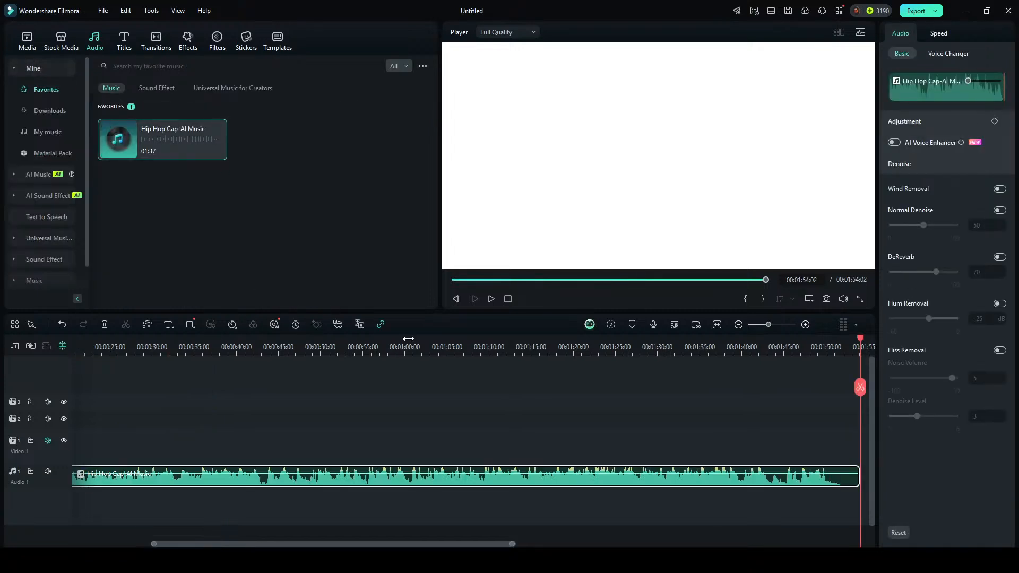
Move the Hip Hop Cap-AI Music clip to a second audio track, starting where the intro ends.
left_click_drag(860, 385, 364, 380)
left_click_drag(241, 418, 484, 431)
left_click_drag(502, 478, 86, 481)
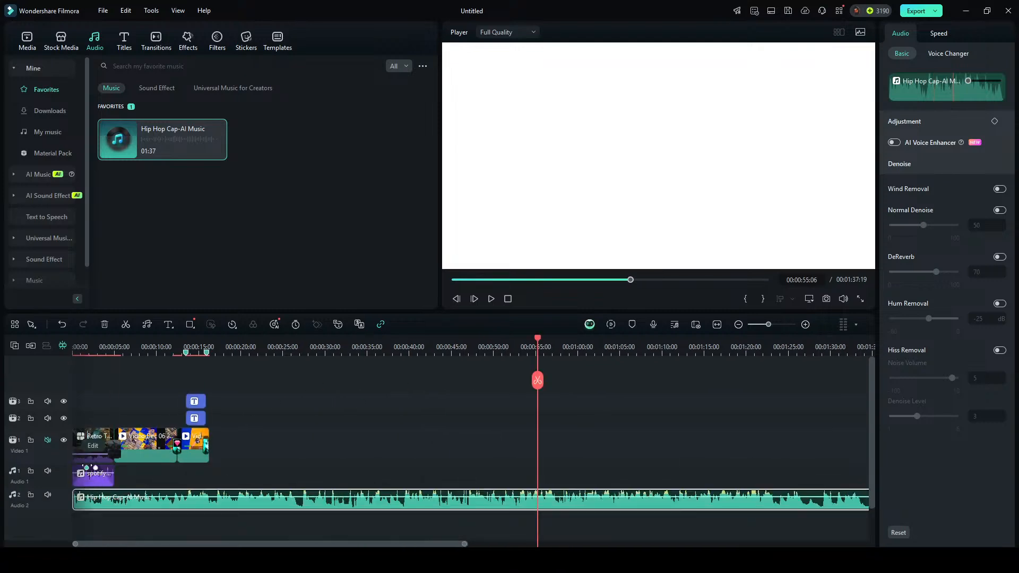
left_click_drag(96, 508, 136, 507)
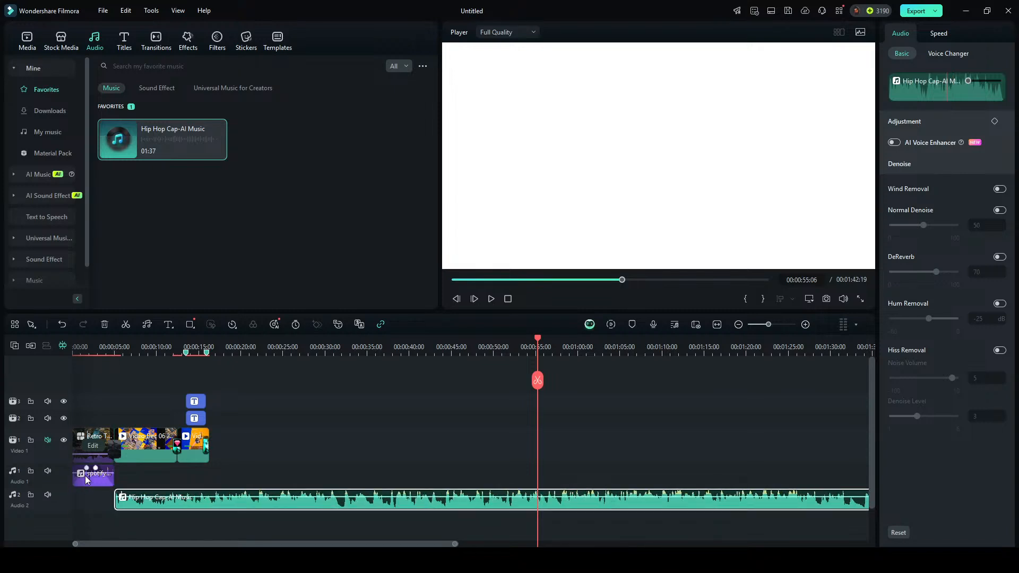
Play across the end of the intro, and move the Hip Hop Cap-AI Music clip slightly earlier so it overlaps the intro.
left_click(110, 349)
key("space")
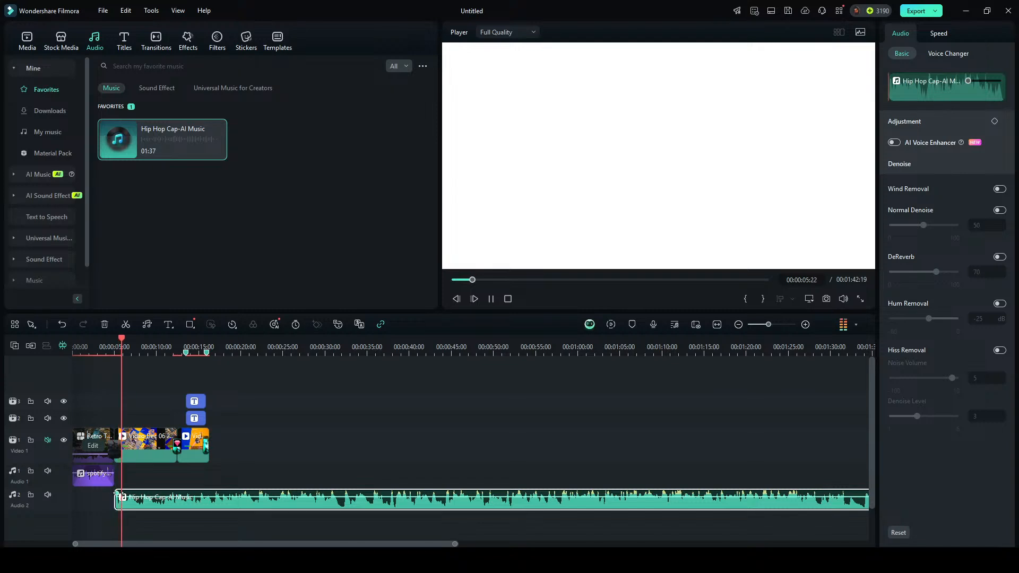
key("space")
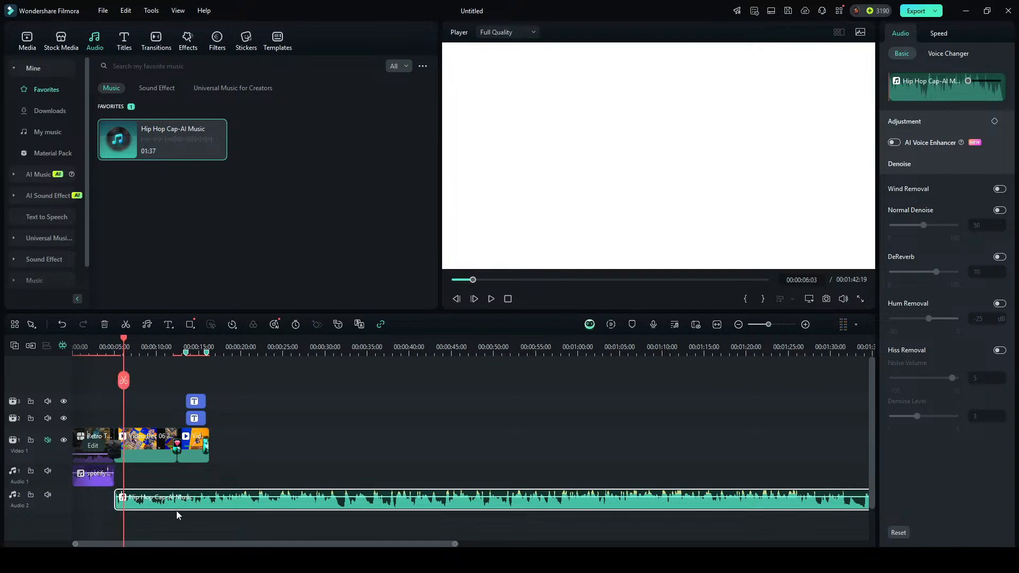
left_click_drag(176, 504, 163, 504)
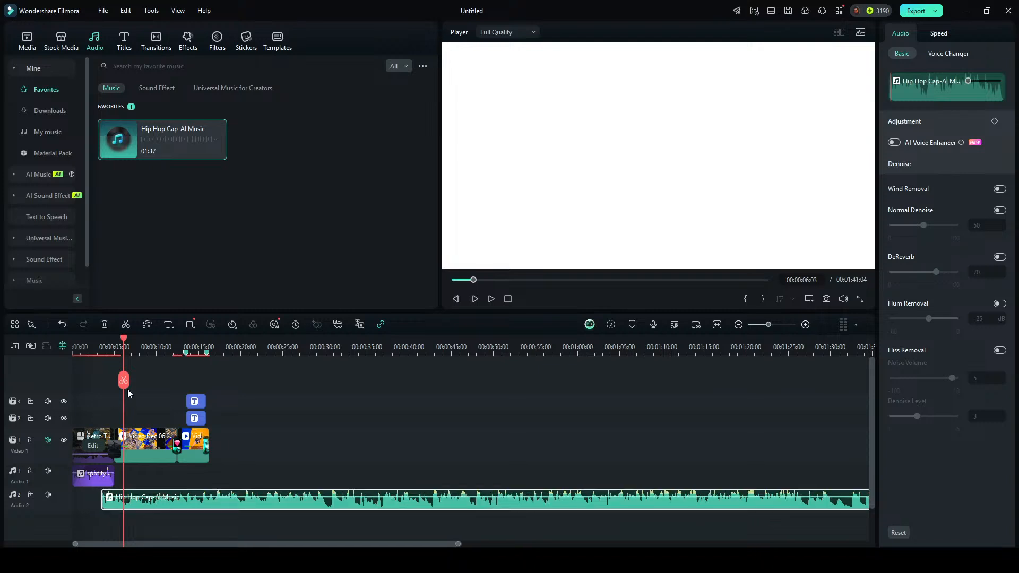
Add a fade-in to the Hip Hop Cap-AI Music clip that lasts until the intro ends, and preview the transition.
left_click_drag(124, 397, 101, 399)
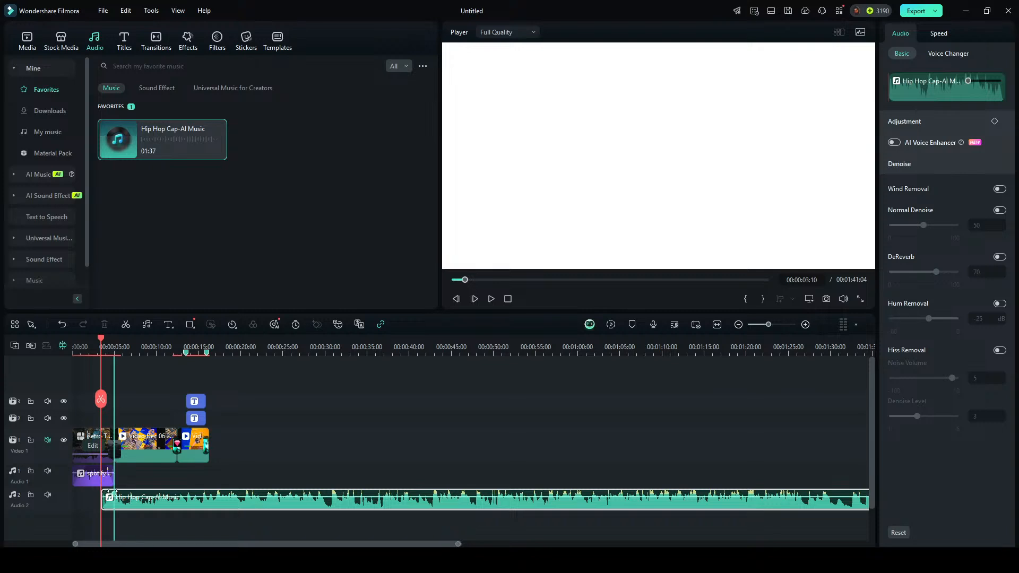
left_click_drag(113, 491, 114, 492)
key("space")
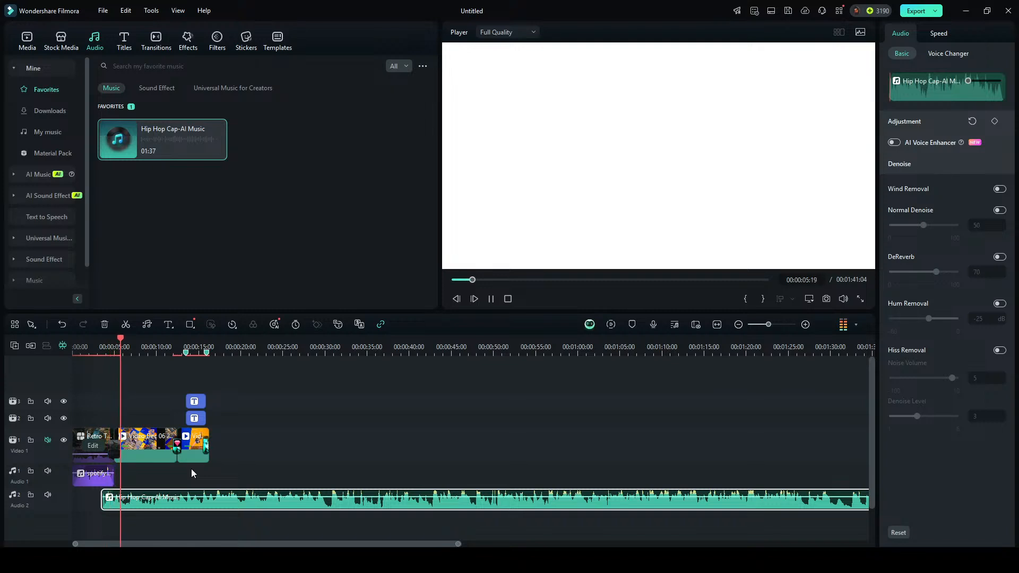
key("space")
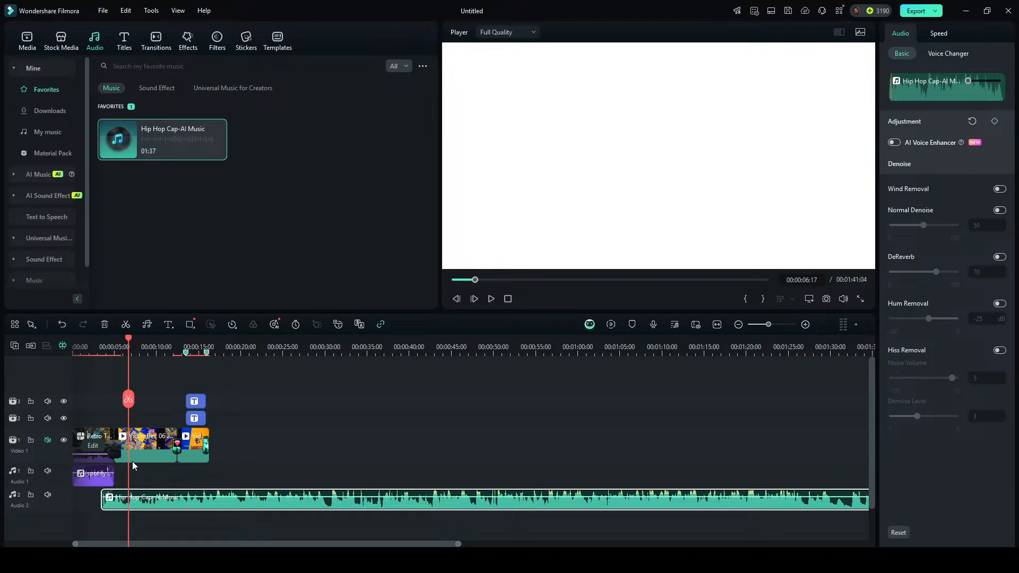
left_click(90, 354)
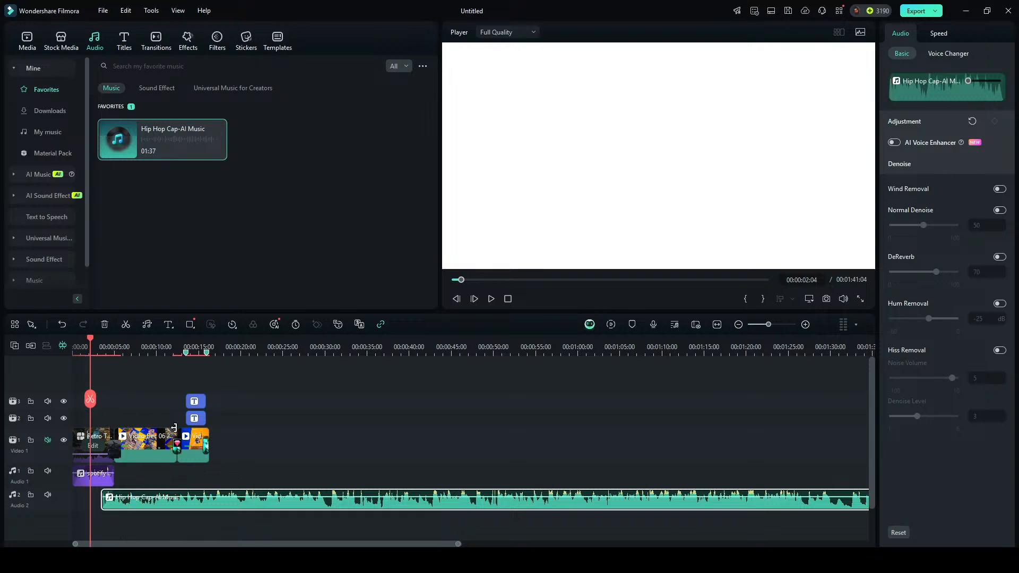
key("space")
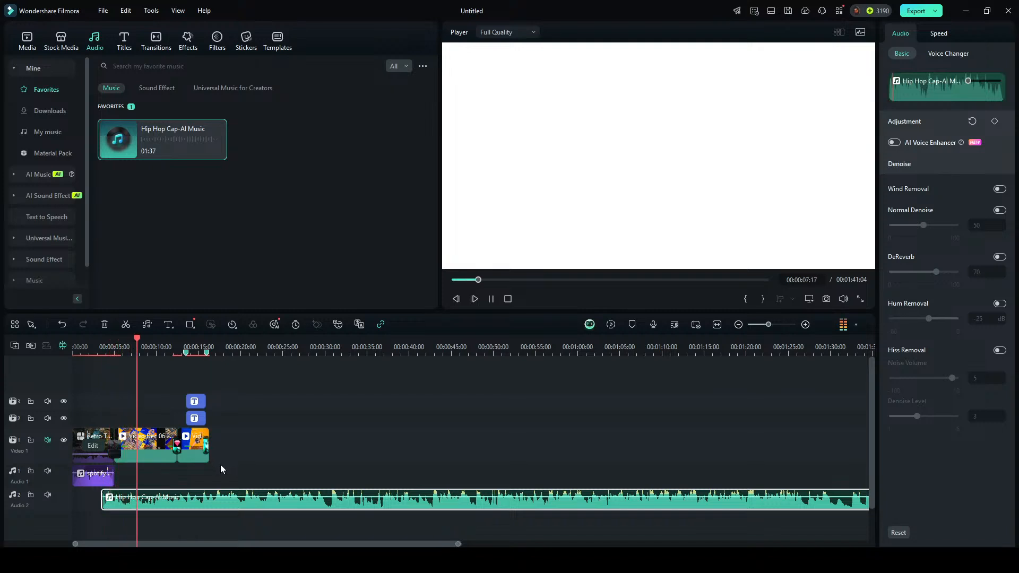
key("space")
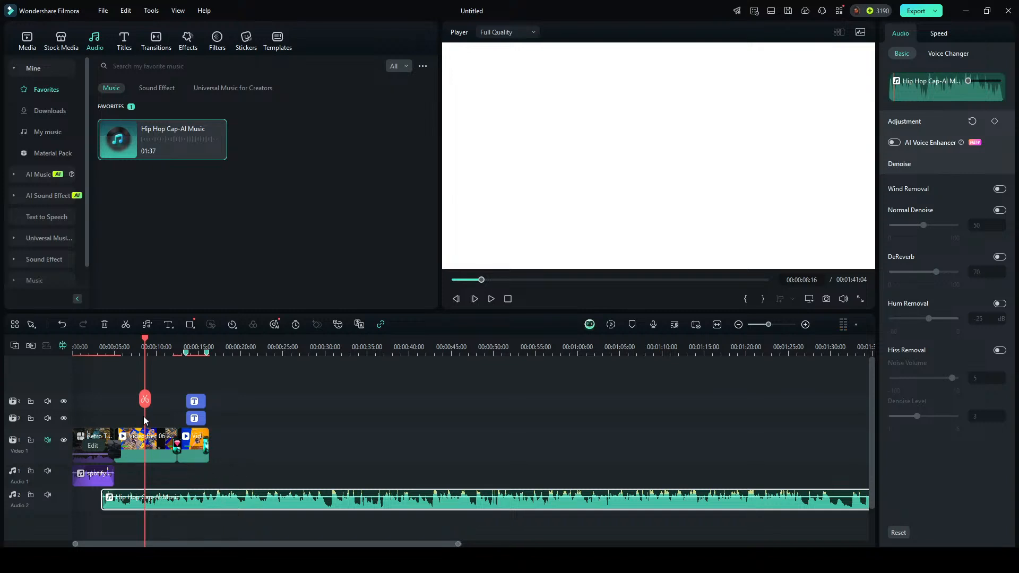
Play the timeline from near its start, and replay the overlap between the intro and the background music.
left_click(113, 402)
left_click_drag(117, 399, 79, 399)
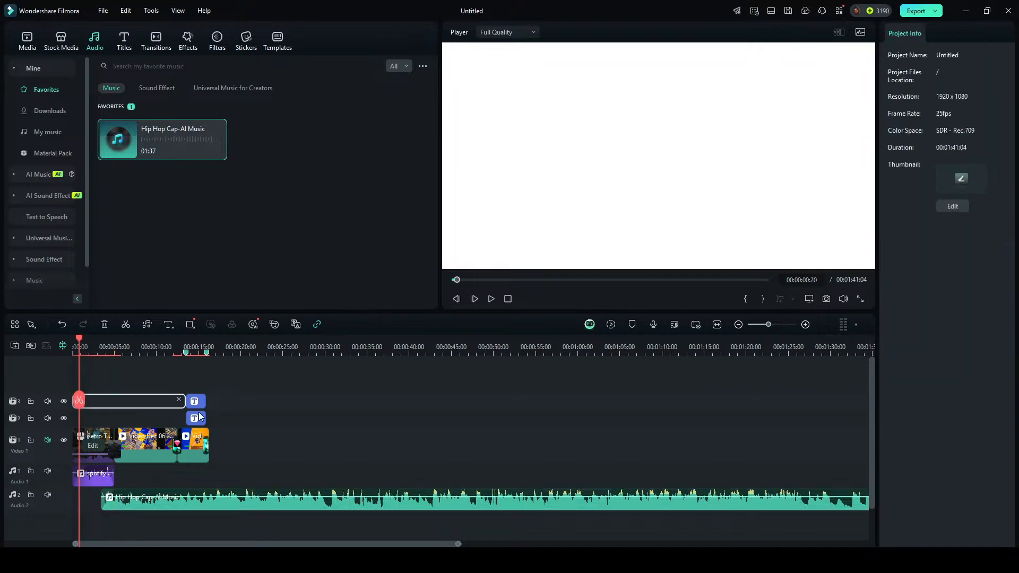
left_click(805, 325)
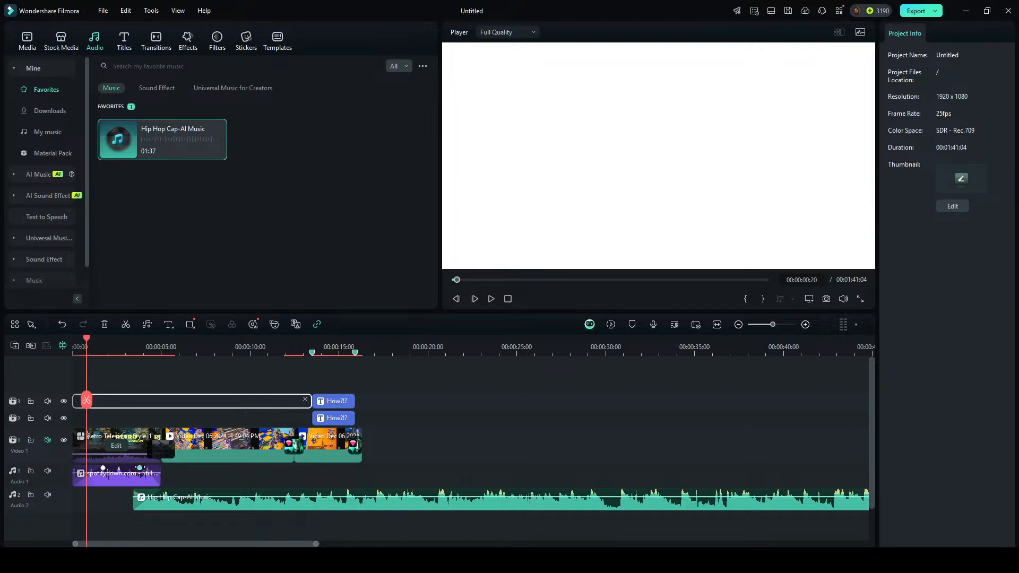
key("Delete")
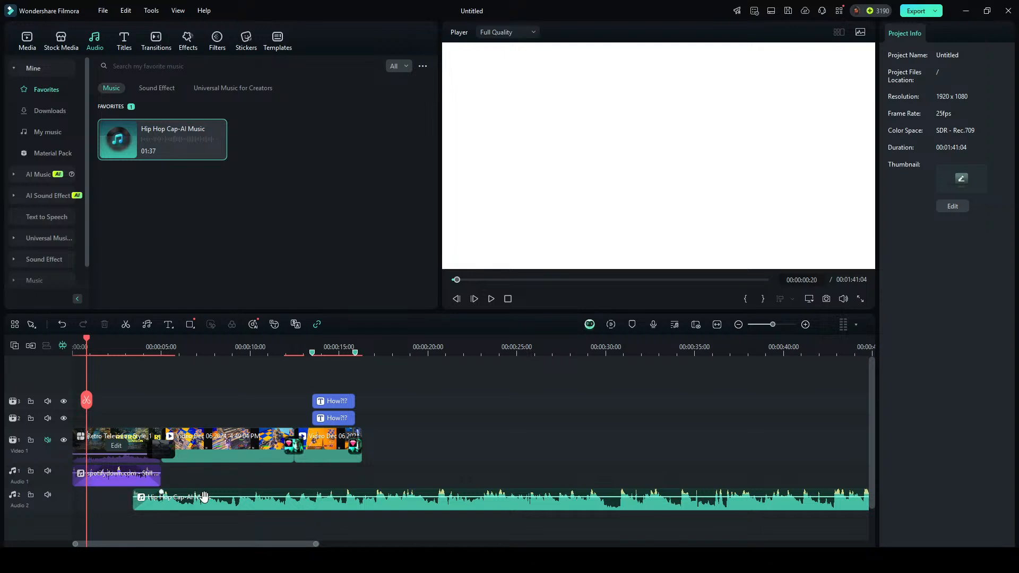
key("space")
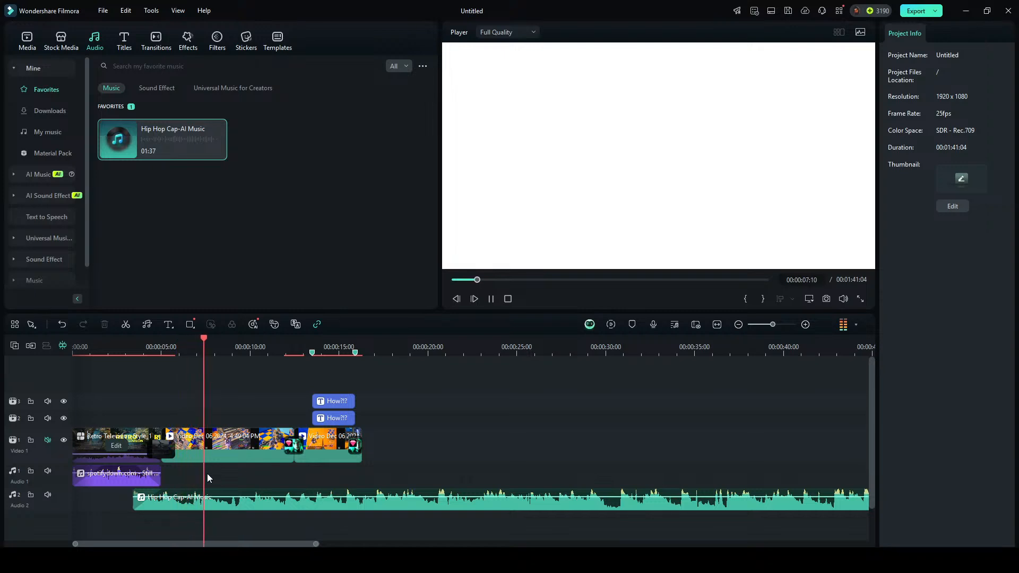
key("space")
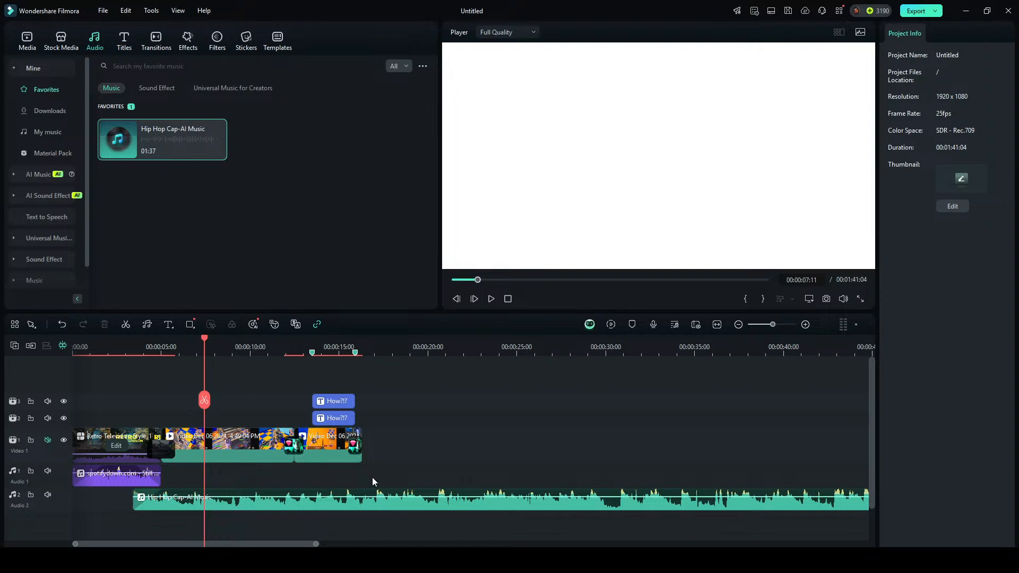
left_click(154, 346)
key("space")
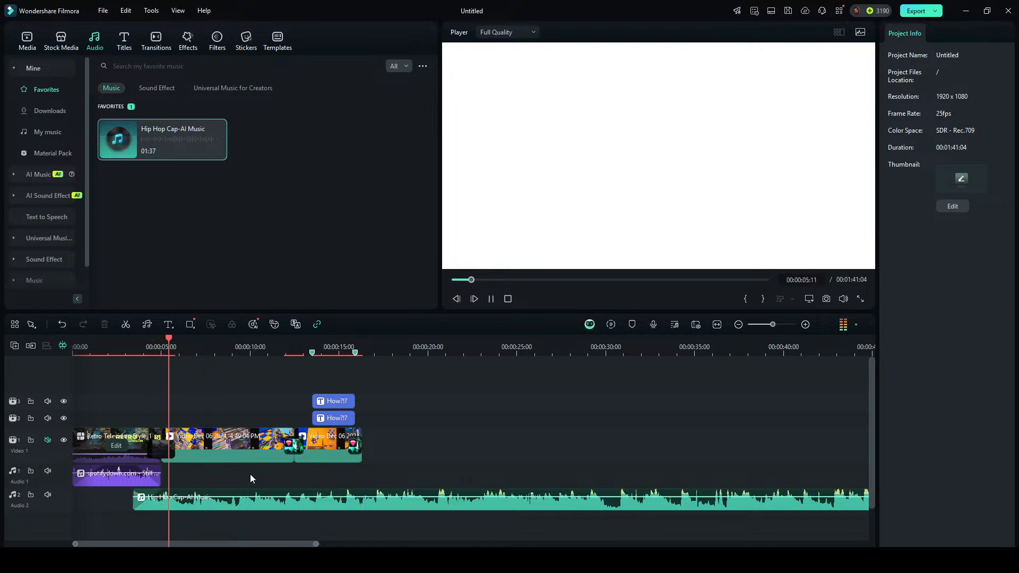
key("space")
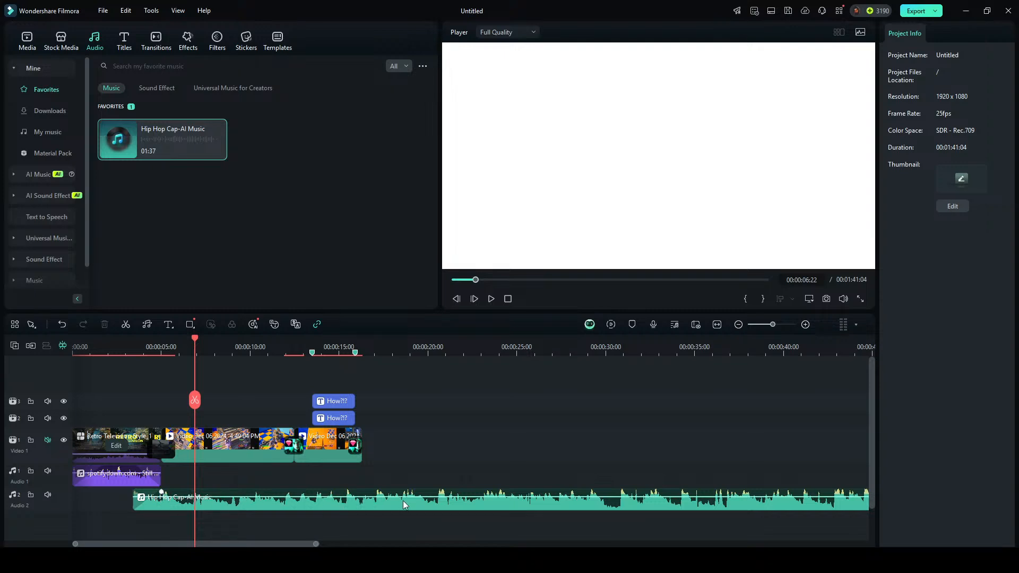
Select the Hip Hop Cap-AI Music clip and review its basic audio, Voice Changer, Uniform Speed and Speed Ramping options.
left_click(467, 498)
mouse_move(466, 498)
left_mouse_down()
mouse_move(476, 501)
mouse_move(460, 498)
left_mouse_up()
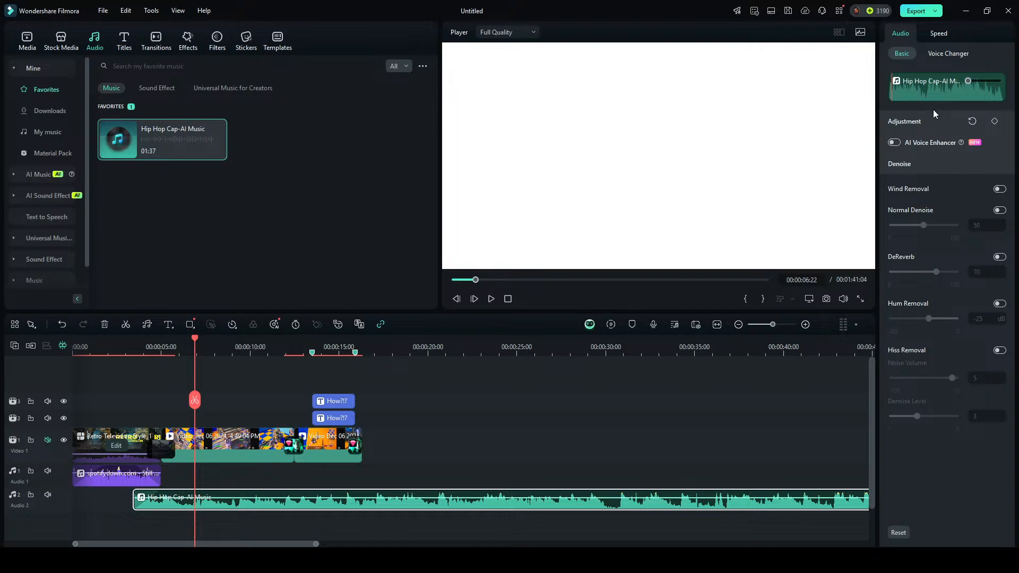
left_click(931, 95)
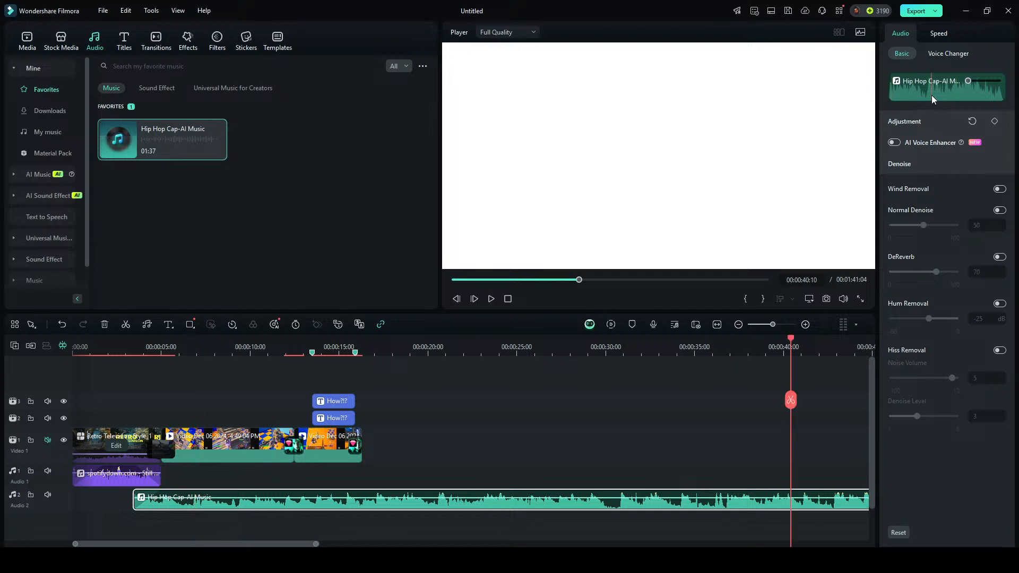
left_click(941, 54)
left_click(905, 55)
left_click(942, 35)
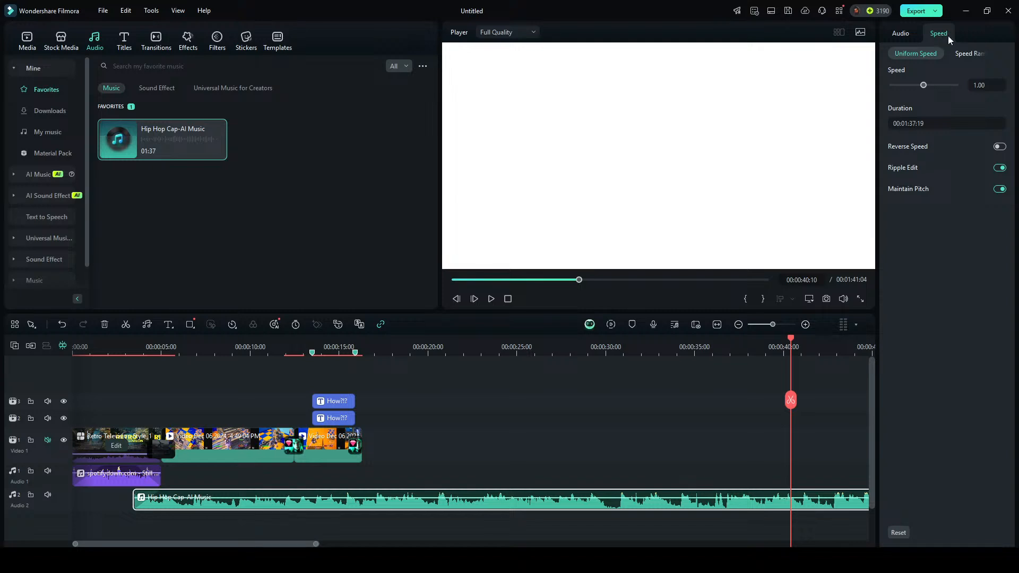
left_click(959, 52)
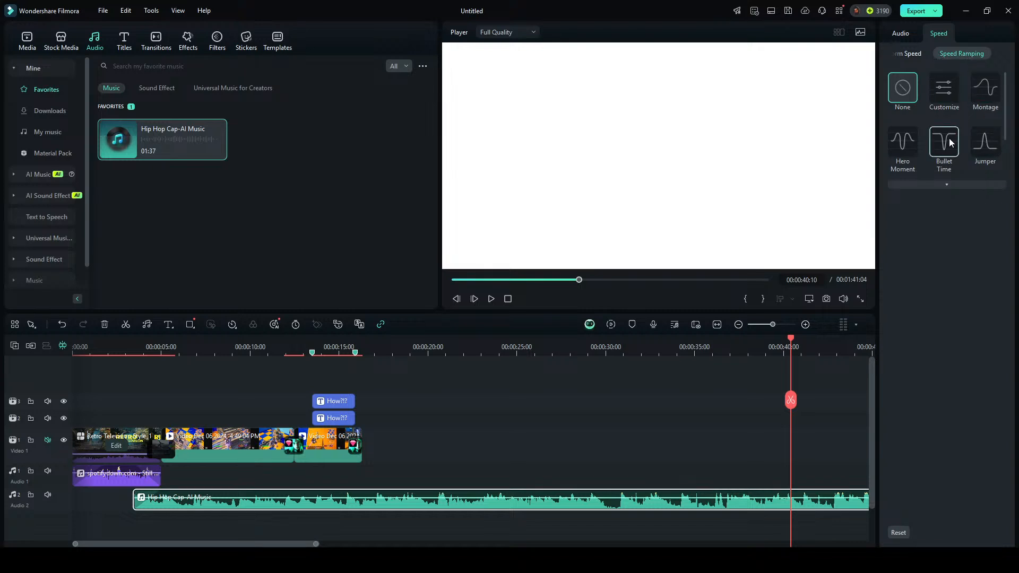
left_click(900, 34)
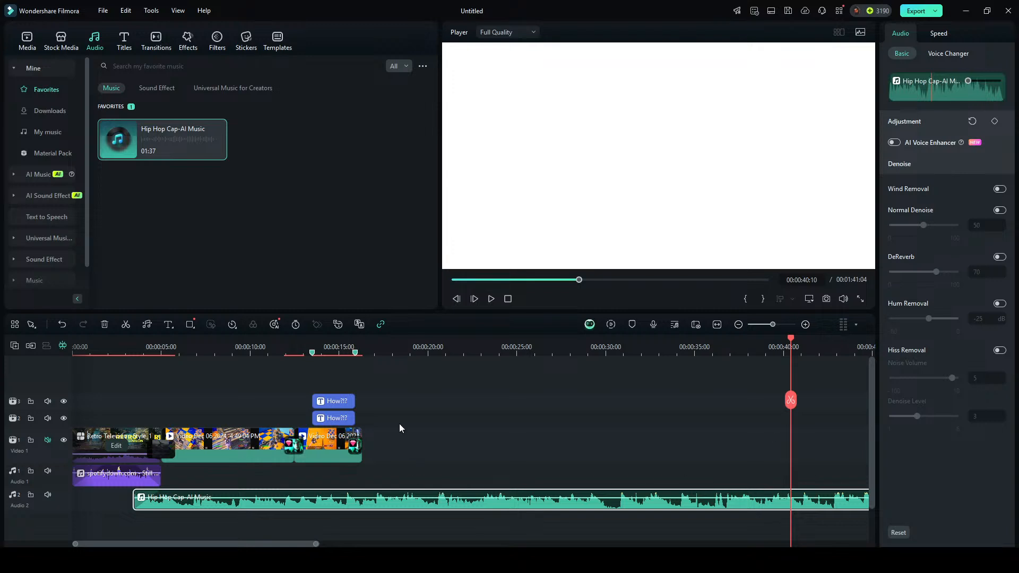
Play from just before the first marker past the end of the video to check the music under the titles.
left_click(305, 353)
key("space")
key("space")
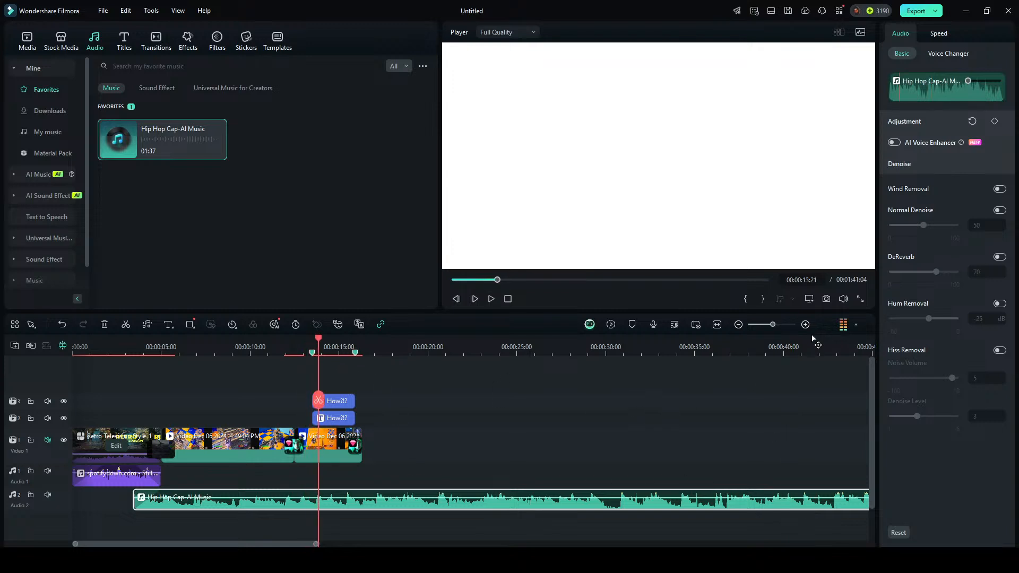
left_click(716, 325)
key("space")
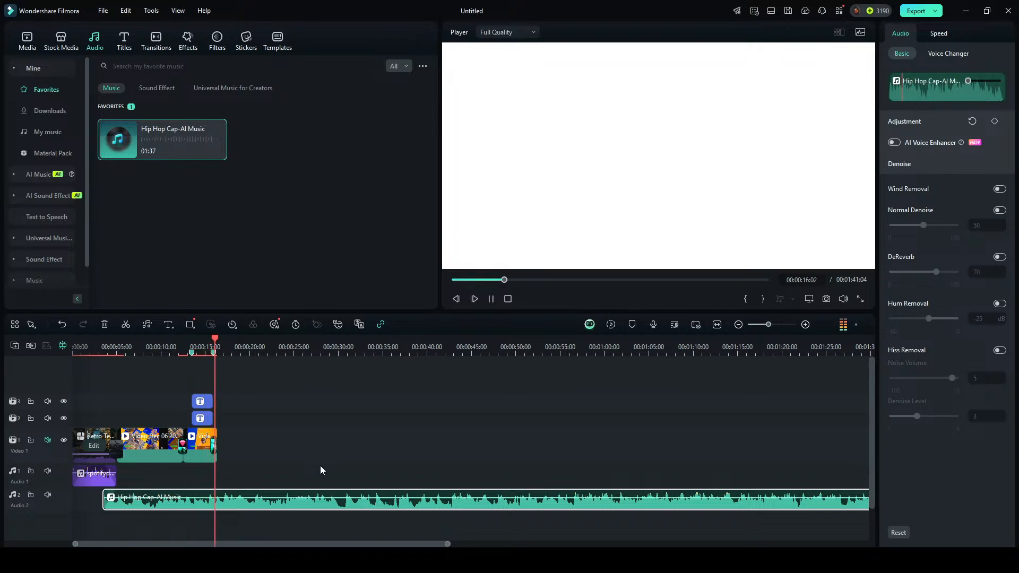
key("space")
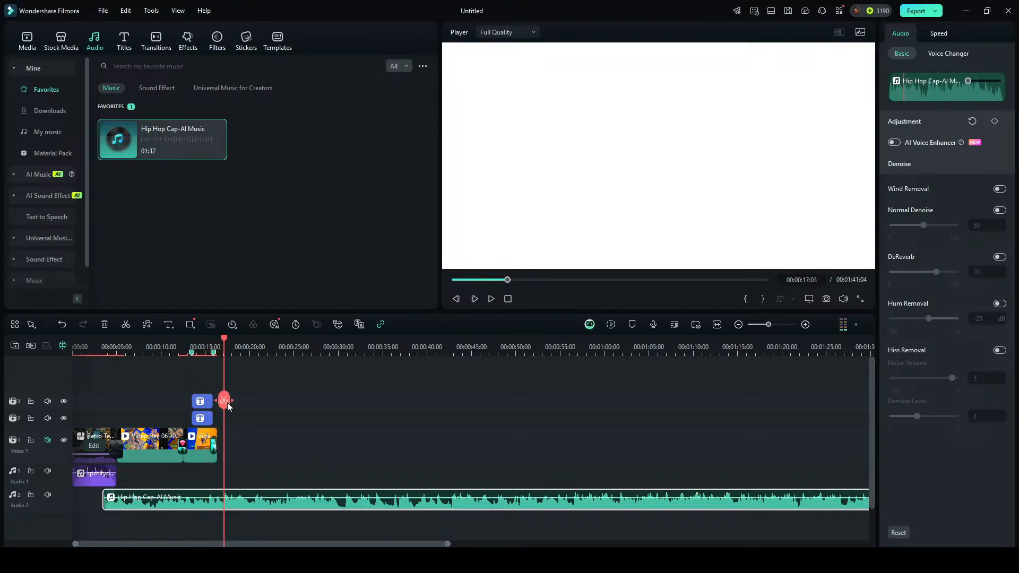
Listen to several later parts of the Hip Hop Cap-AI Music clip to compare sections for the background music.
left_click_drag(224, 406, 253, 406)
key("space")
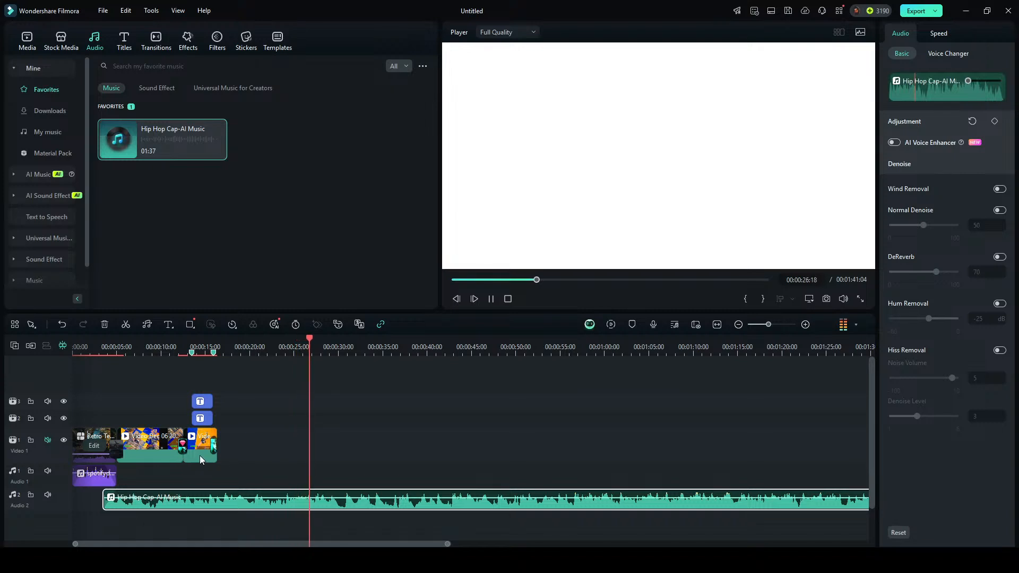
key("space")
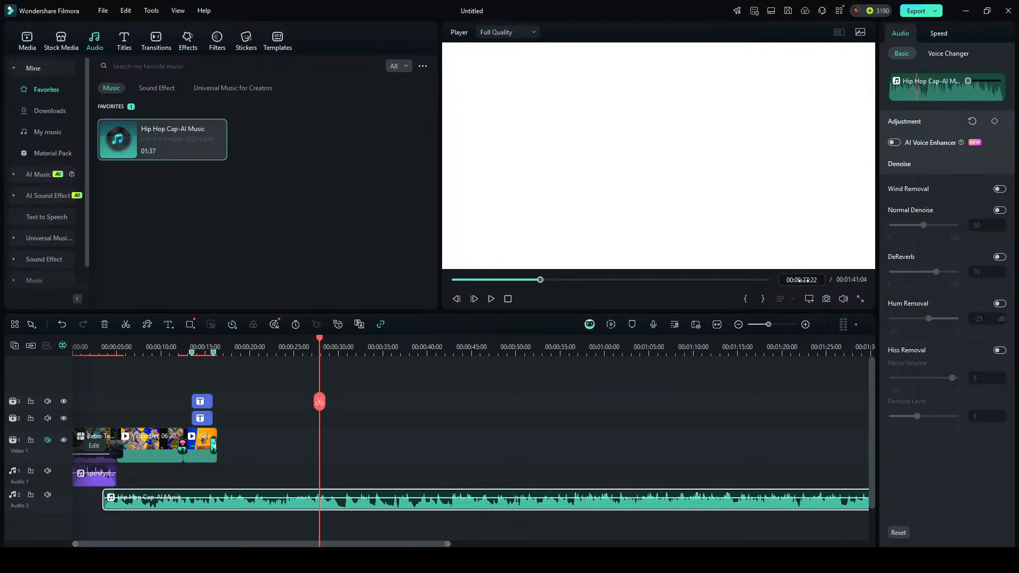
key("space")
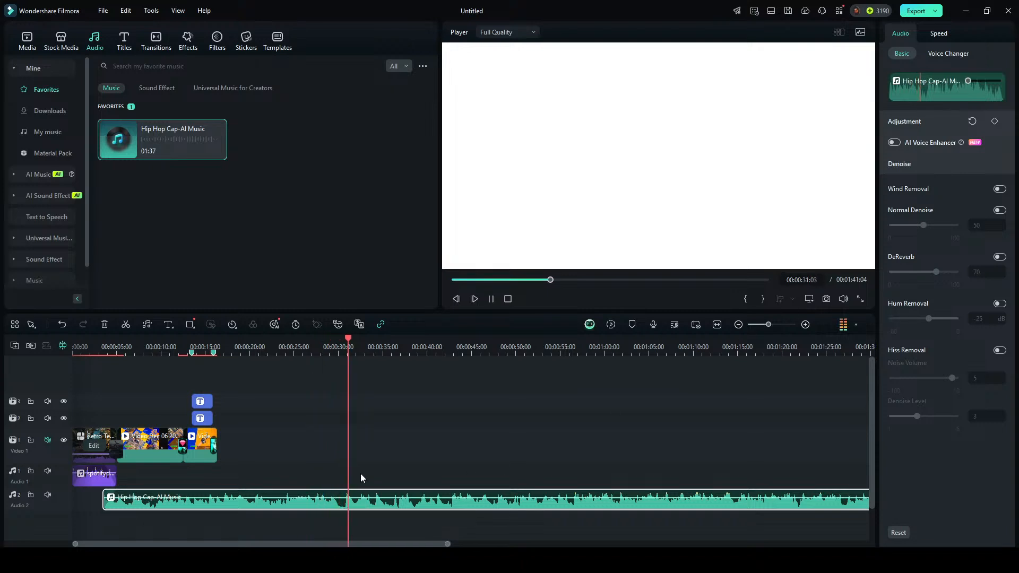
key("space")
left_click(441, 353)
key("space")
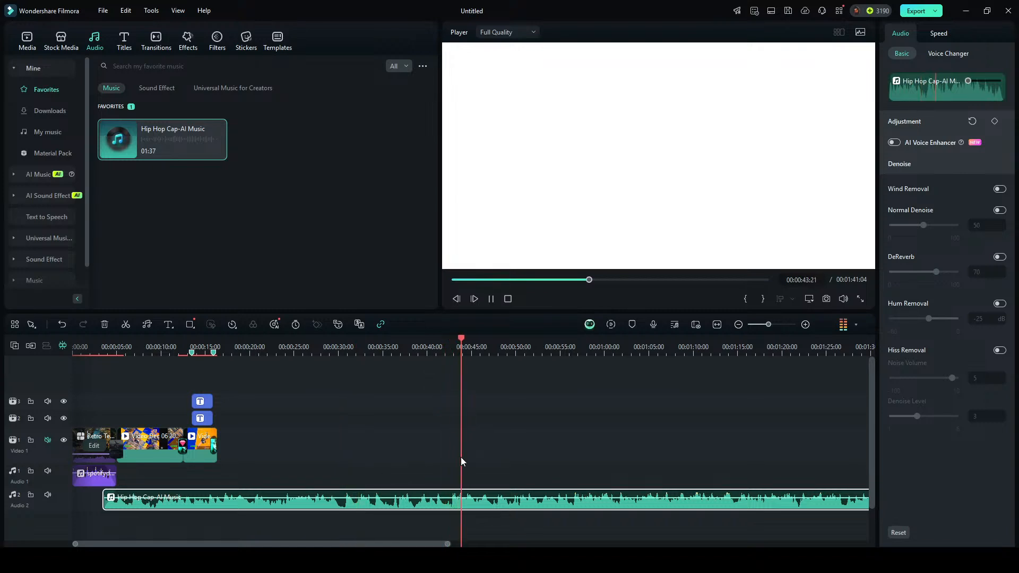
left_click(552, 393)
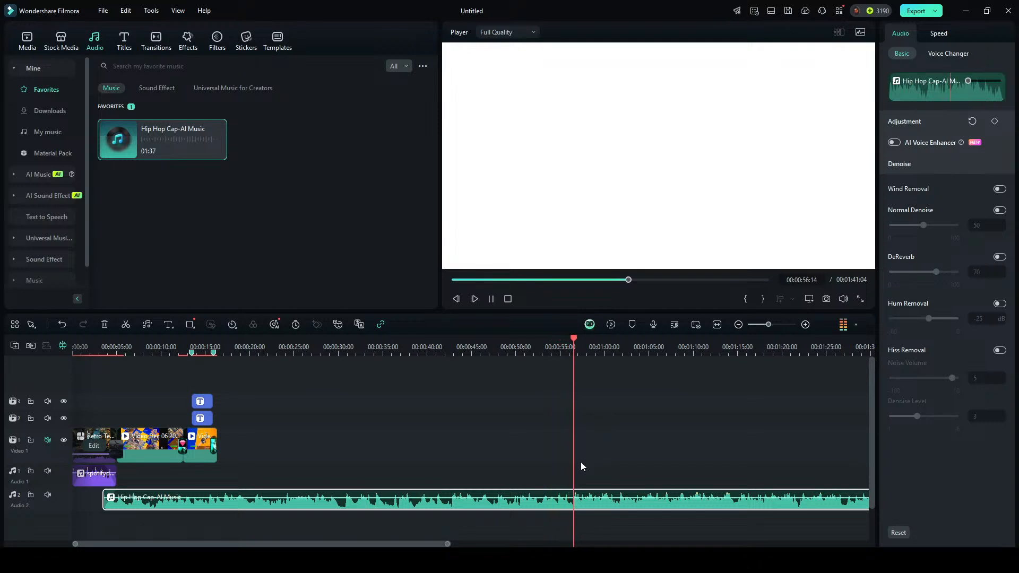
Trim off the Hip Hop Cap-AI Music before 00:00:54:11 and move the remaining clip back to overlap the end of the intro.
left_click_drag(583, 405, 556, 509)
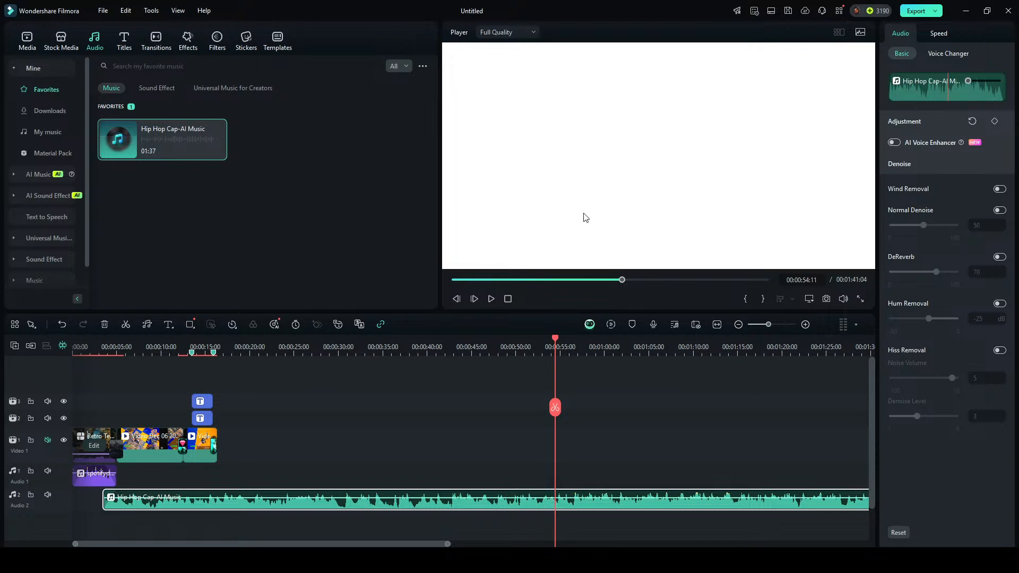
key("alt+bracketleft")
left_click_drag(605, 511, 151, 504)
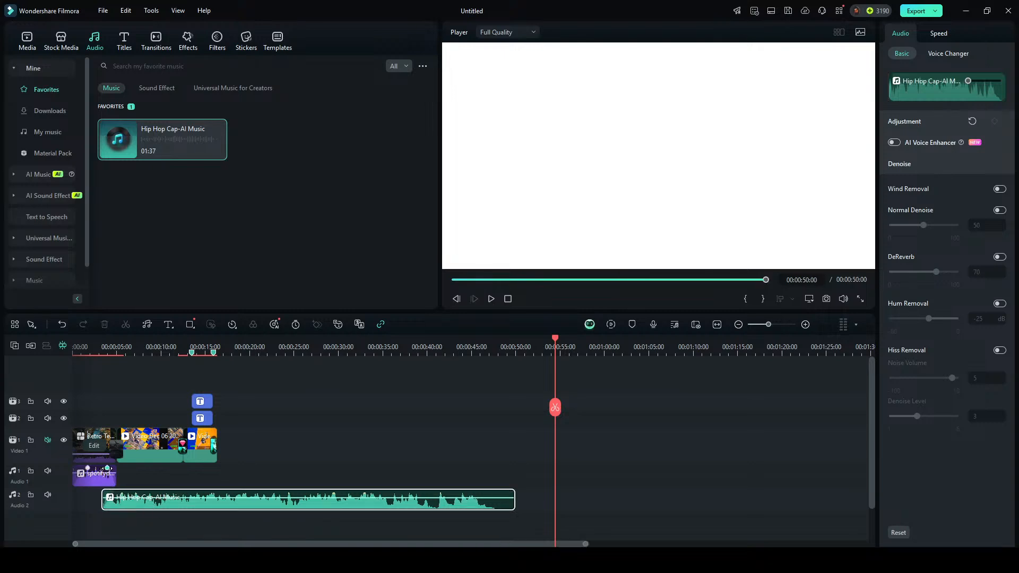
Lengthen the intro music's fade-out to begin about where the Hip Hop Cap-AI Music starts, and play the transition.
left_click_drag(108, 469, 101, 469)
left_click(103, 349)
key("space")
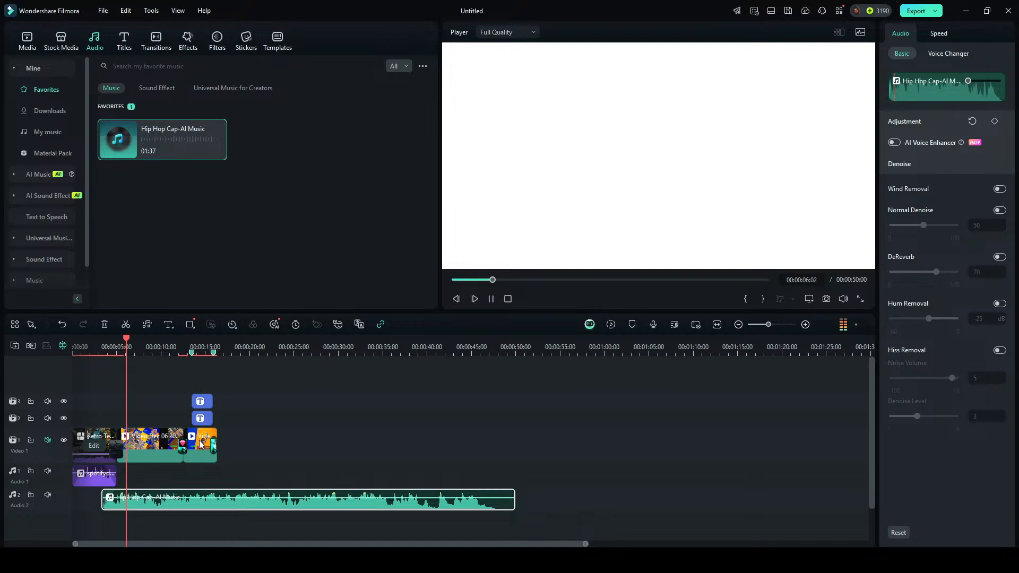
Stop playback past the video's end and trim the end of the Hip Hop Cap-AI Music clip to the last video clip's end.
left_click(203, 479)
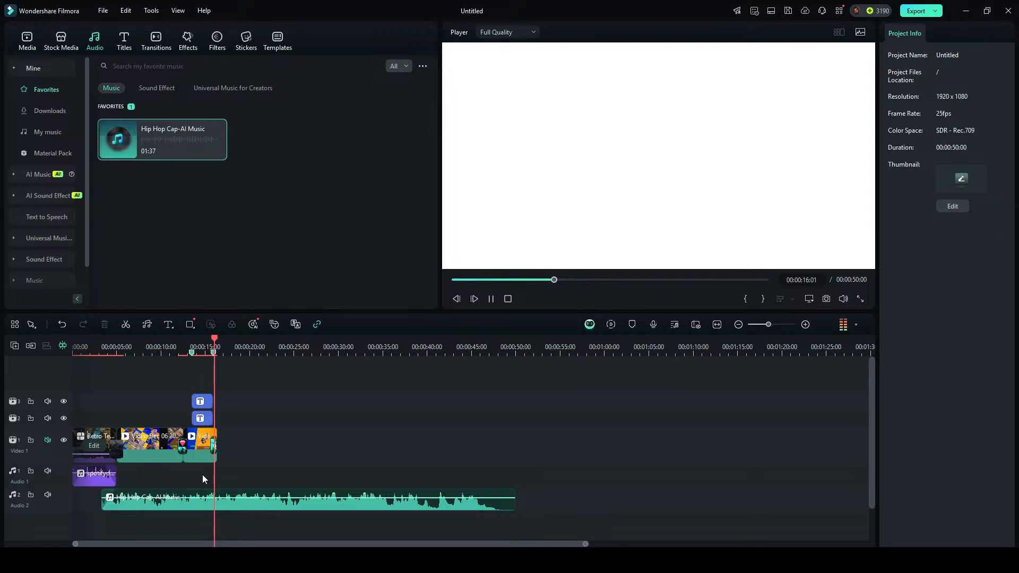
key("space")
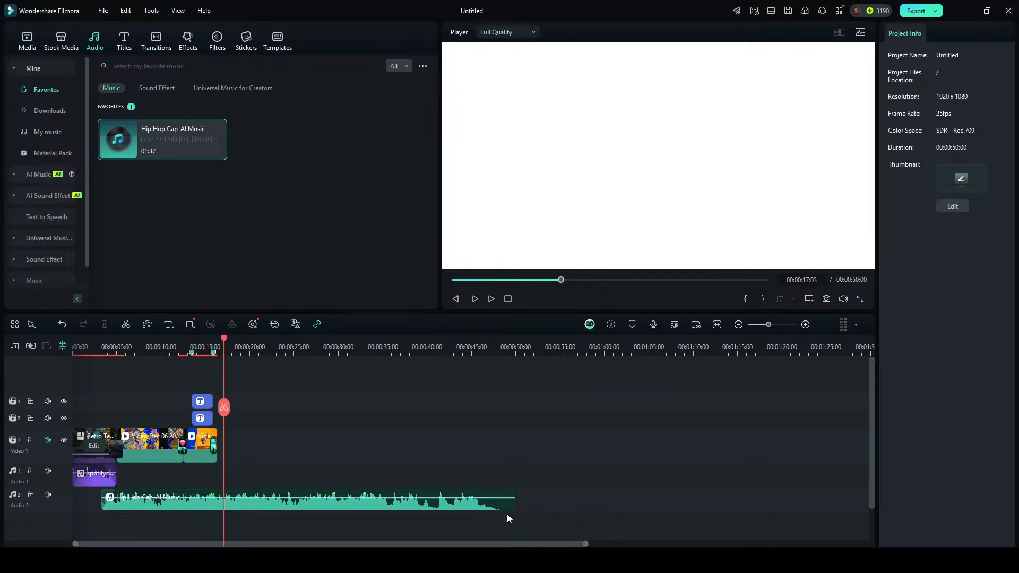
left_click_drag(515, 503, 214, 502)
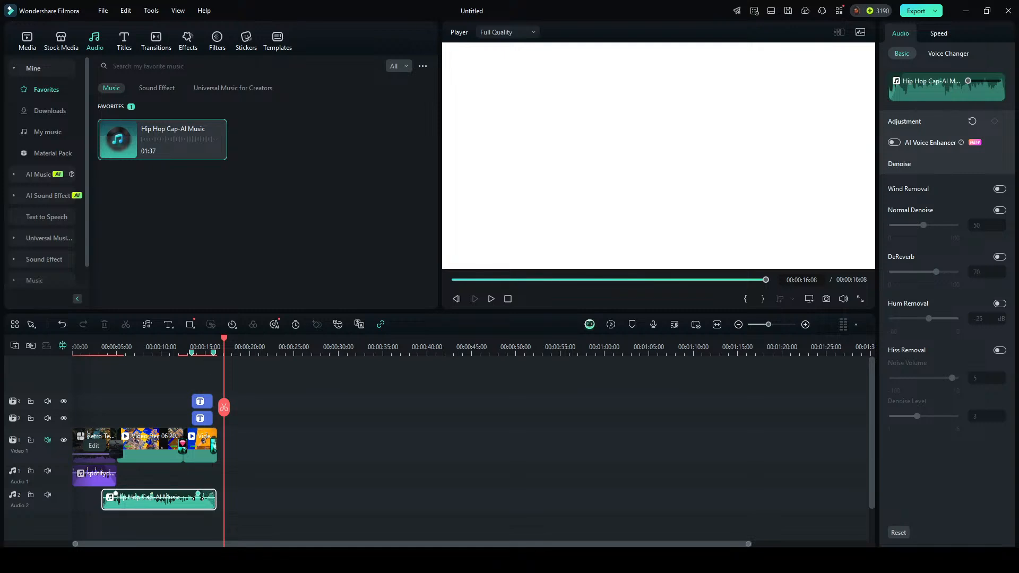
Play the end of the video to check how the background music finishes, and return the playhead to 00:00:00:00.
left_click(182, 351)
key("space")
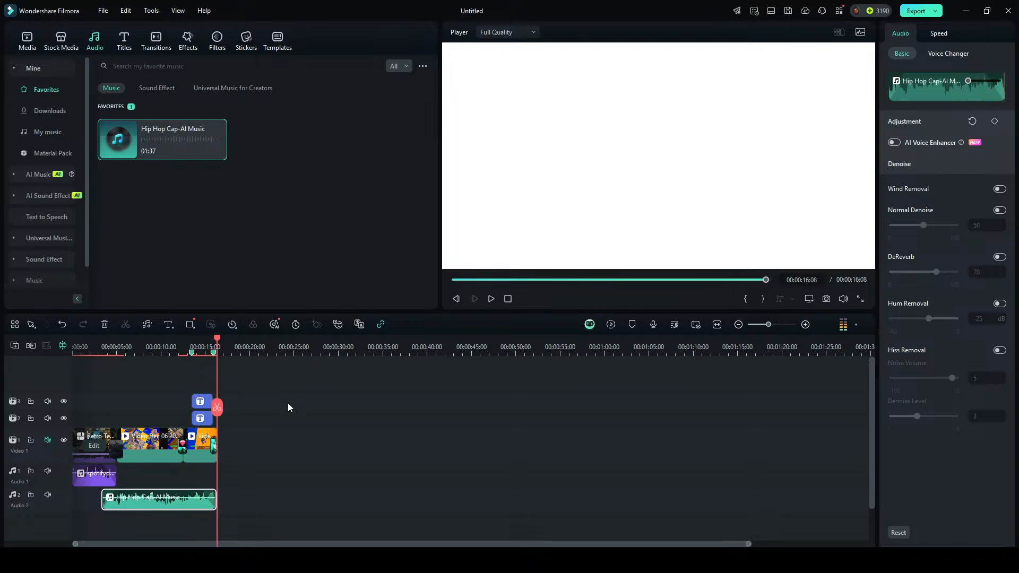
key("space")
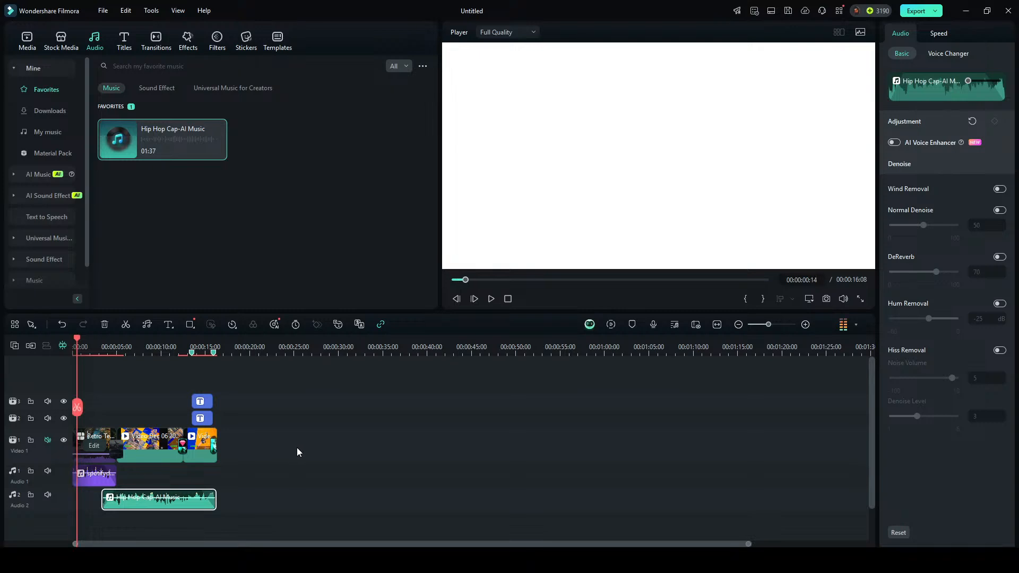
left_click_drag(82, 411, 46, 390)
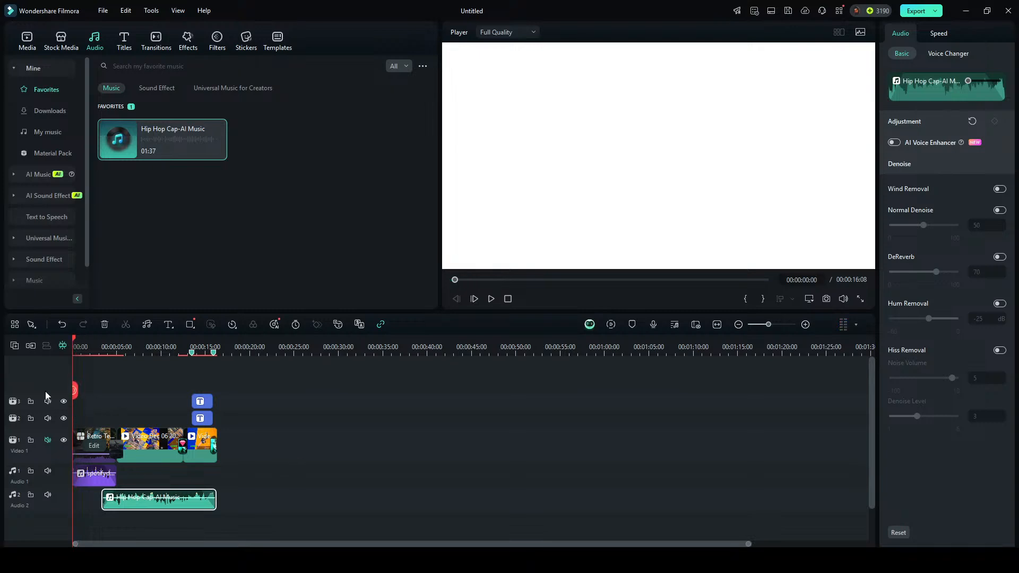
Open the effects library, select the video clip after the intro and place the playhead at 00:00:06:22 within it.
left_click(311, 403)
left_click(137, 341)
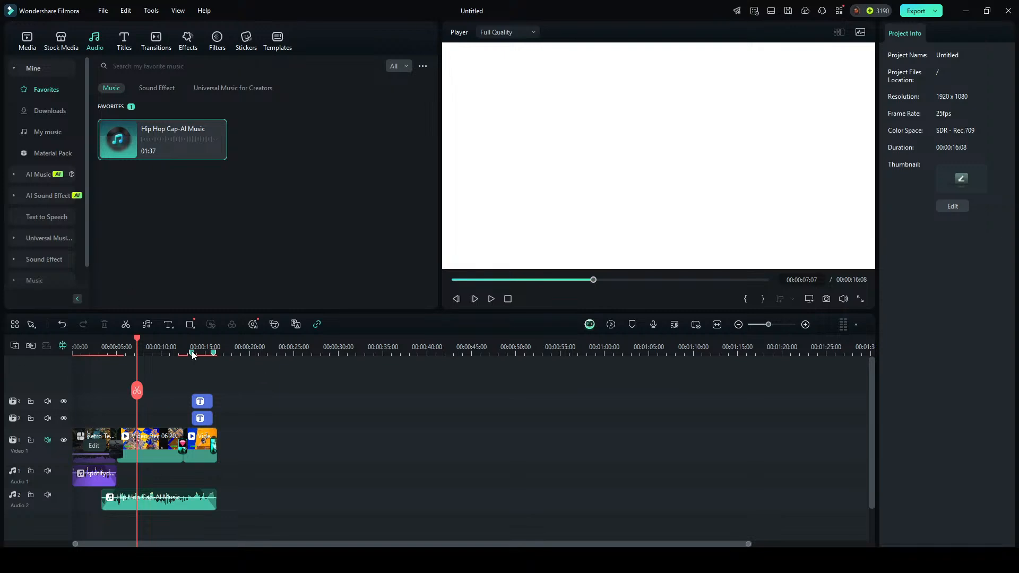
left_click(197, 39)
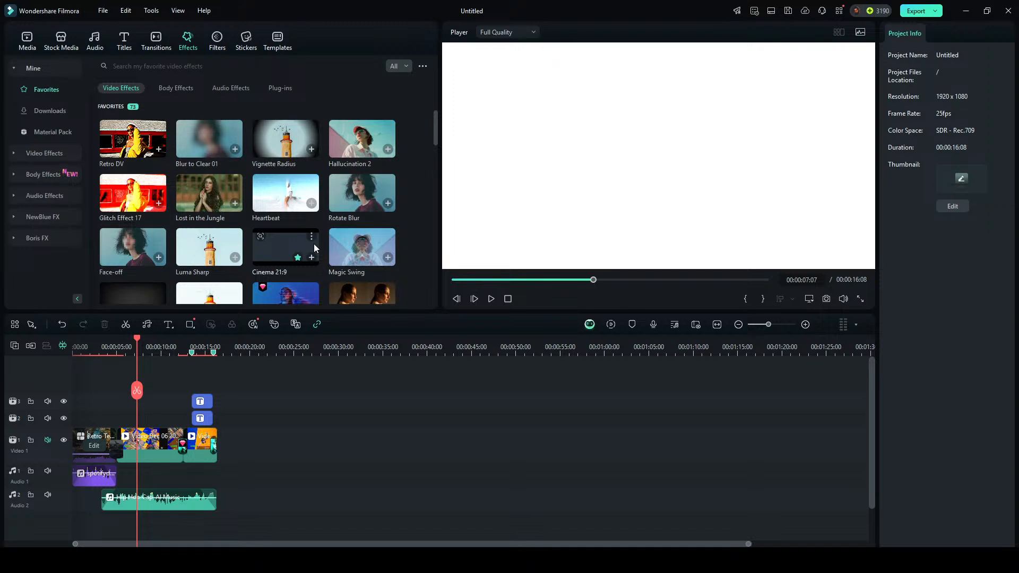
left_click(219, 344)
left_click(154, 346)
left_click(138, 438)
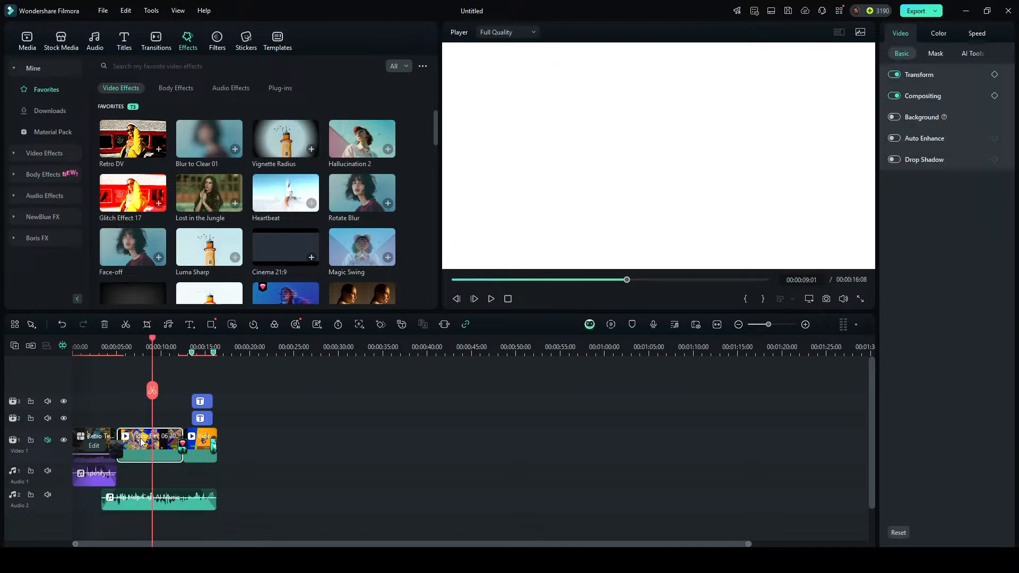
left_click_drag(151, 392, 133, 393)
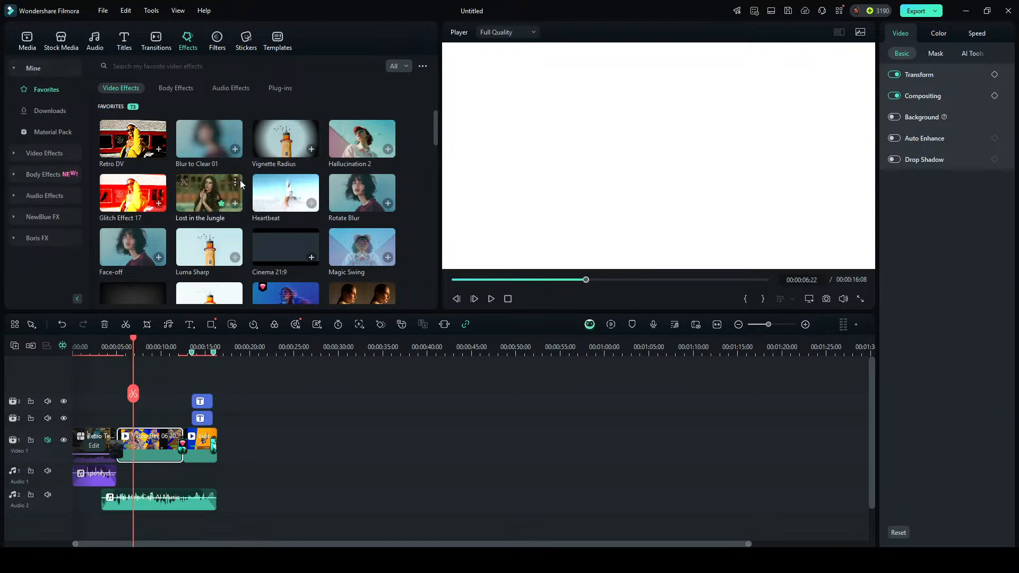
Browse the trending and favorite video effects, previewing Edge Scale, Psychedelic Glitch and Flicker Jitter 02.
left_click(51, 155)
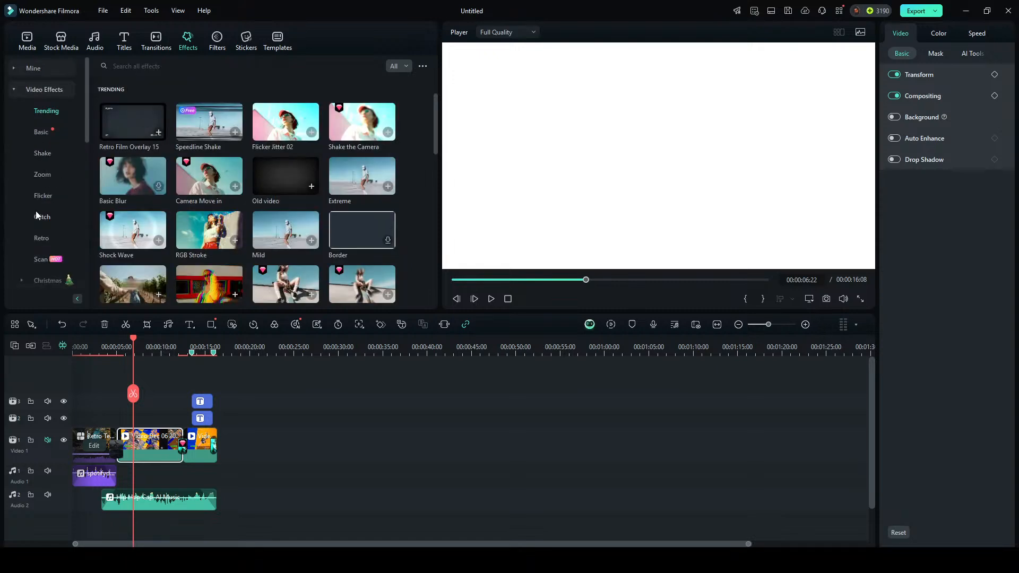
scroll(196, 177, "down", 3)
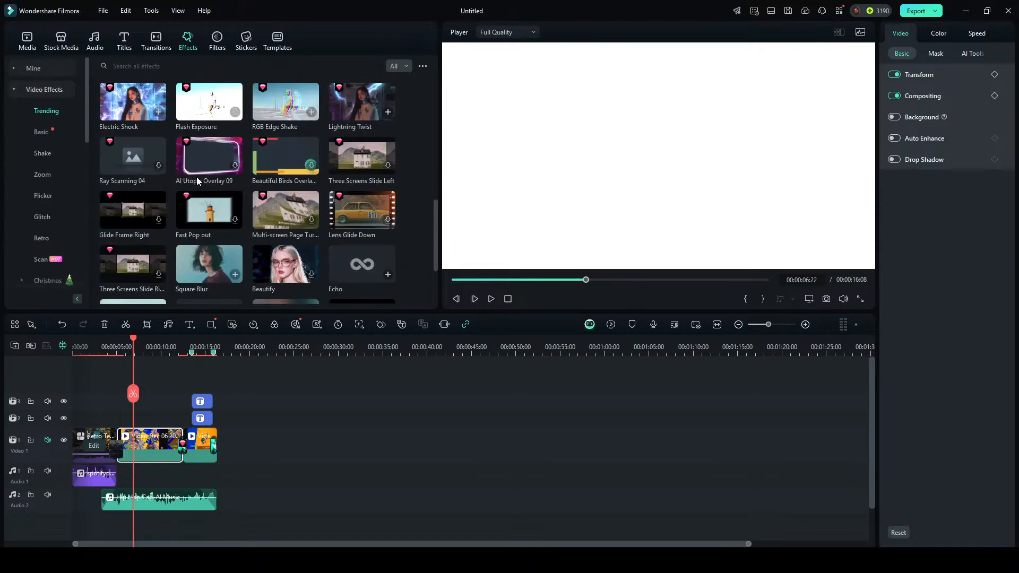
scroll(197, 177, "up", 3)
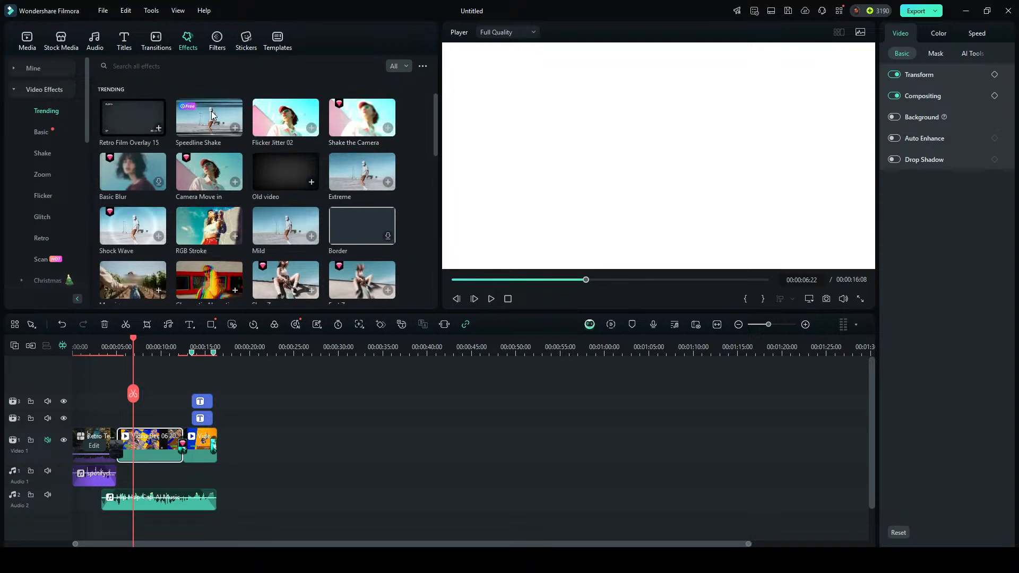
left_click(40, 88)
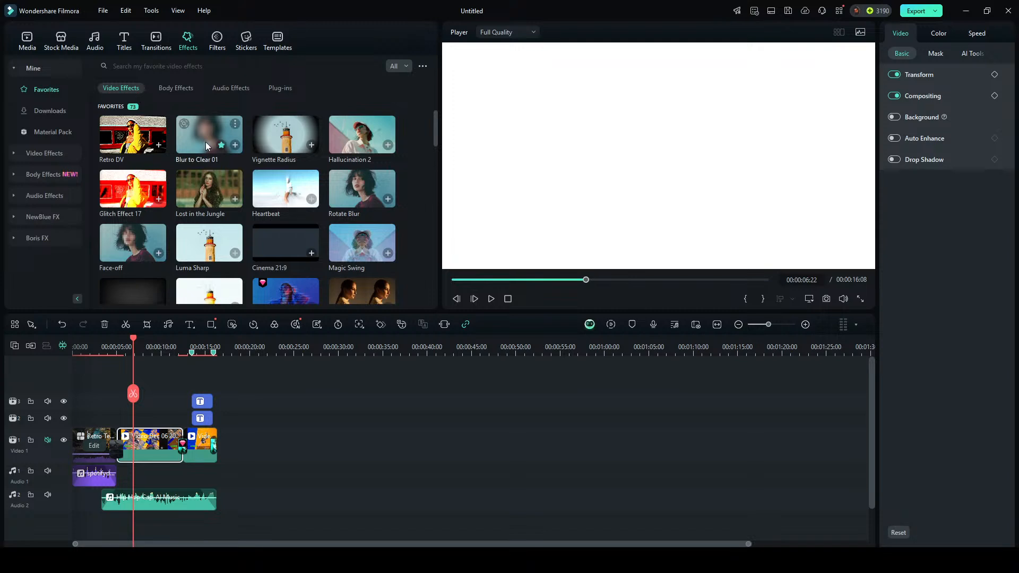
scroll(320, 210, "down", 1)
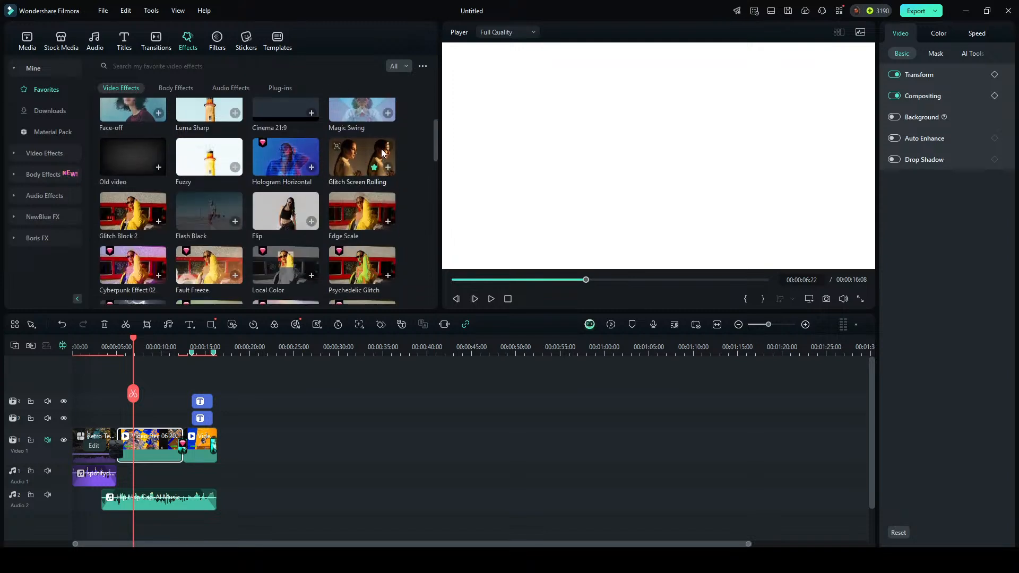
left_click(353, 215)
scroll(352, 212, "down", 1)
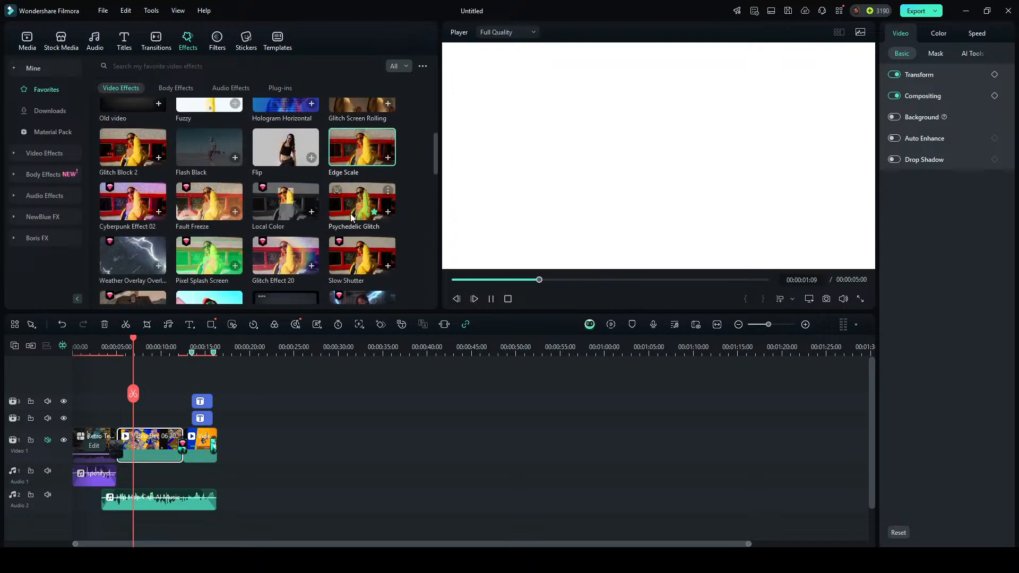
left_click(344, 209)
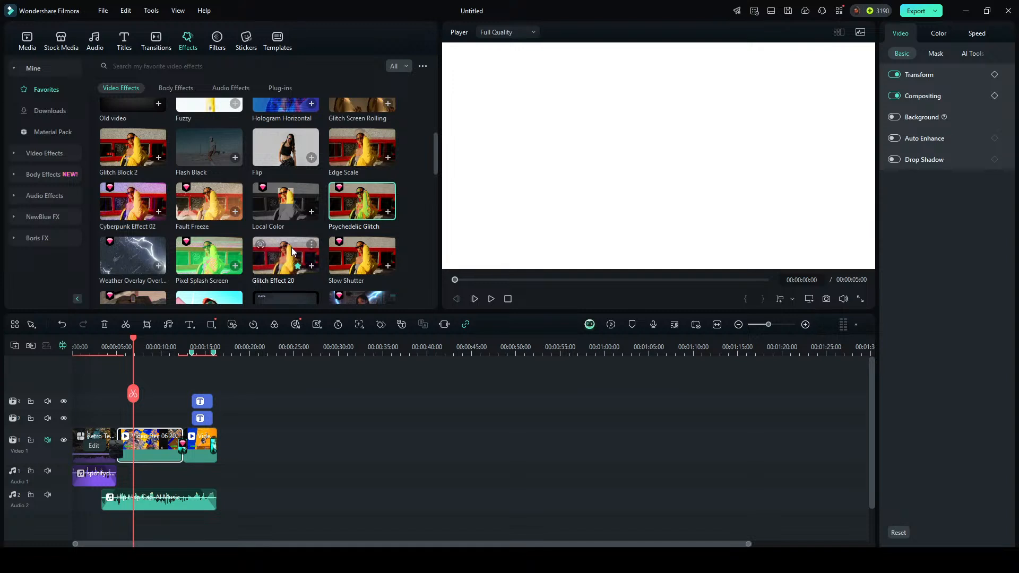
scroll(280, 240, "down", 4)
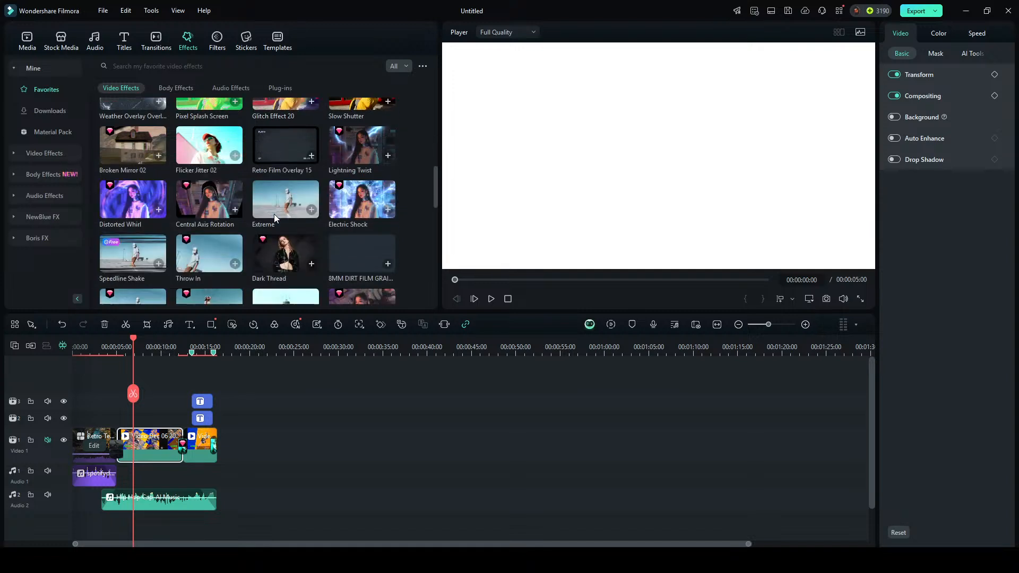
left_click(200, 125)
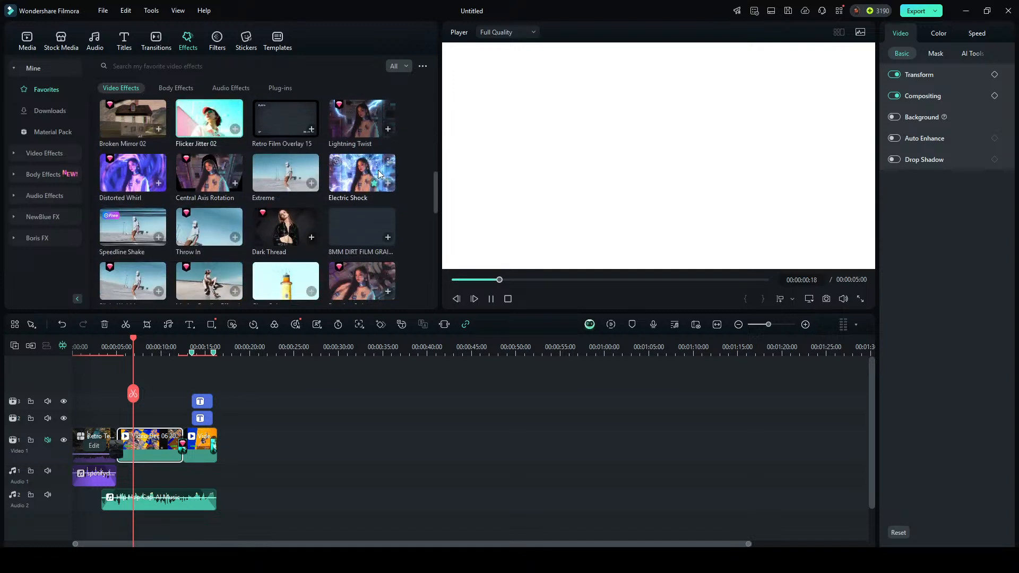
Preview the Human Apparate 1 effect among the favorite body effects, and return to the favorite video effects.
left_click(183, 89)
left_click(357, 142)
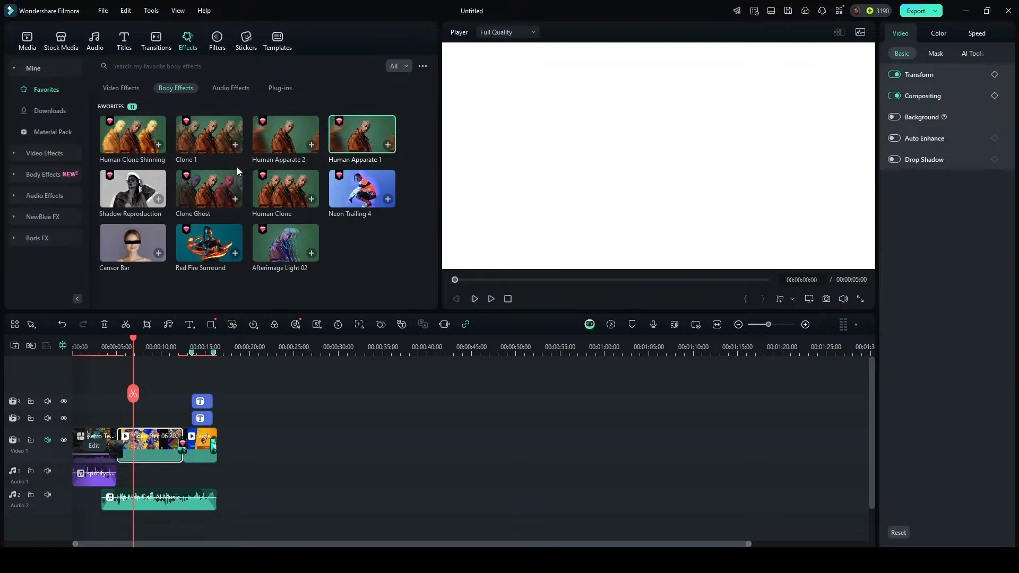
left_click(33, 70)
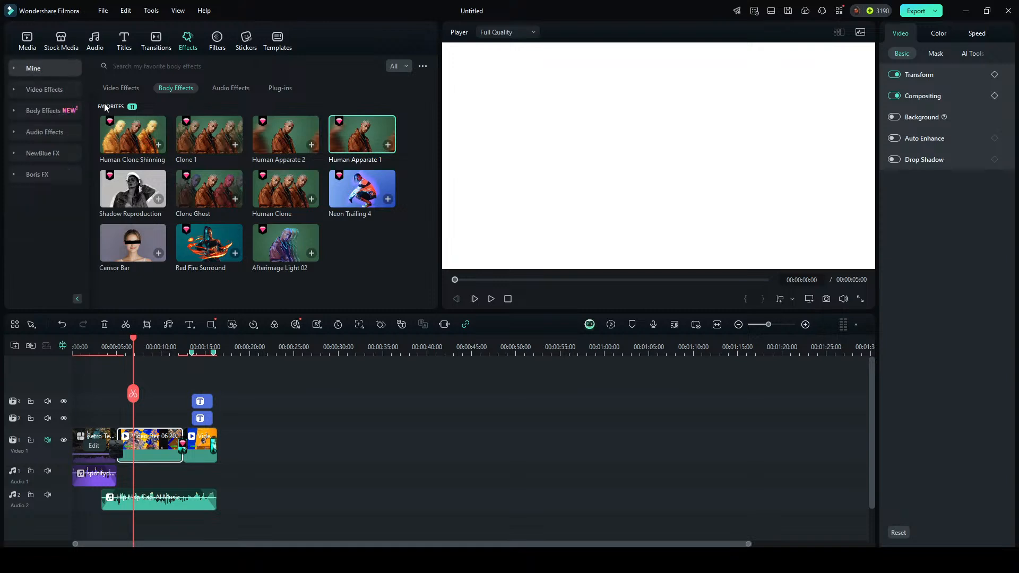
left_click(69, 69)
left_click(111, 87)
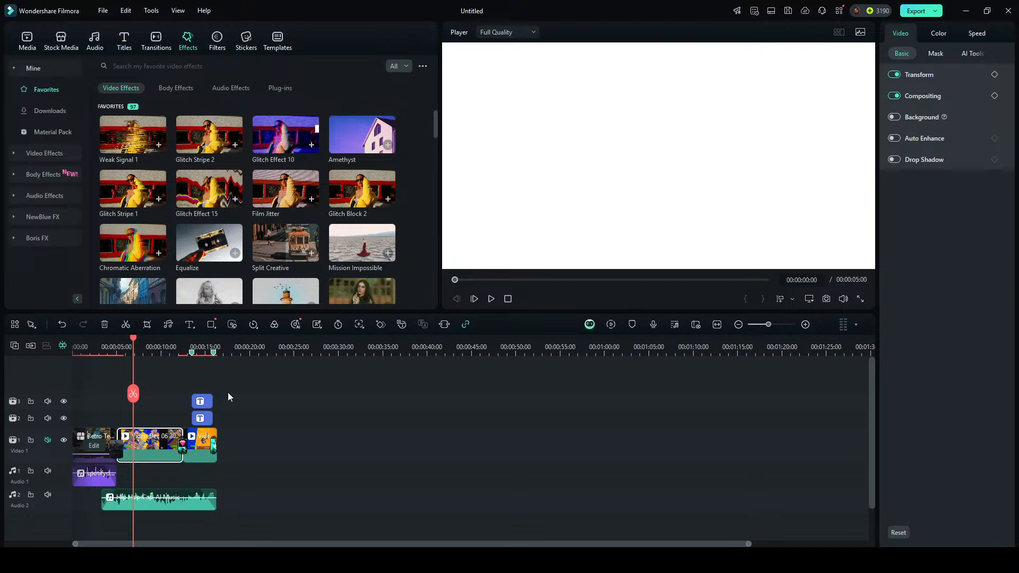
Add an empty video track 4 above the title tracks, and lock both audio tracks and video tracks 1, 2 and 3.
mouse_move(205, 402)
left_mouse_down()
mouse_move(202, 383)
mouse_move(198, 417)
left_mouse_up()
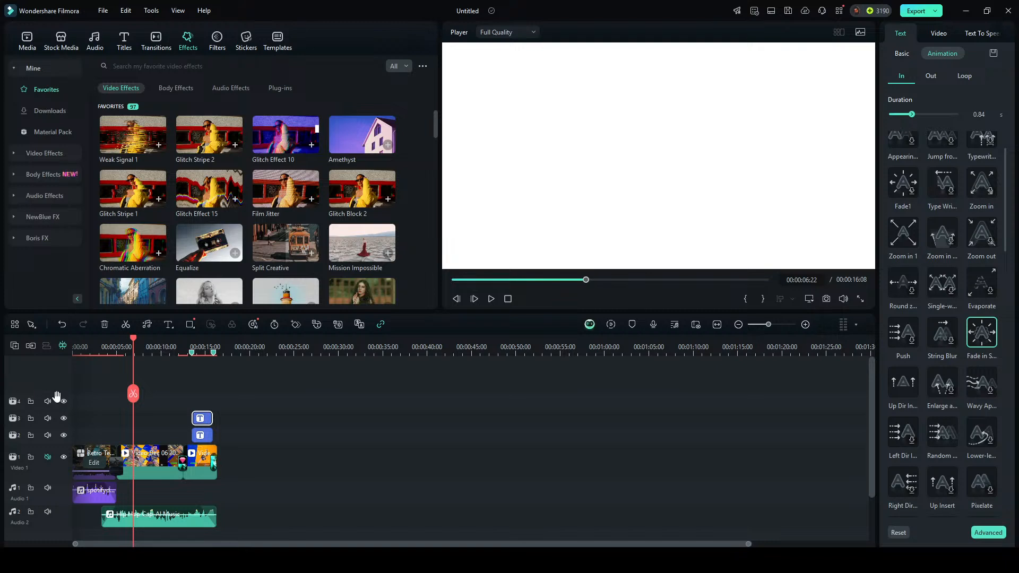
left_click(57, 396)
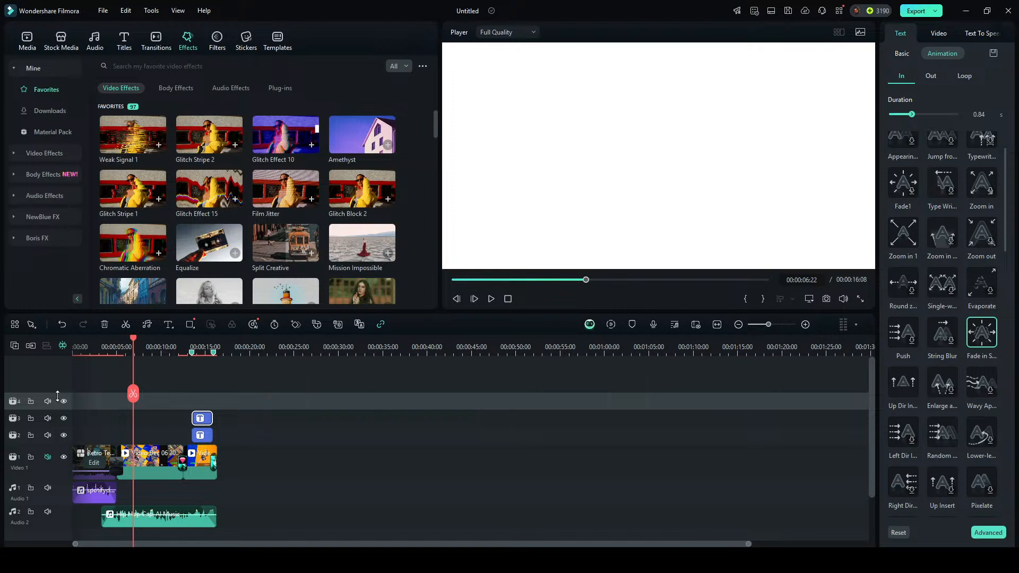
left_click(30, 512)
left_click(31, 487)
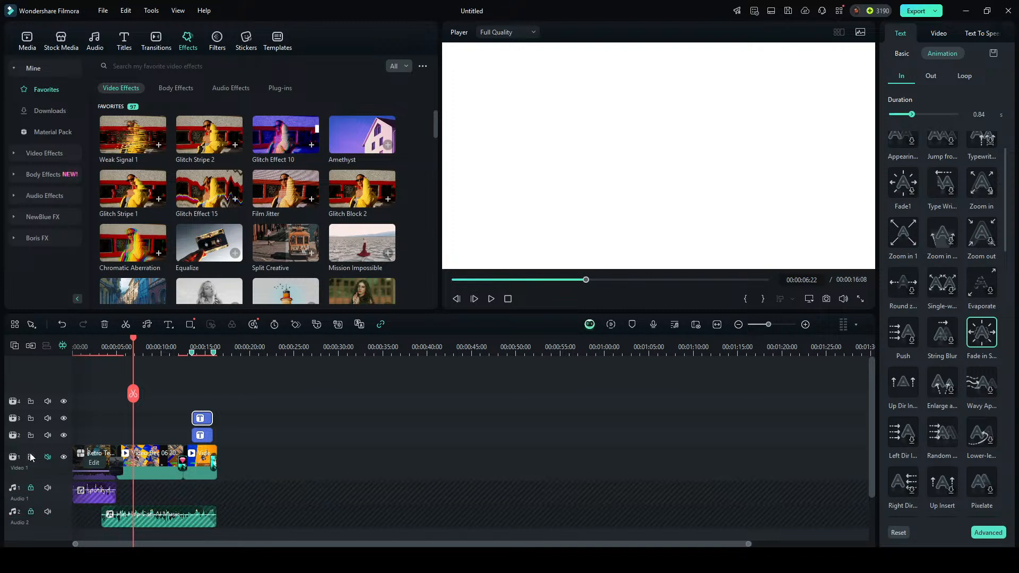
left_click(30, 456)
left_click(31, 436)
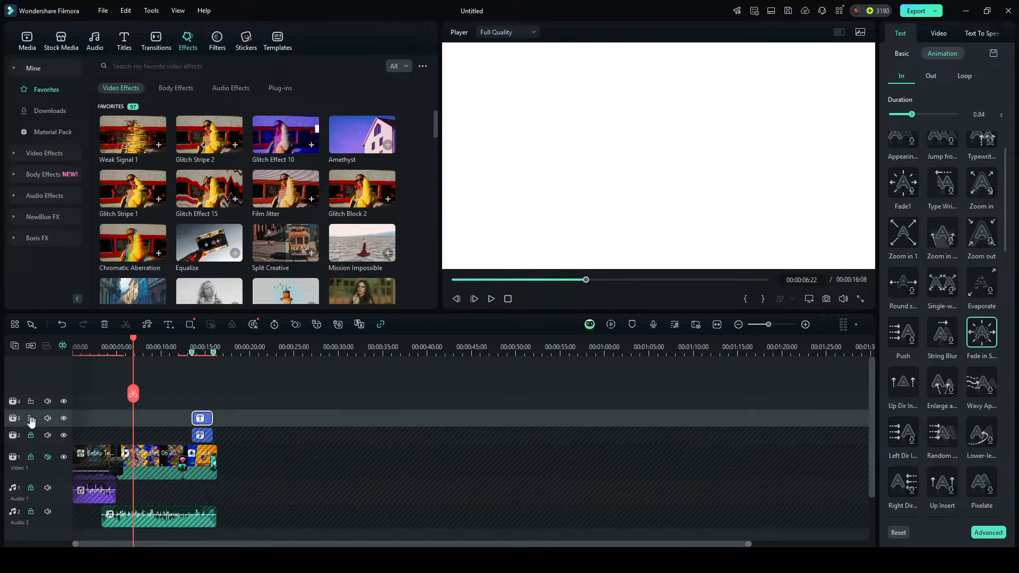
left_click(30, 418)
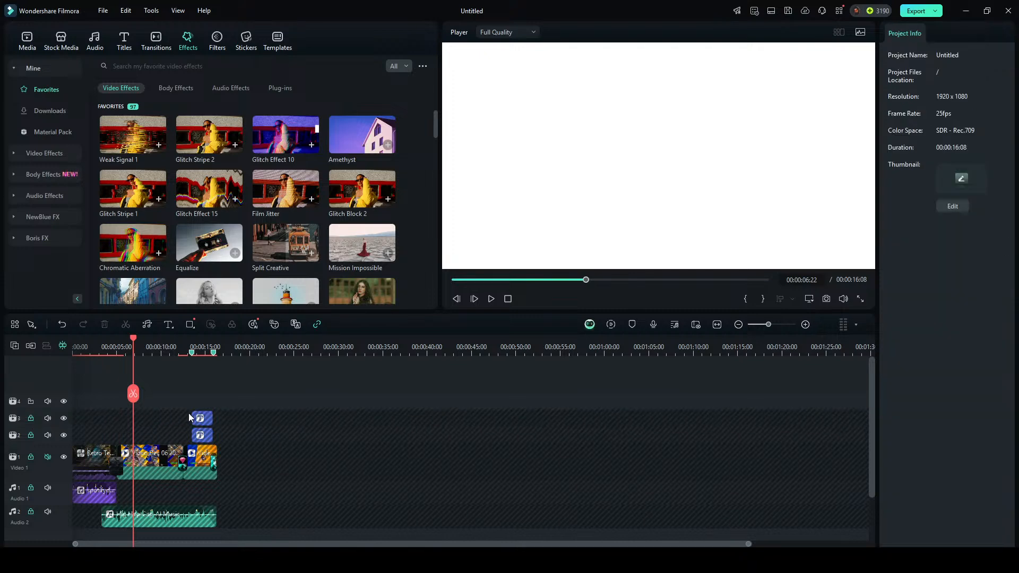
Try Glitch Effect 15 on video track 4 above the clip after the intro, shift it along the timeline, and undo its addition.
left_click(235, 199)
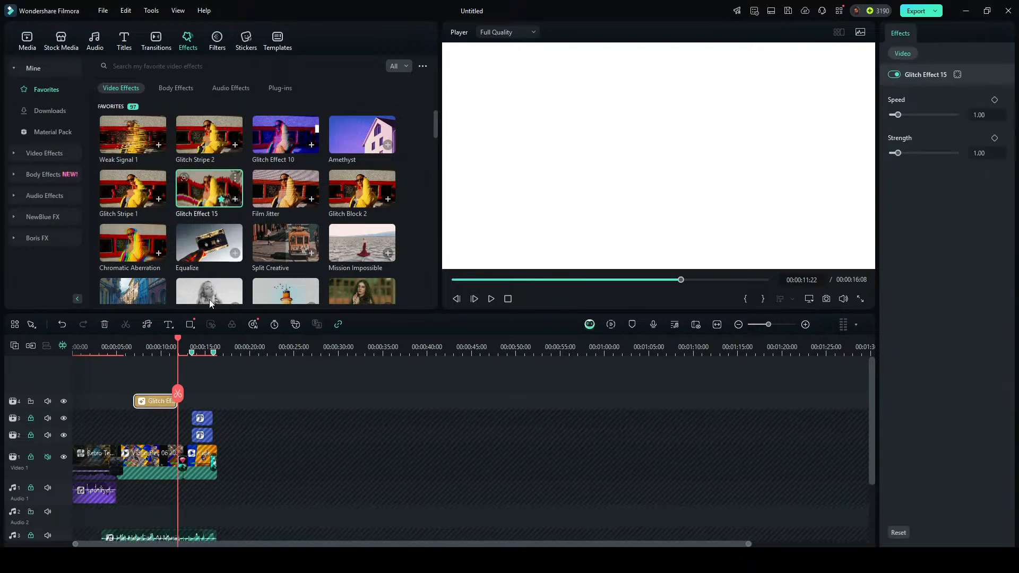
scroll(173, 419, "down", 1)
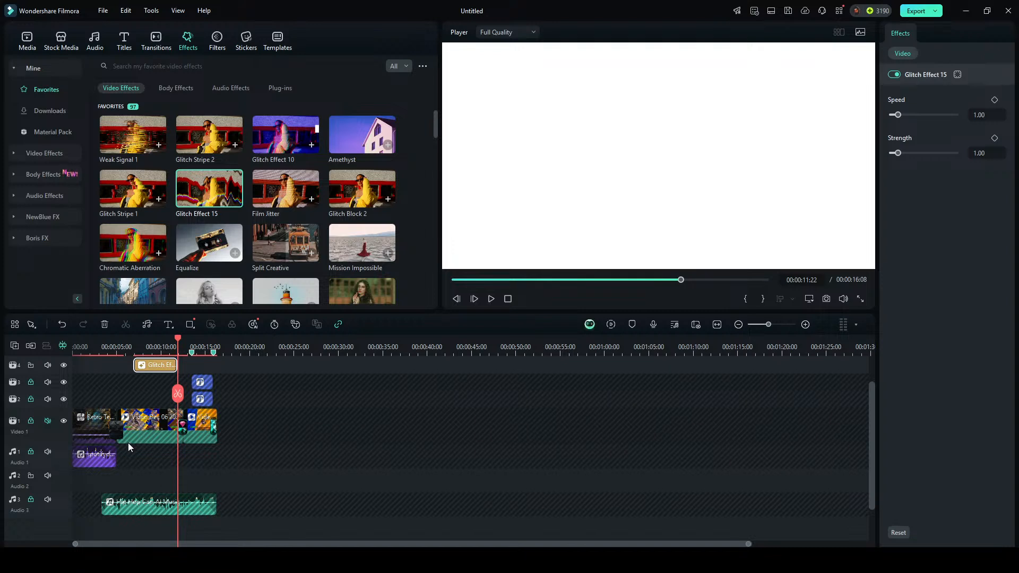
scroll(128, 445, "up", 1)
left_click_drag(155, 408, 200, 404)
mouse_move(172, 455)
left_mouse_down()
mouse_move(142, 452)
mouse_move(250, 448)
mouse_move(115, 455)
mouse_move(161, 450)
left_mouse_up()
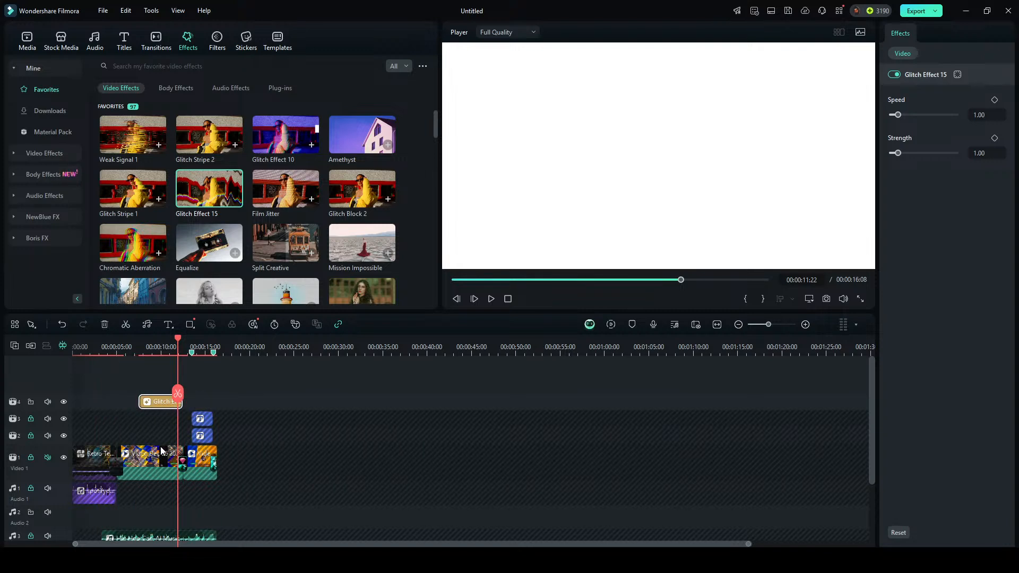
key("ctrl+z")
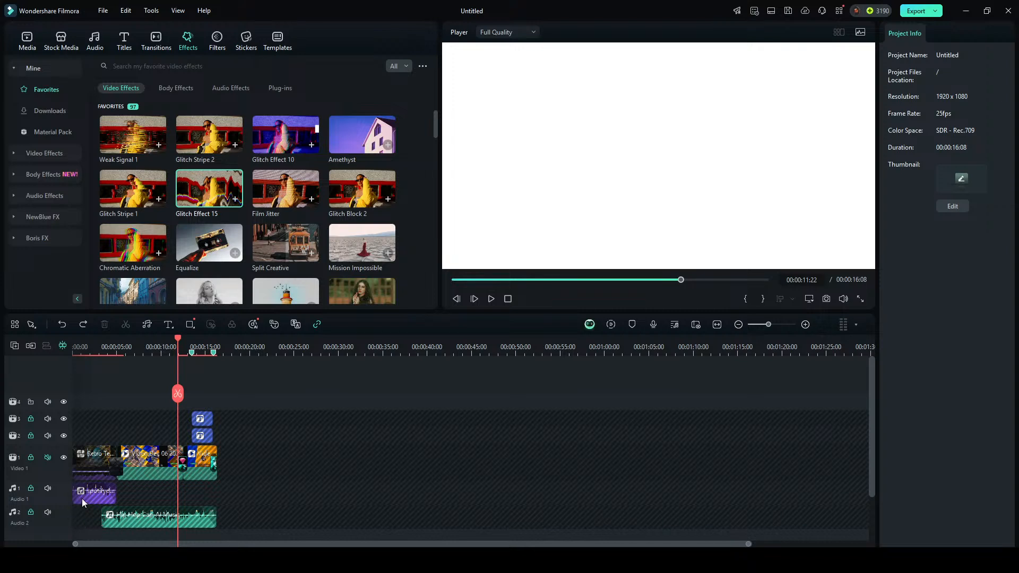
Unlock and relock video track 3, add Glitch Effect 15 to video track 4 again, and undo the addition.
left_click(31, 419)
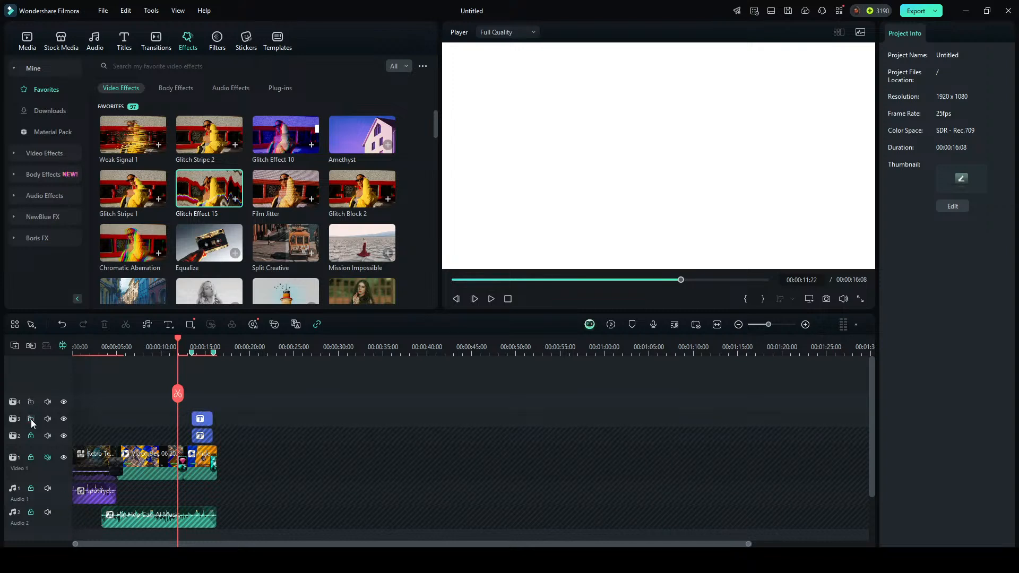
left_click(31, 419)
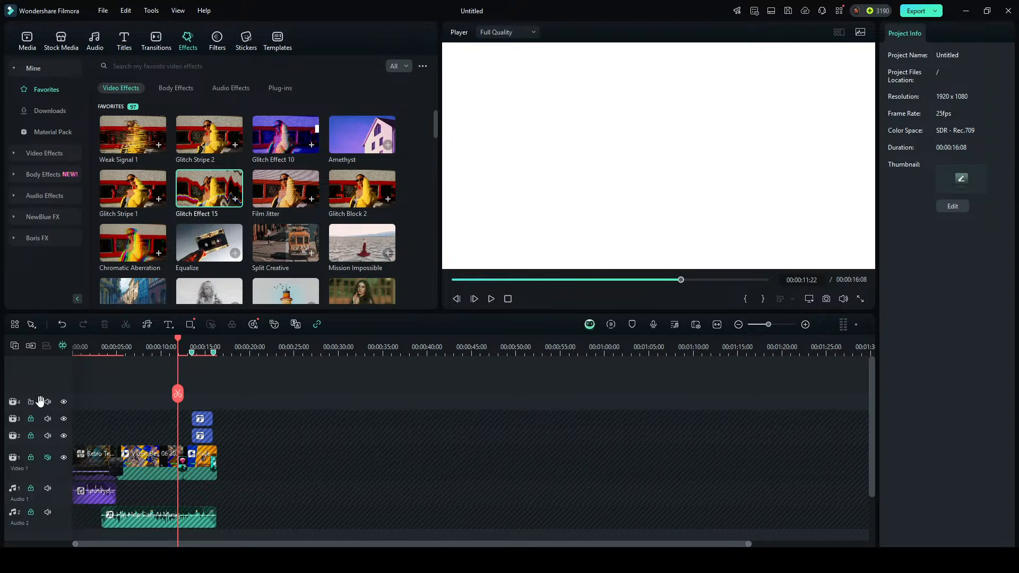
left_click(39, 398)
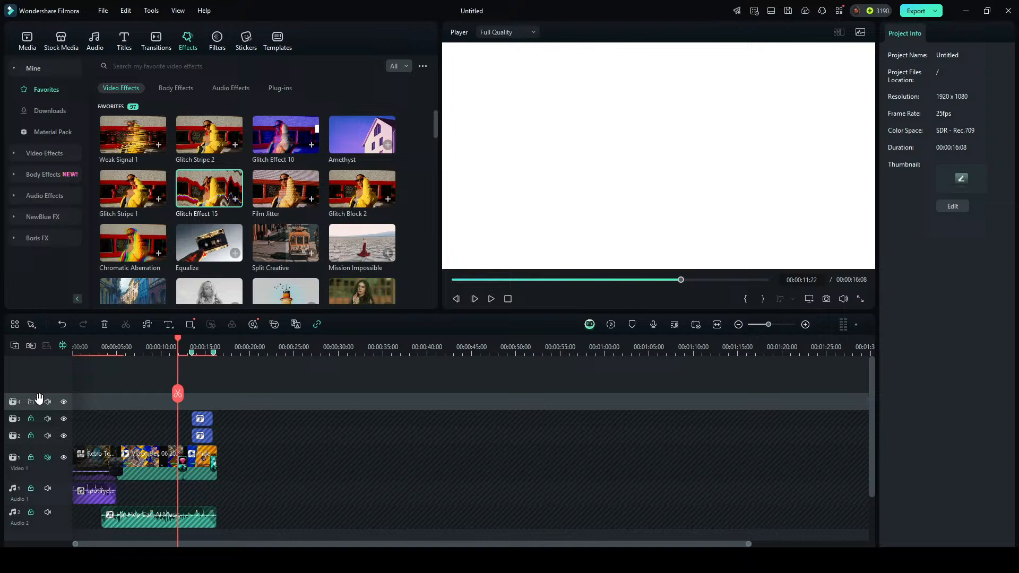
left_click(235, 199)
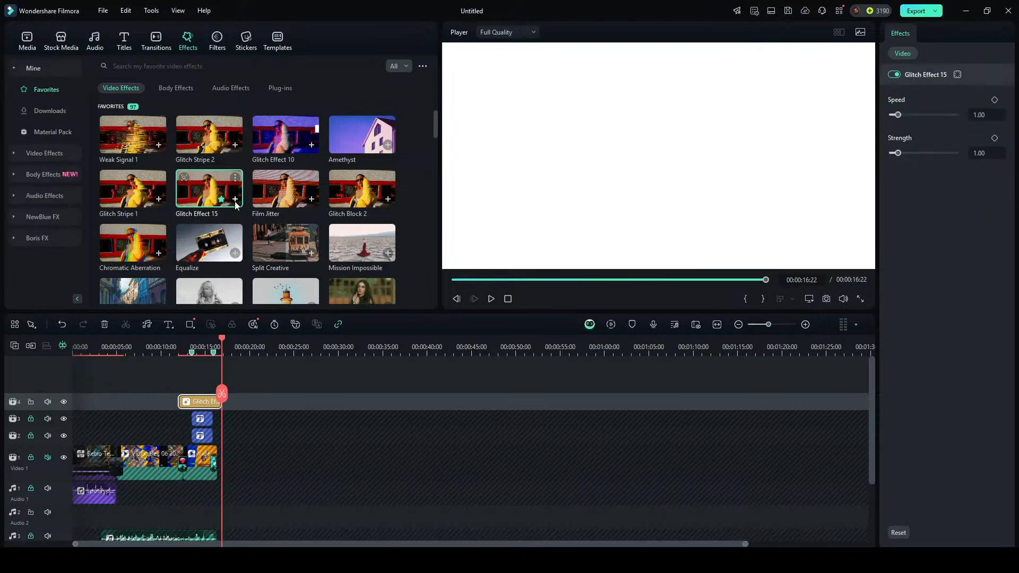
key("ctrl+z")
Add the Film Jitter effect to video track 4, align it with the start of the clip after the intro, and play that section.
left_click(312, 199)
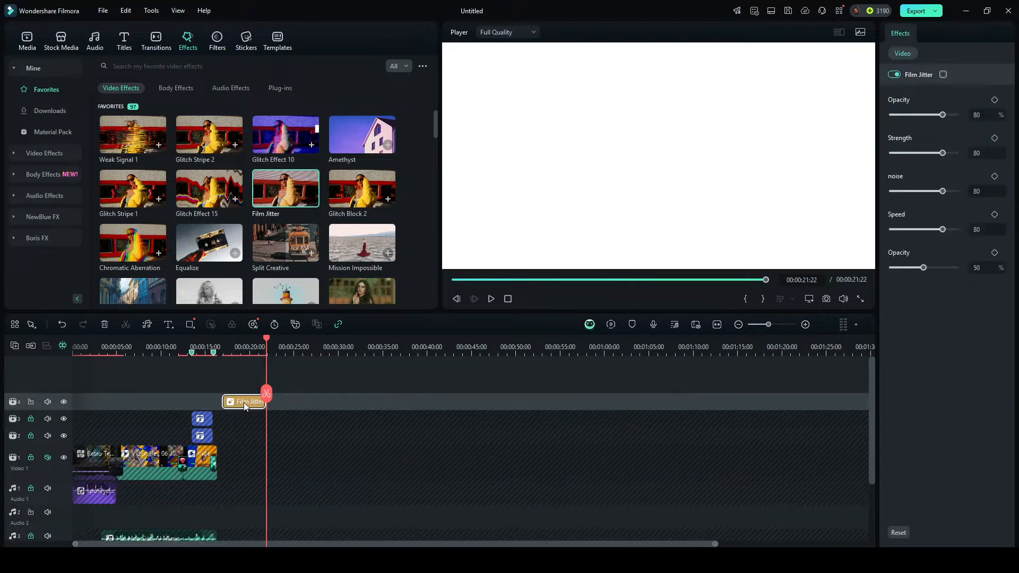
left_click_drag(244, 402, 138, 403)
left_click(112, 350)
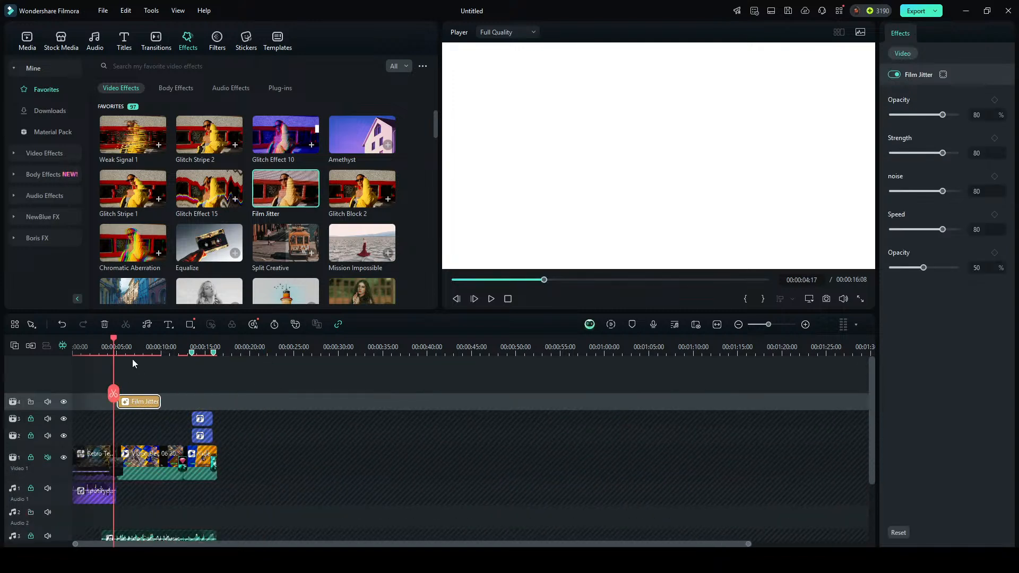
key("space")
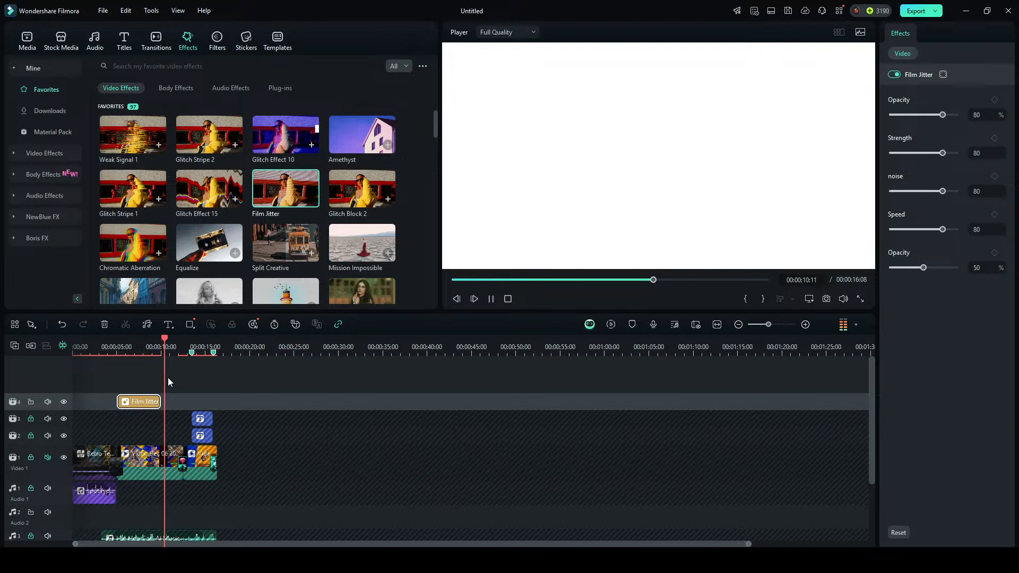
Lengthen the Film Jitter effect on video track 4, delete it, and play the start of the clip after the intro without it.
key("space")
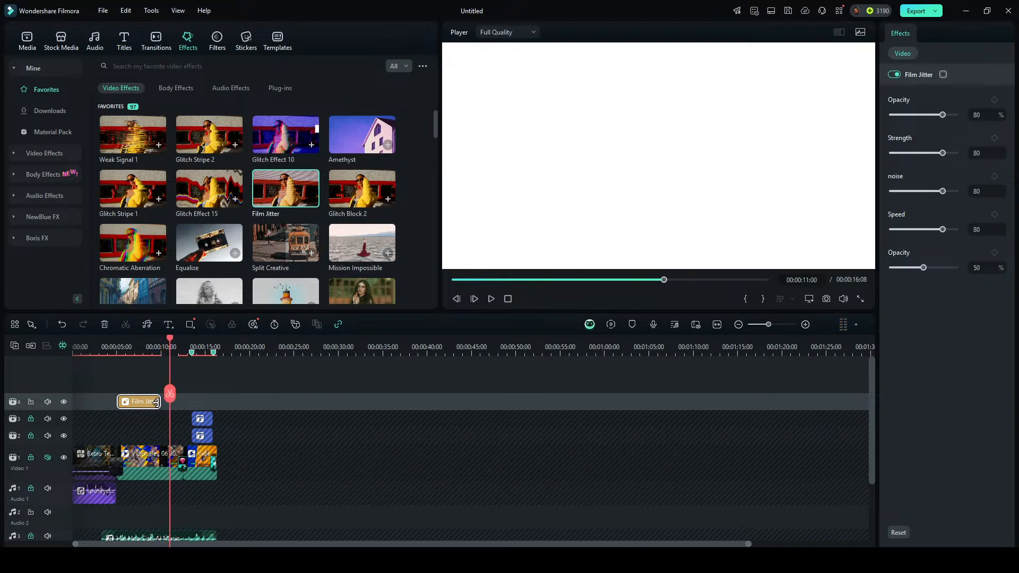
mouse_move(158, 404)
left_mouse_down()
mouse_move(228, 409)
mouse_move(123, 412)
mouse_move(224, 408)
mouse_move(153, 398)
left_mouse_up()
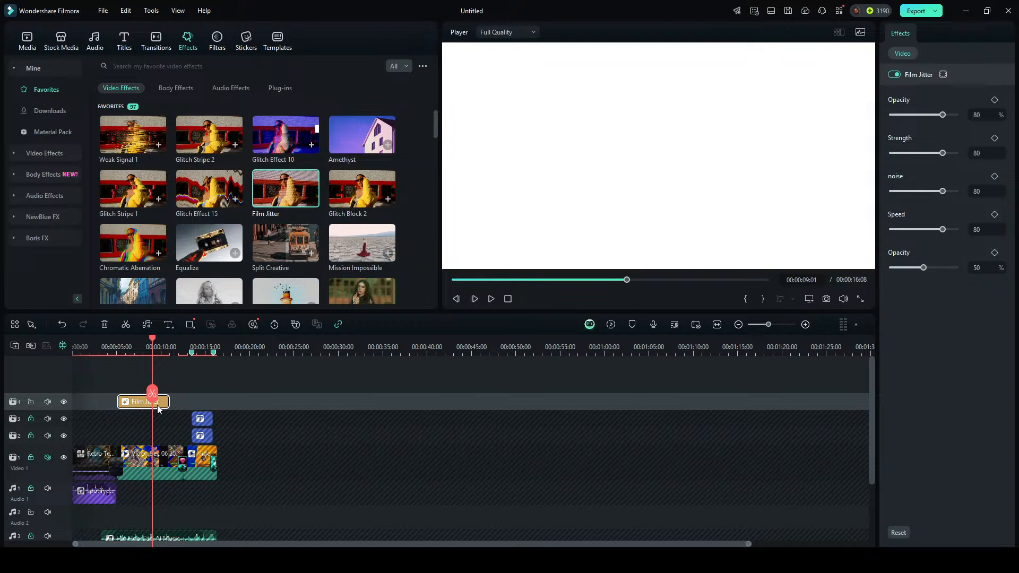
key("Delete")
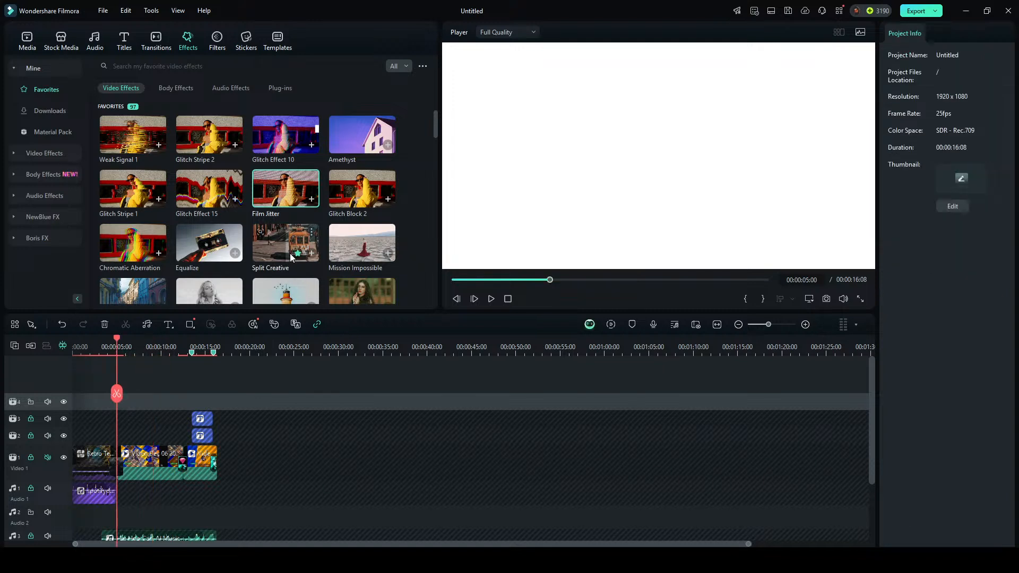
key("space")
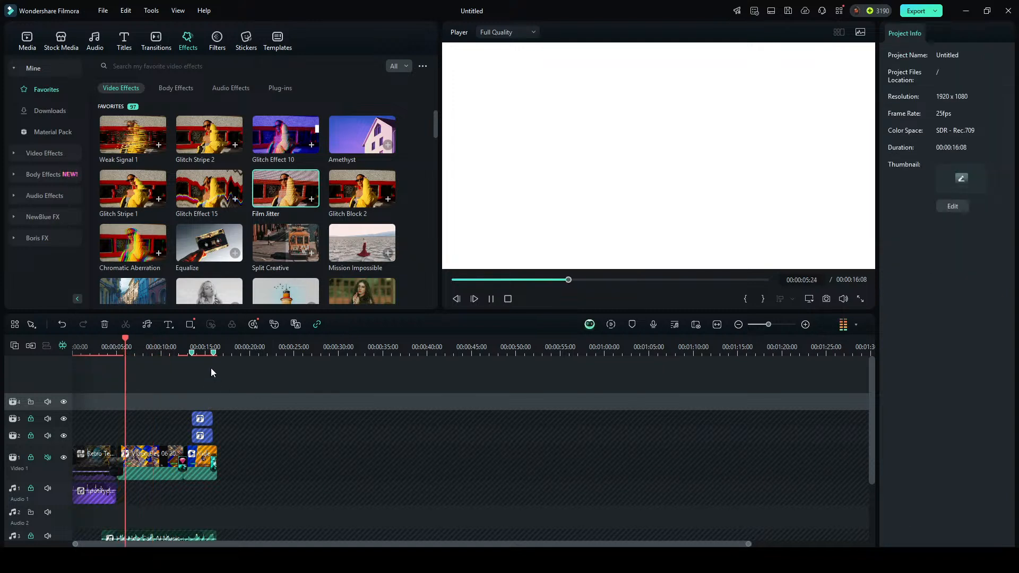
key("space")
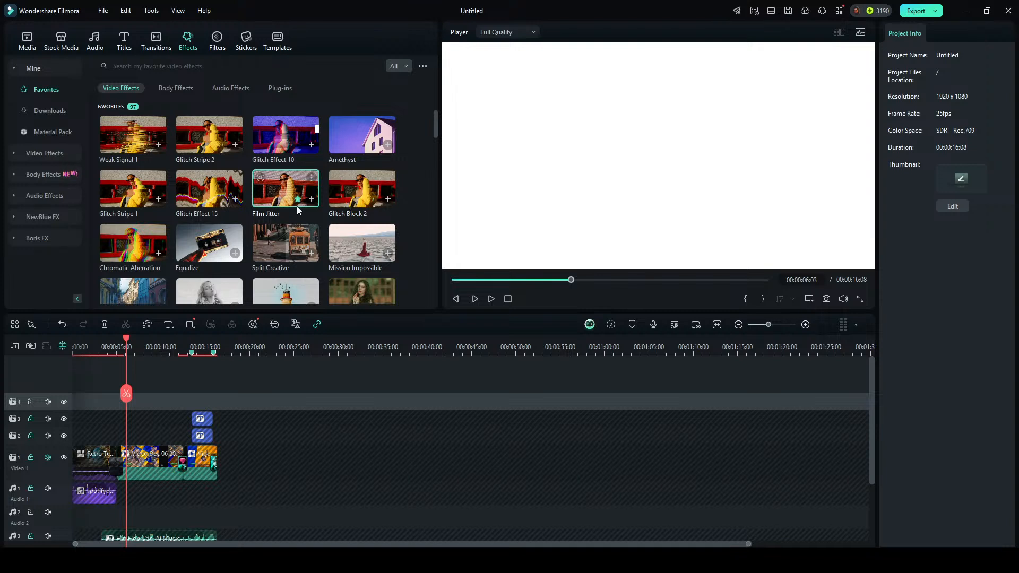
Preview favorite effects including Film Jitter, Glitch Block 2, Mission Impossible, Equalize, Ink Well, Lost in the Jungle, Glitch Effect 17 and Noise Map.
left_click(283, 191)
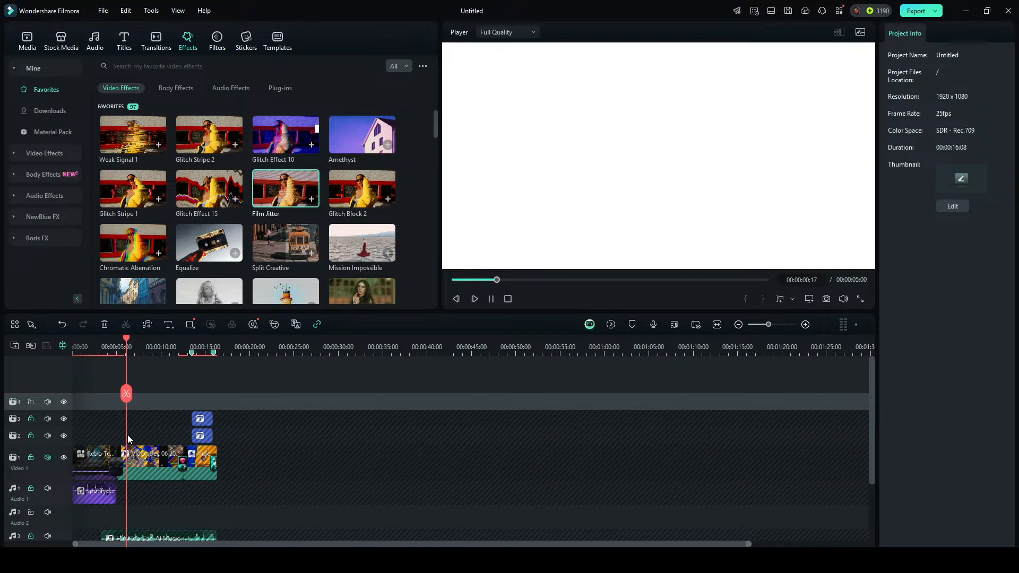
left_click(358, 190)
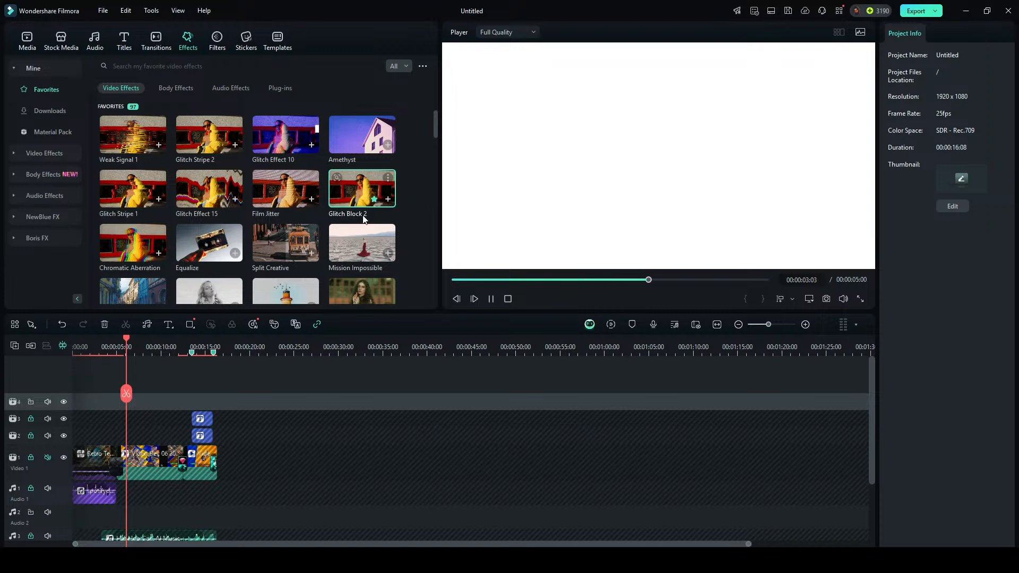
left_click(355, 246)
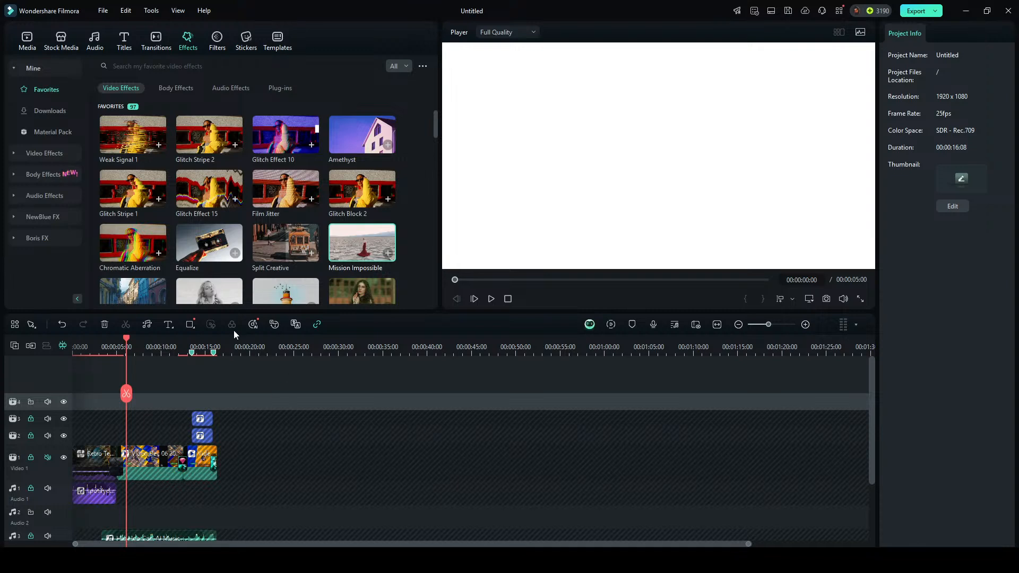
left_click(364, 233)
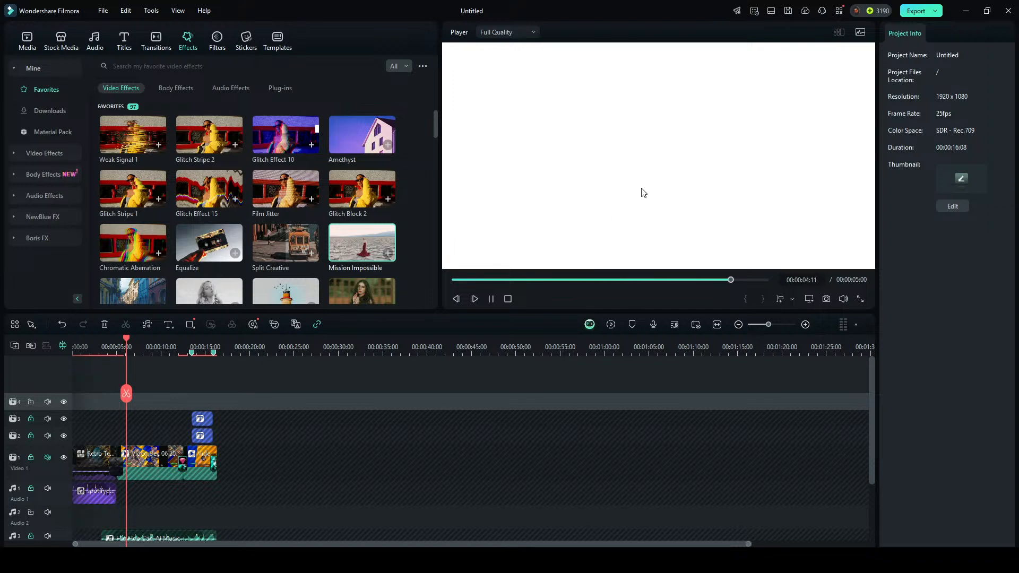
left_click(214, 242)
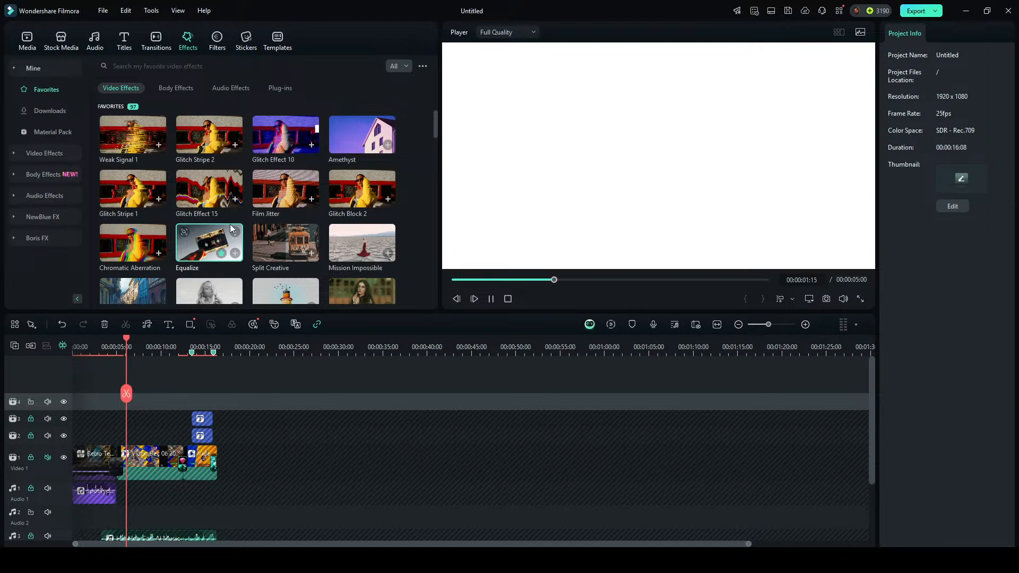
scroll(217, 240, "down", 3)
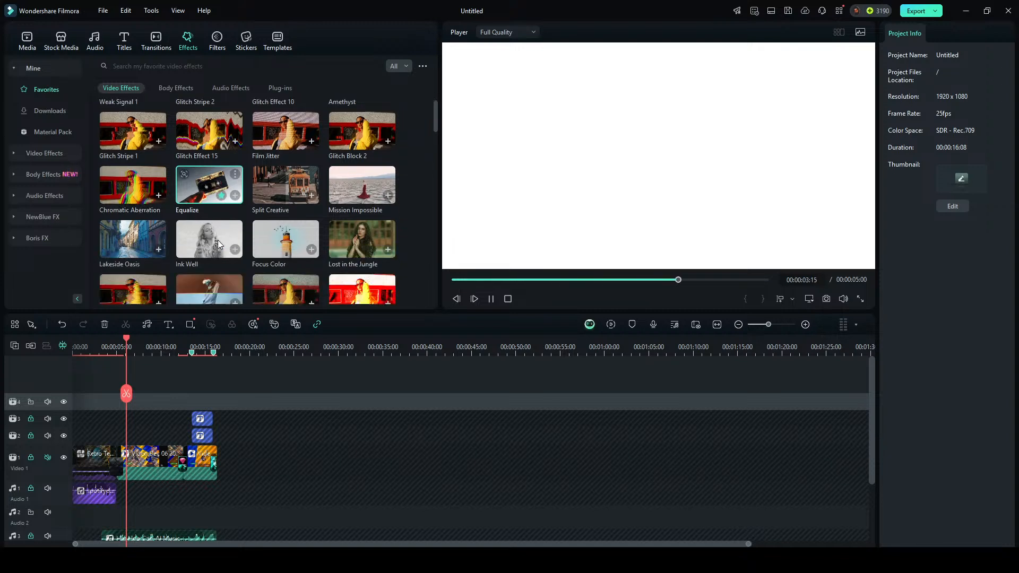
left_click(215, 215)
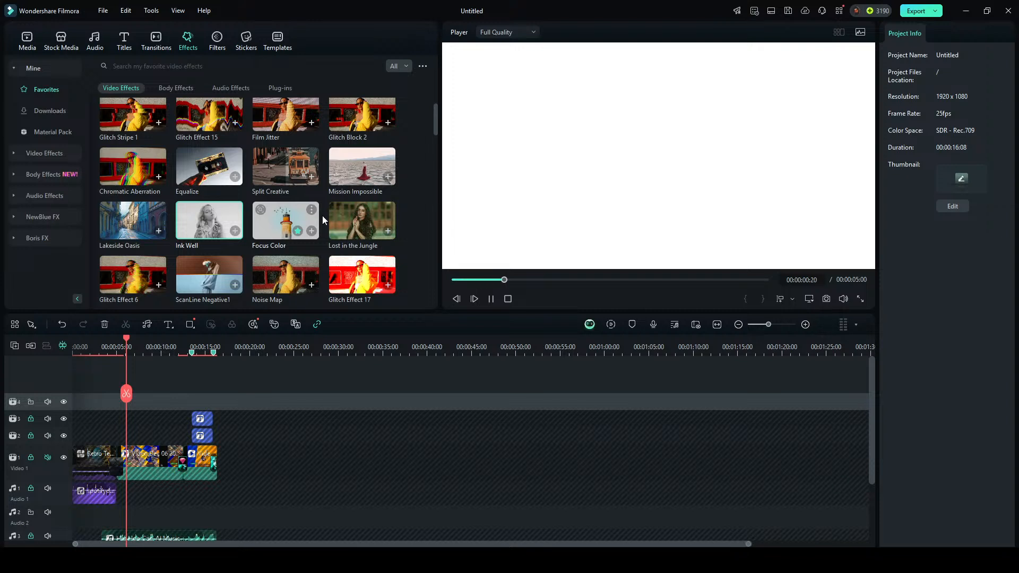
left_click(354, 217)
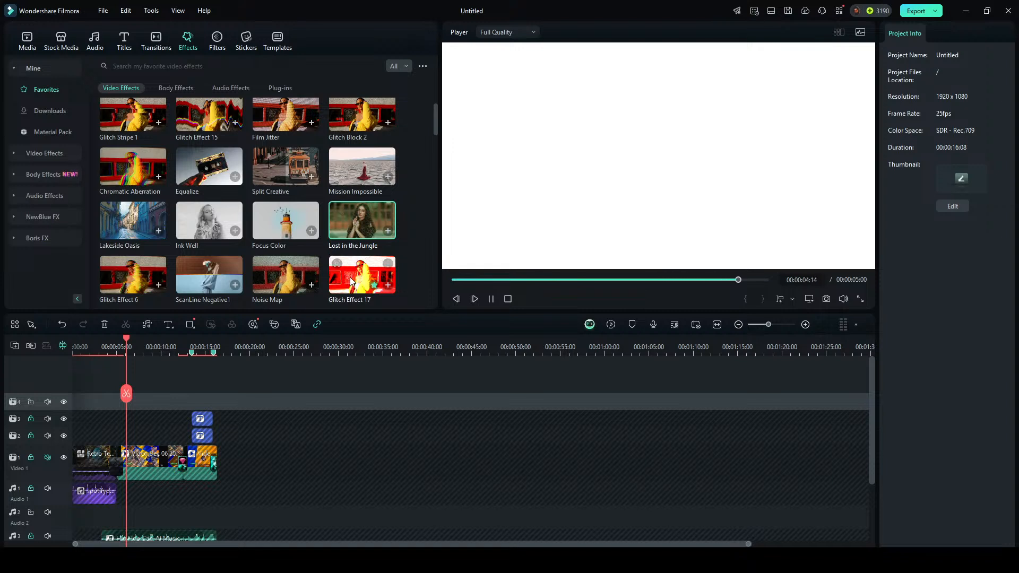
left_click(360, 265)
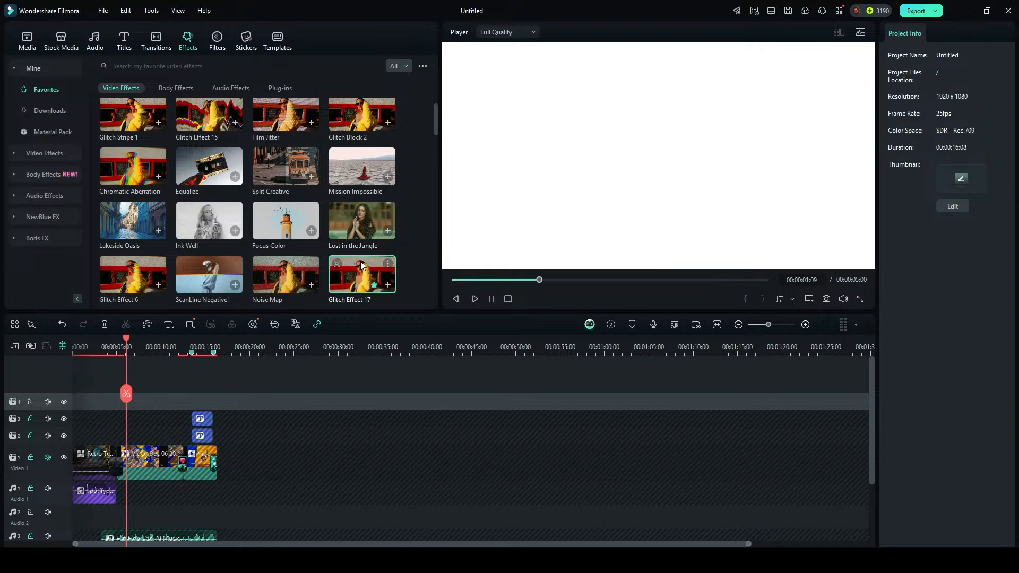
left_click(284, 271)
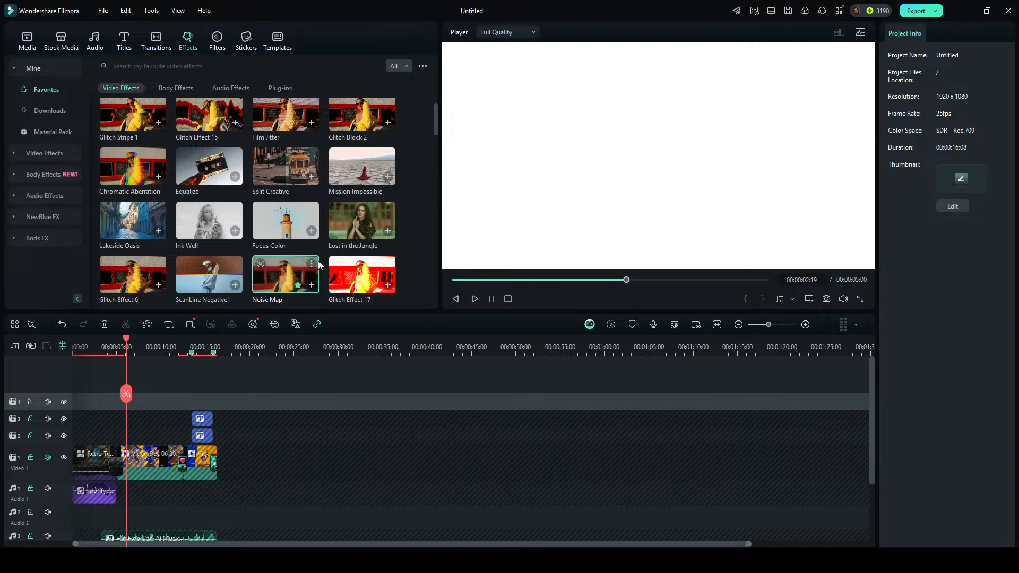
Add the Mission Impossible effect to video track 4, spanning from the end of the intro to the end of the last clip.
left_click(387, 178)
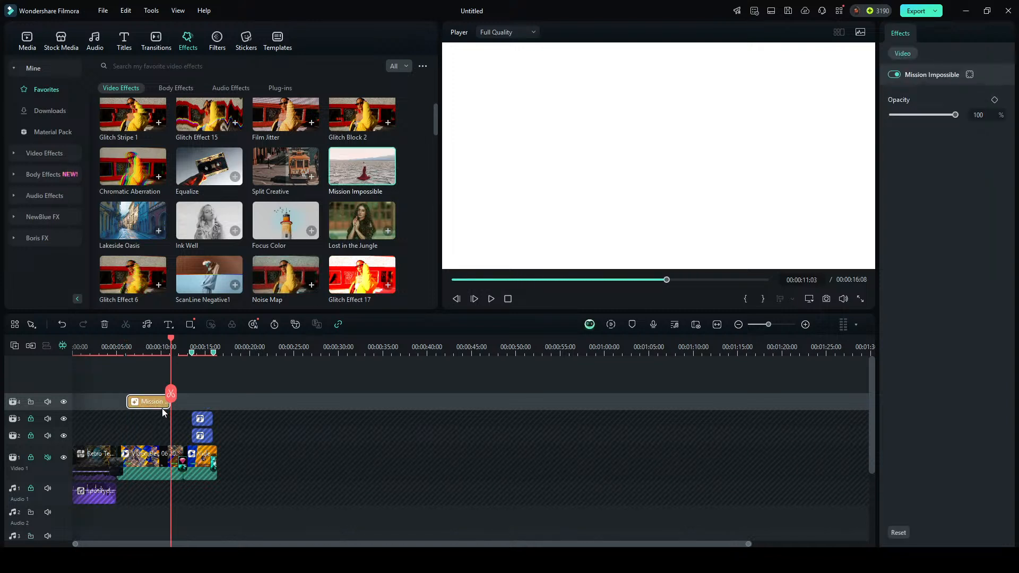
left_click_drag(154, 401, 144, 401)
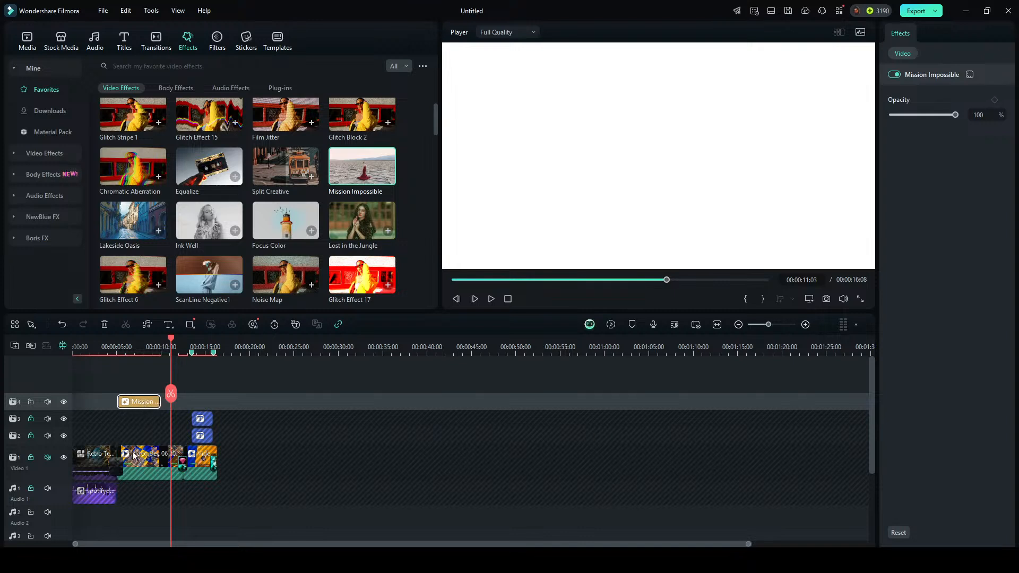
left_click(140, 353)
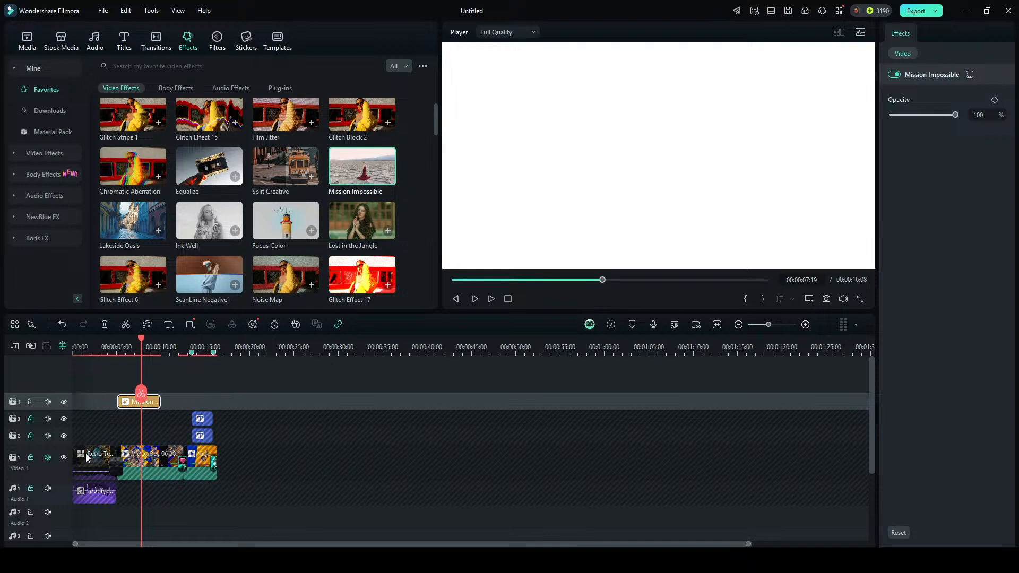
left_click(99, 352)
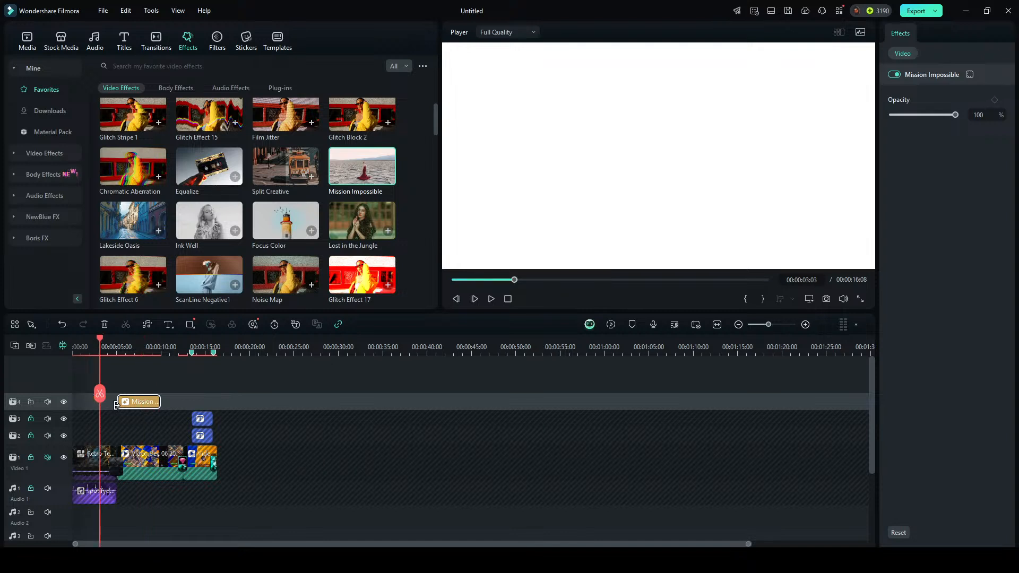
left_click(135, 353)
left_click_drag(158, 402, 214, 414)
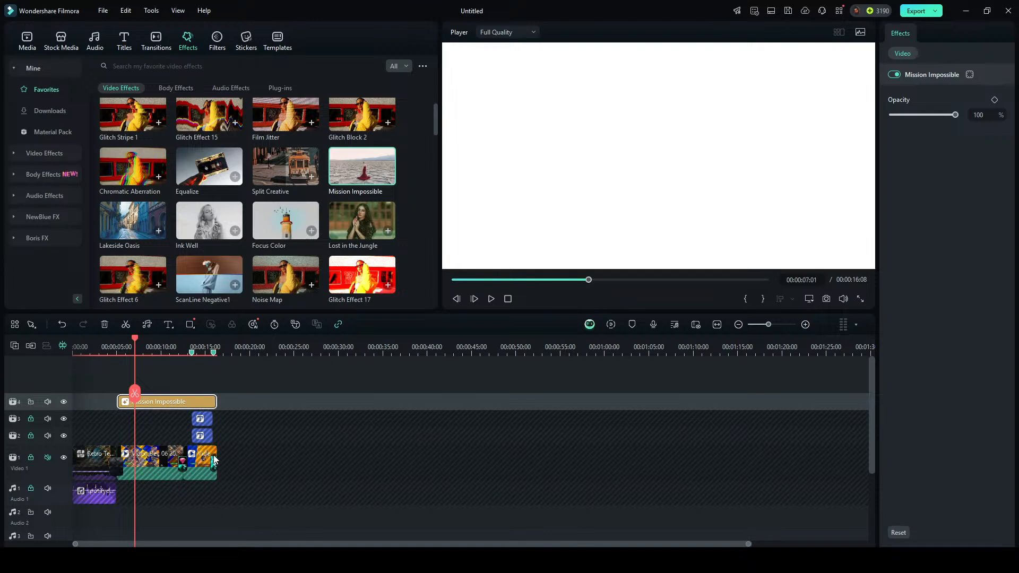
Unlock both audio tracks and move the Hip Hop Cap AI Music clip to audio track 1, starting right after the intro audio.
scroll(247, 445, "down", 3)
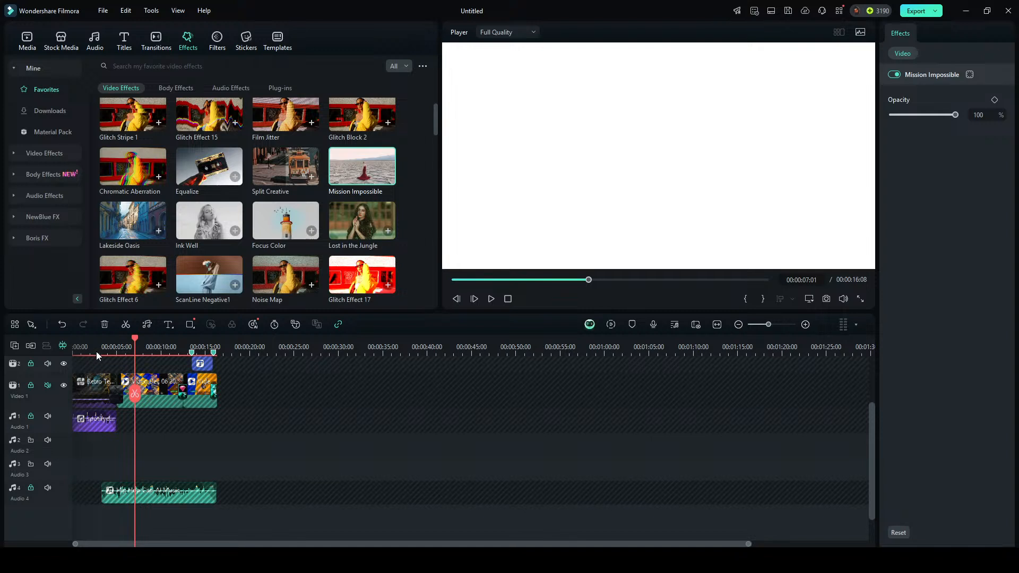
left_click(102, 390)
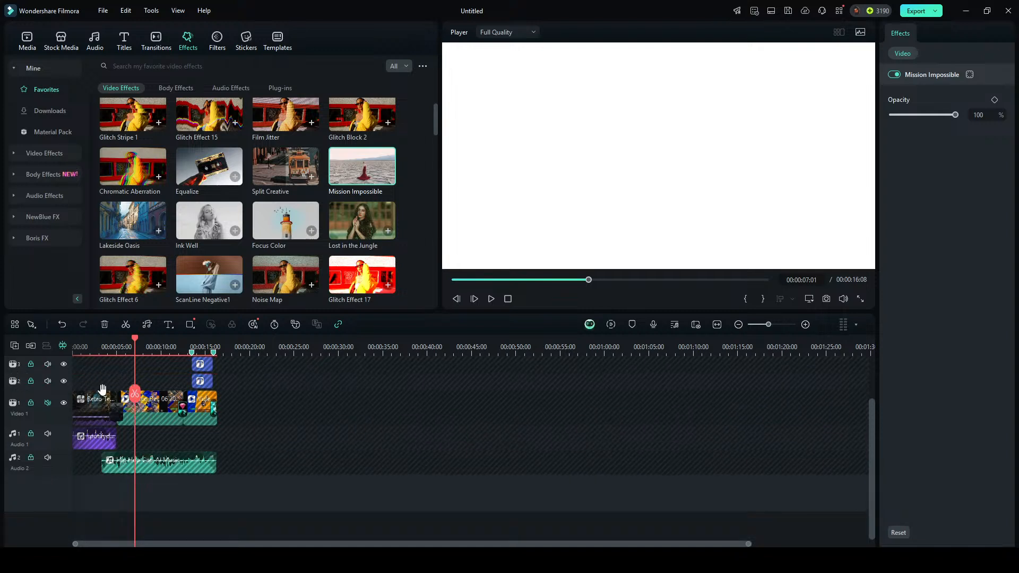
scroll(124, 423, "up", 2)
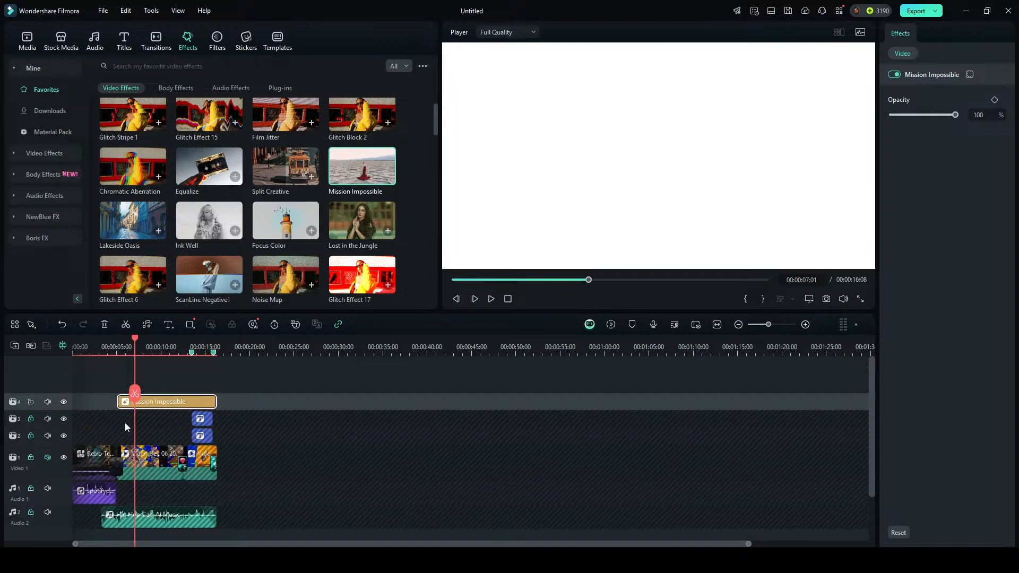
left_click(31, 513)
left_click_drag(138, 530, 154, 530)
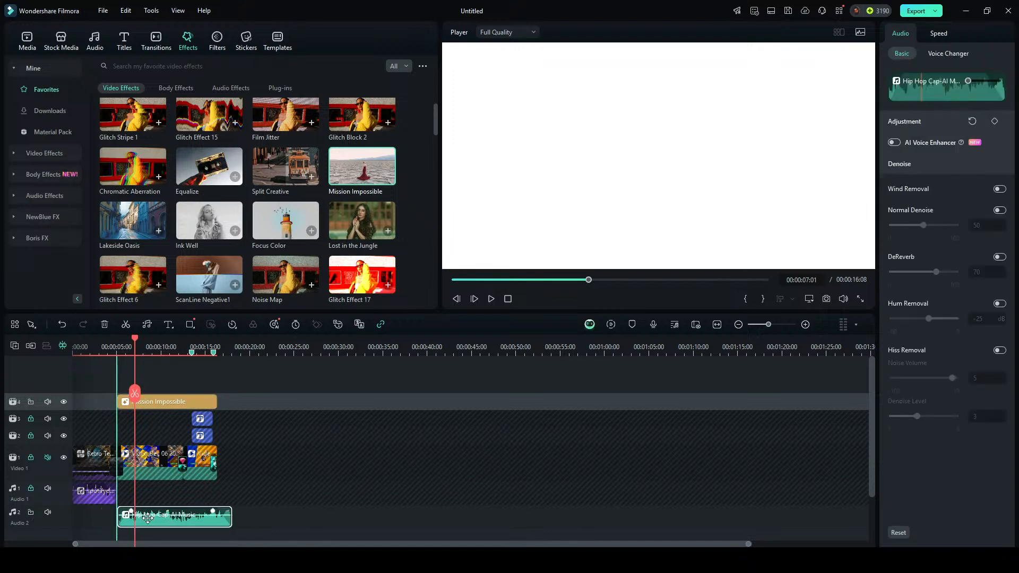
left_click(31, 488)
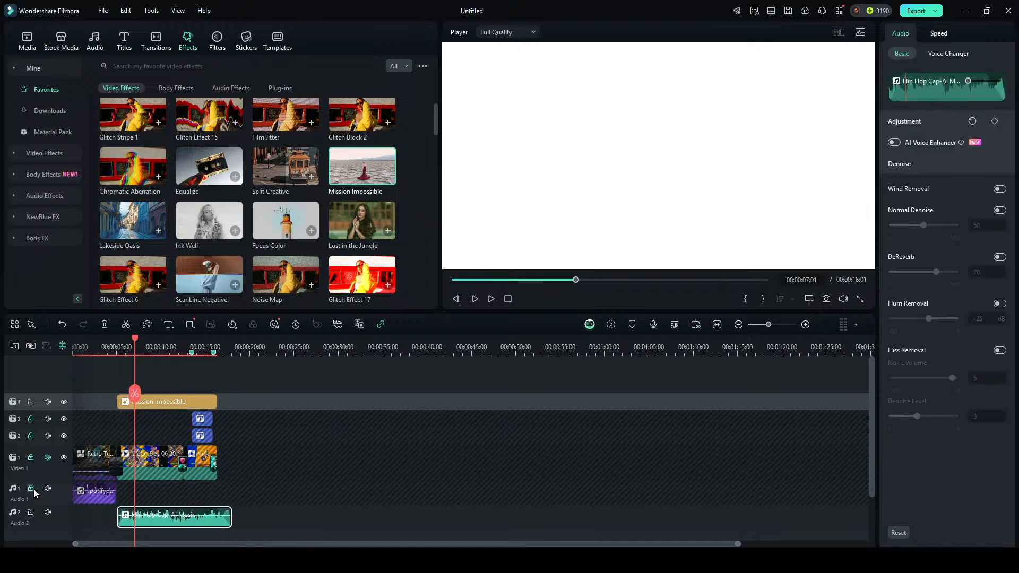
left_click(149, 508)
left_click_drag(149, 509, 149, 485)
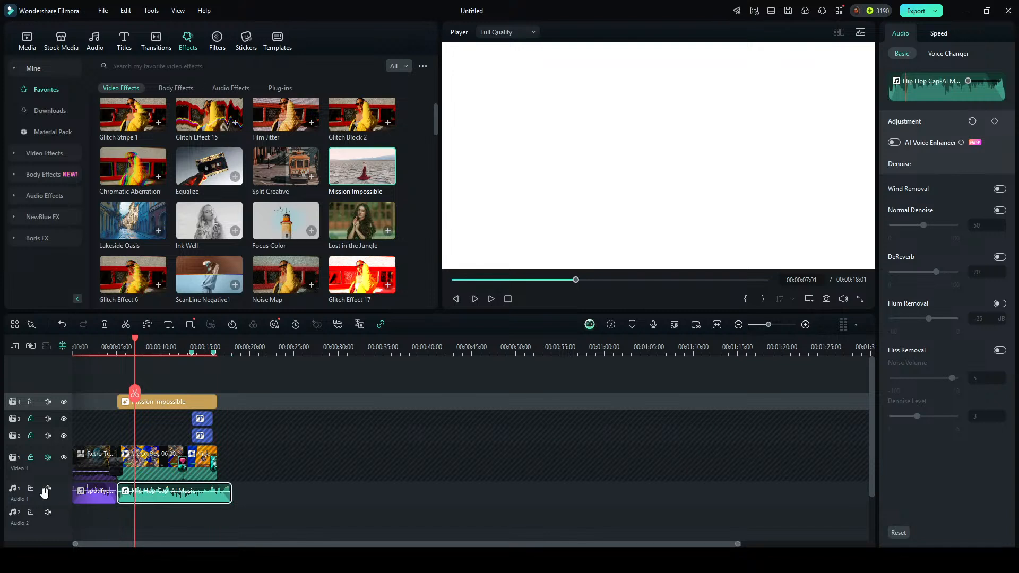
Mute and lock audio tracks 1 and 2.
left_click(48, 489)
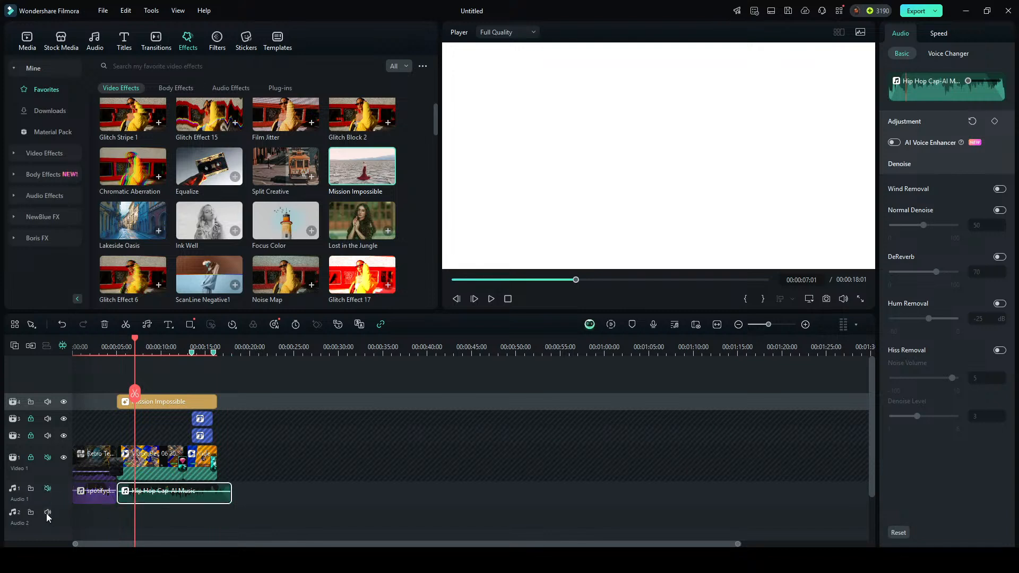
left_click(30, 512)
left_click(31, 488)
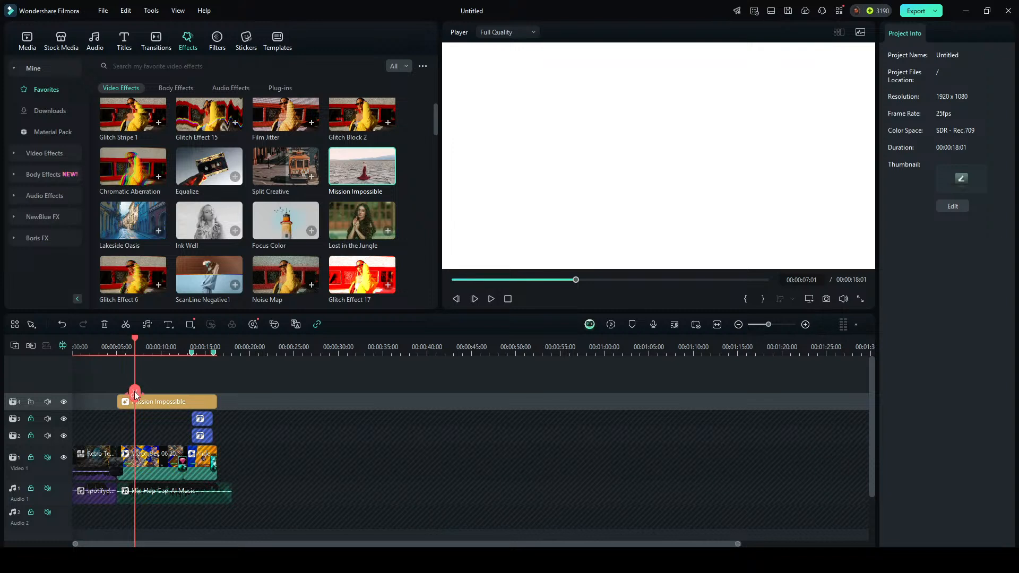
Play the timeline from within the intro, and replay it from the first clip after the intro to review the Mission Impossible effect.
left_click_drag(135, 395, 96, 395)
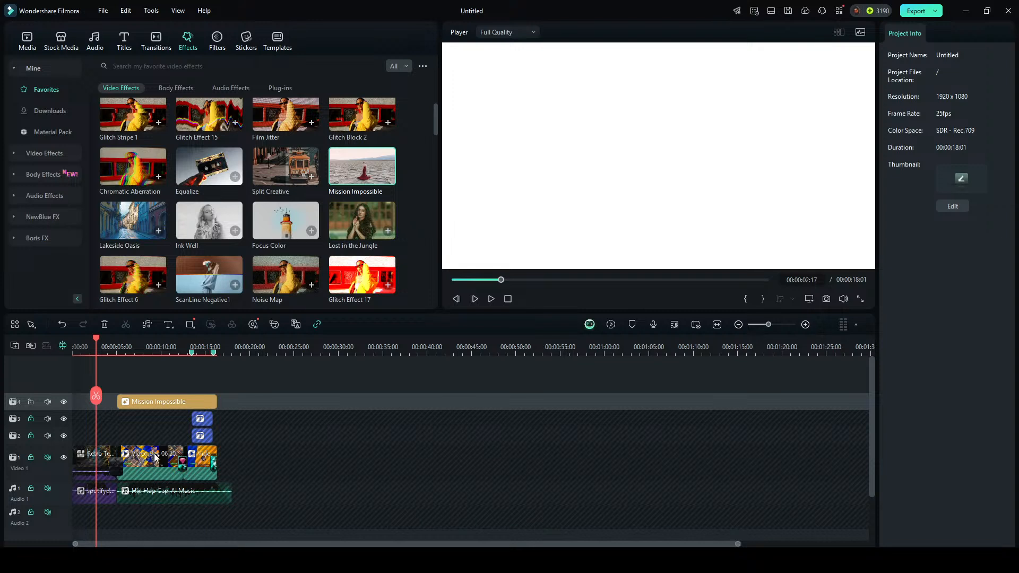
key("space")
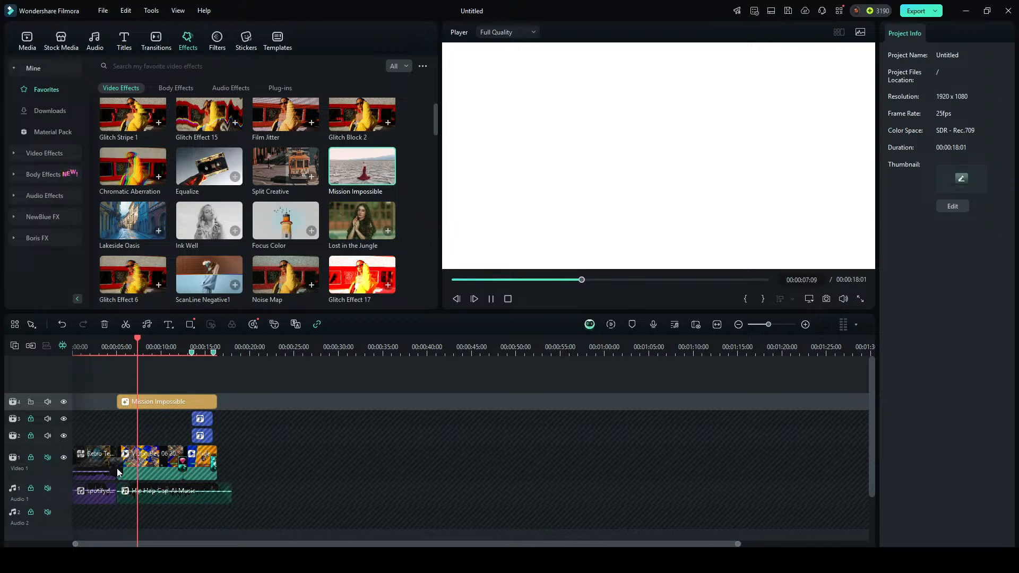
left_click(214, 402)
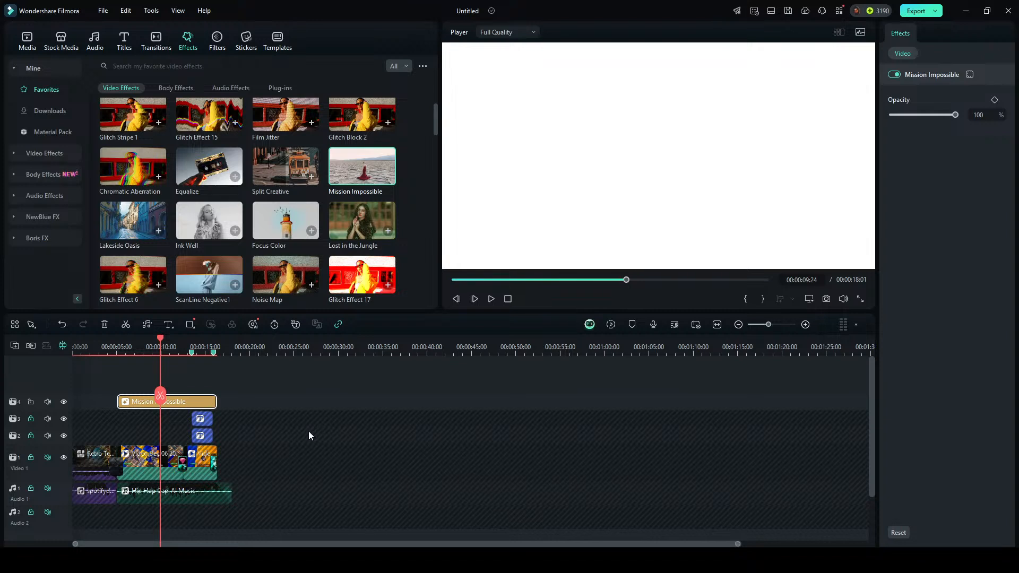
left_click(267, 378)
left_click(121, 347)
key("space")
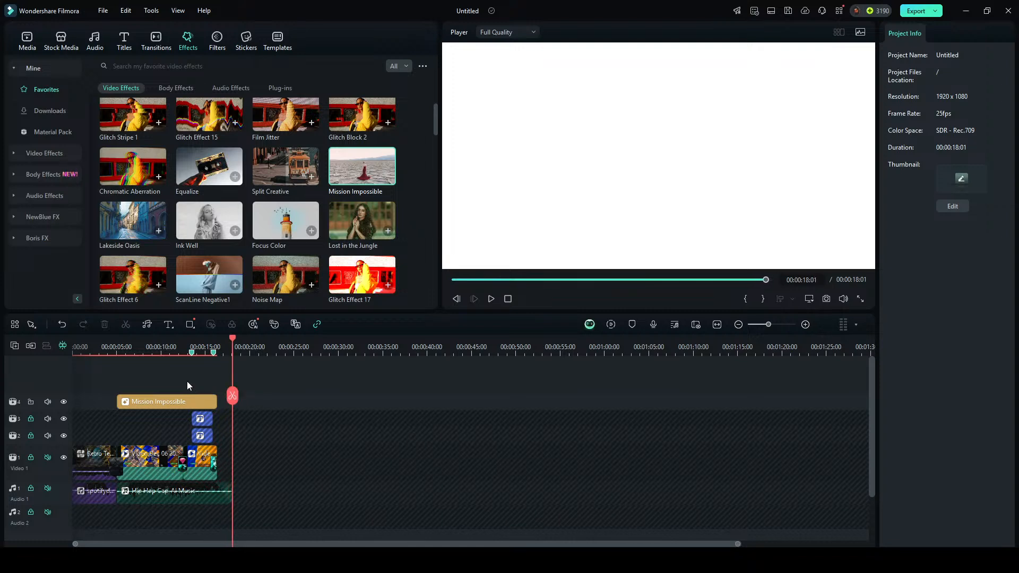
Unlock audio track 1 and add a timeline marker at 00:00:12:13, near the end of the first clip after the intro.
left_click(184, 347)
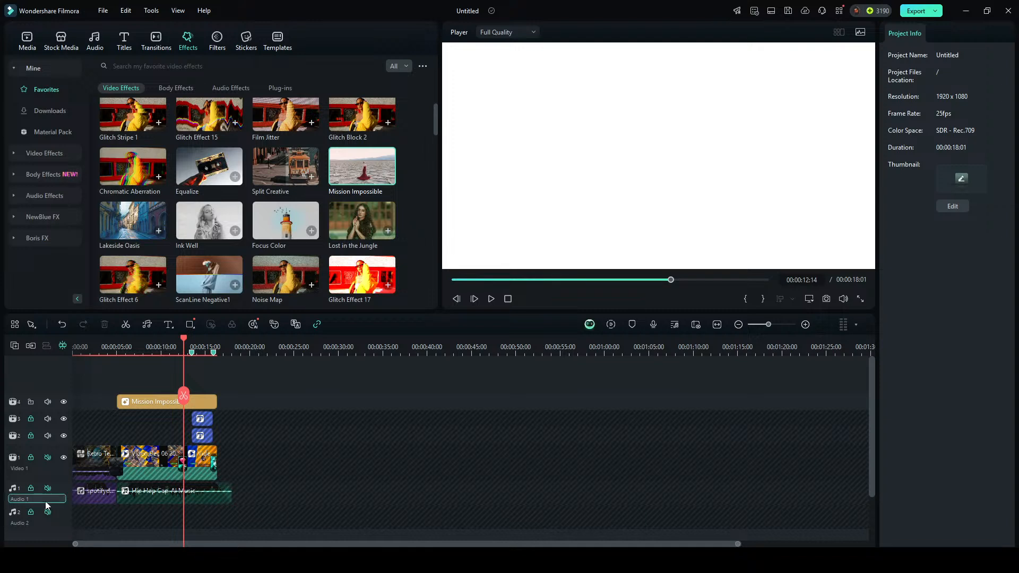
left_click(30, 488)
left_click(153, 489)
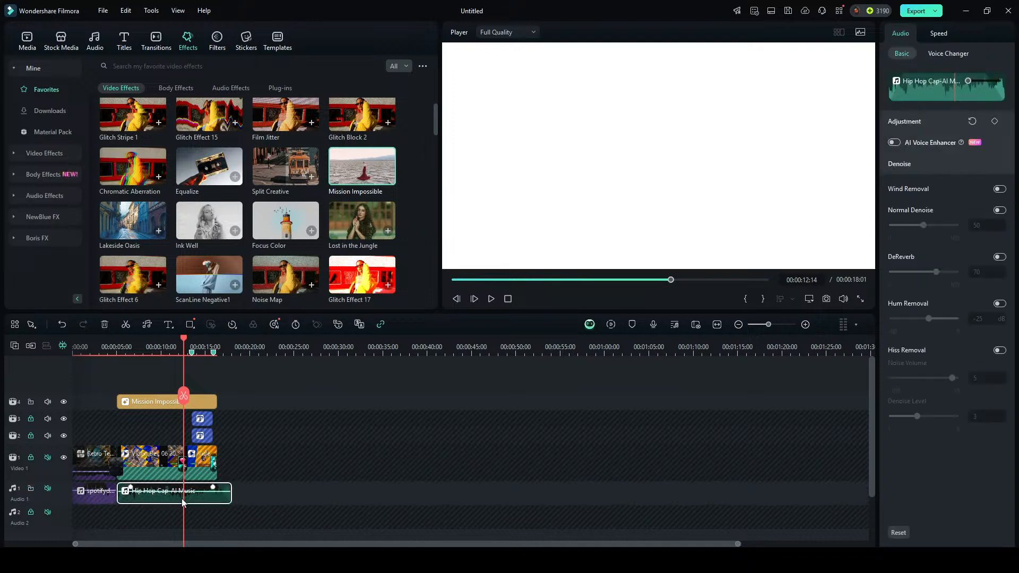
key("Home")
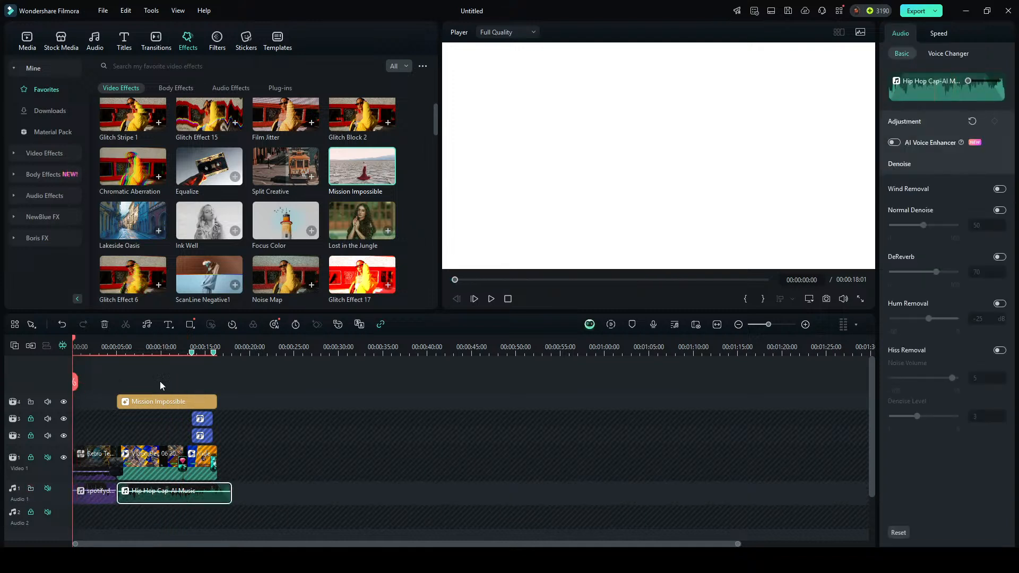
left_click(631, 324)
mouse_move(75, 352)
left_mouse_down()
mouse_move(130, 354)
mouse_move(183, 375)
left_mouse_up()
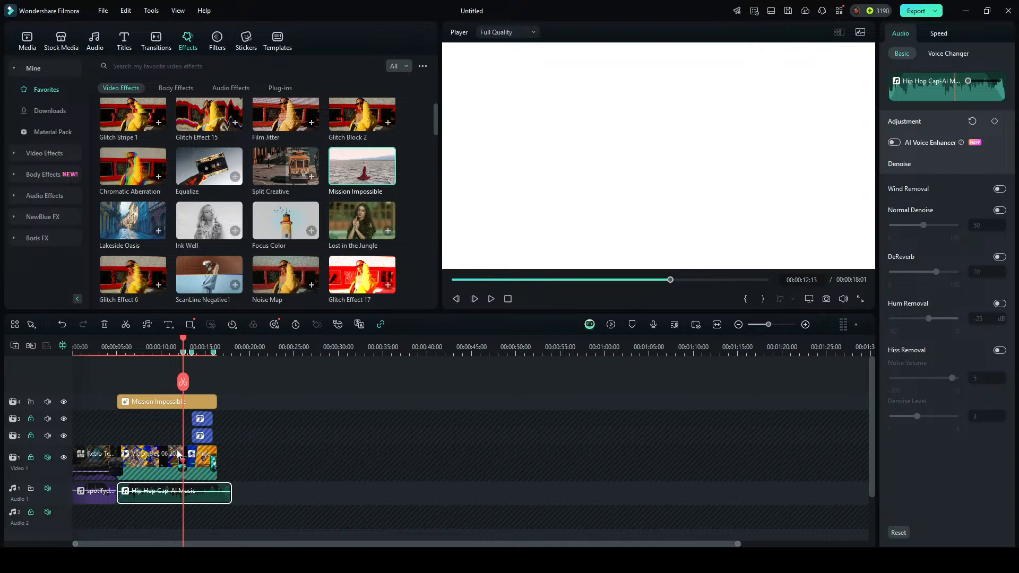
Split the Hip Hop Cap AI Music clip at the 00:00:12:13 marker and move its first part far along audio track 1, past 00:01:05.
left_click(182, 381)
left_click_drag(156, 501, 693, 496)
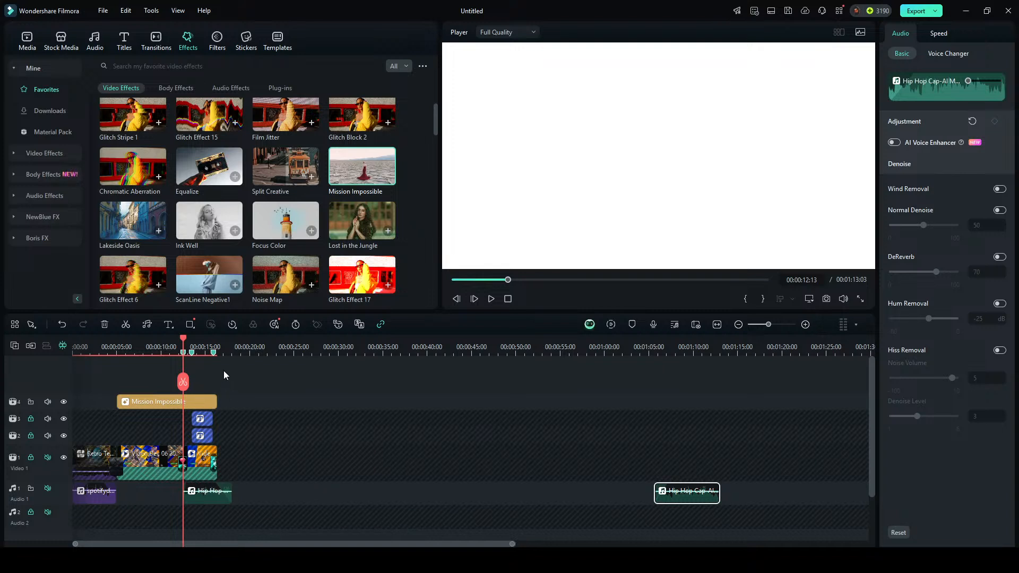
left_click(234, 350)
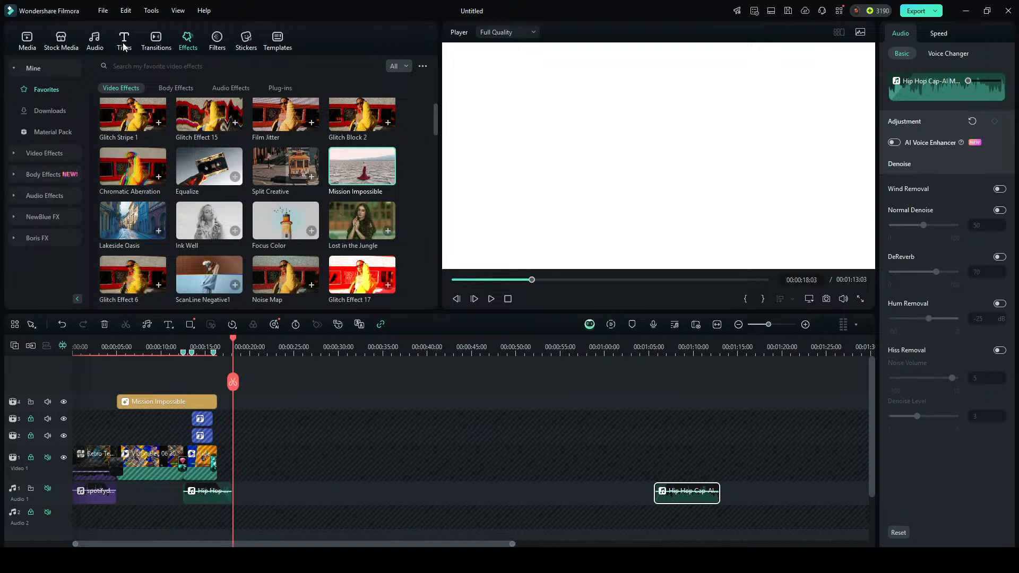
Browse the trending sound effects in the audio library.
left_click(94, 41)
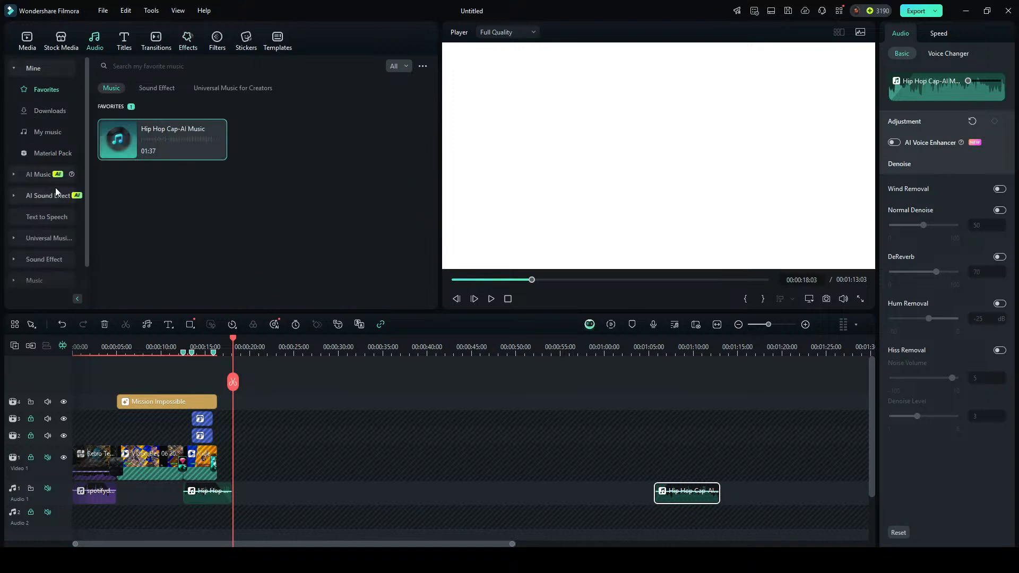
left_click(52, 258)
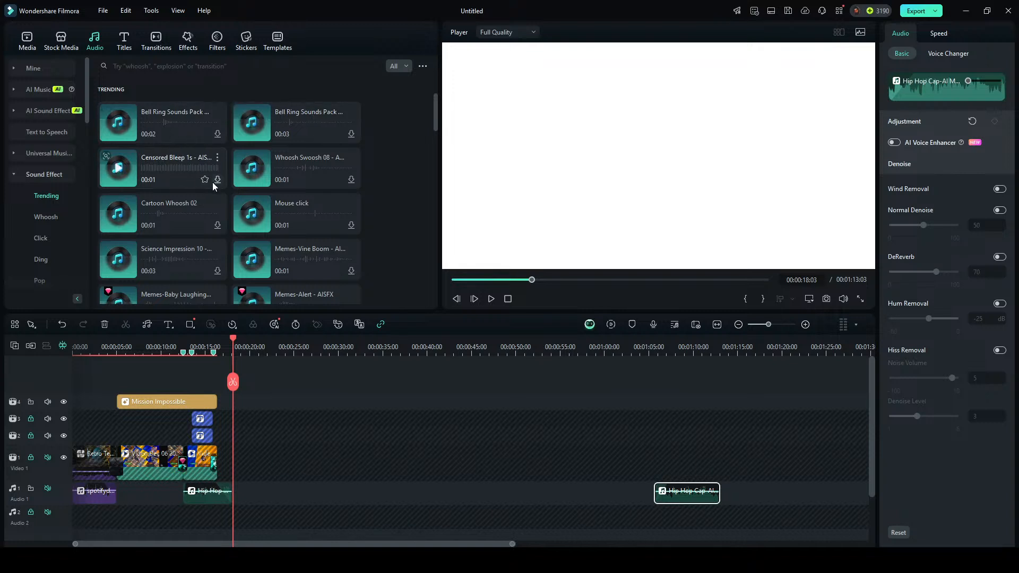
scroll(212, 183, "down", 3)
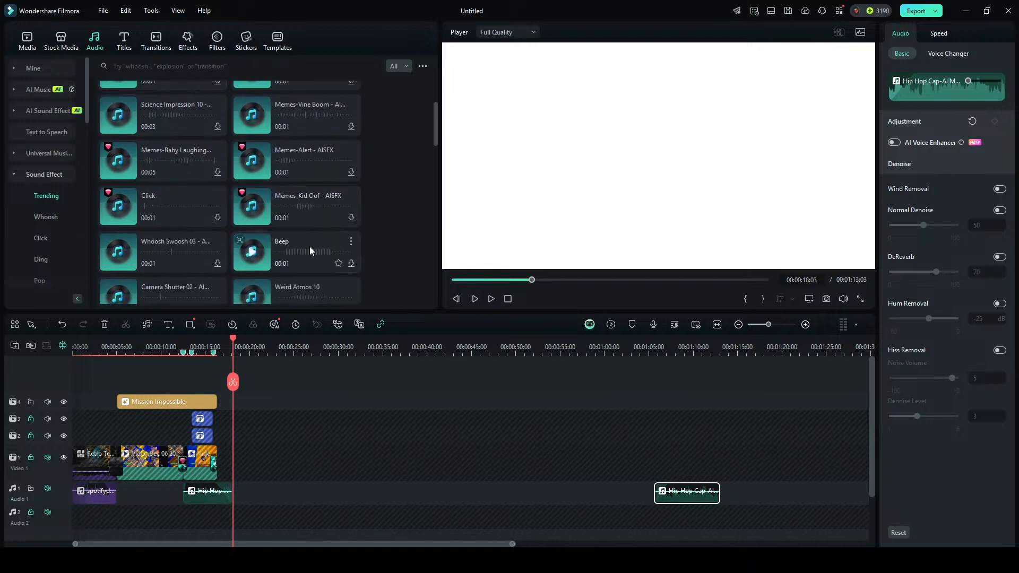
scroll(309, 250, "down", 5)
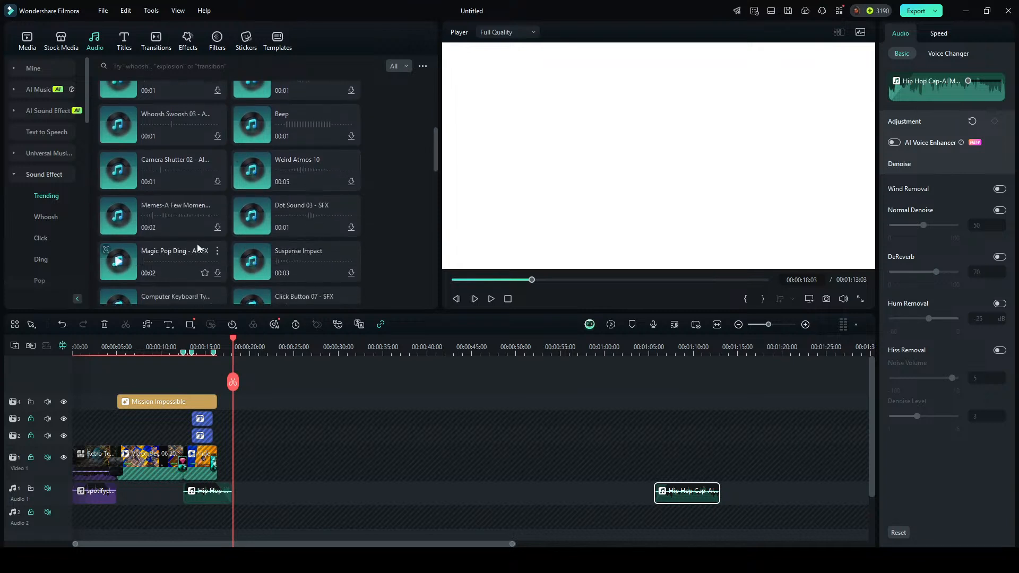
scroll(293, 247, "down", 3)
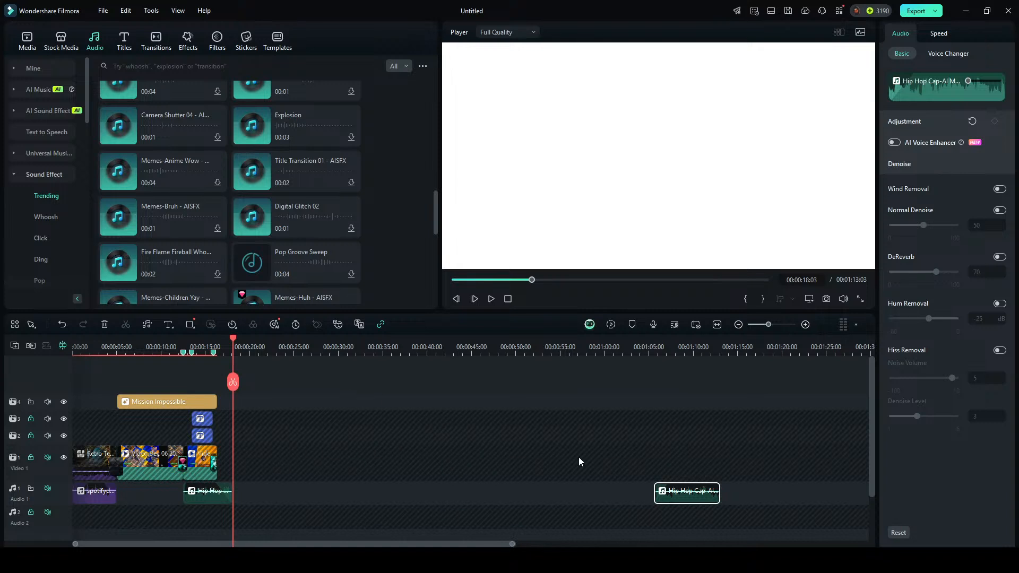
Place both parts of the Hip Hop Cap AI Music clip back to back on audio track 1, directly after the intro audio.
left_click_drag(683, 497, 144, 494)
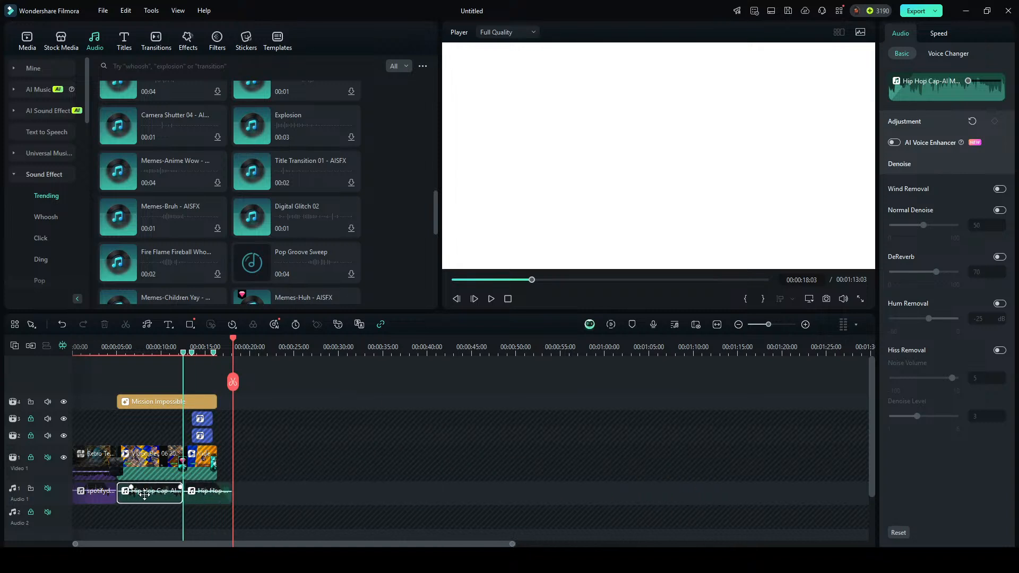
left_click_drag(288, 501, 213, 502)
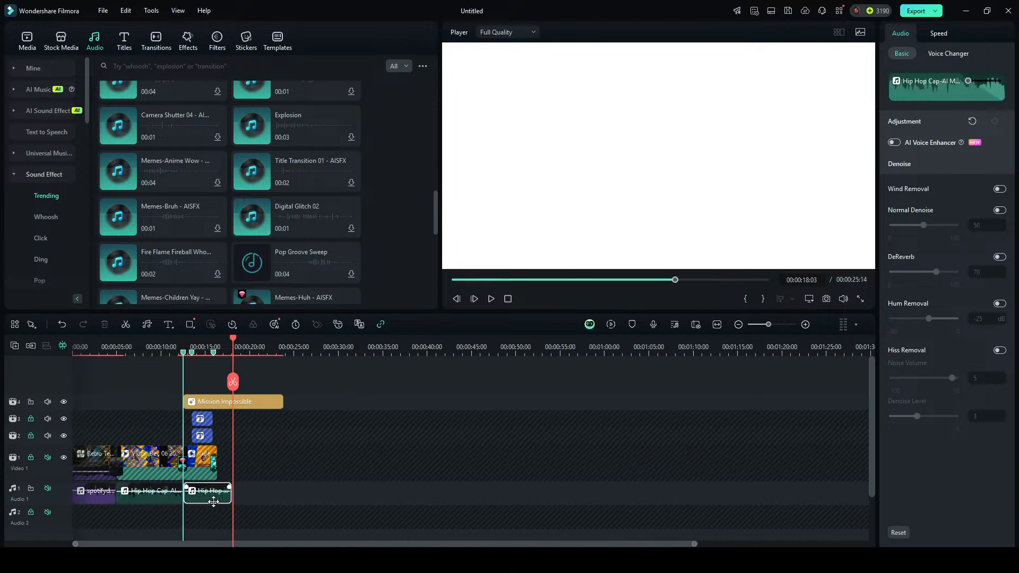
left_click(275, 496)
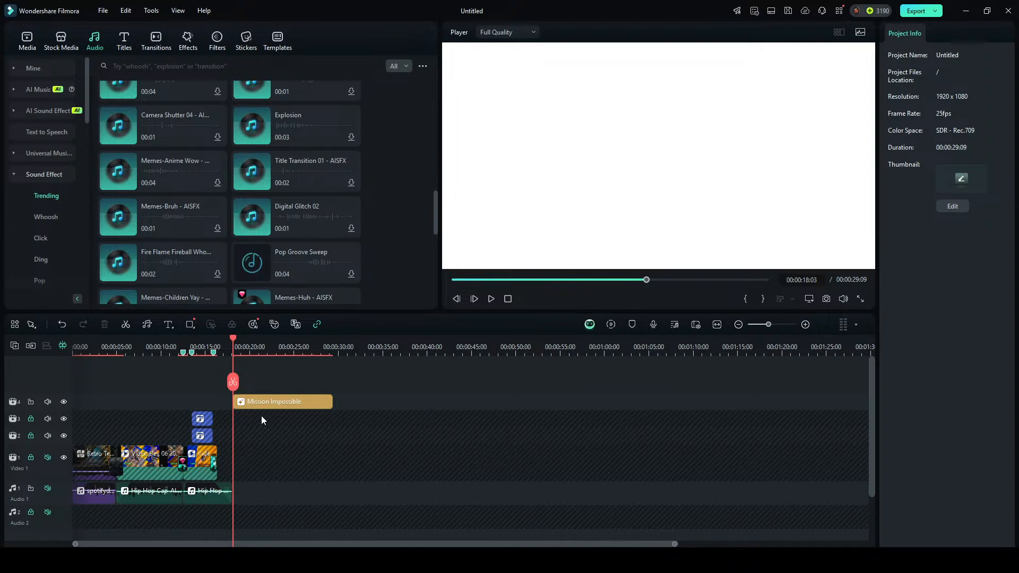
Move the Mission Impossible effect on video track 4 back to start at the end of the intro, and lock audio track 1.
left_click_drag(275, 402, 161, 394)
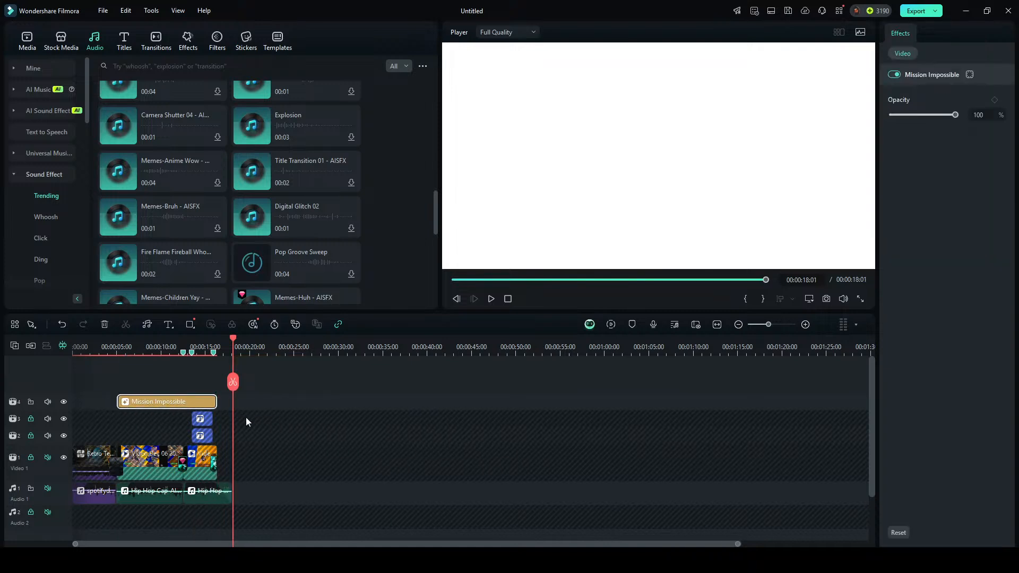
left_click(311, 407)
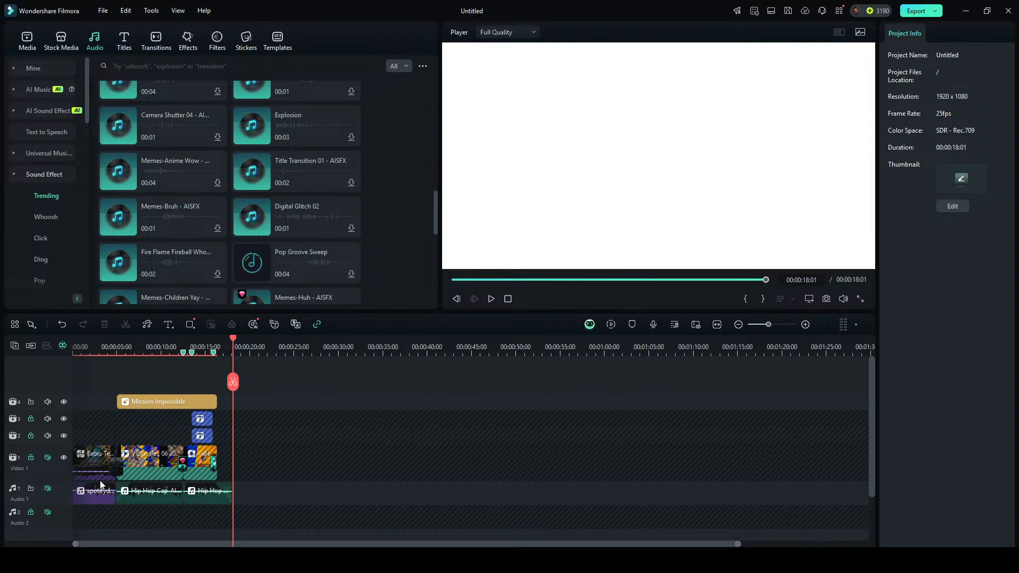
left_click(31, 488)
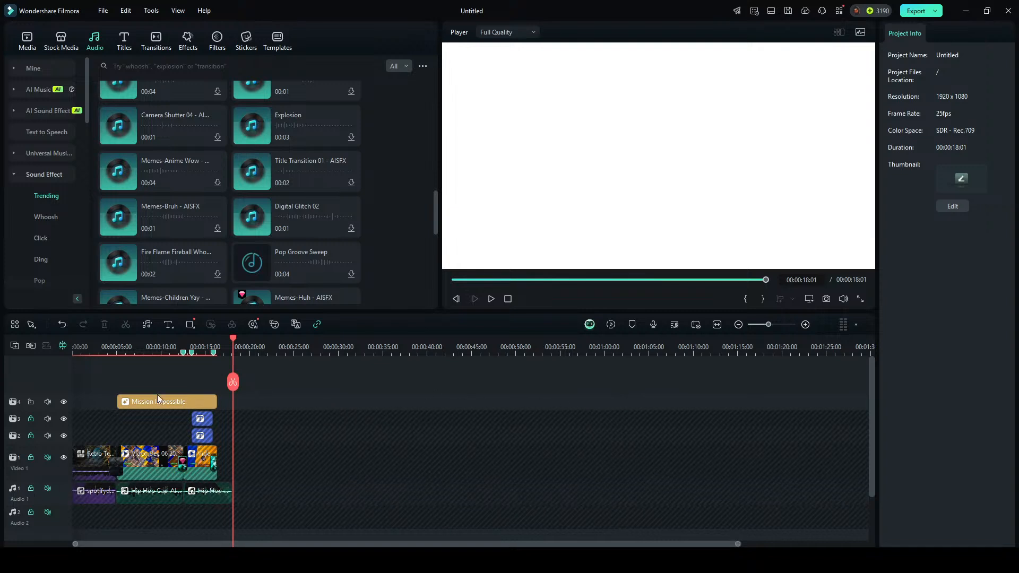
Examine the favorite filters with the playhead placed within the first clip after the intro.
left_click(120, 348)
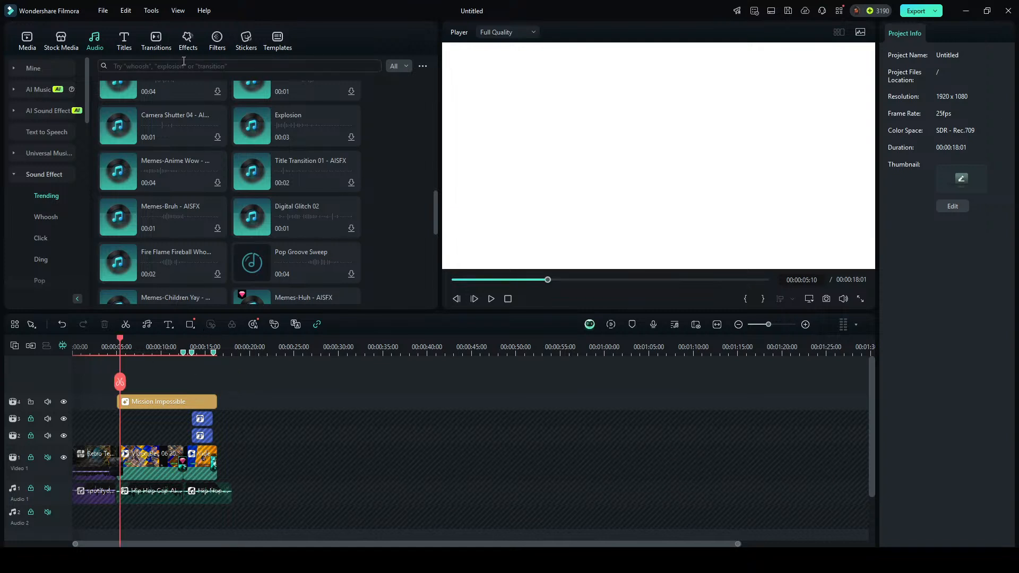
left_click(217, 40)
left_click(188, 41)
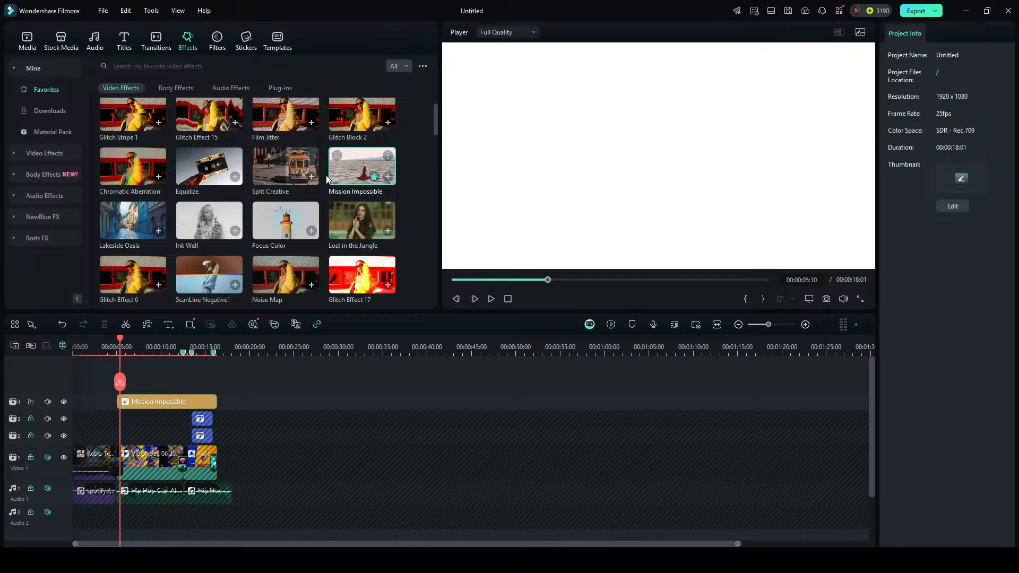
left_click(217, 39)
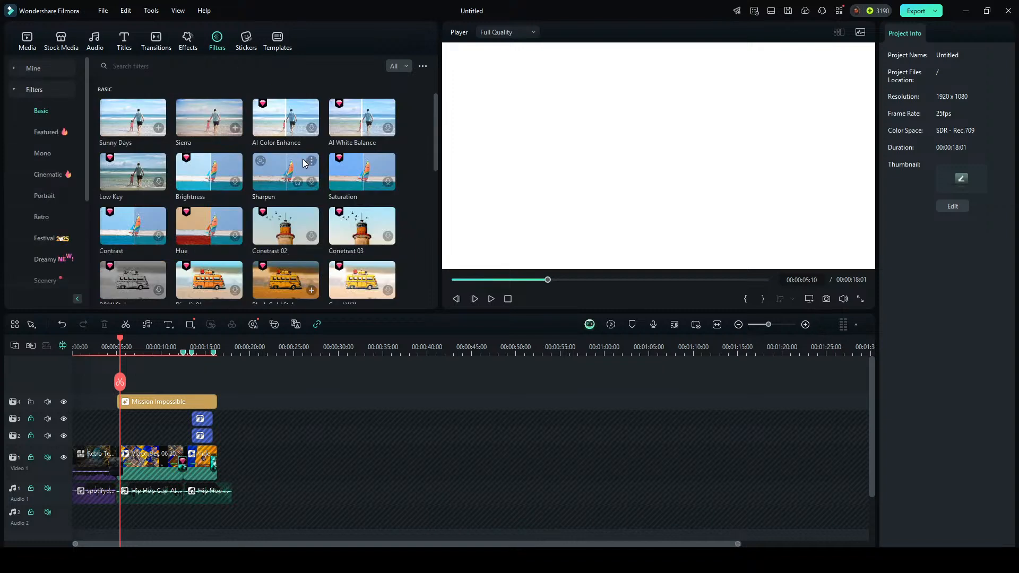
left_click(47, 66)
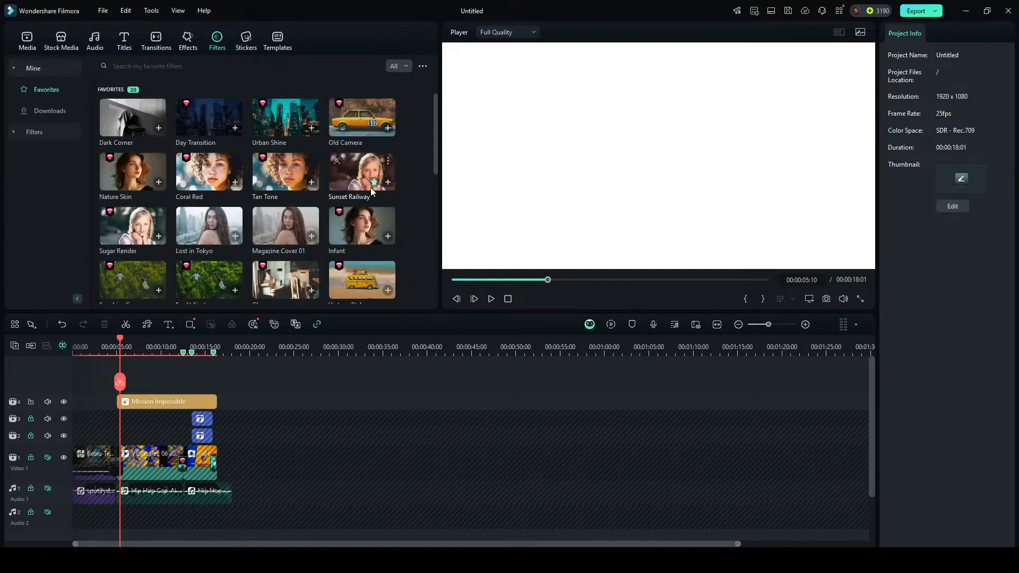
left_click(162, 348)
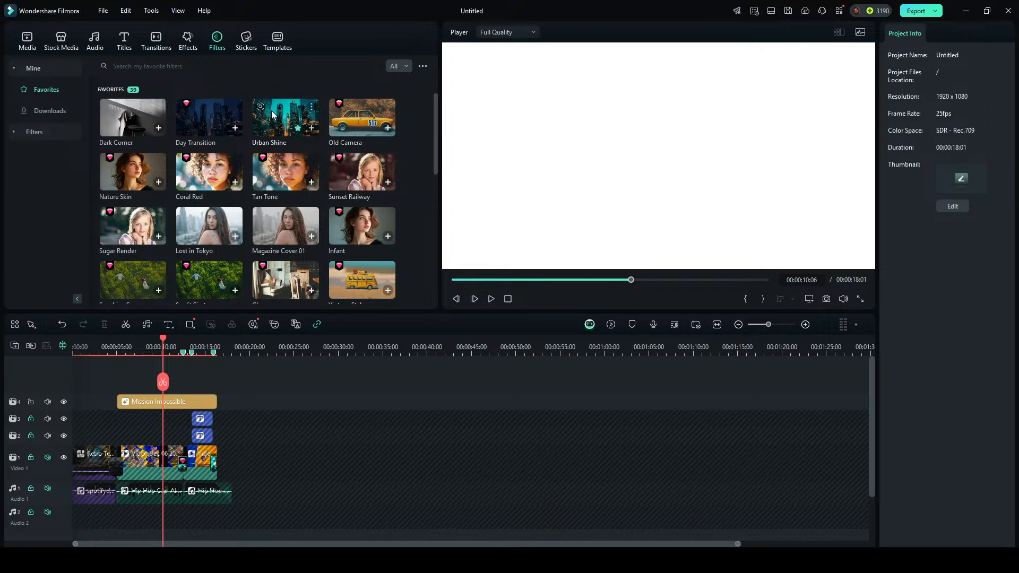
Show the favorite stickers and download the Element 23 sticker.
left_click(246, 40)
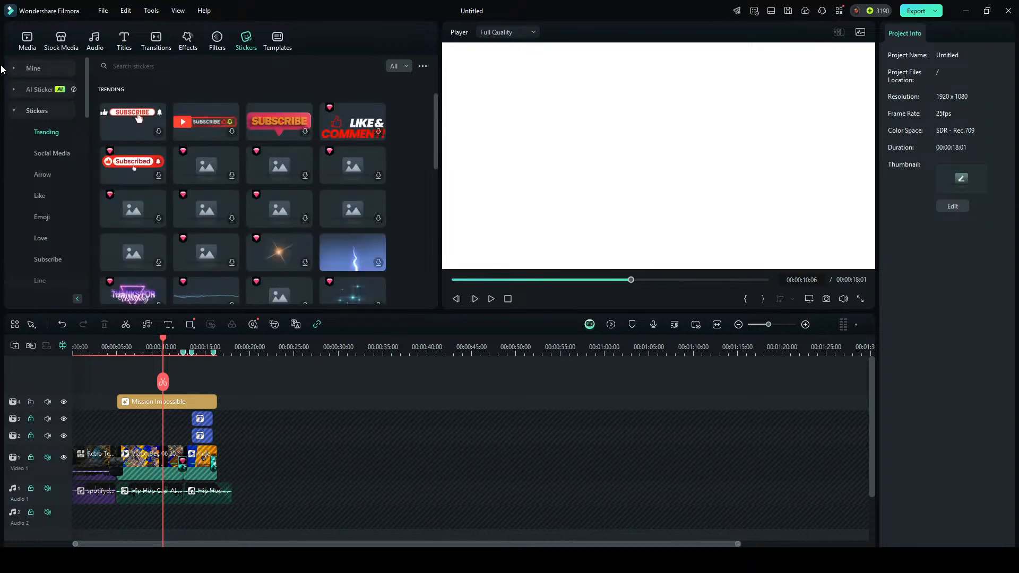
left_click(45, 64)
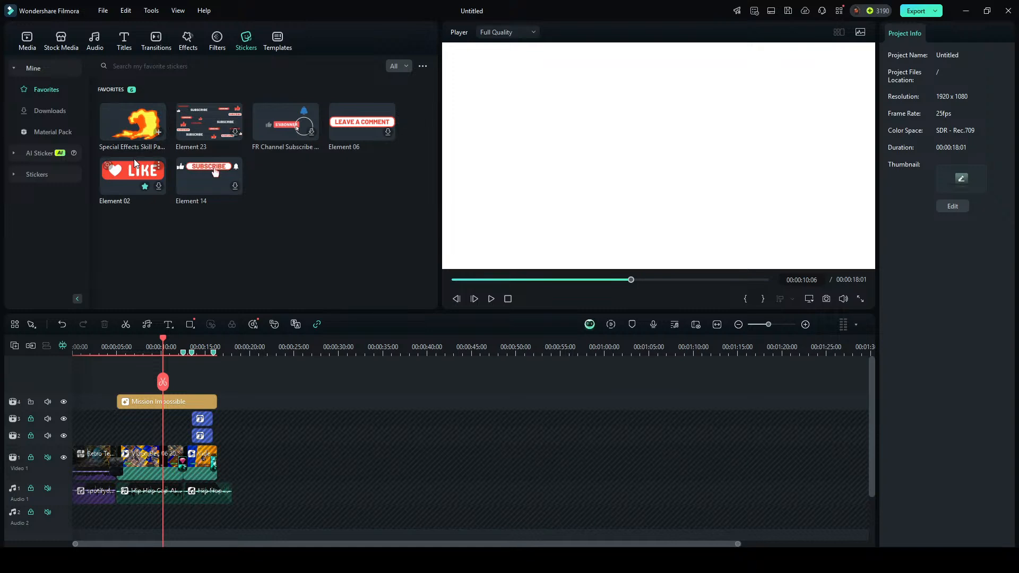
left_click(220, 116)
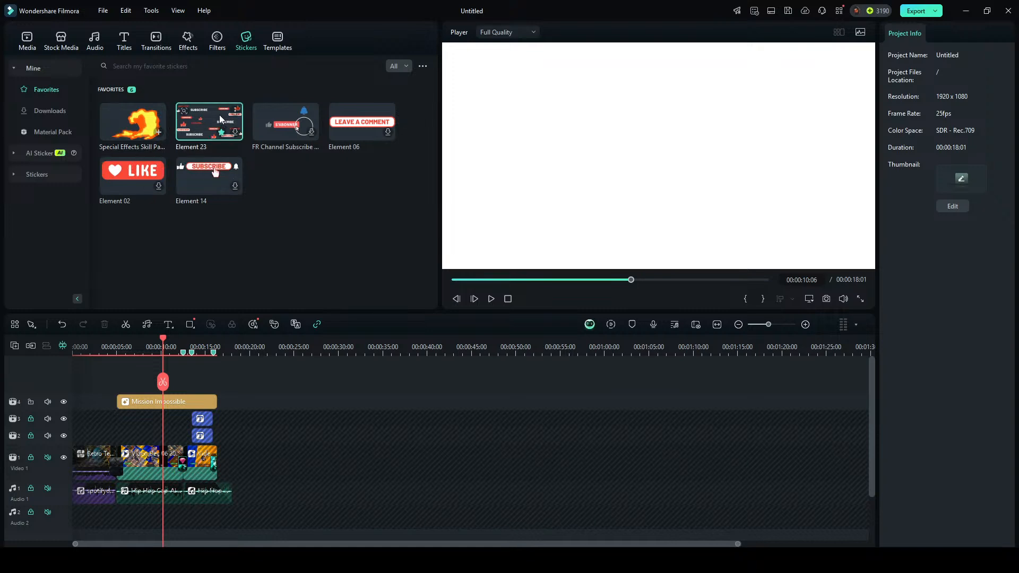
left_click(240, 139)
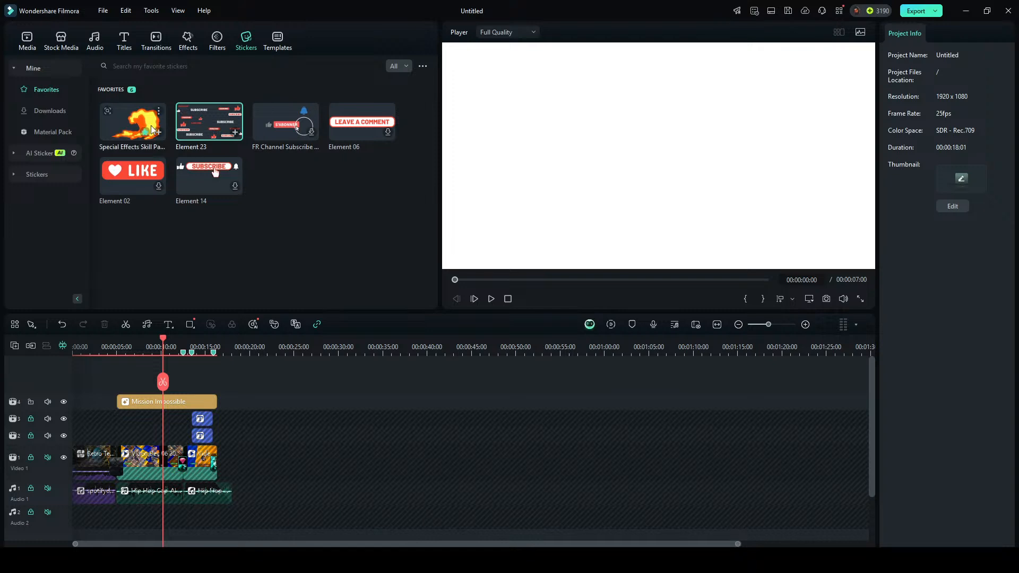
Preview the flame sticker from the favorites, add it to a new video track 5 near the end of the titles, and play that section.
left_click(142, 112)
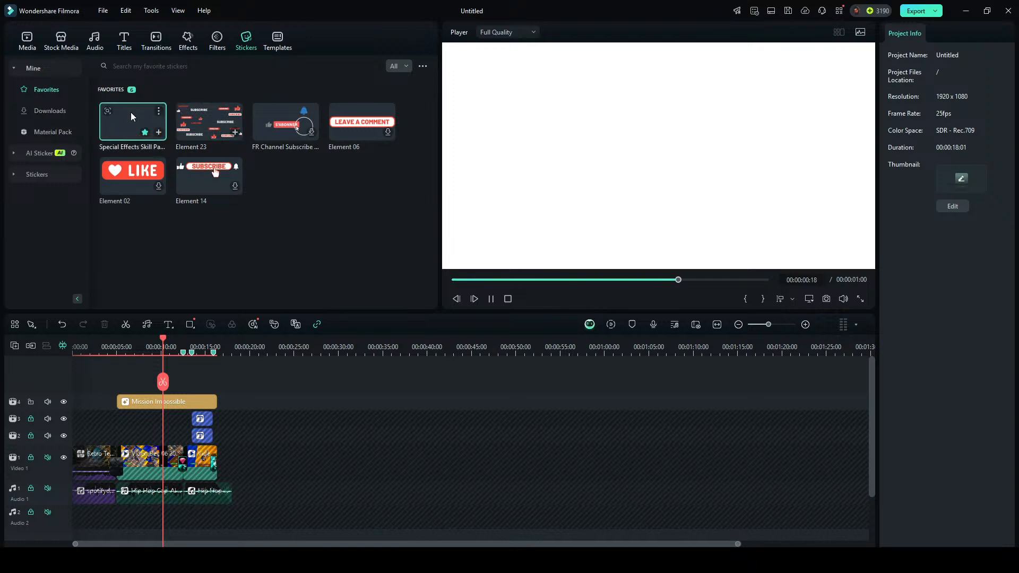
mouse_move(164, 176)
left_mouse_down()
mouse_move(167, 413)
mouse_move(207, 416)
left_mouse_up()
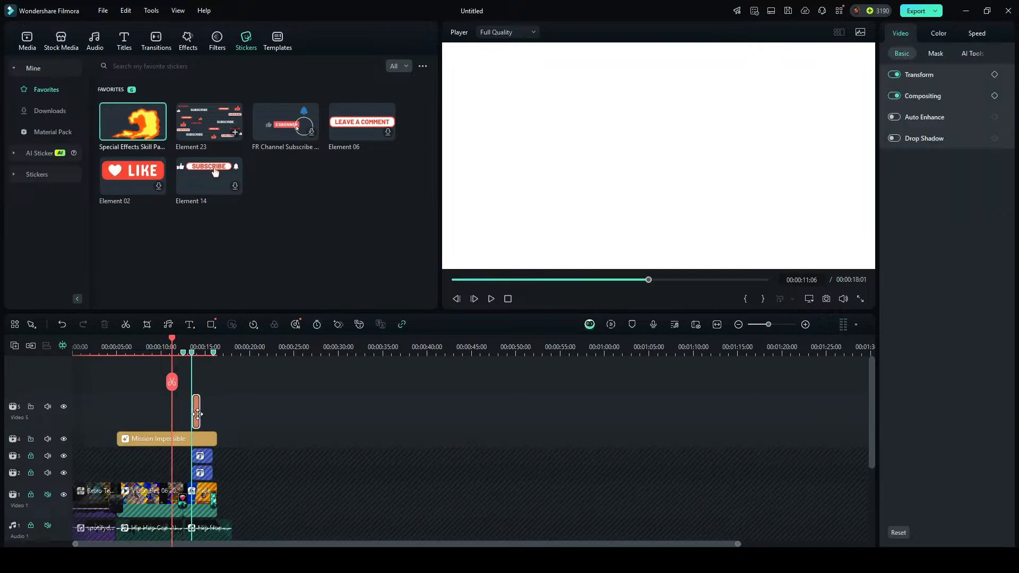
key("space")
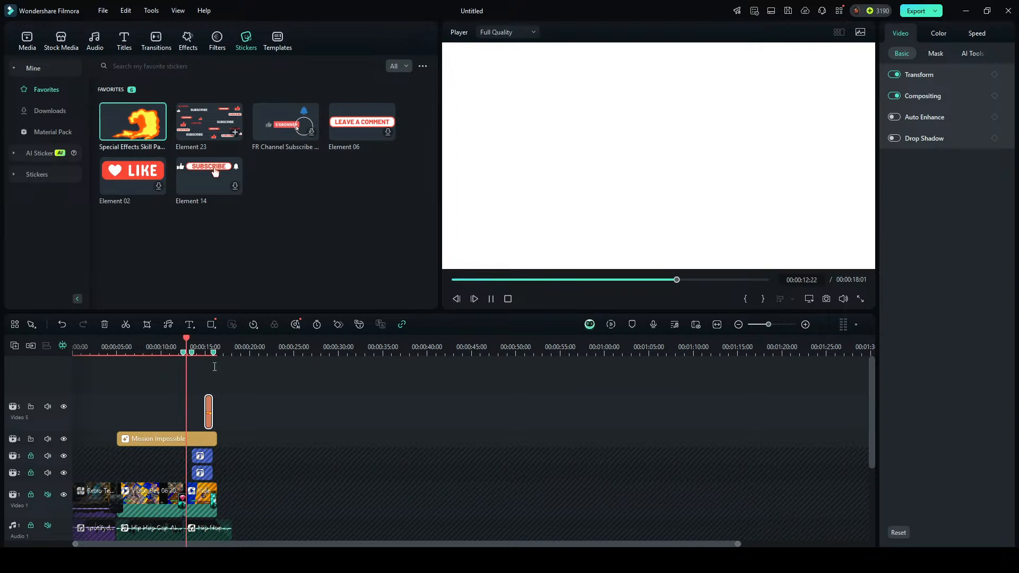
key("space")
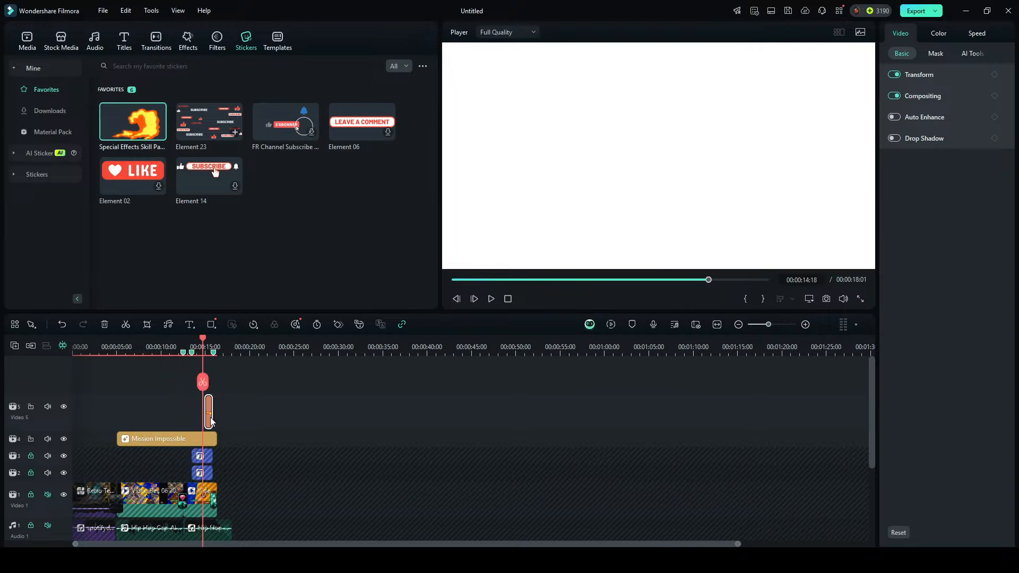
Move the flame sticker to start together with the titles and play the timeline from just before it.
left_click_drag(204, 388, 196, 419)
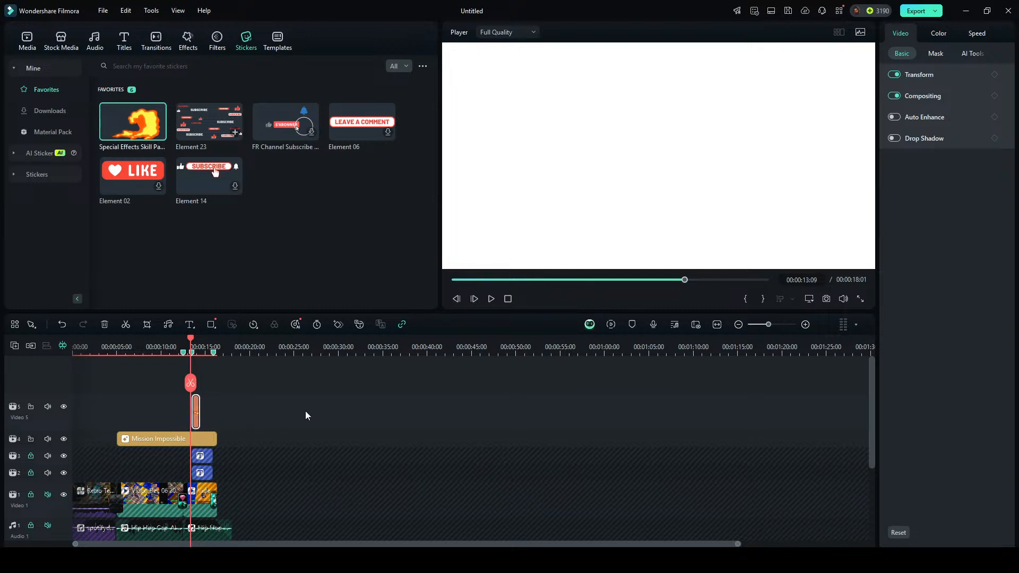
key("space")
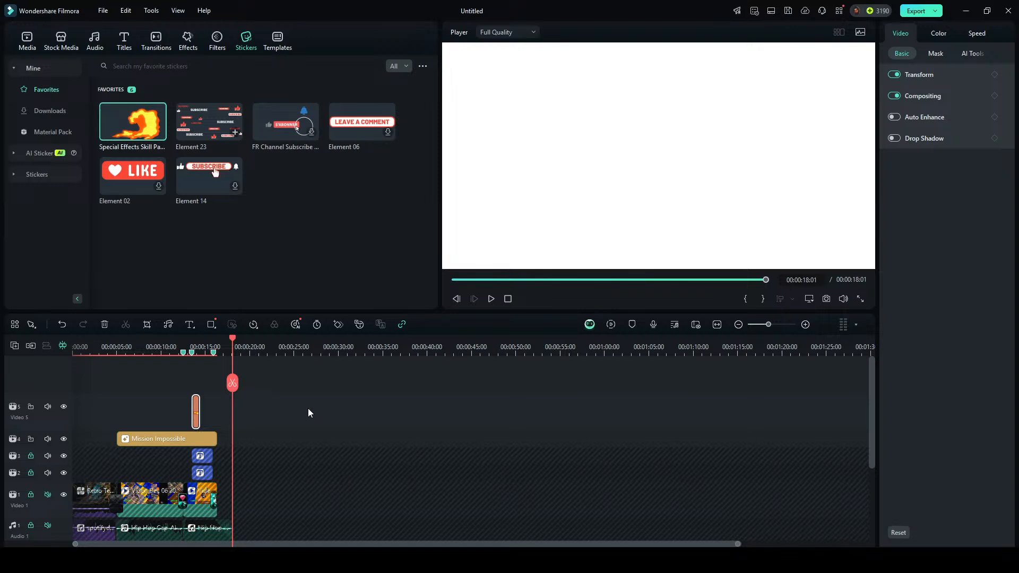
key("space")
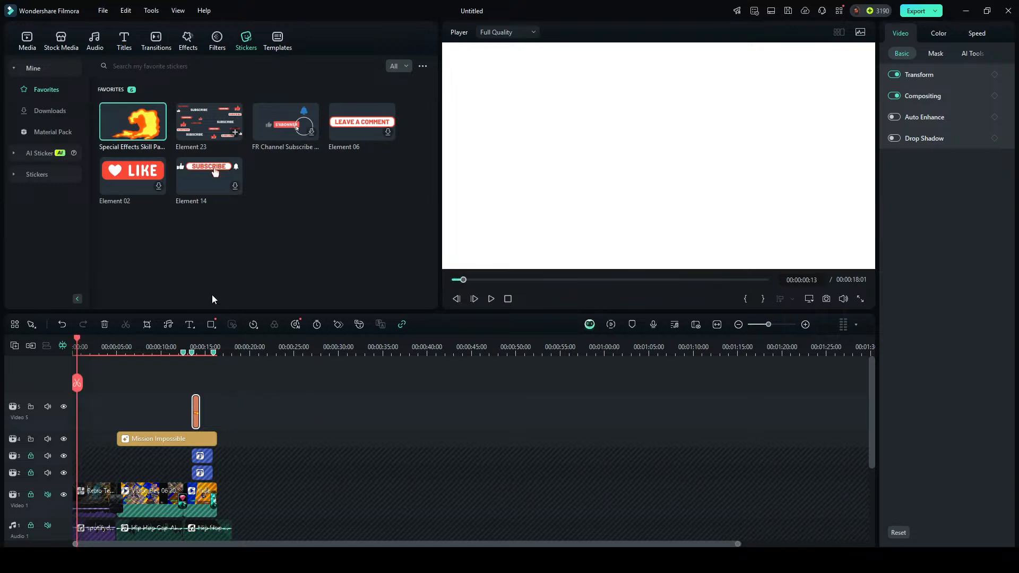
Examine the template library, including the favorites and the Trending, YouTube Intro and Christmas categories.
left_click(277, 40)
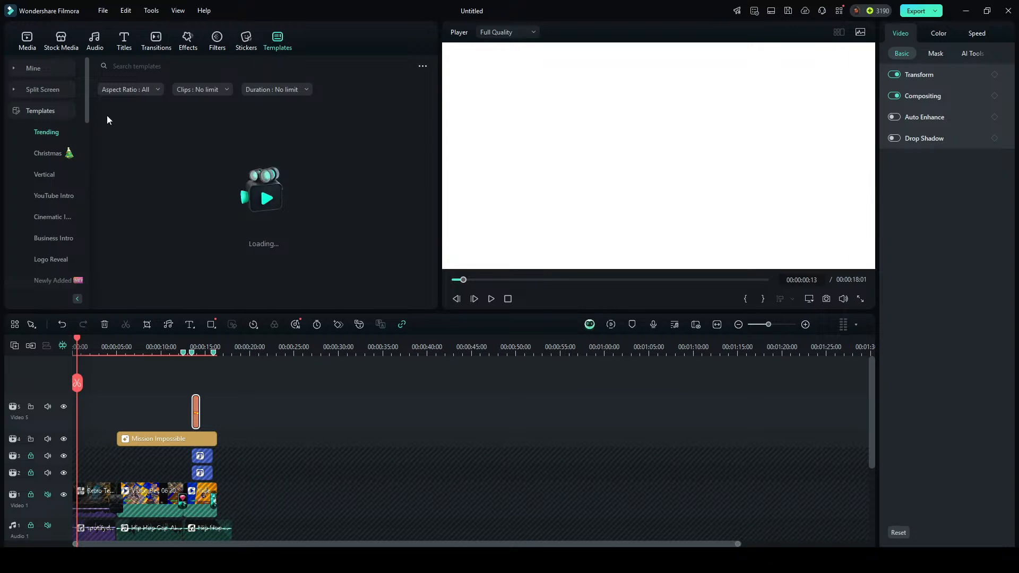
left_click(56, 73)
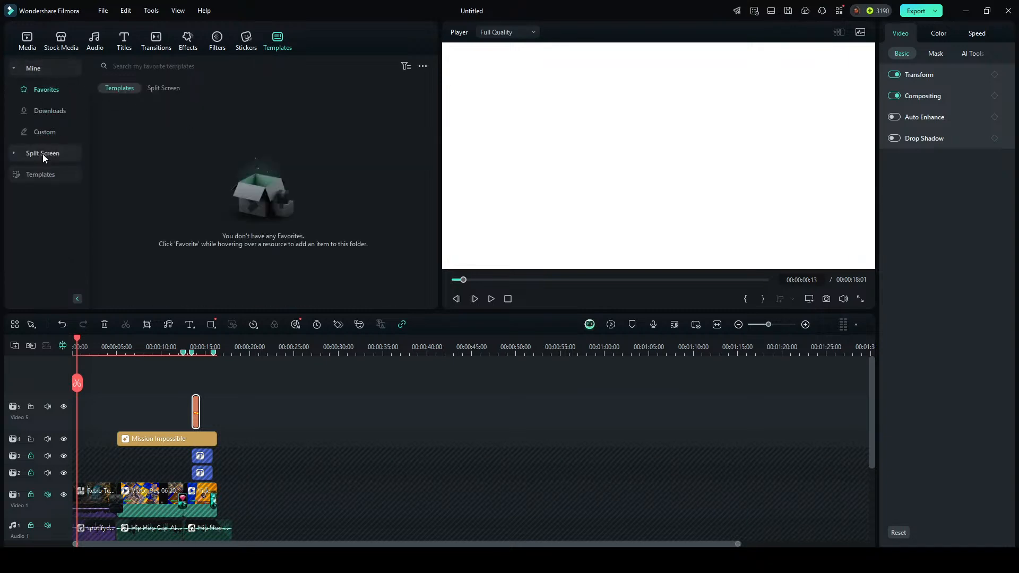
left_click(53, 175)
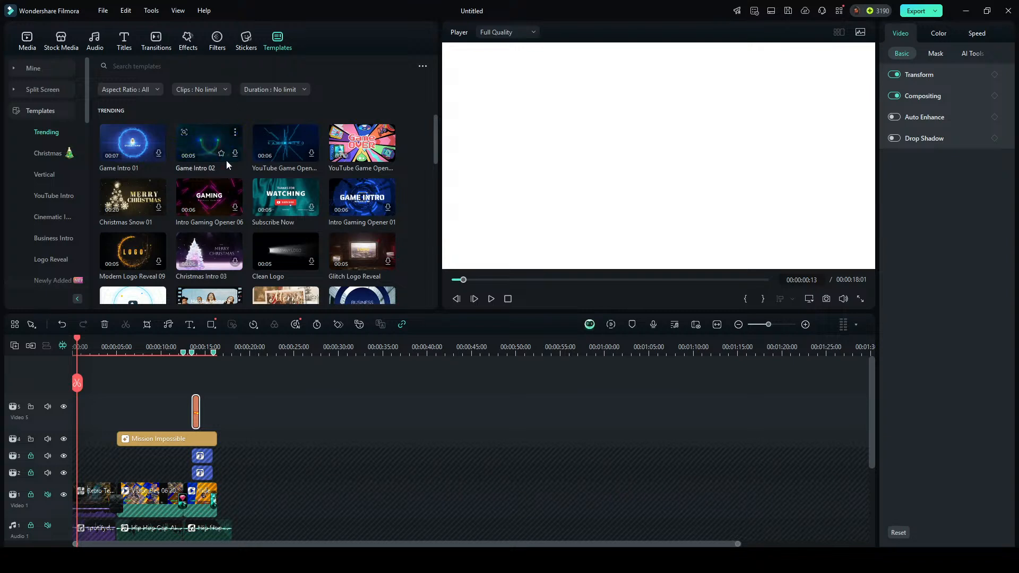
left_click(54, 195)
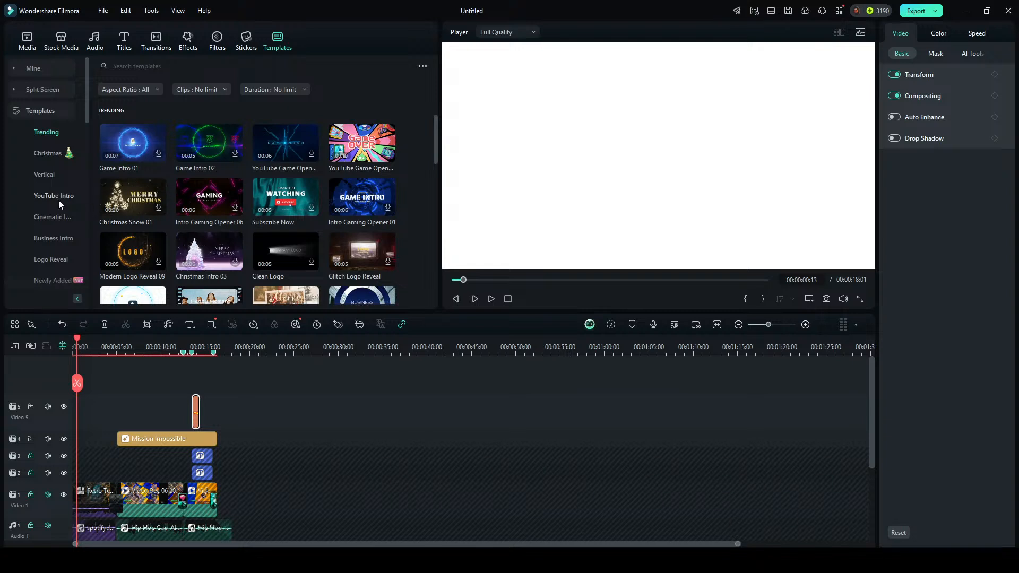
scroll(233, 200, "down", 5)
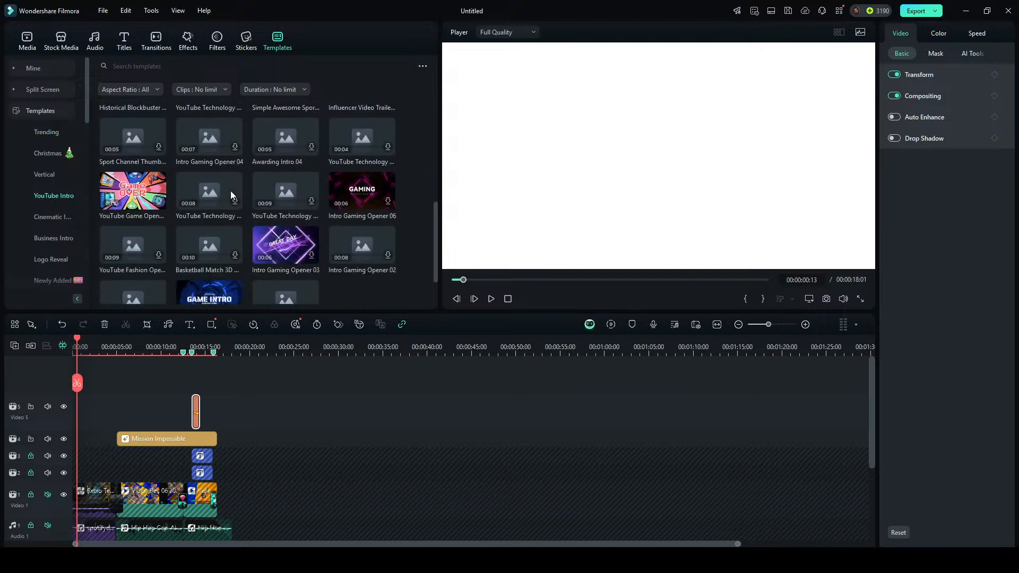
scroll(235, 191, "up", 5)
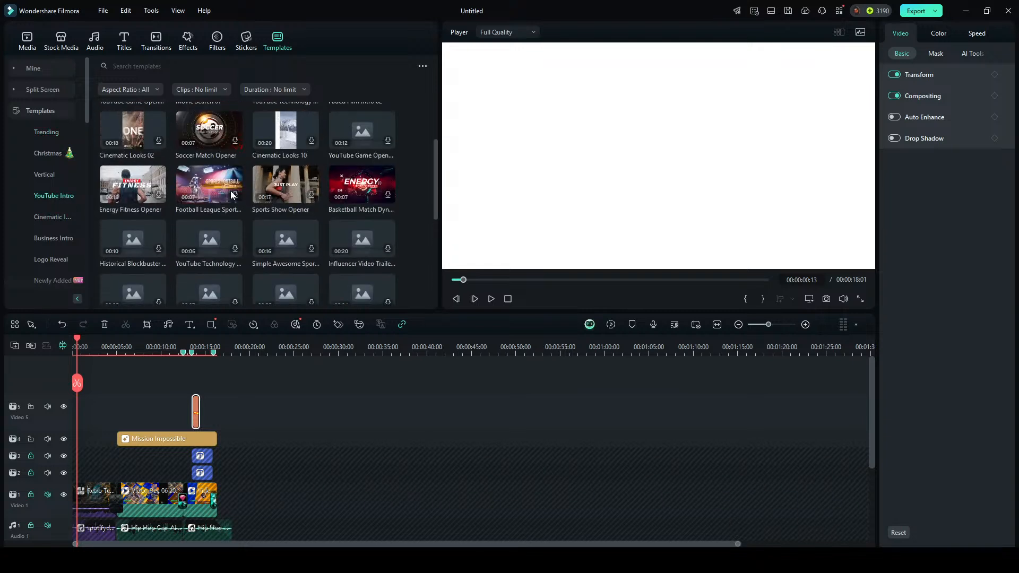
scroll(243, 190, "up", 5)
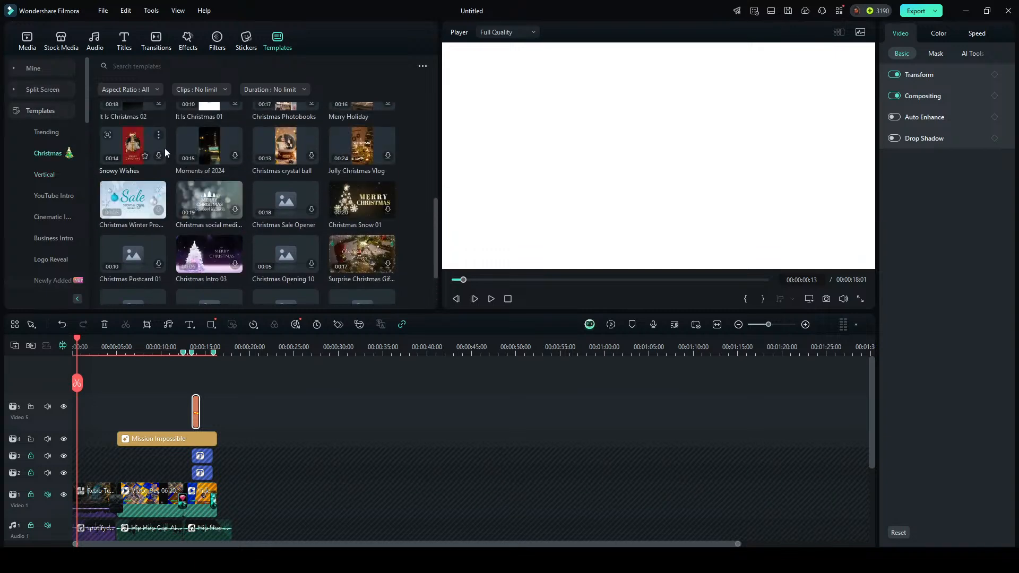
scroll(178, 152, "up", 3)
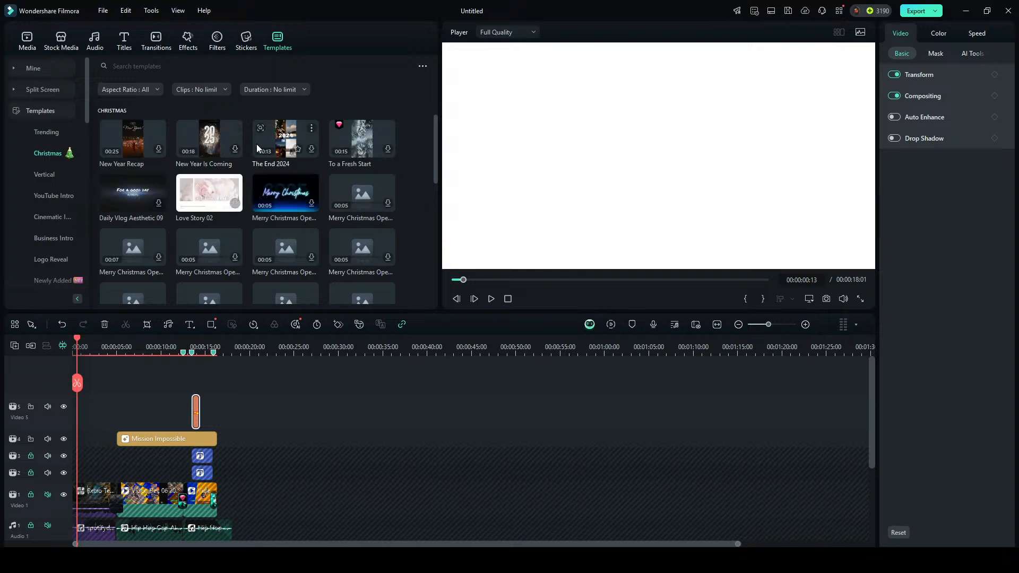
left_click(52, 132)
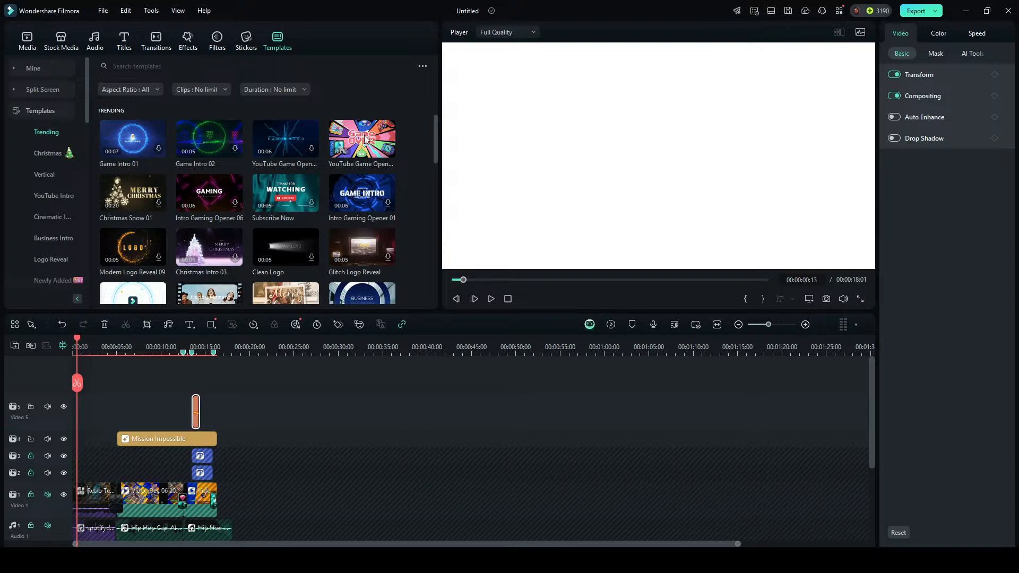
left_click(33, 68)
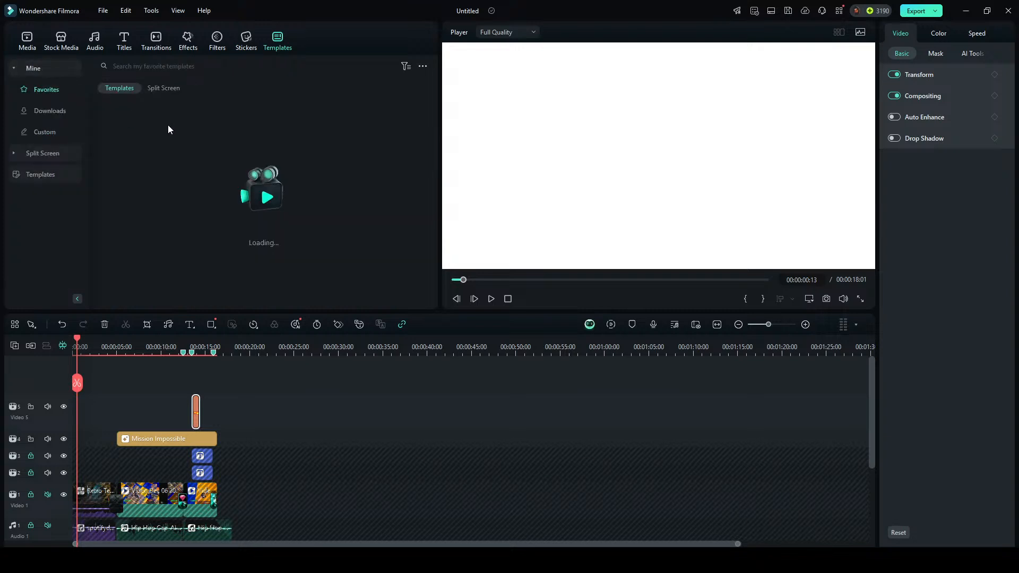
Return to the project media and examine the mask shapes and AI tools offered for the selected flame sticker.
left_click(24, 46)
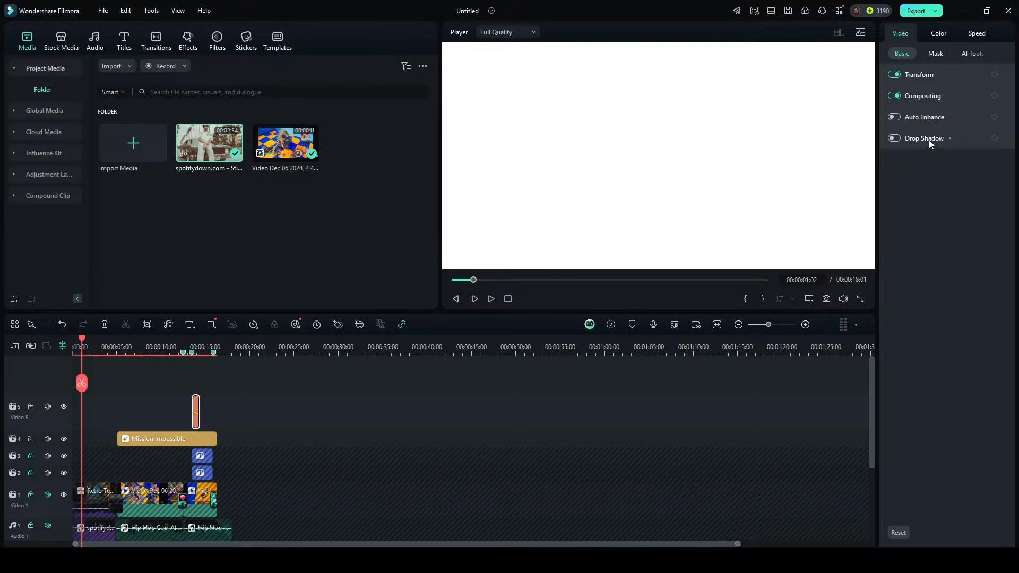
left_click(935, 53)
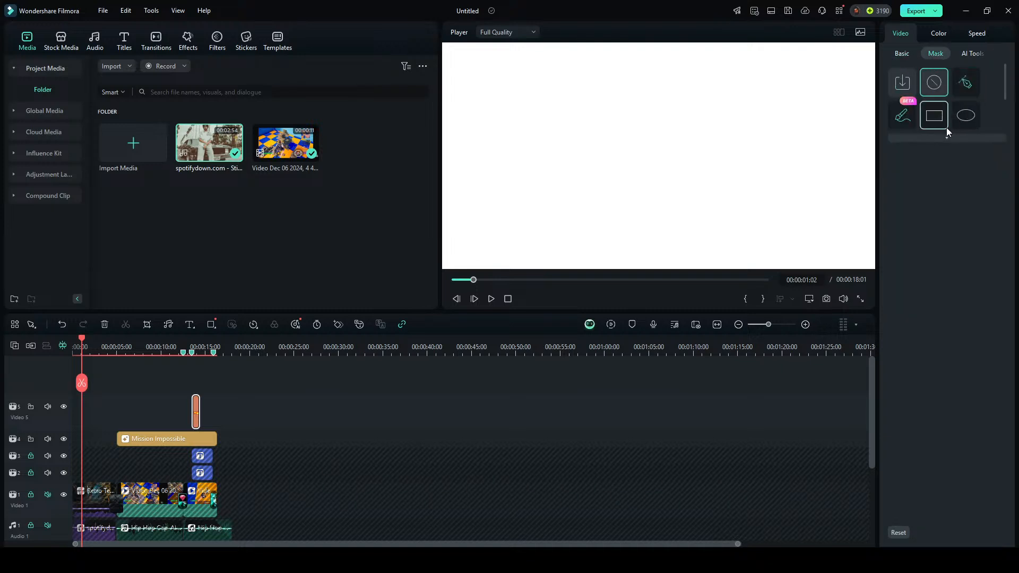
left_click(937, 138)
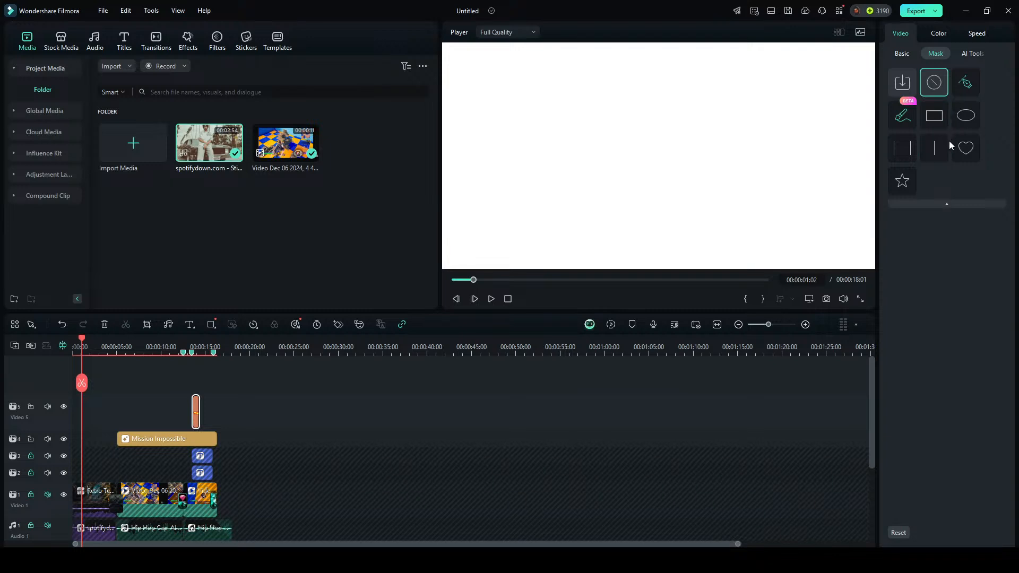
left_click(972, 55)
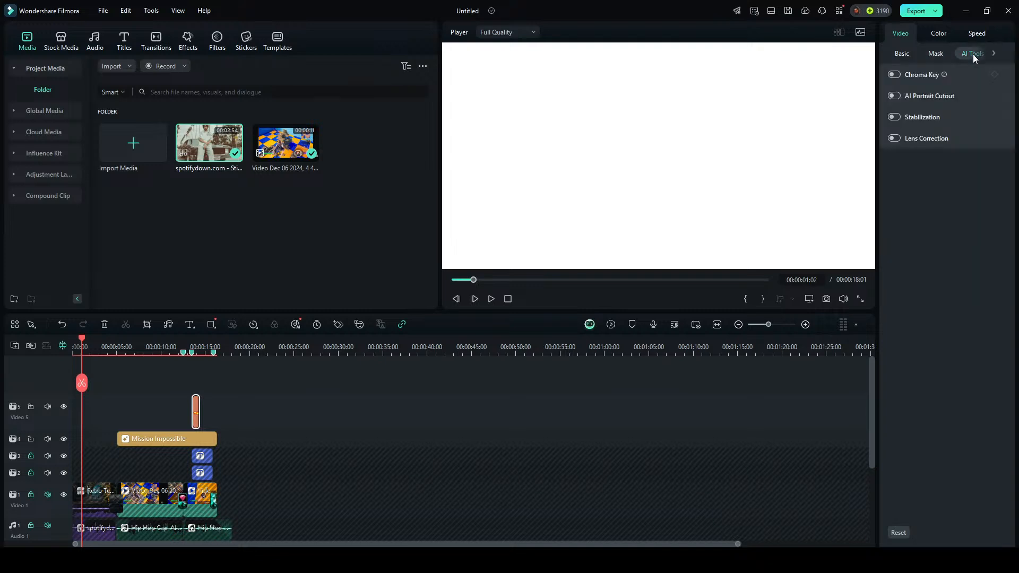
Examine the flame sticker's color adjustments, uniform speed and speed ramping options, and return to its basic video settings.
left_click(943, 35)
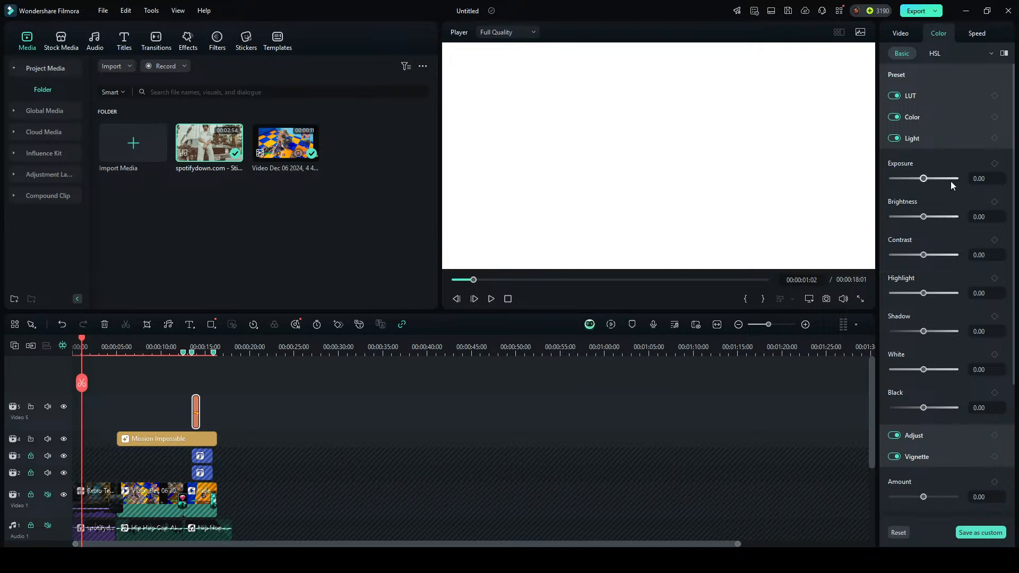
scroll(941, 250, "down", 3)
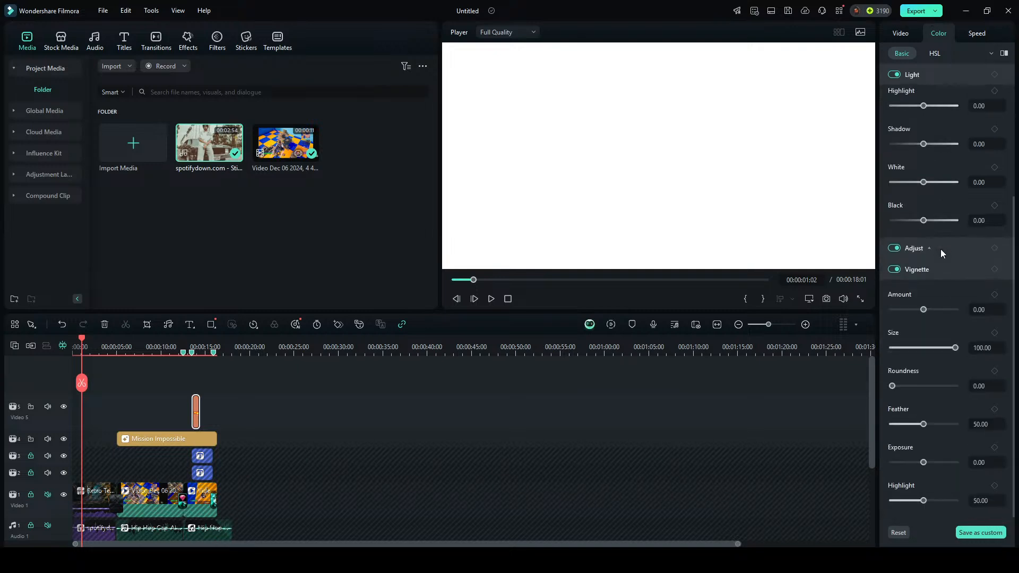
scroll(937, 245, "up", 3)
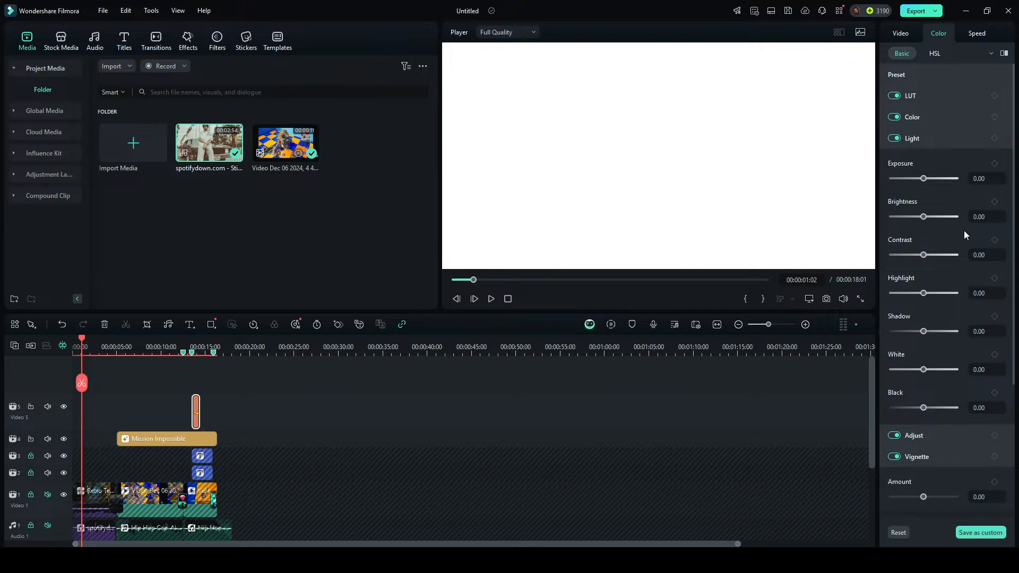
left_click(976, 34)
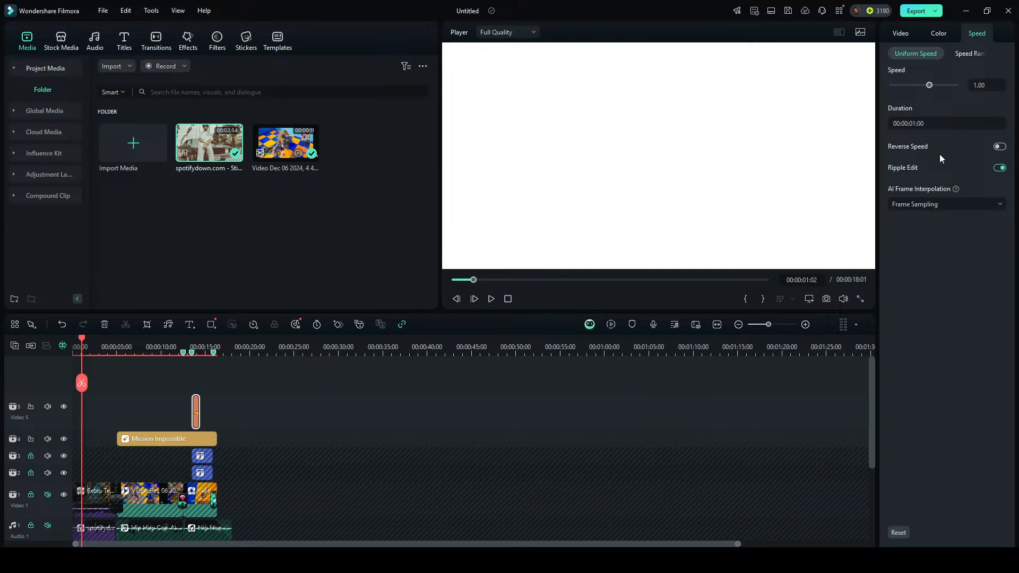
left_click(968, 53)
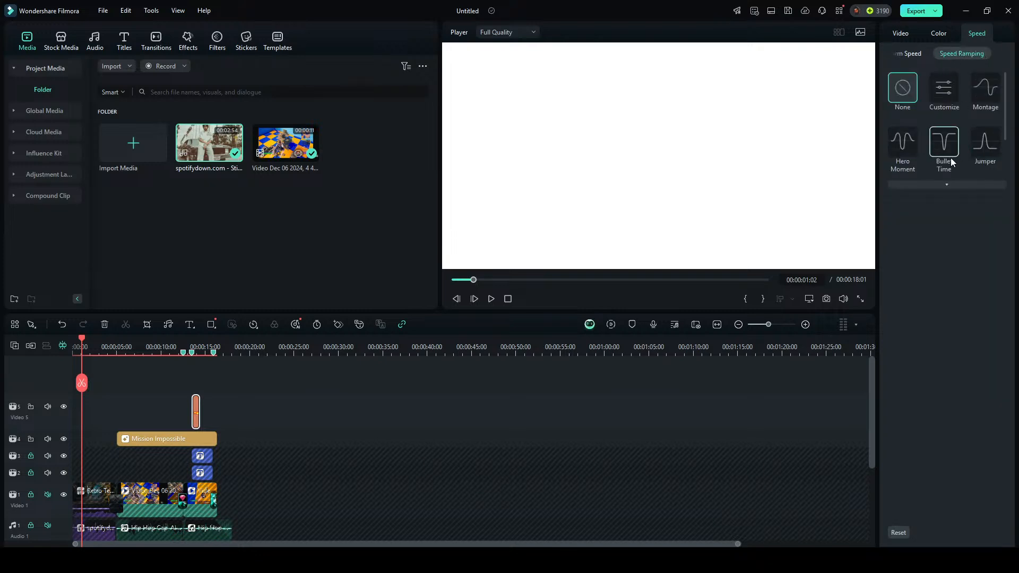
left_click(902, 34)
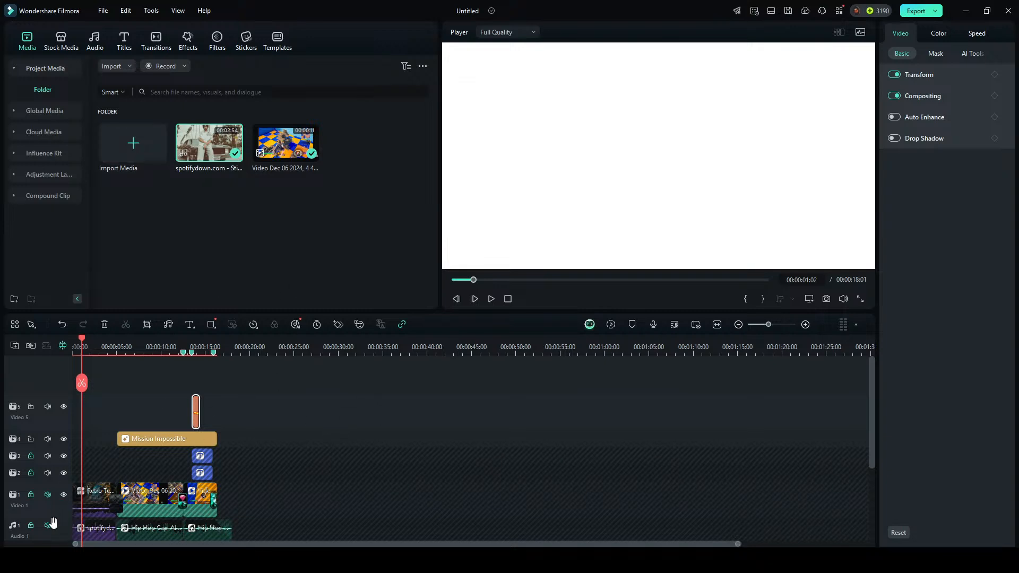
Unlock video tracks 1 to 3 and audio tracks 1 and 3.
left_click(31, 456)
left_click(30, 473)
scroll(32, 493, "down", 2)
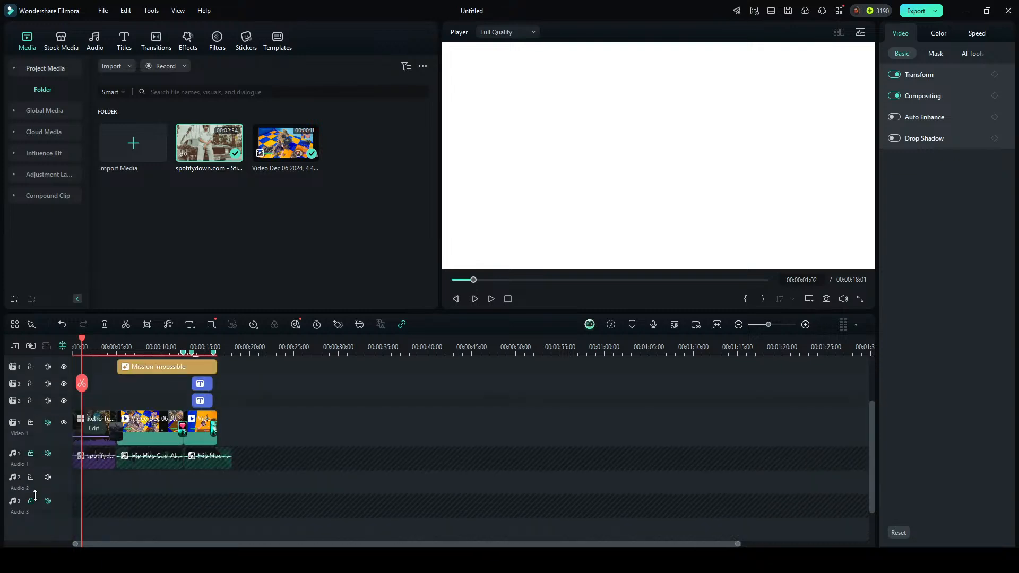
left_click(31, 498)
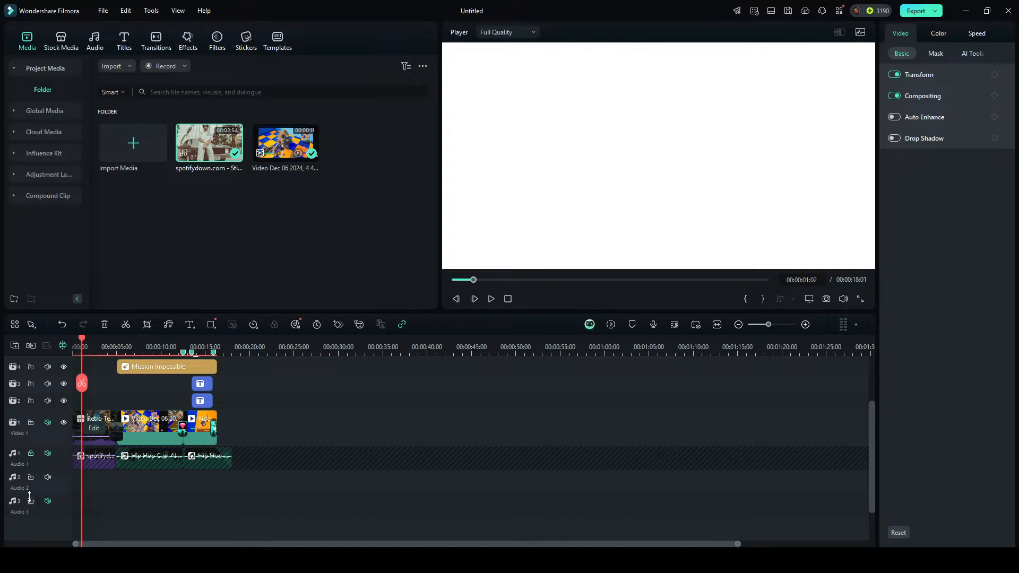
left_click(31, 453)
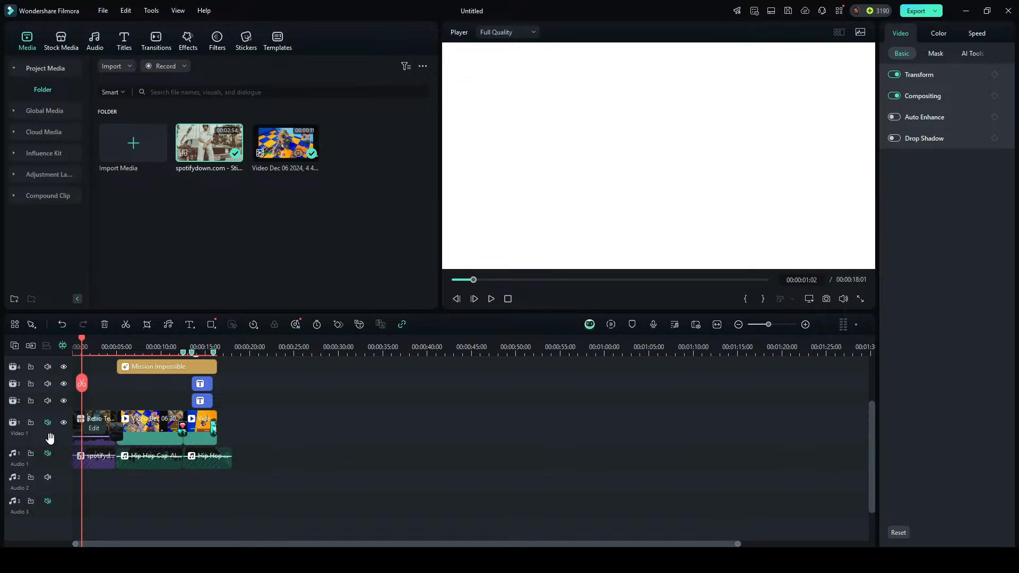
Move both Hip Hop music clips to audio track 2 so they start before the intro ends, and unmute audio track 1.
left_click(171, 461)
left_click_drag(163, 459, 178, 486)
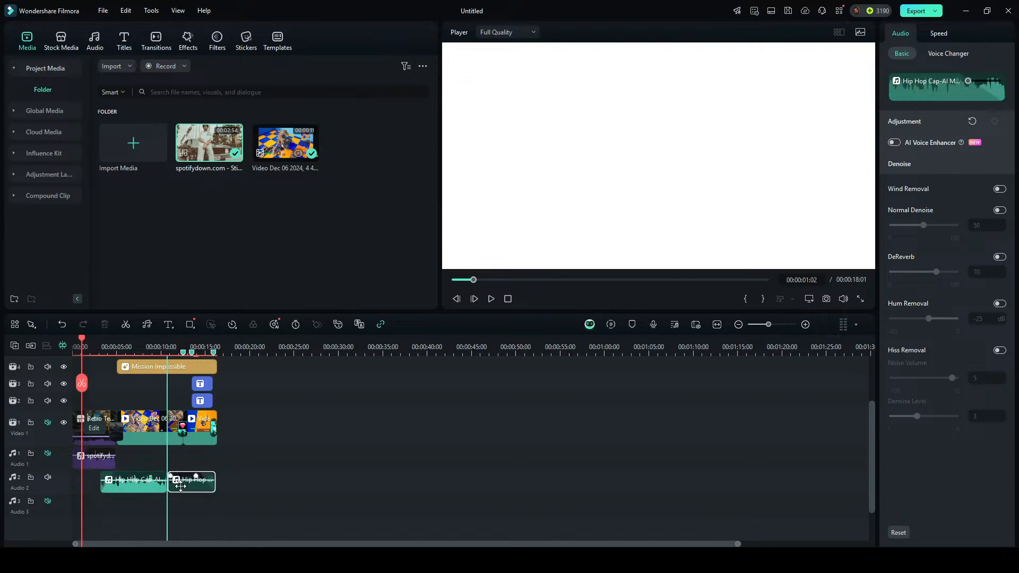
left_click(47, 453)
scroll(107, 464, "up", 2)
scroll(107, 464, "down", 2)
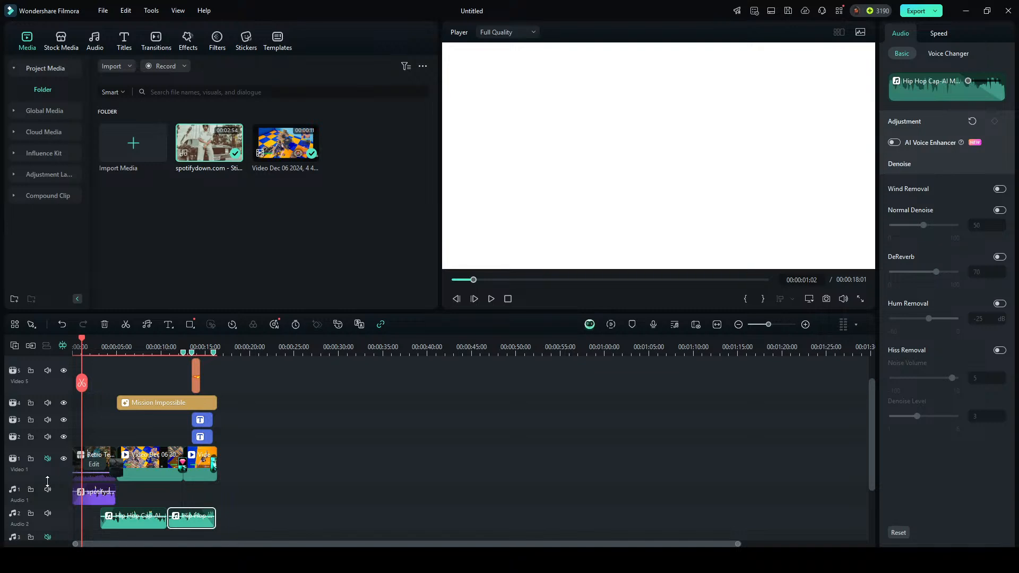
scroll(81, 429, "down", 4)
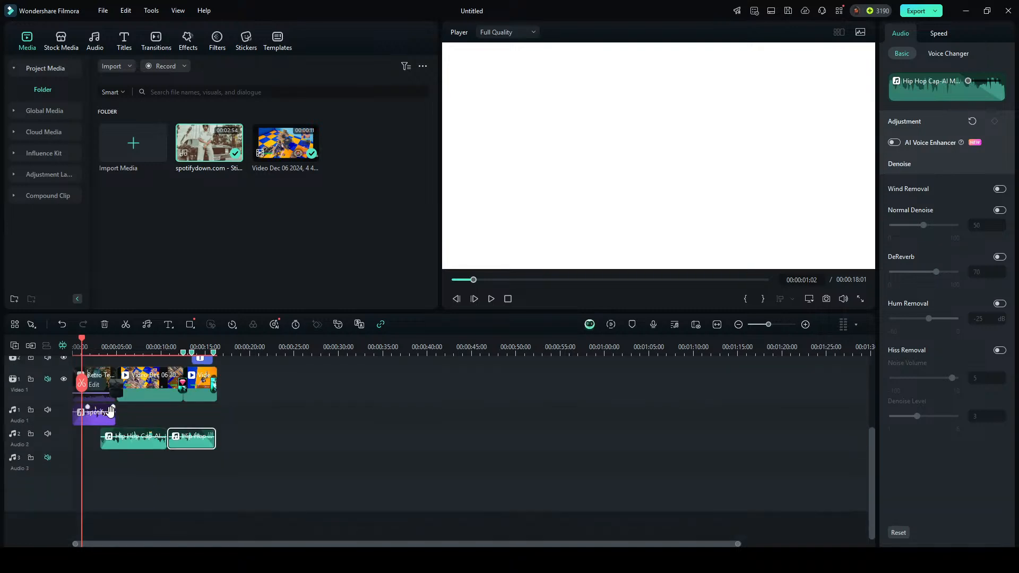
scroll(58, 408, "up", 6)
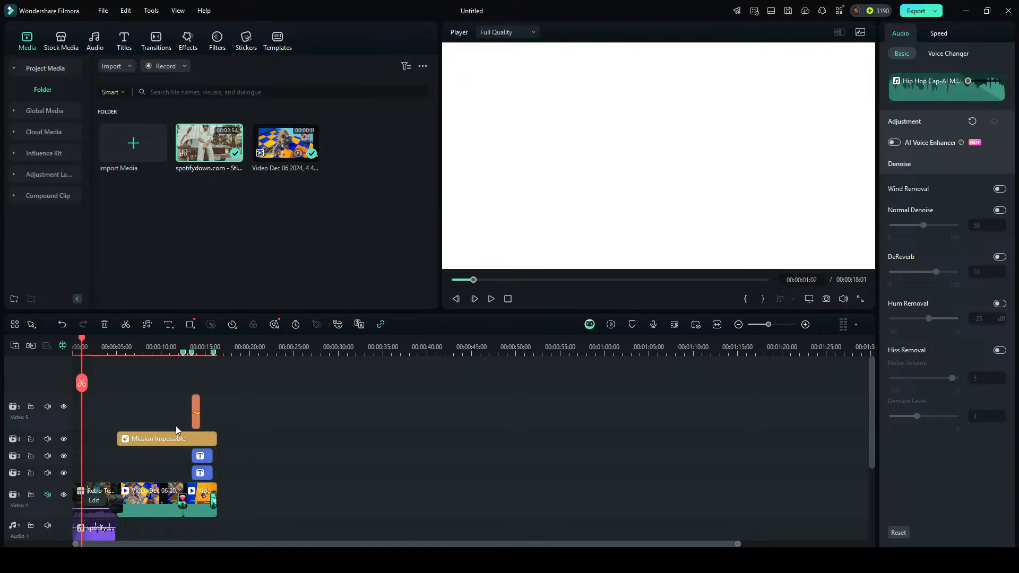
scroll(149, 427, "down", 2)
scroll(62, 403, "up", 2)
scroll(205, 419, "down", 5)
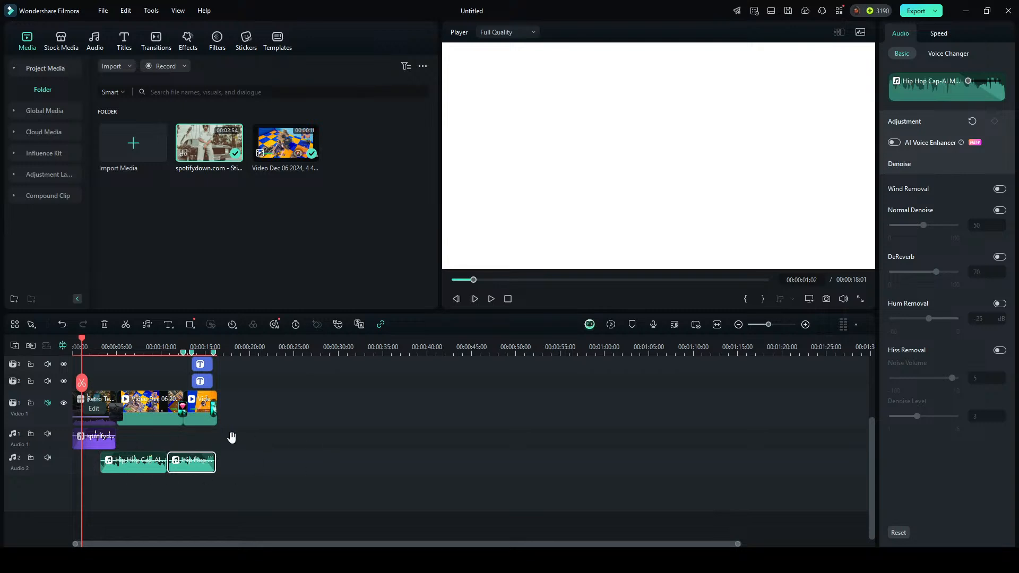
Deselect the music clip and play the timeline to review the edit with the moved music.
left_click(259, 441)
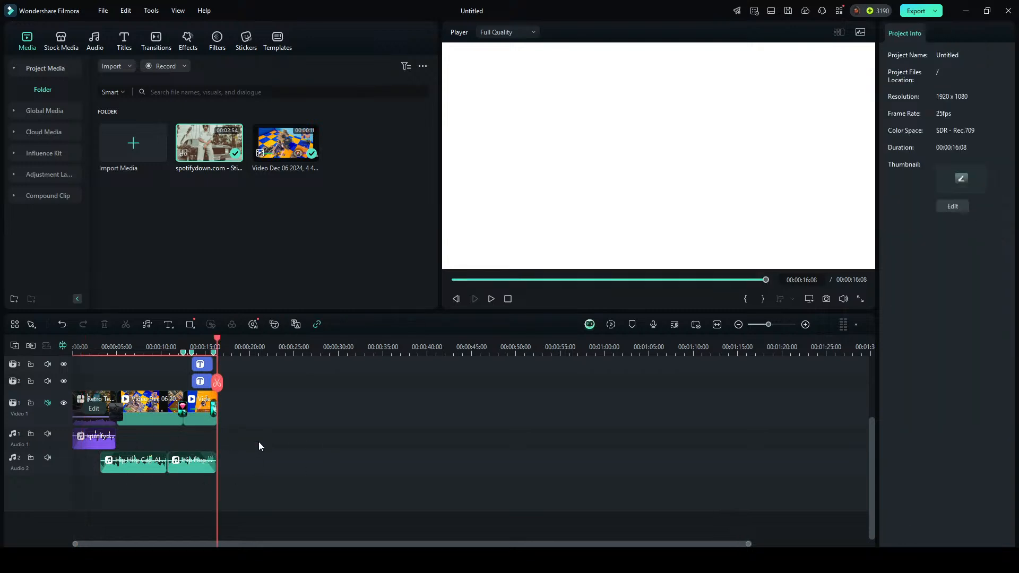
key("space")
scroll(279, 413, "up", 2)
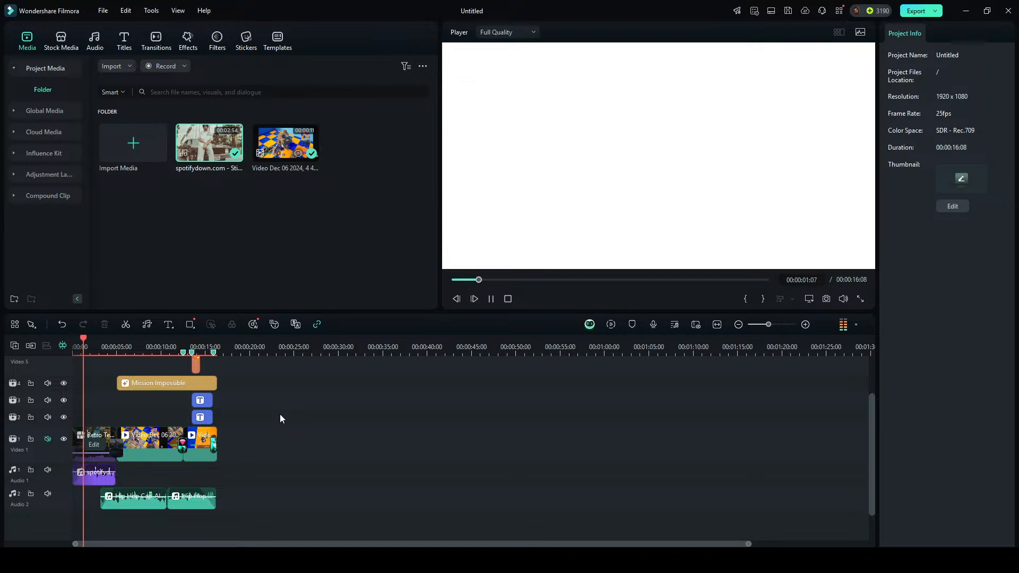
scroll(280, 419, "up", 2)
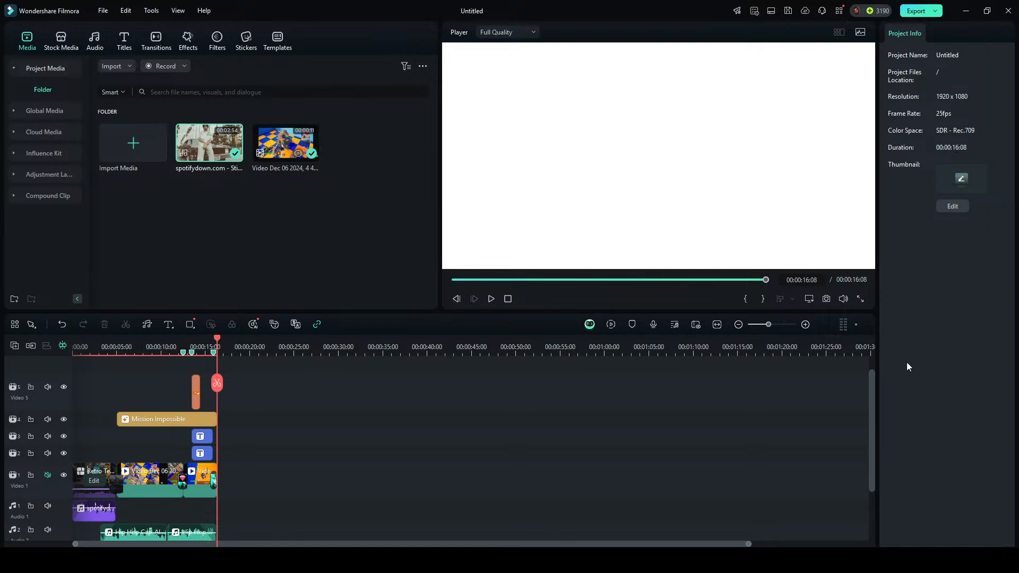
key("space")
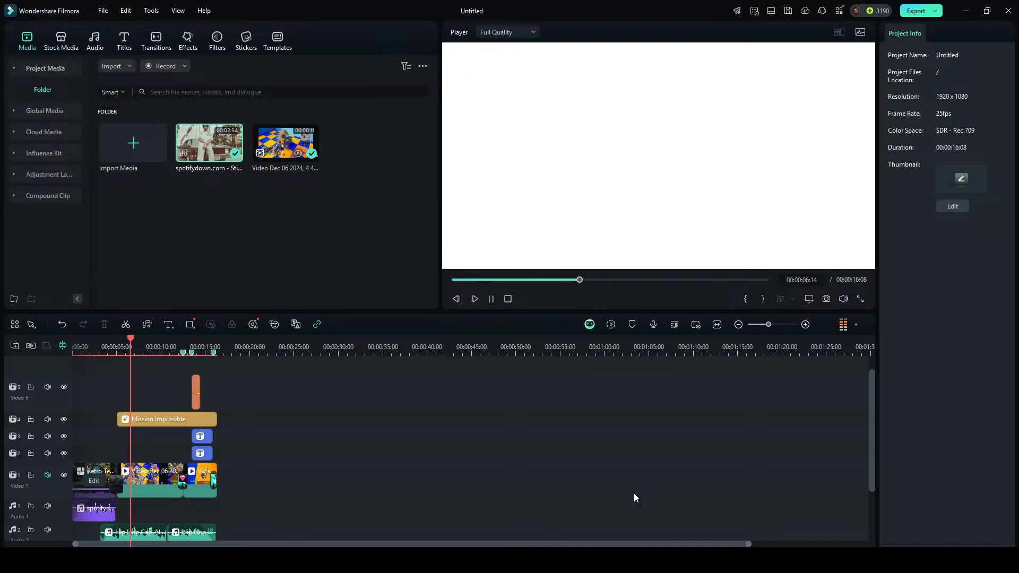
key("space")
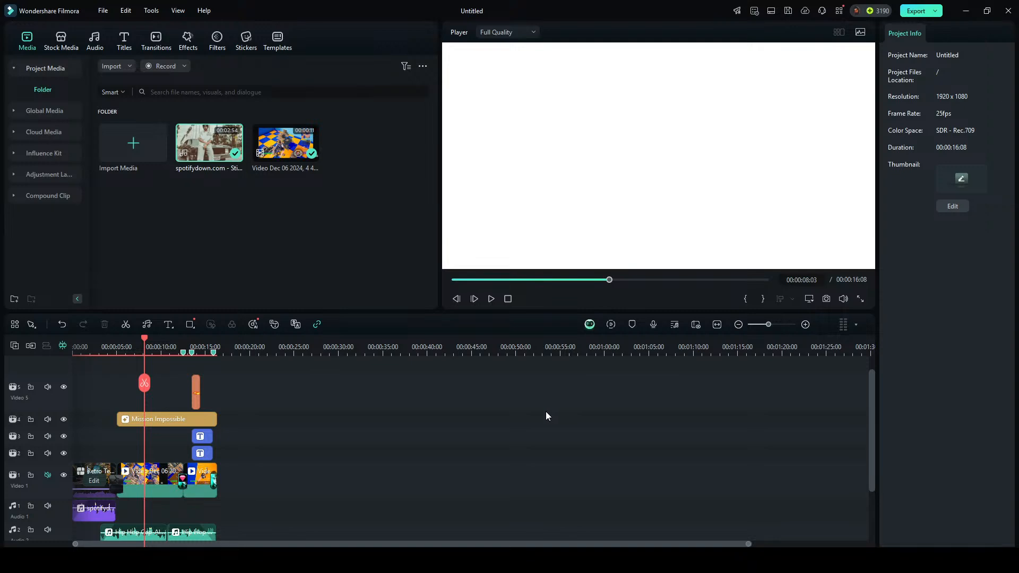
Place the playhead just past the last clip and add the Recording 2024-12-06 video to the end of video track 1.
left_click(224, 347)
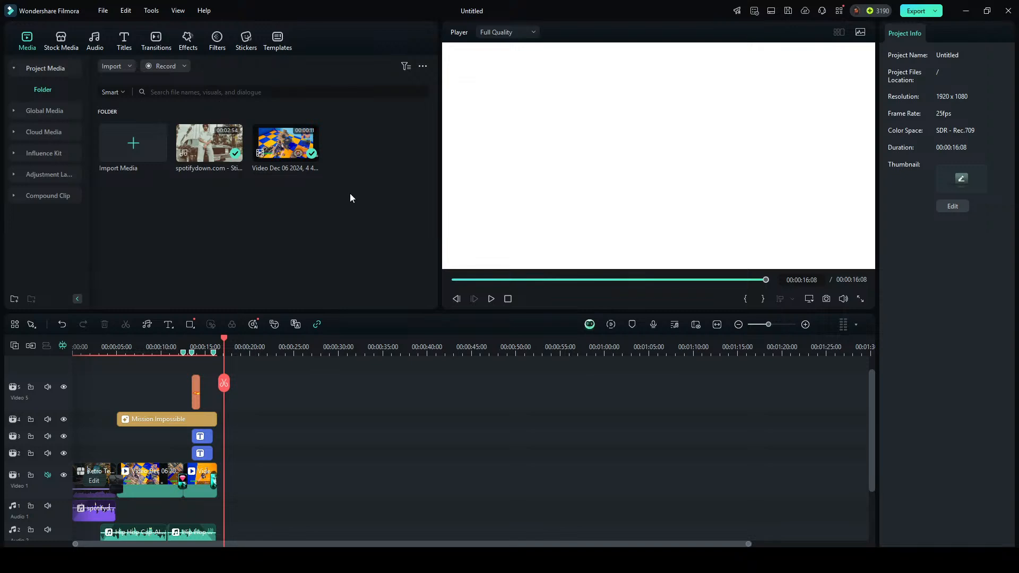
left_click_drag(346, 213, 223, 489)
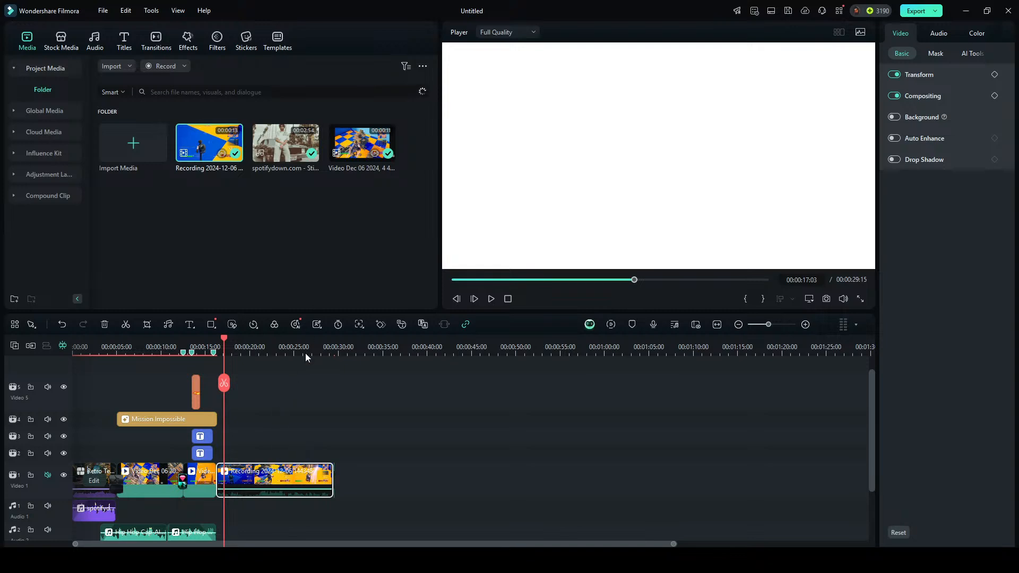
Add the Pinstripe Flash Glitch transition between the last Video Dec 06 clip and the Recording clip on video track 1.
left_click(250, 436)
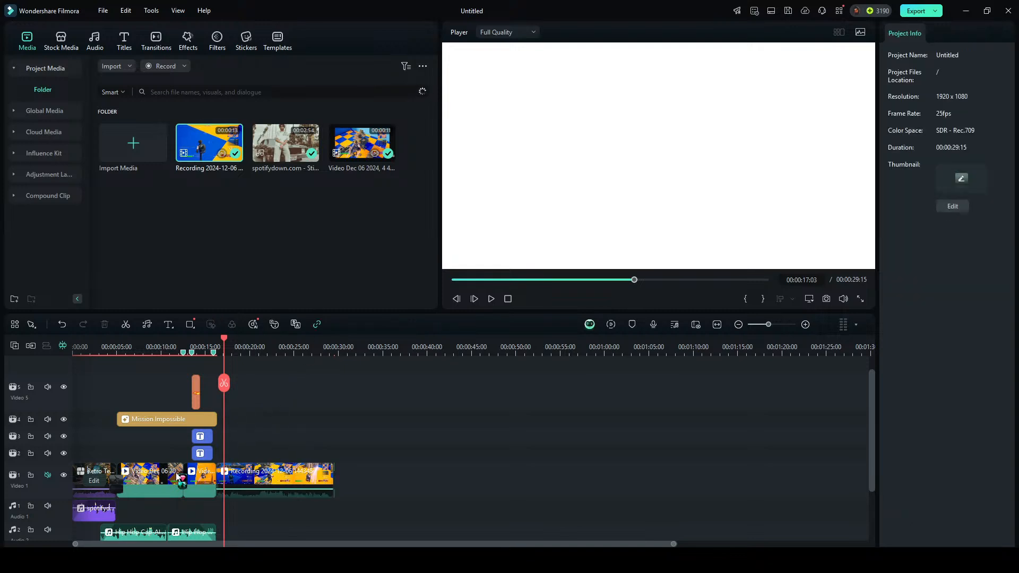
left_click(204, 473)
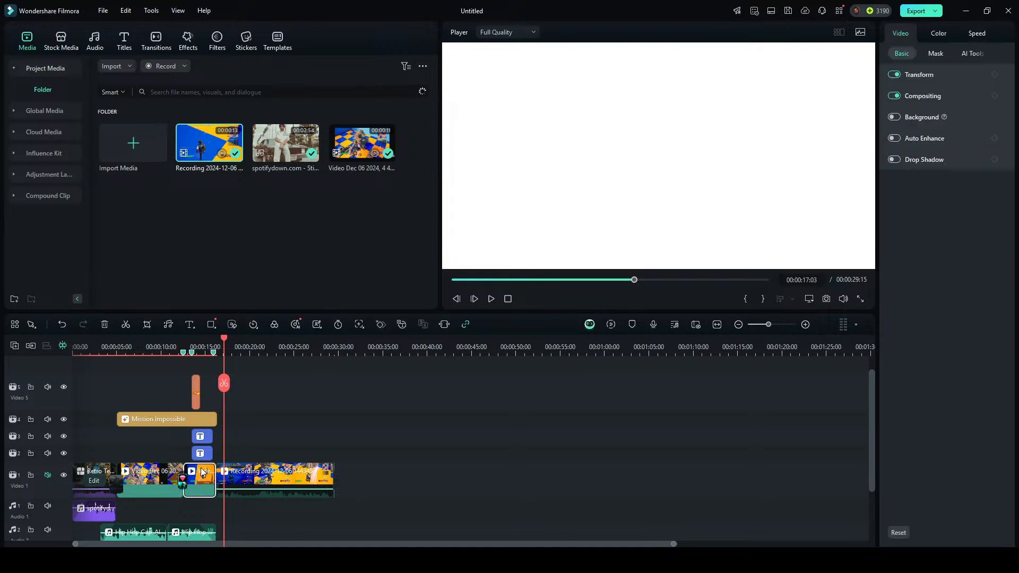
left_click(156, 39)
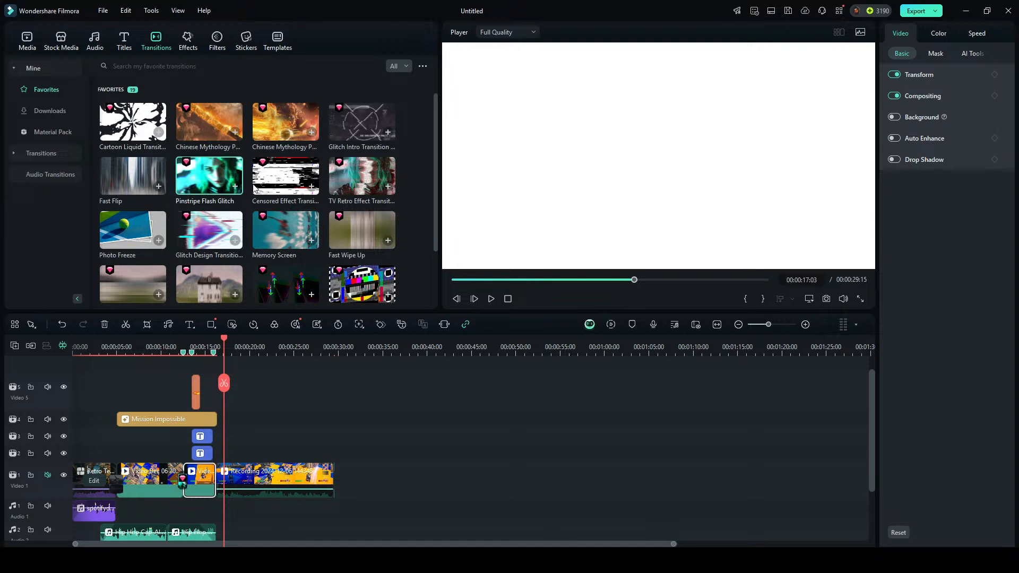
left_click(258, 480)
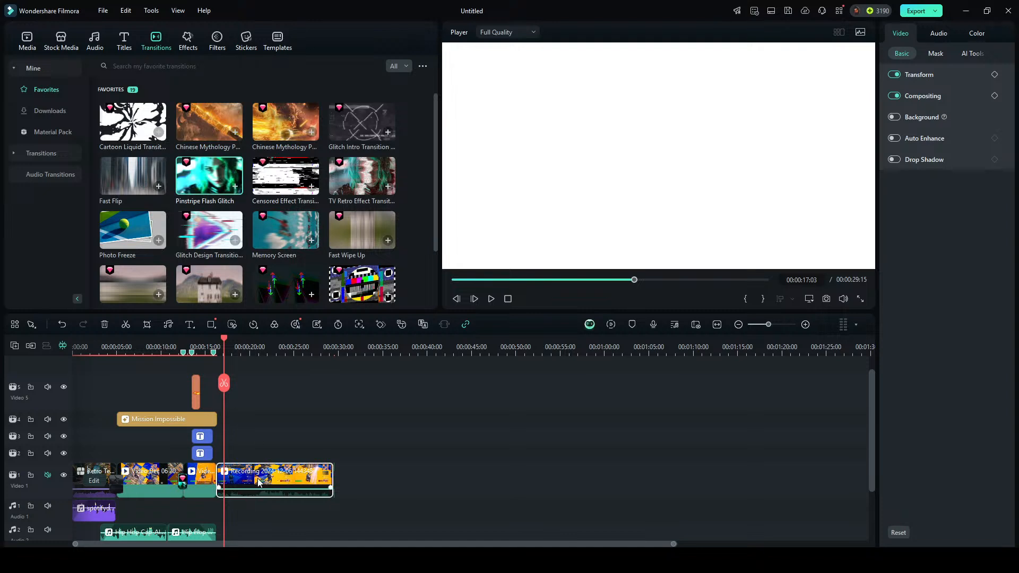
left_click_drag(224, 191, 214, 479)
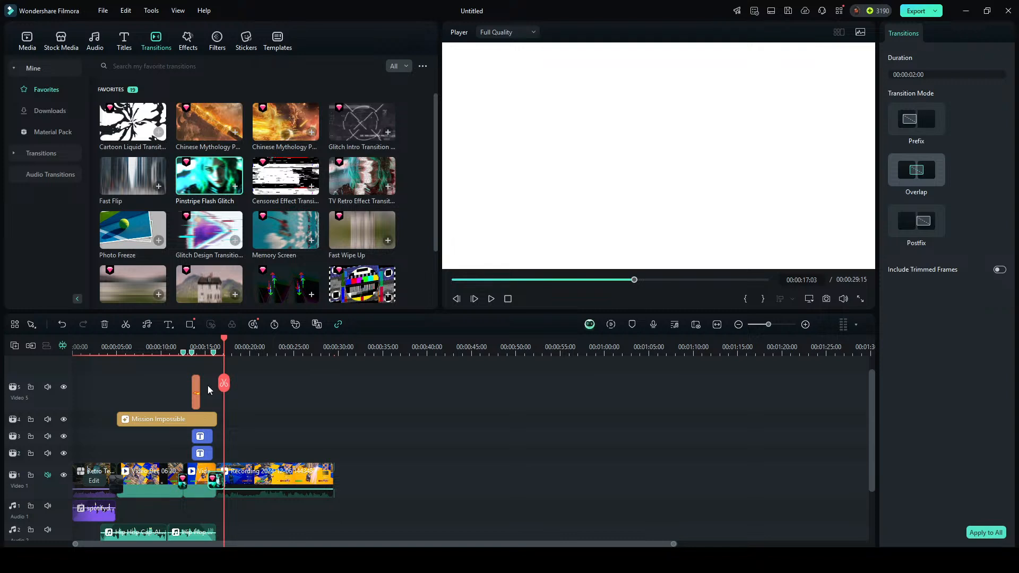
Play the timeline from about 15 seconds to preview the transition into the Recording clip, and stop after it.
left_click(205, 347)
key("space")
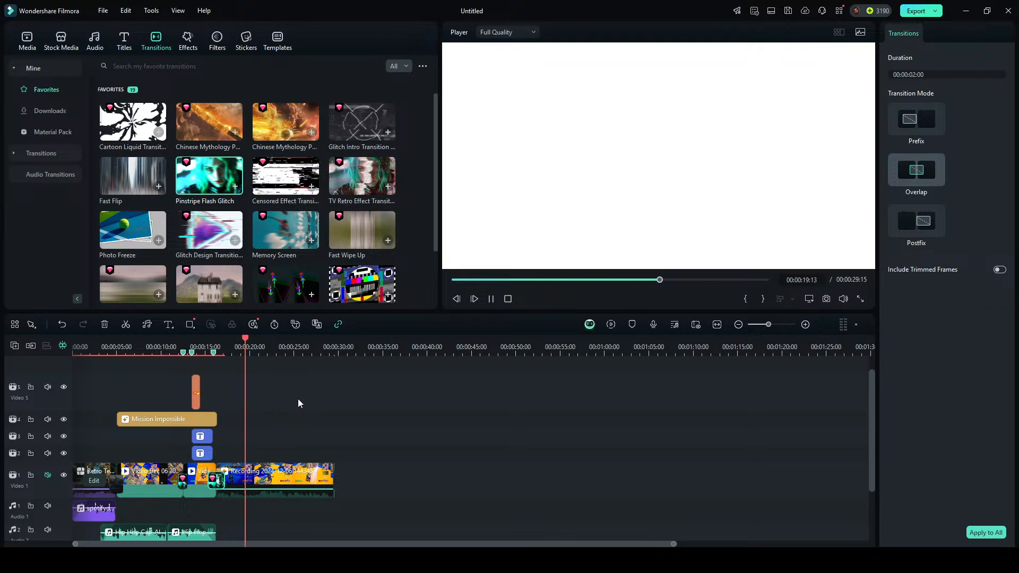
key("space")
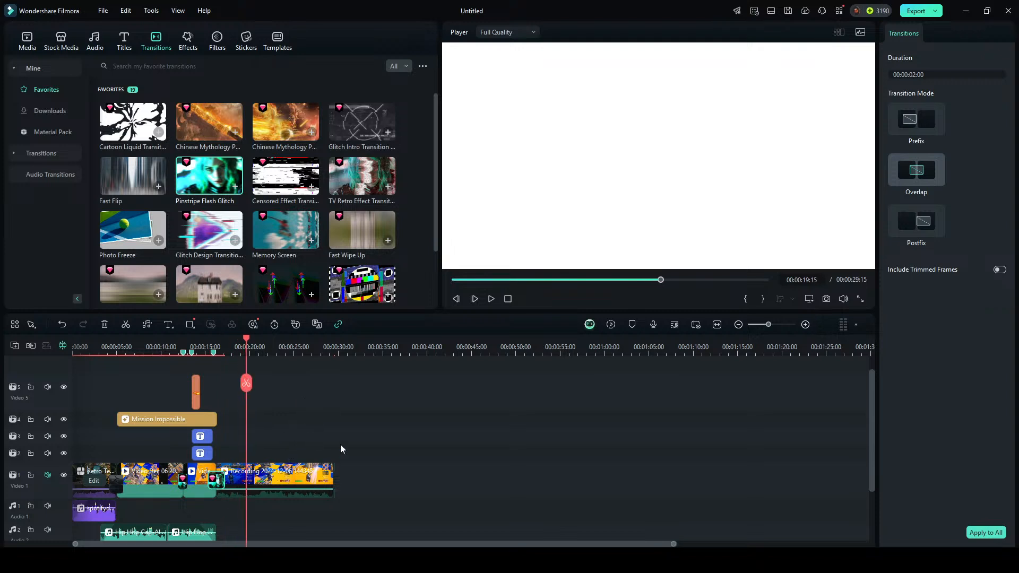
Undo the Pinstripe Flash Glitch transition and the adding of the Recording clip to video track 1.
key("ctrl+z")
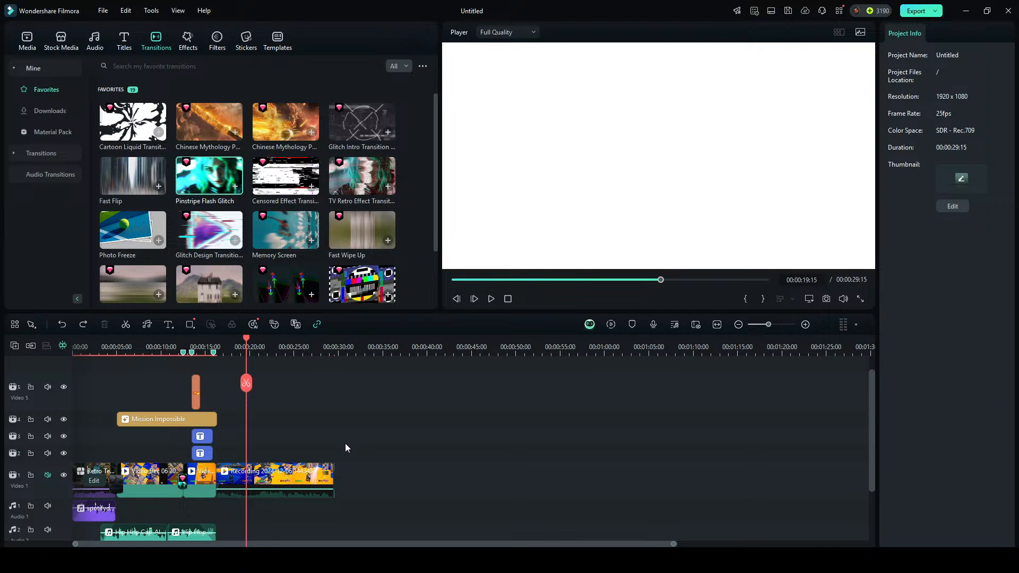
key("ctrl+z")
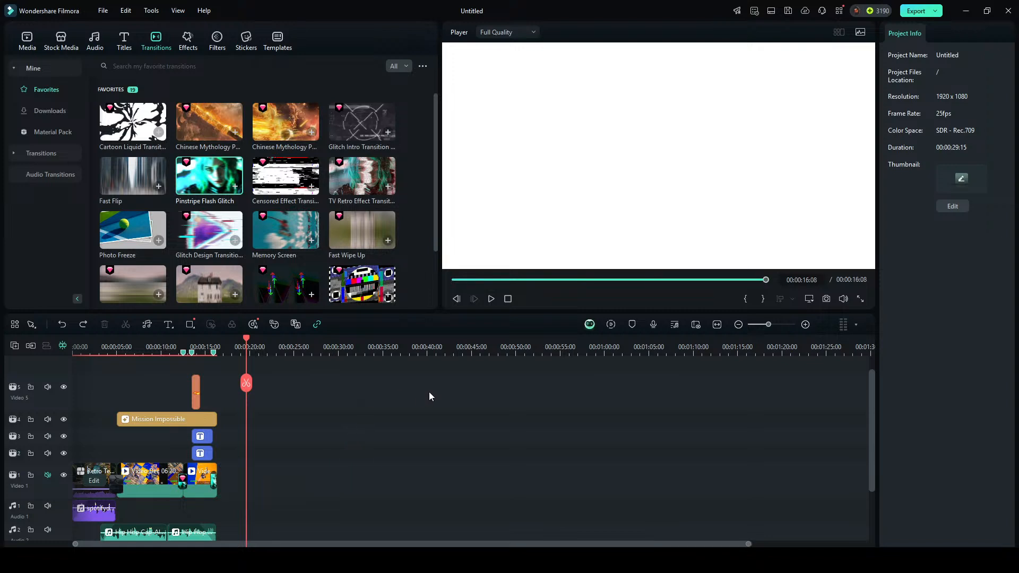
Play the finished edit from the start of the timeline, stop it, and begin exporting the project.
scroll(386, 390, "down", 1)
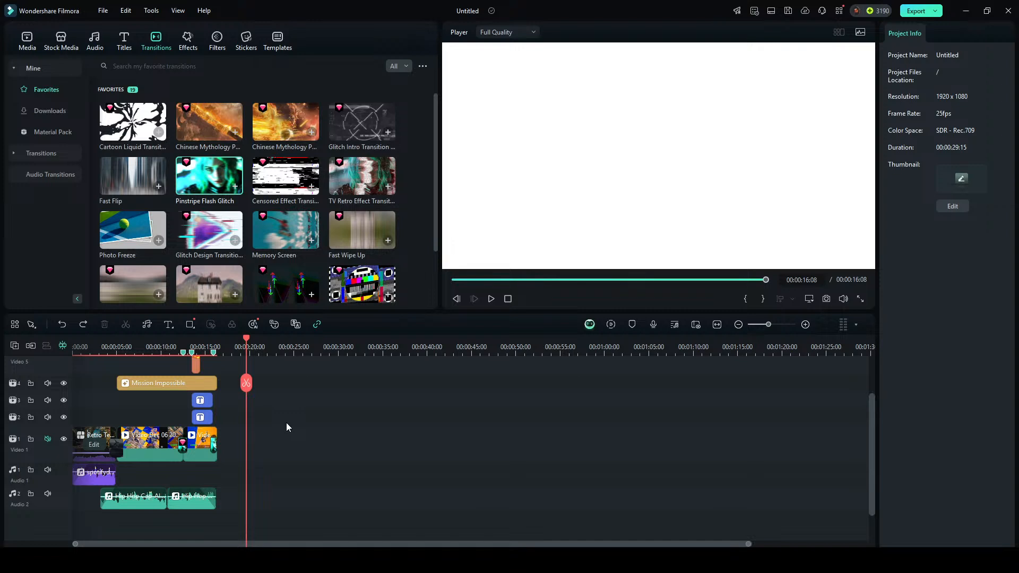
key("space")
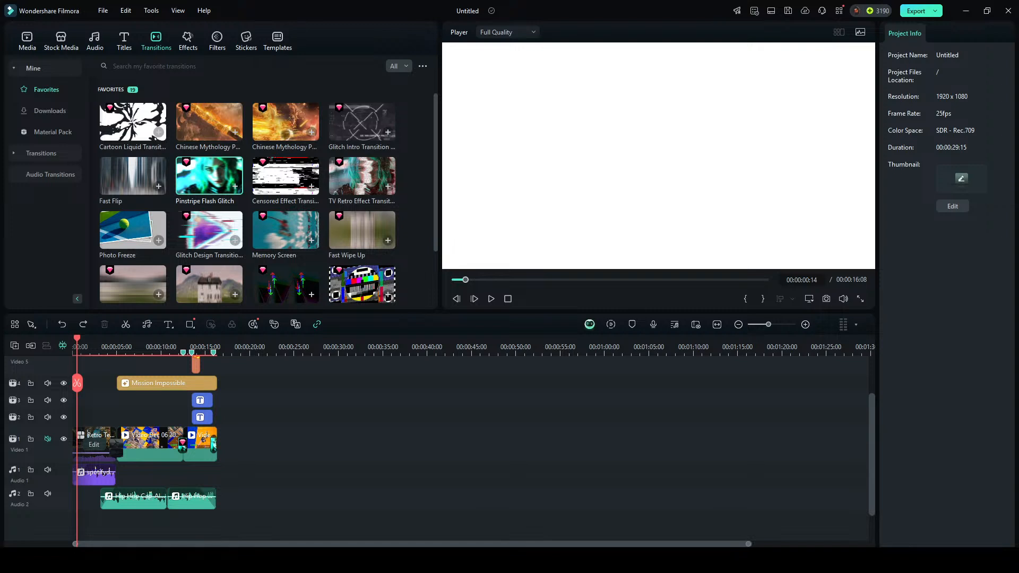
left_click(922, 13)
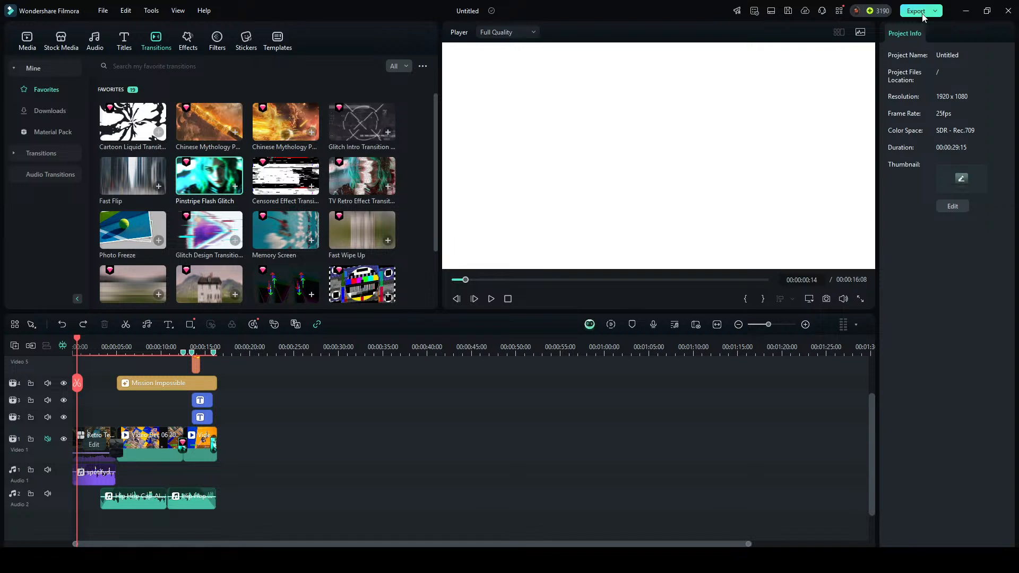